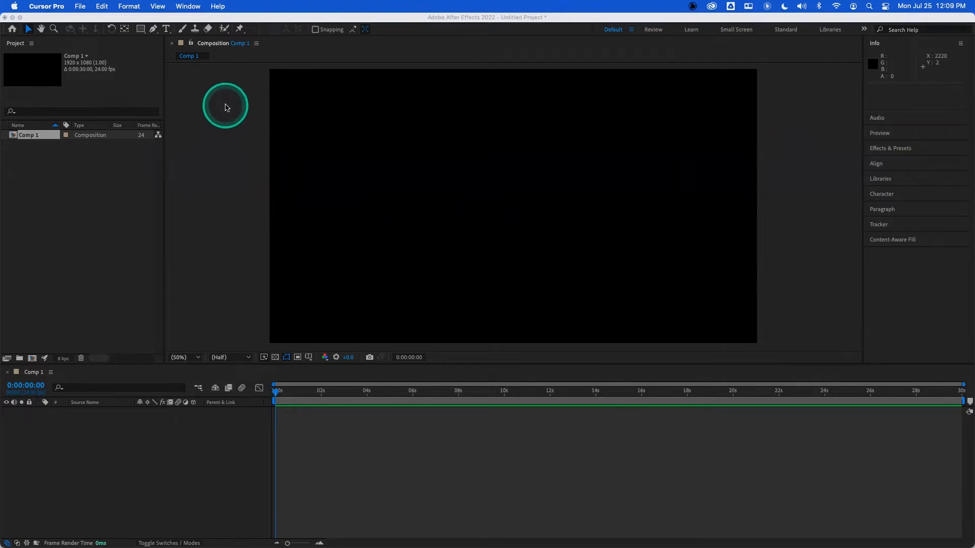
- Enable Default Spatial Interpolation to Linear in the General preferences
left_click(225, 107)
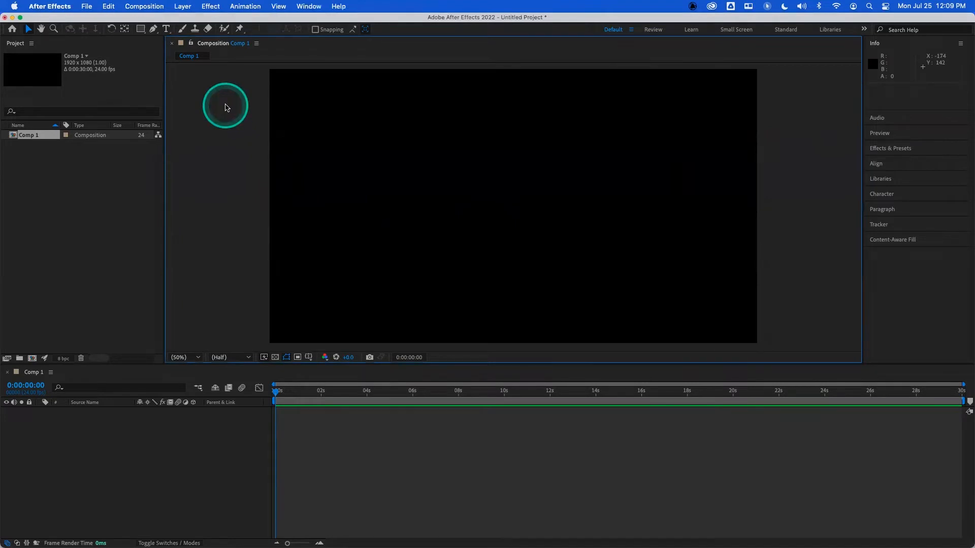
left_click(61, 7)
mouse_move(64, 38)
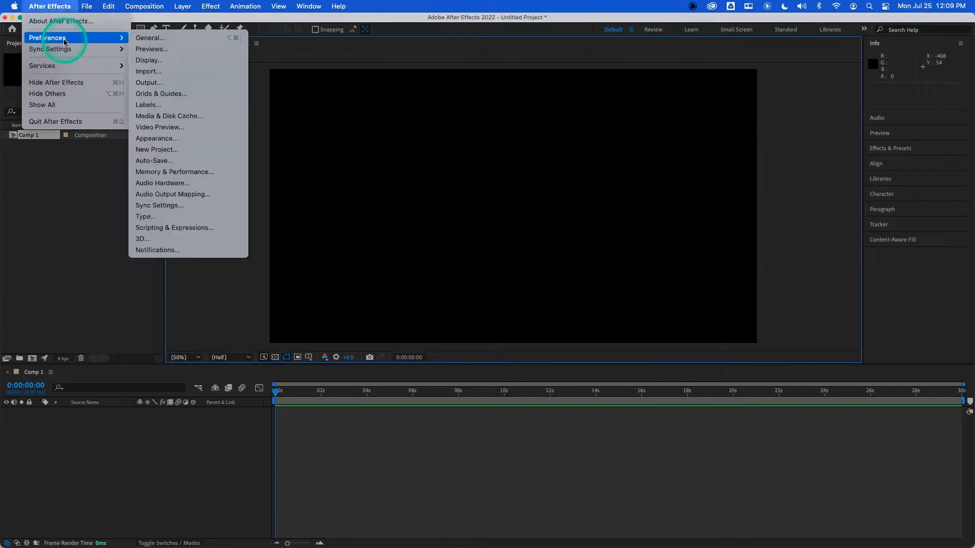
mouse_move(84, 5)
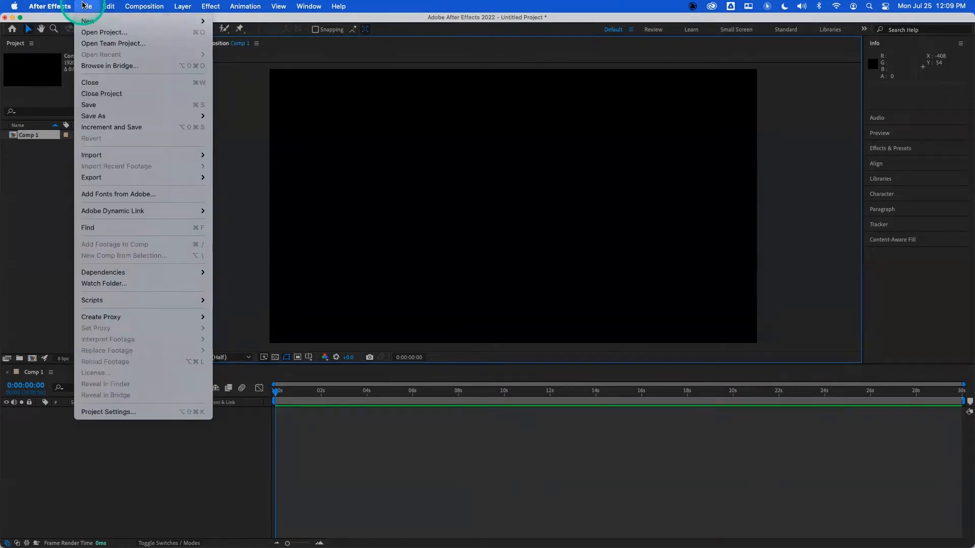
mouse_move(49, 6)
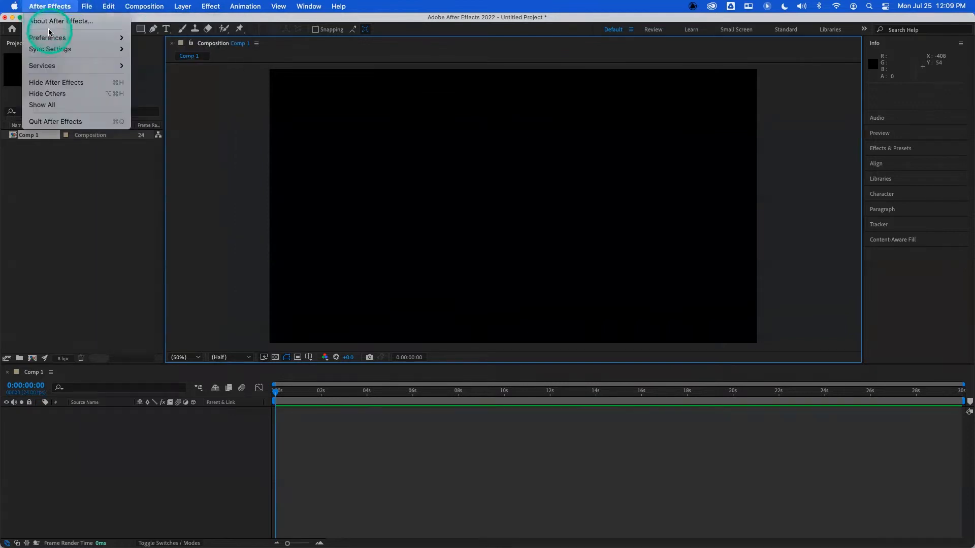
left_click(157, 39)
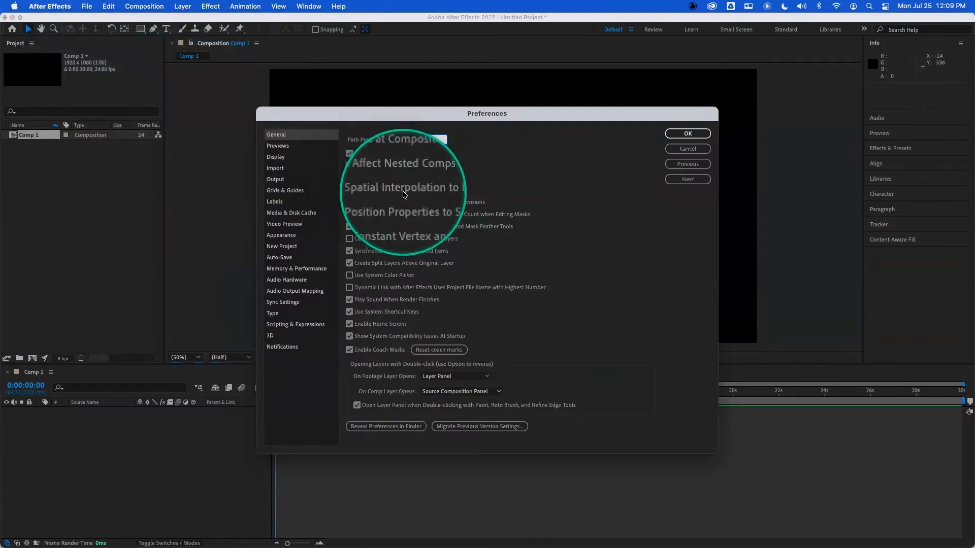
left_click(349, 191)
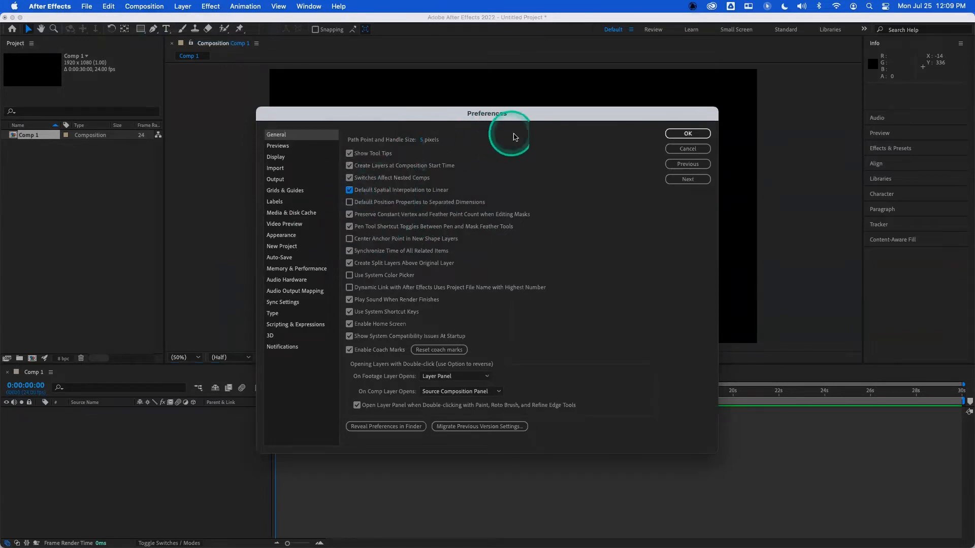
left_click(686, 134)
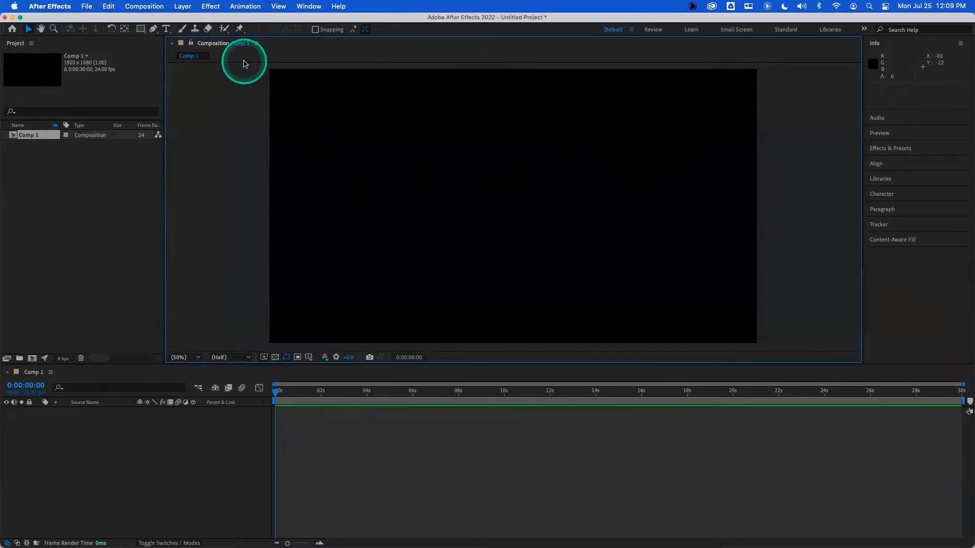
- Start a new solid layer and set its width and height to 200 px
left_click(184, 7)
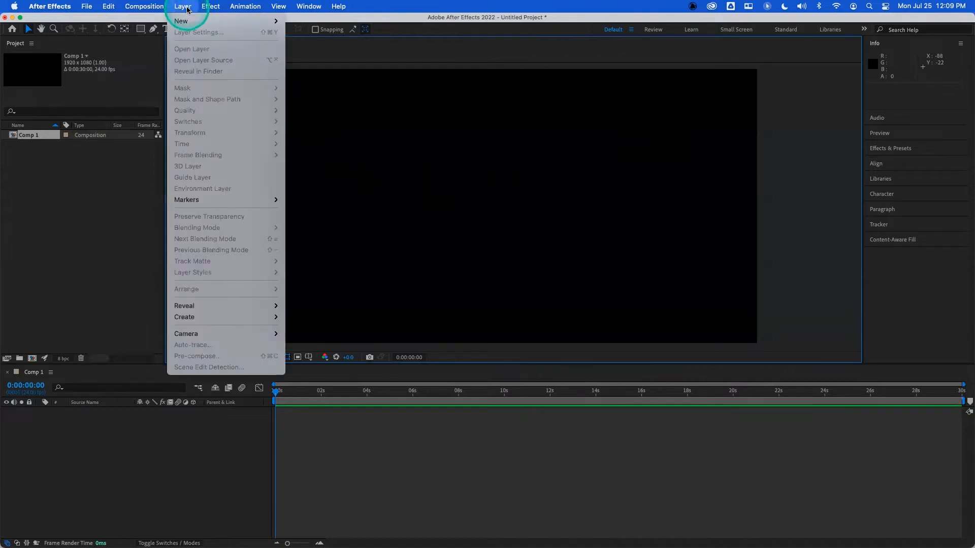
mouse_move(194, 25)
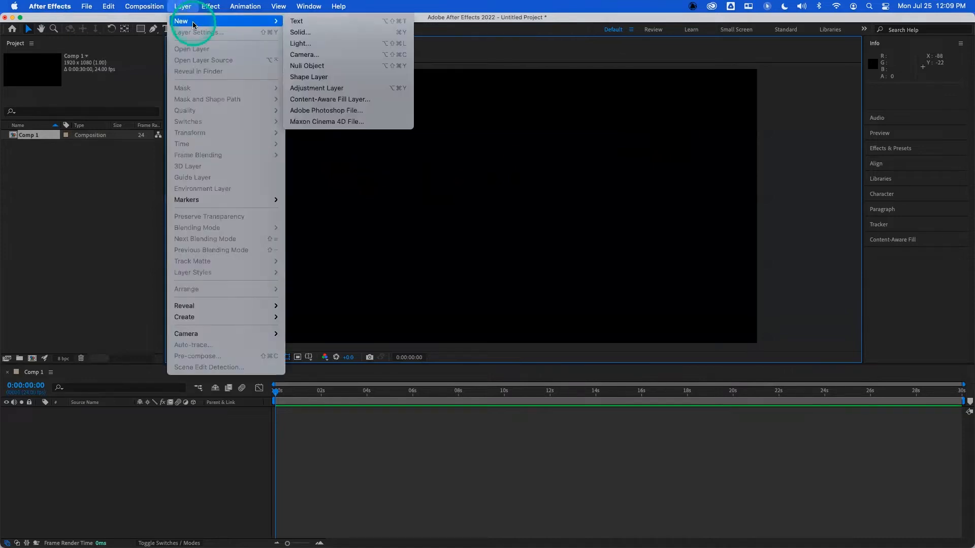
left_click(301, 33)
left_click(444, 224)
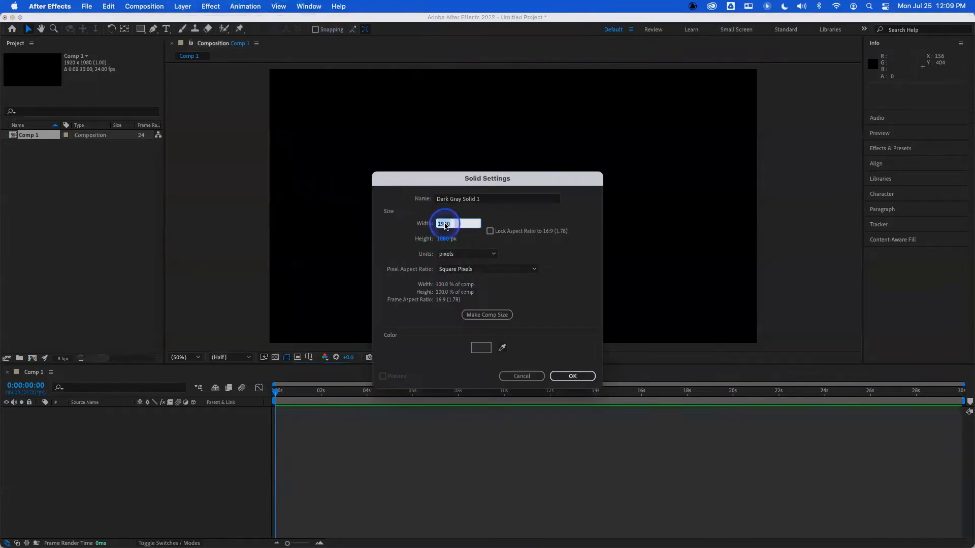
type("200")
key("Tab")
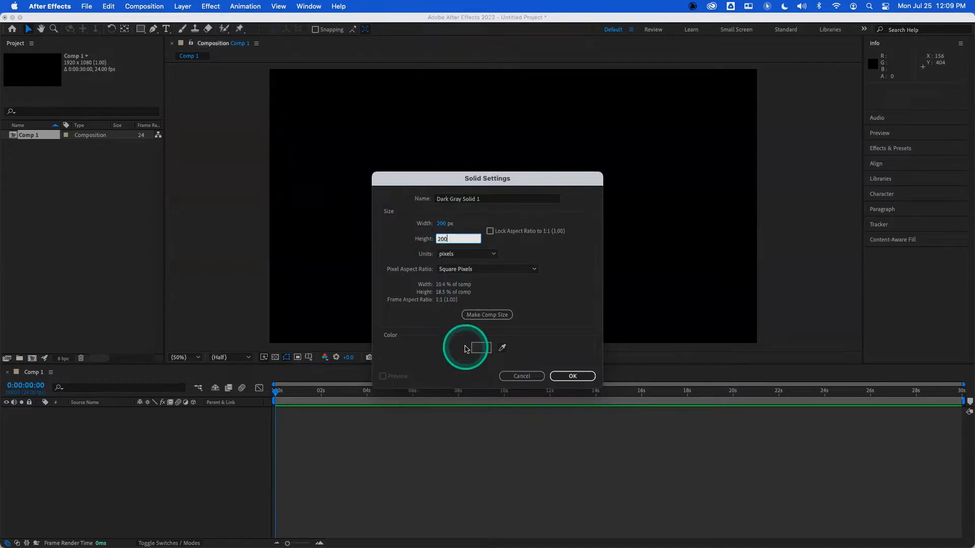
- Pick a magenta color for the solid
left_click(481, 347)
left_click_drag(501, 231, 503, 244)
left_click(470, 234)
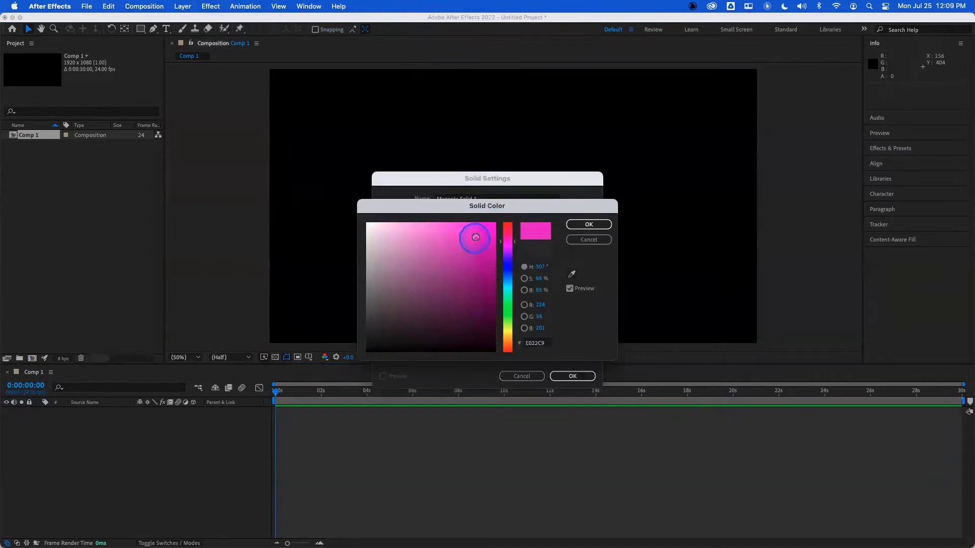
left_click(570, 225)
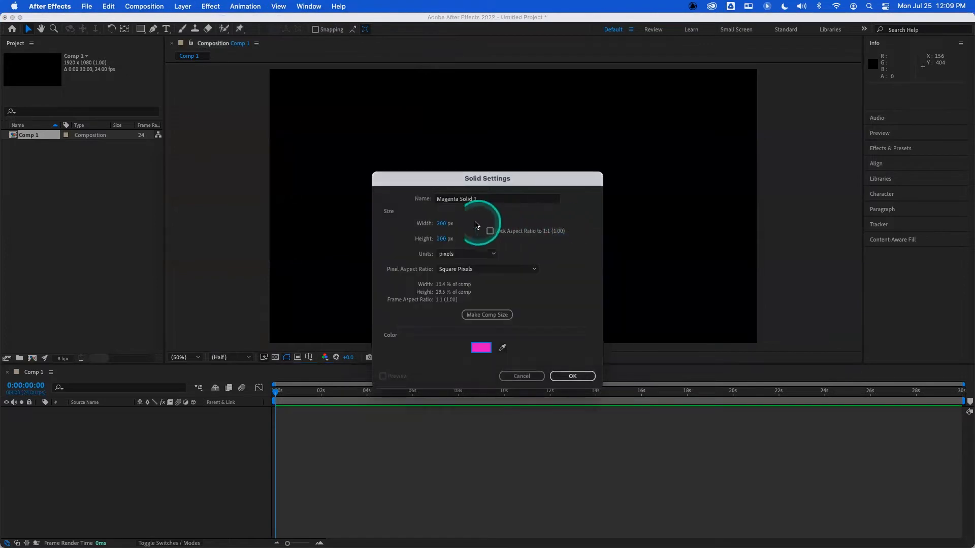
- Set the solid's width to 250 px and create the layer
left_click(444, 226)
key("Tab")
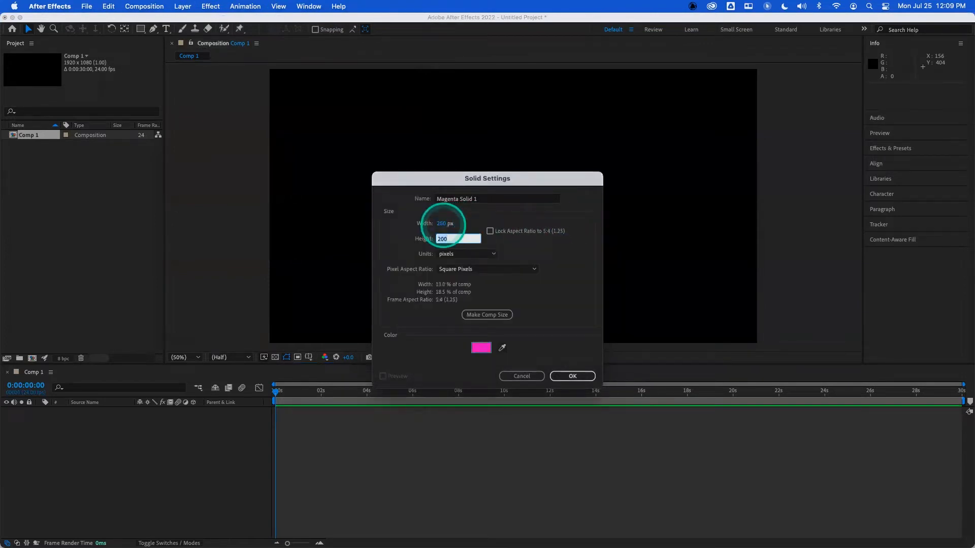
key("Return")
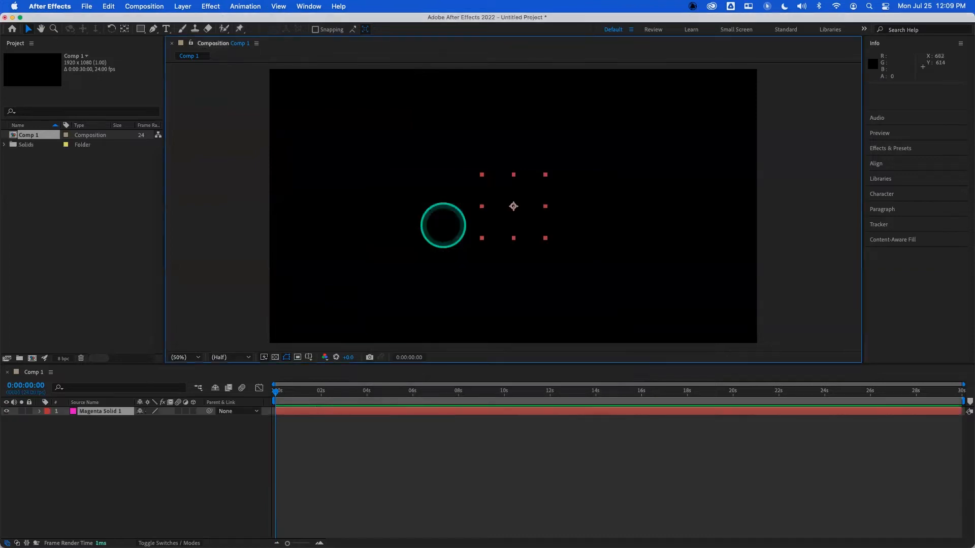
- Move the magenta solid toward the upper left of the composition
left_click(293, 392)
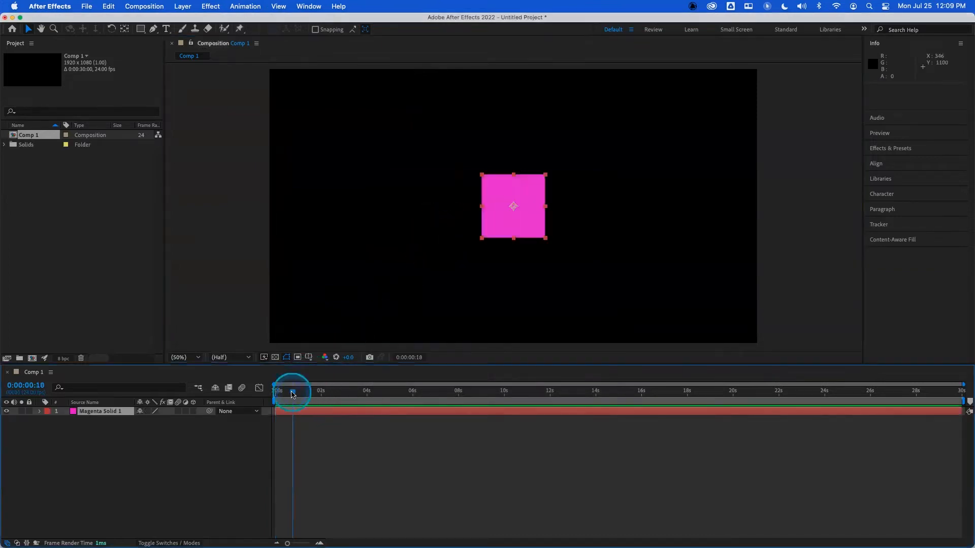
left_click_drag(293, 392, 277, 391)
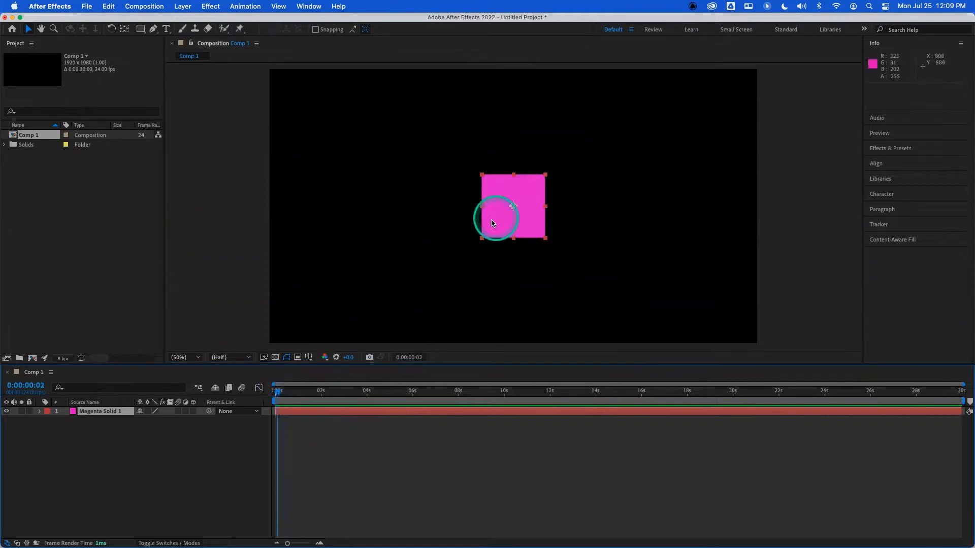
left_click_drag(524, 223, 375, 181)
- Change the solid's size in its Solid Settings to 200 by 200 px
left_click(183, 6)
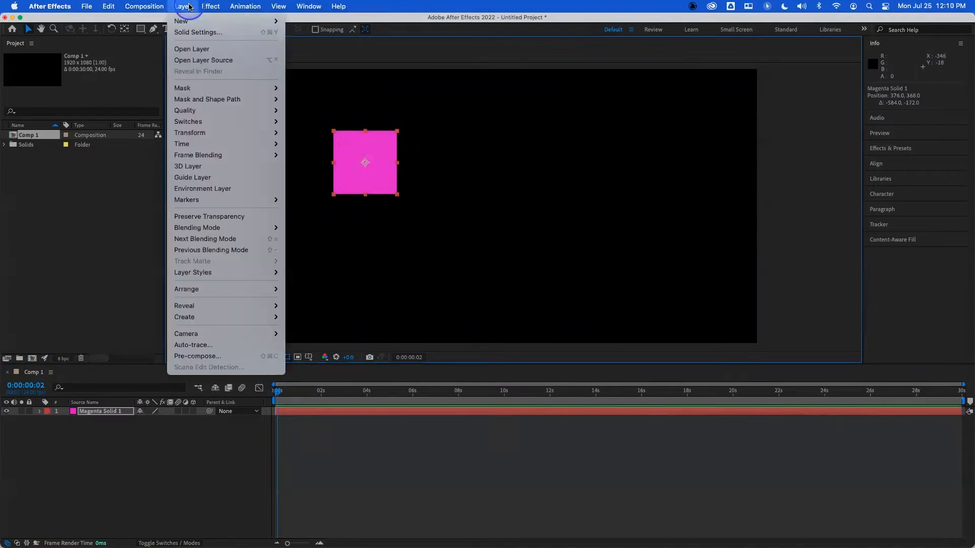
left_click(193, 33)
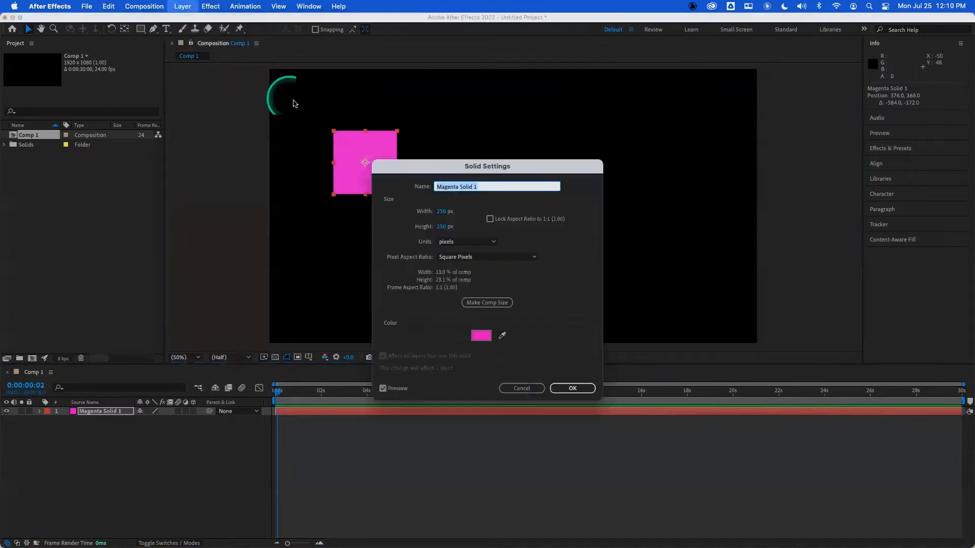
left_click(439, 215)
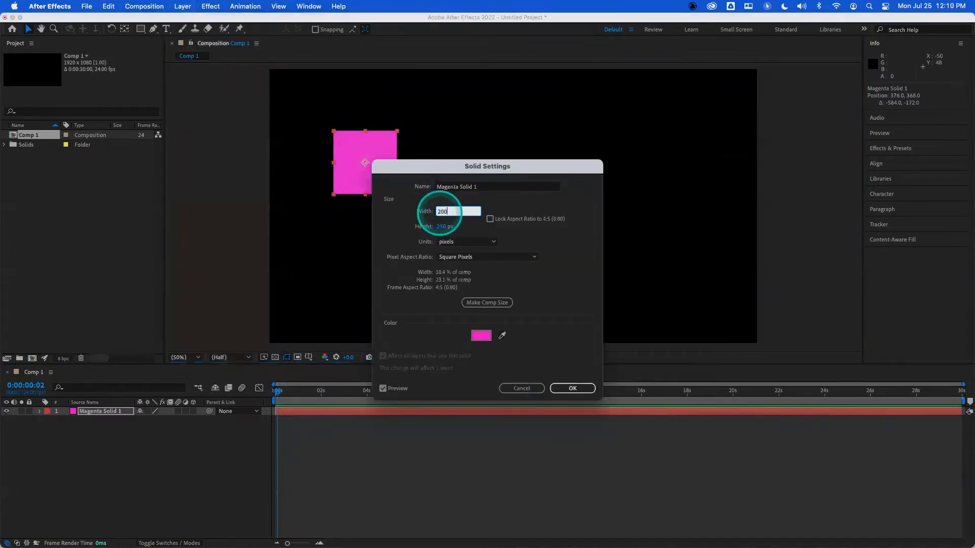
key("Tab")
type("200")
key("Return")
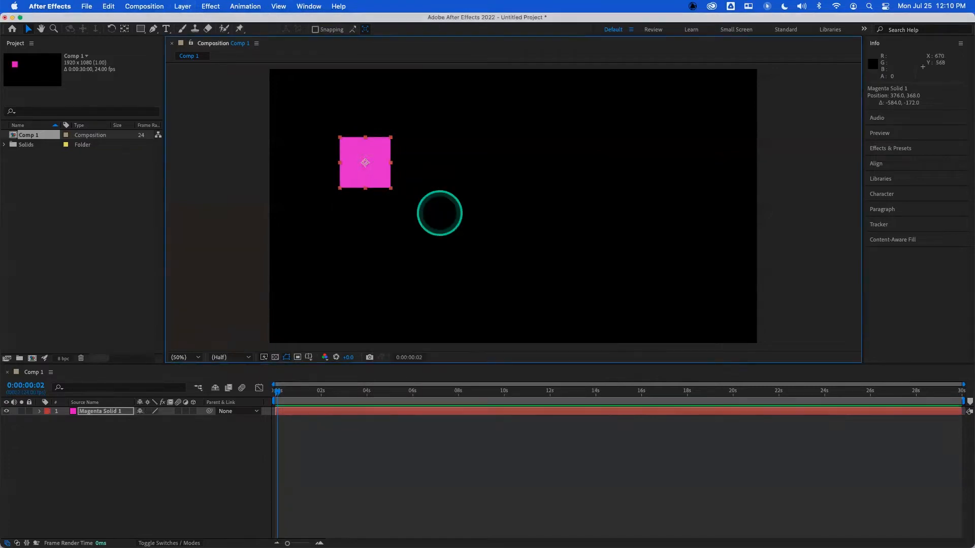
- Select the solid in the composition and nudge it slightly to a new spot
left_click(5, 145)
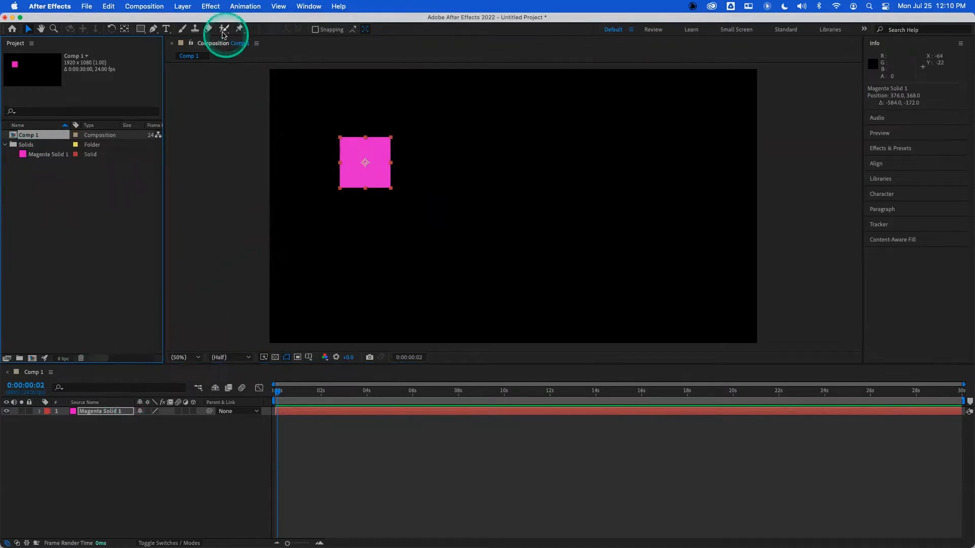
left_click(182, 6)
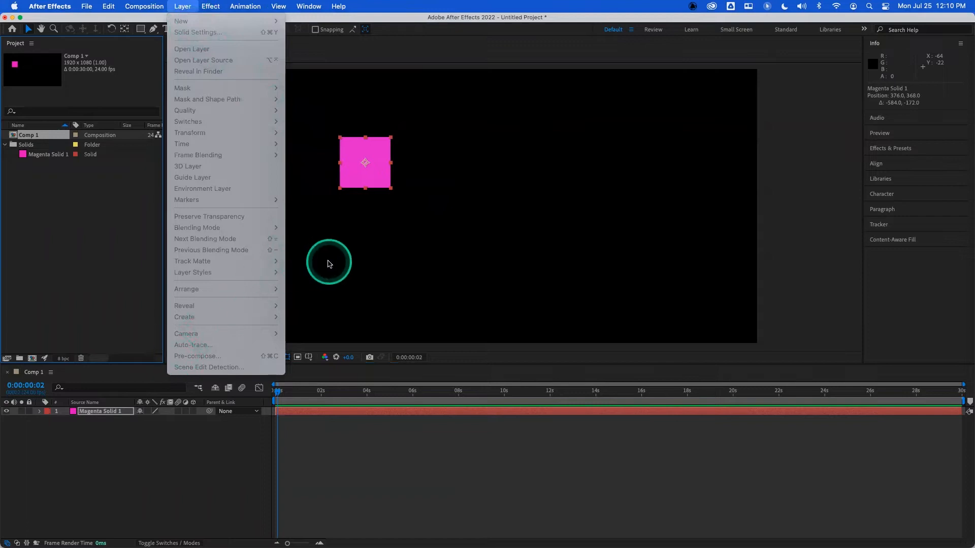
left_click(408, 219)
left_click(373, 168)
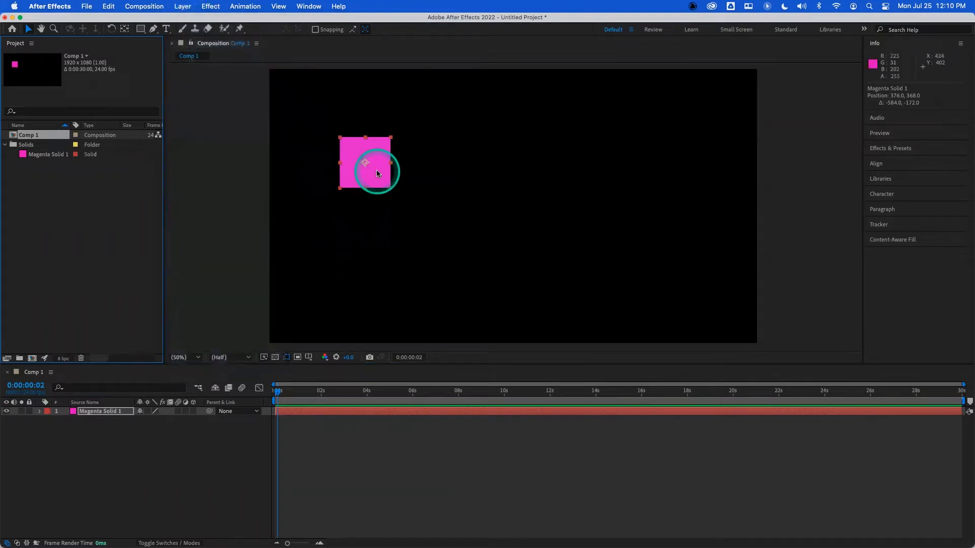
left_click_drag(368, 177, 374, 166)
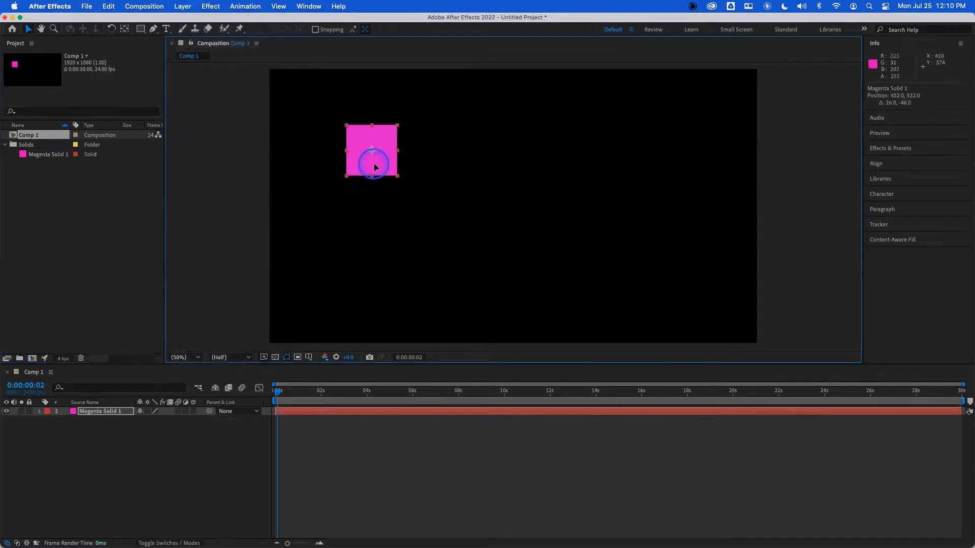
- Show the solid's Position property and set it to 300, 500
left_click(122, 412)
key("p")
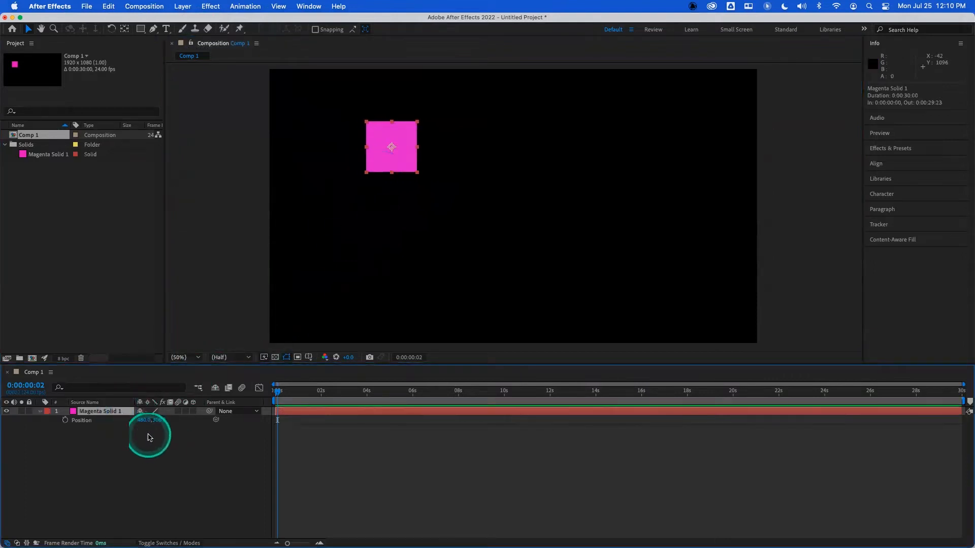
left_click(145, 420)
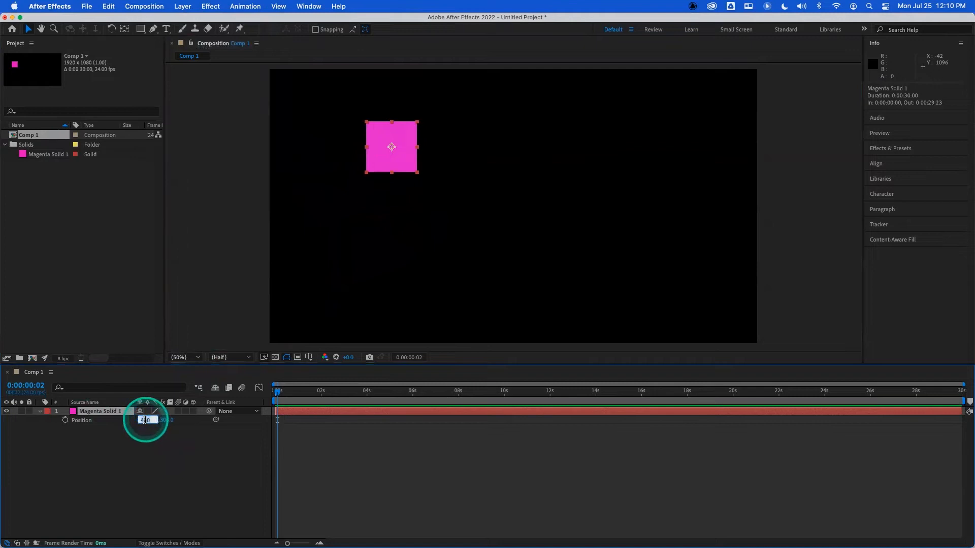
key("Tab")
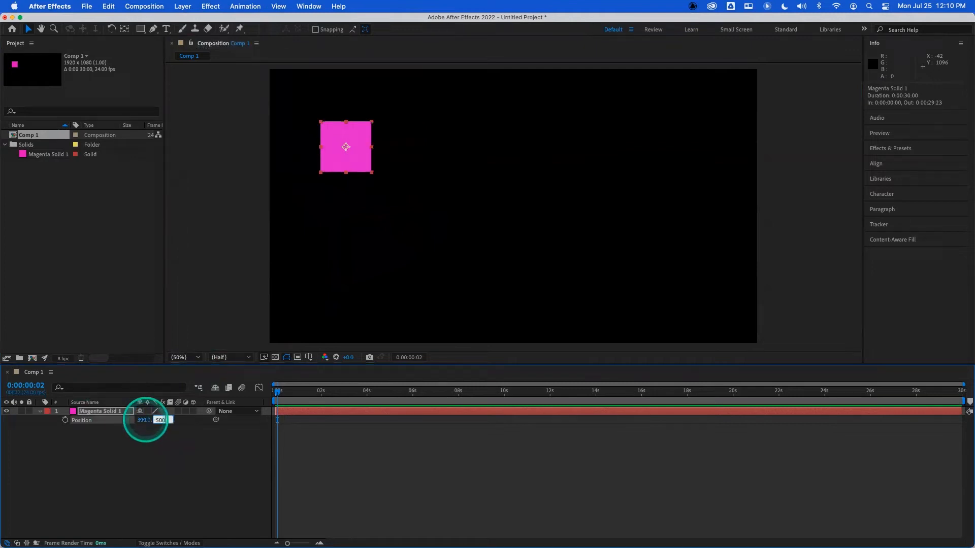
type("500")
key("Return")
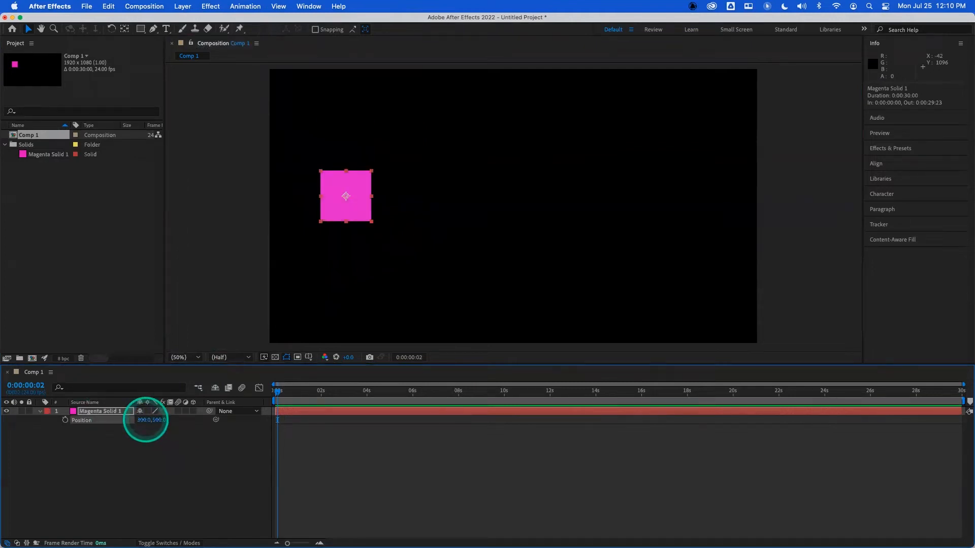
- Add a Position keyframe at the start of the timeline
left_click_drag(278, 392, 274, 392)
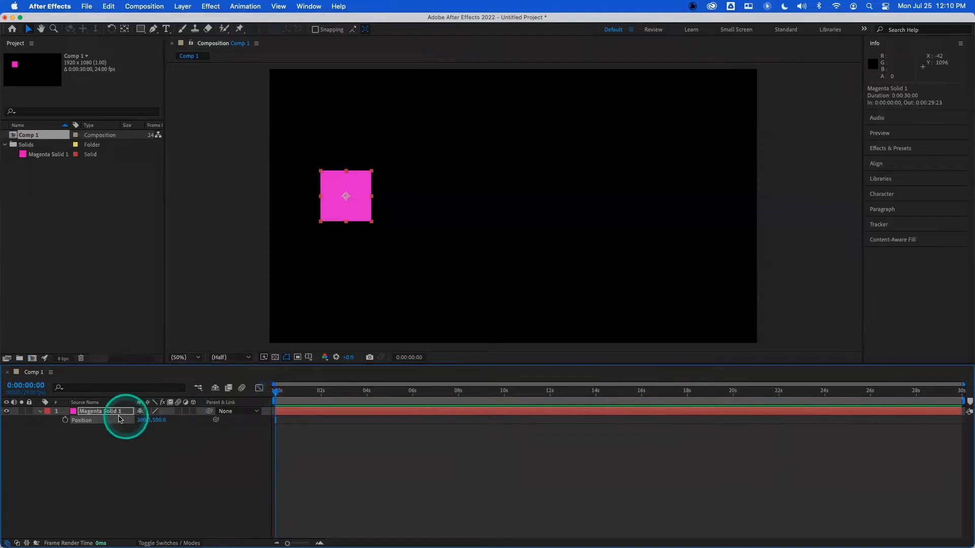
left_click(65, 420)
left_click(299, 392)
left_click_drag(287, 543, 298, 543)
- At 1 second, set the solid's Position to 600, 200 to create a second keyframe
left_click(329, 414)
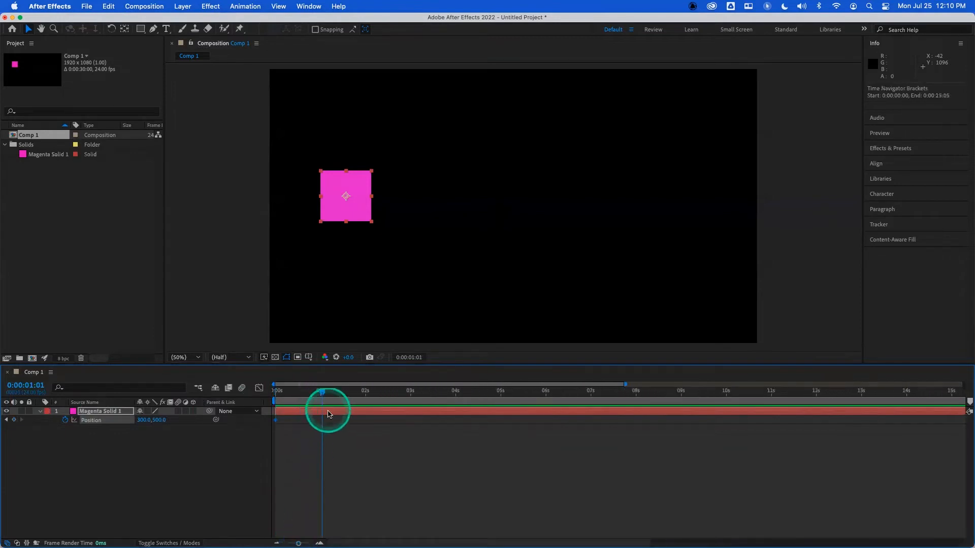
left_click(322, 392)
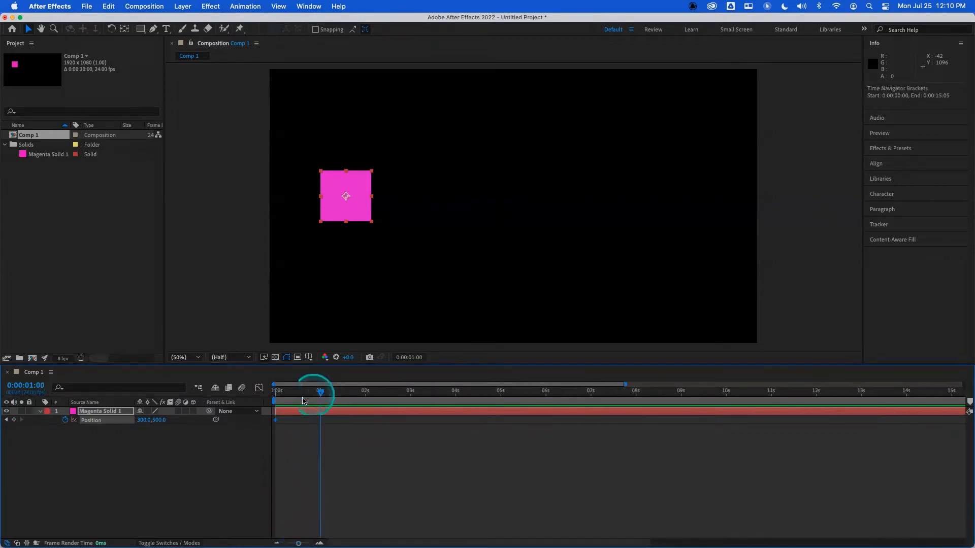
left_click(144, 421)
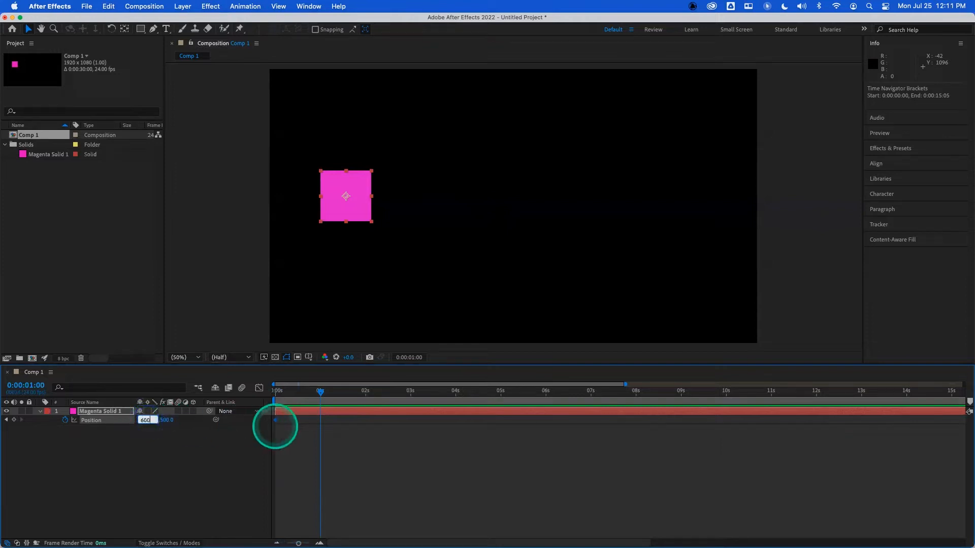
type("600")
key("Tab")
key("Return")
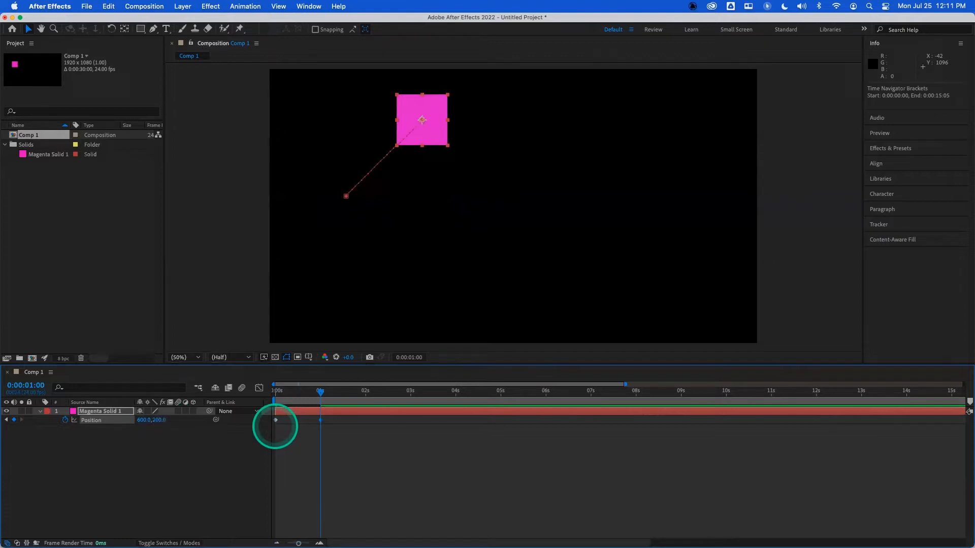
- Show the rulers in the composition viewer
key("super+r")
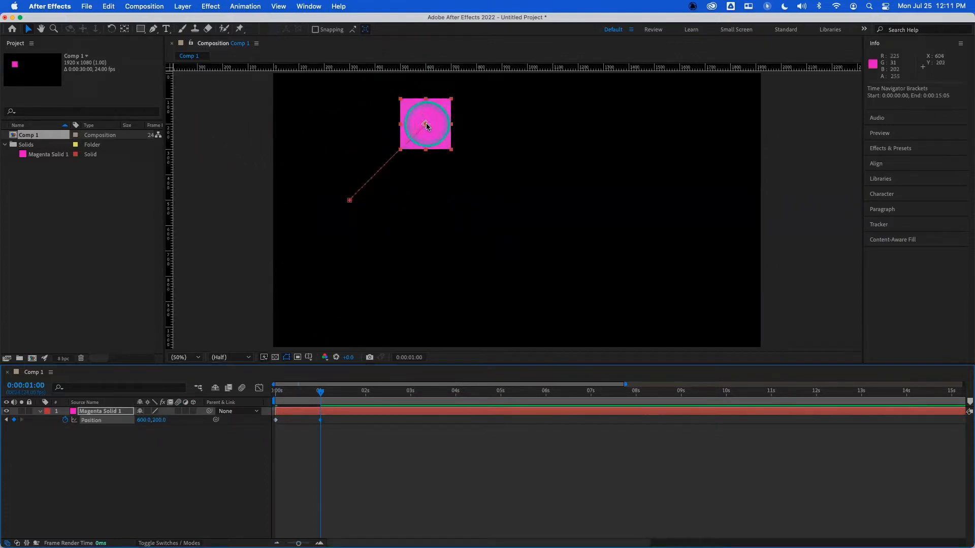
- At 2 seconds, set the solid's X position to 900 to add a third Position keyframe
left_click(366, 391)
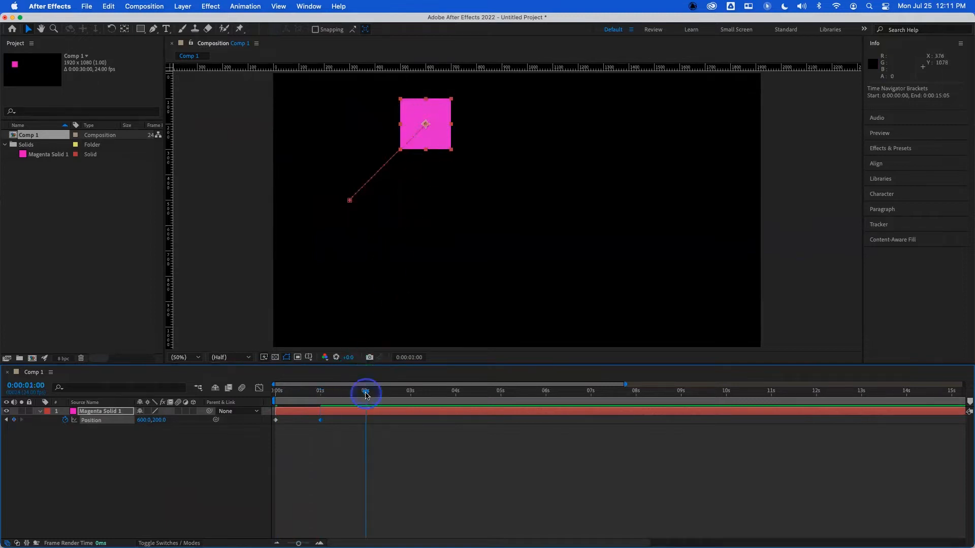
left_click(143, 421)
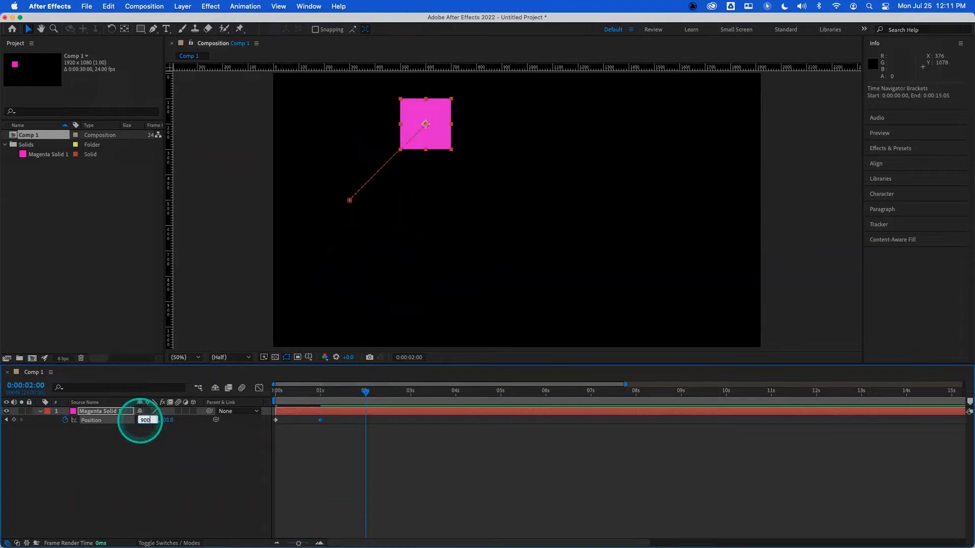
type("900")
key("Tab")
key("Return")
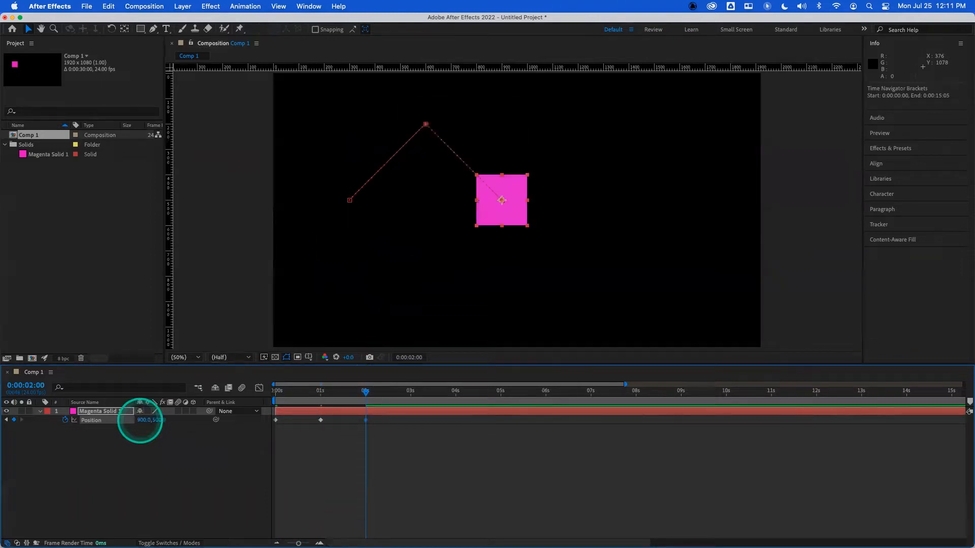
- At 3 seconds, set the solid's Position to 600, 800 to add a fourth keyframe
left_click(411, 395)
left_click(146, 420)
left_click(259, 412)
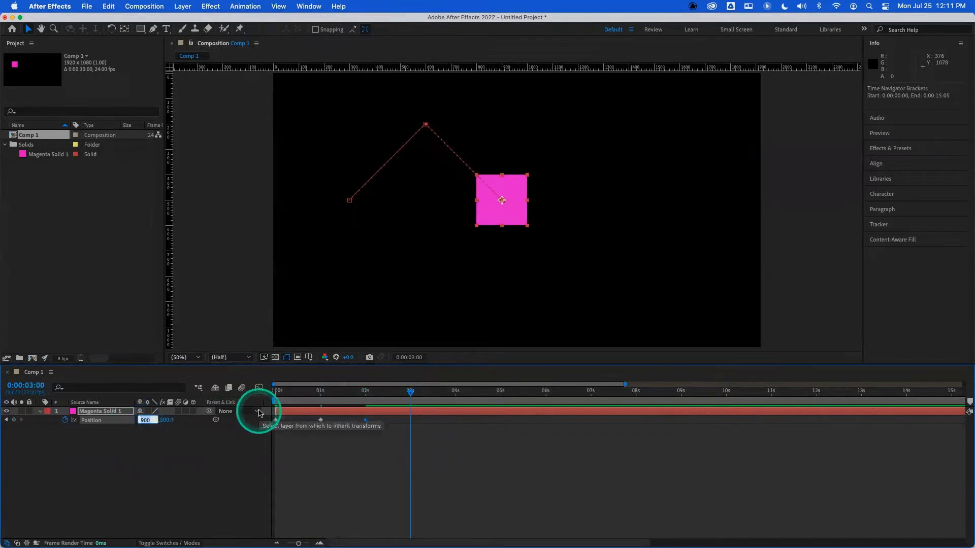
type("600")
key("Tab")
type("600")
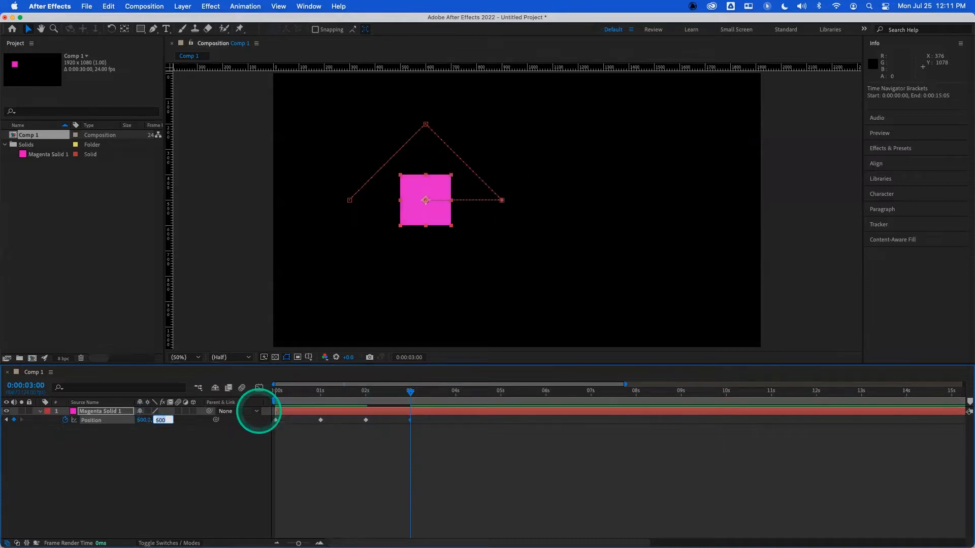
key("Return")
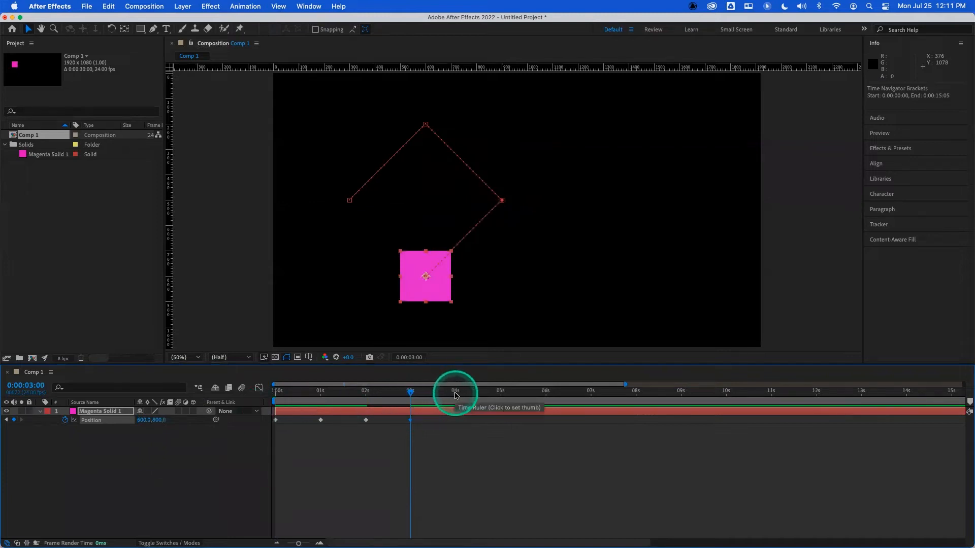
- At 4 seconds, set the solid's Position to 300, 500 to add a fifth keyframe
left_click(455, 394)
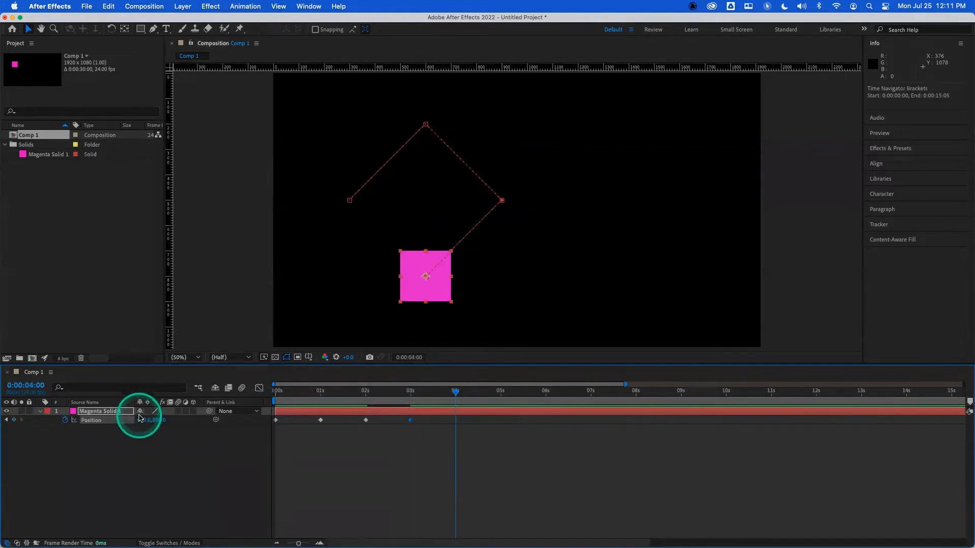
left_click(145, 420)
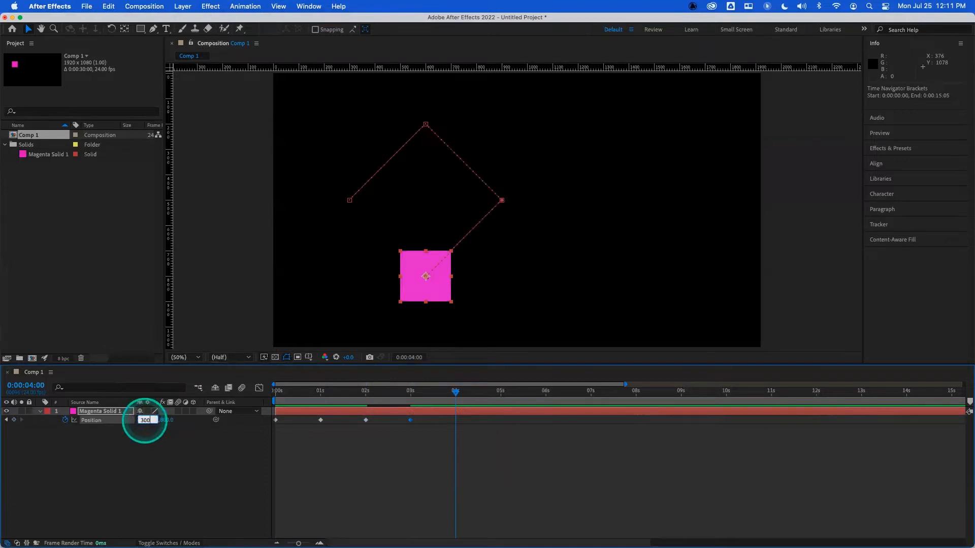
type("300")
key("Tab")
type("500")
key("Return")
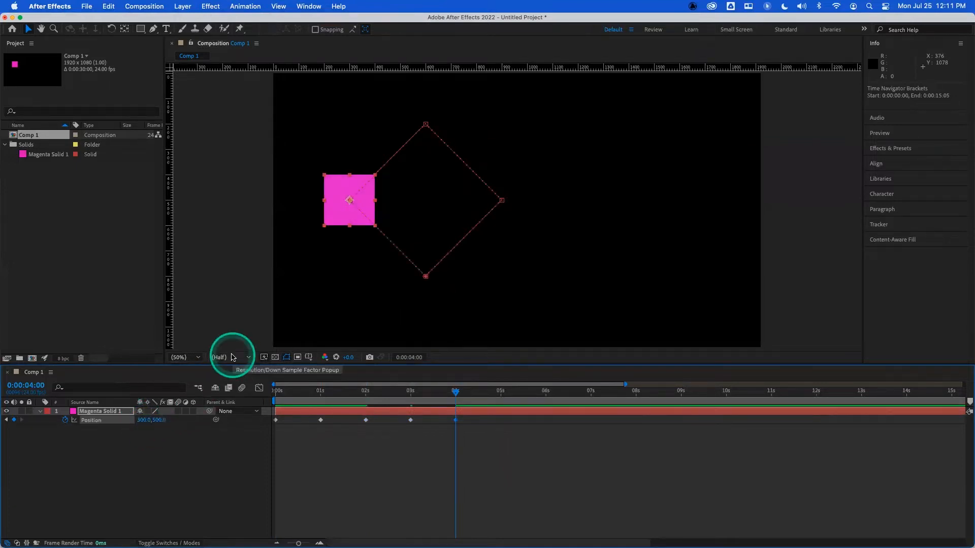
- Change the solid layer's label colour to Yellow
left_click(47, 411)
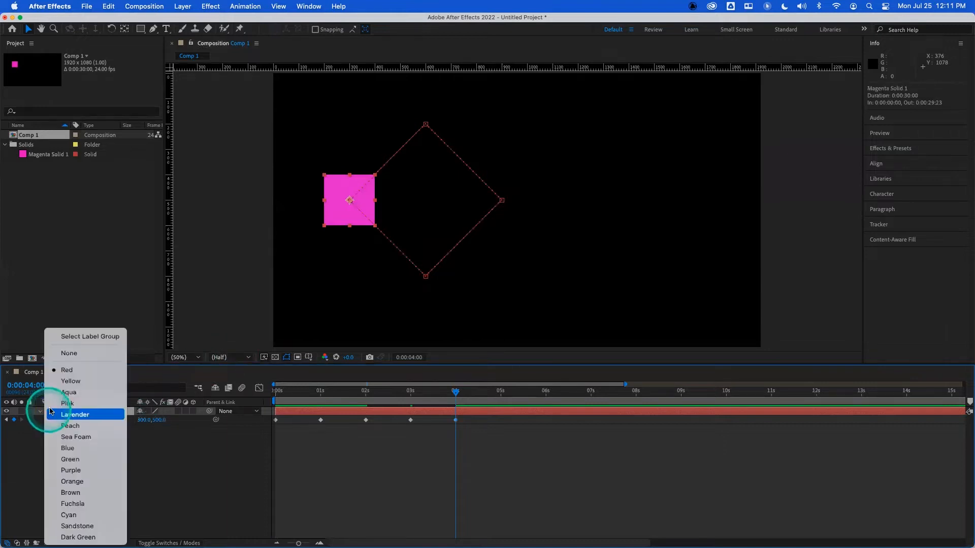
left_click(69, 385)
left_click(353, 203)
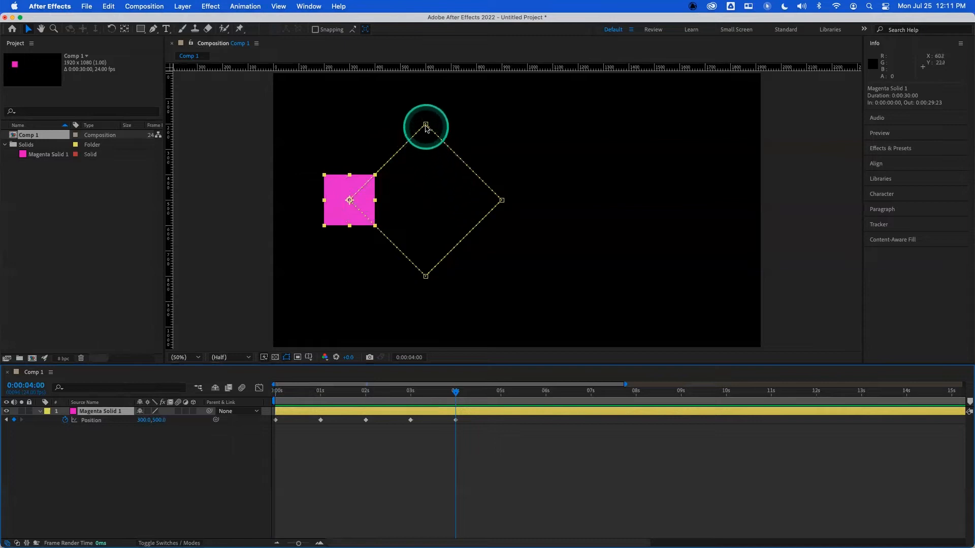
- Select individual Position keyframes on the motion path and timeline to inspect their interpolation types
left_click(426, 126)
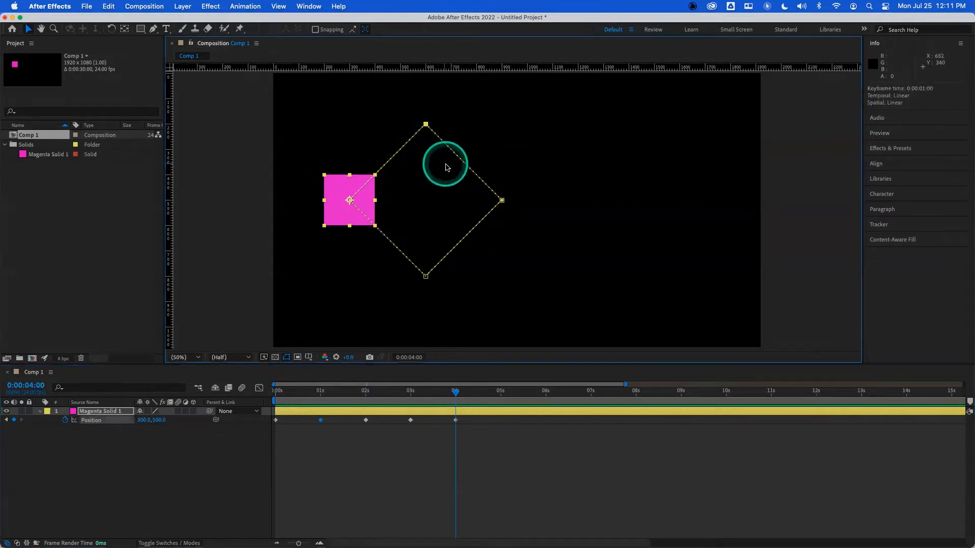
left_click(501, 200)
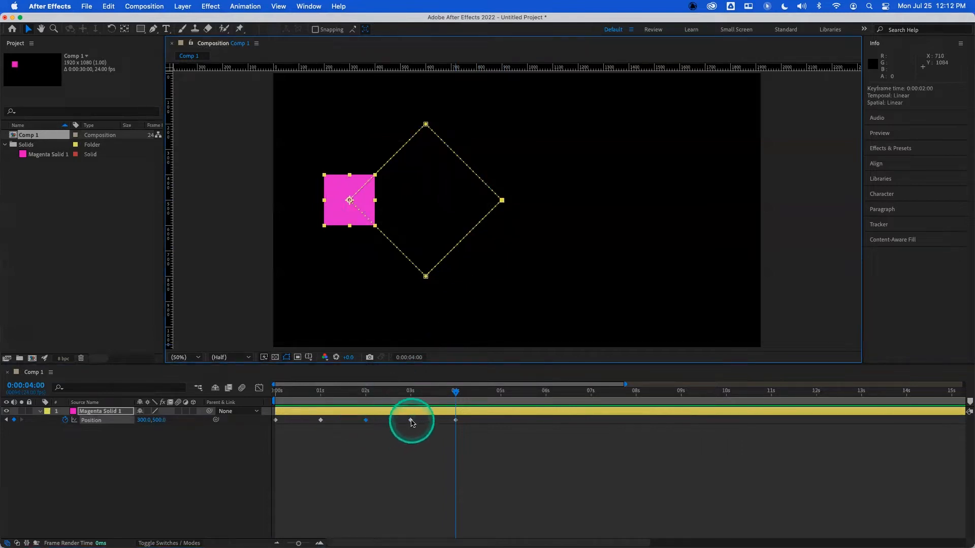
left_click(410, 421)
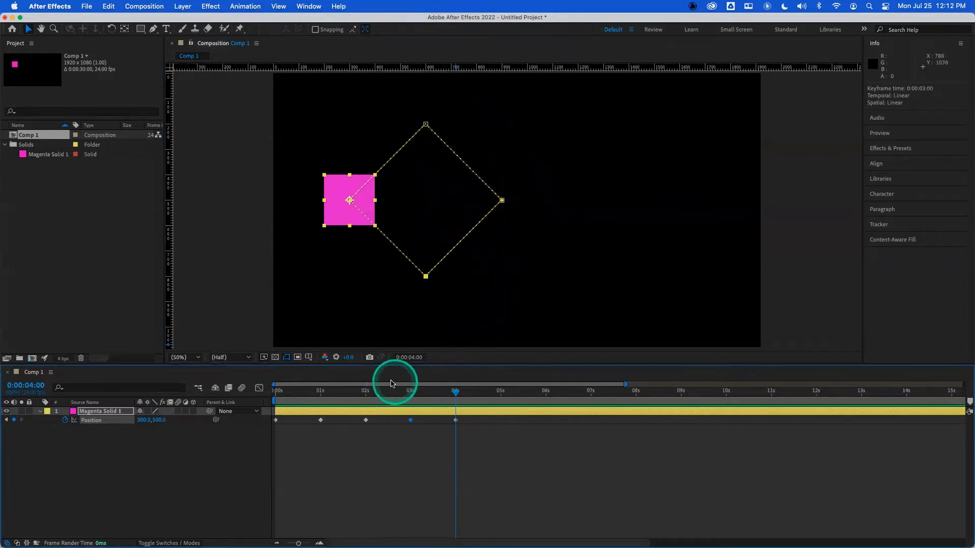
left_click(322, 423)
left_click(350, 221)
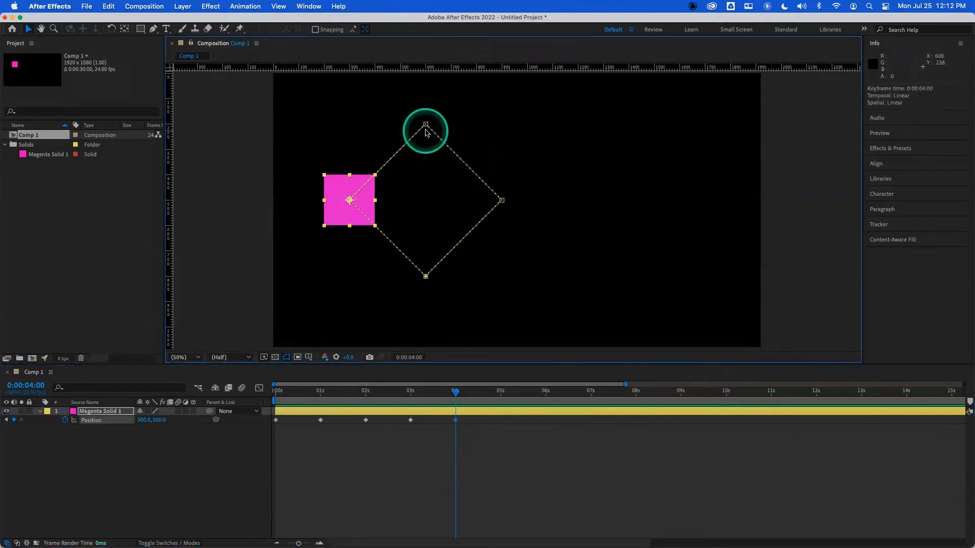
left_click(501, 200)
left_click(426, 125)
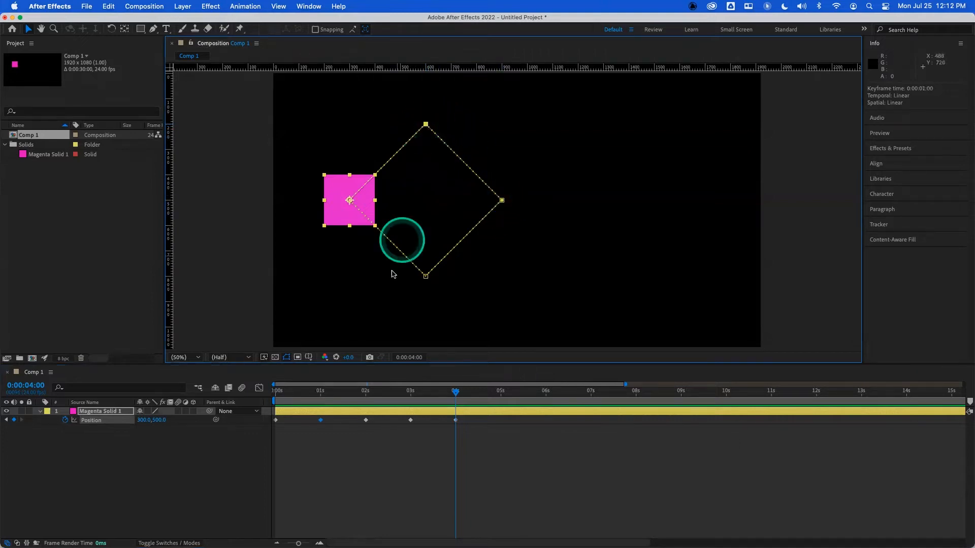
- Play back the animation from the start of the timeline
left_click_drag(363, 394, 250, 396)
key("space")
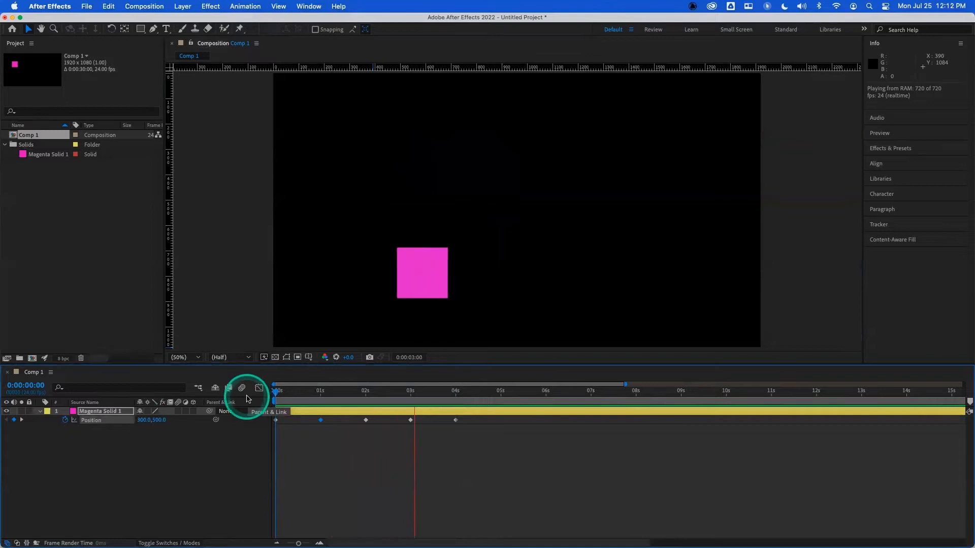
key("space")
- Drag three keyframes of the motion path to new positions in the composition viewer
left_click_drag(426, 124, 482, 110)
left_click(501, 201)
left_click_drag(501, 201, 472, 199)
left_click_drag(425, 278, 389, 267)
- Play the reshaped path from the start, then undo the keyframe moves
left_click_drag(317, 384, 250, 393)
key("space")
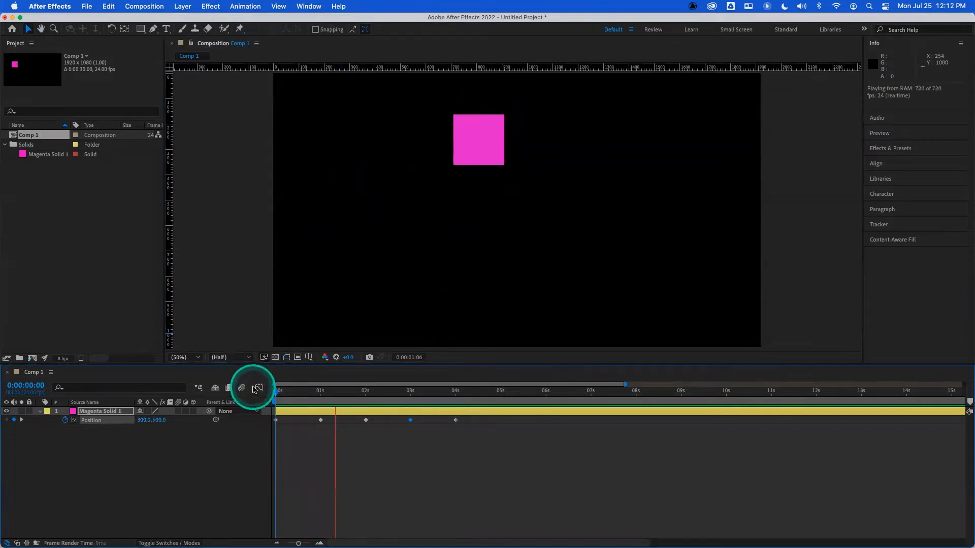
key("space")
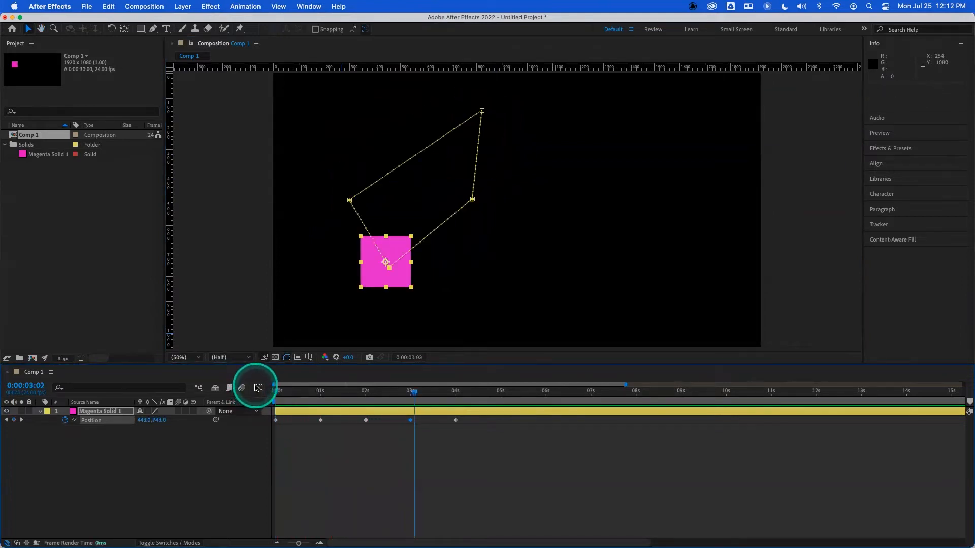
key("super+z")
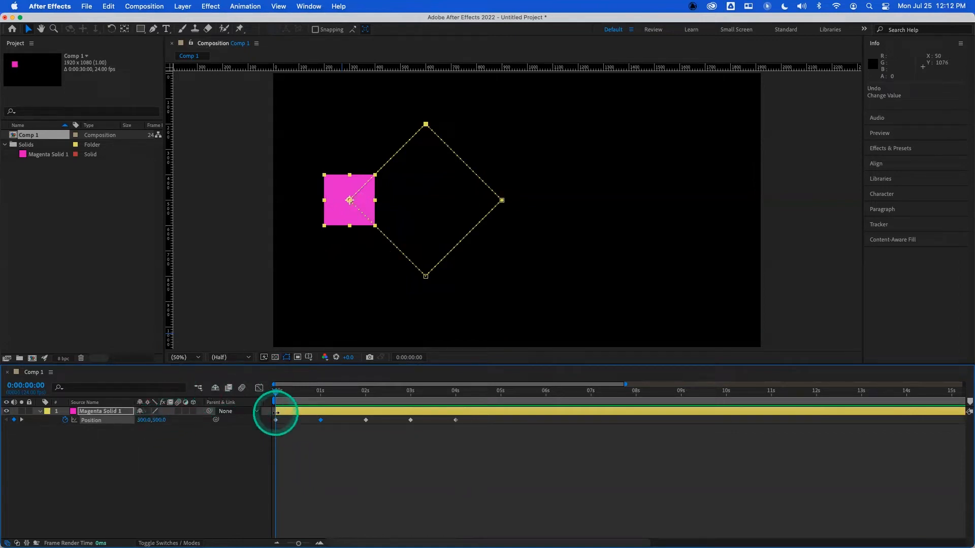
- Jump back and forth between neighbouring Position keyframes
key("k")
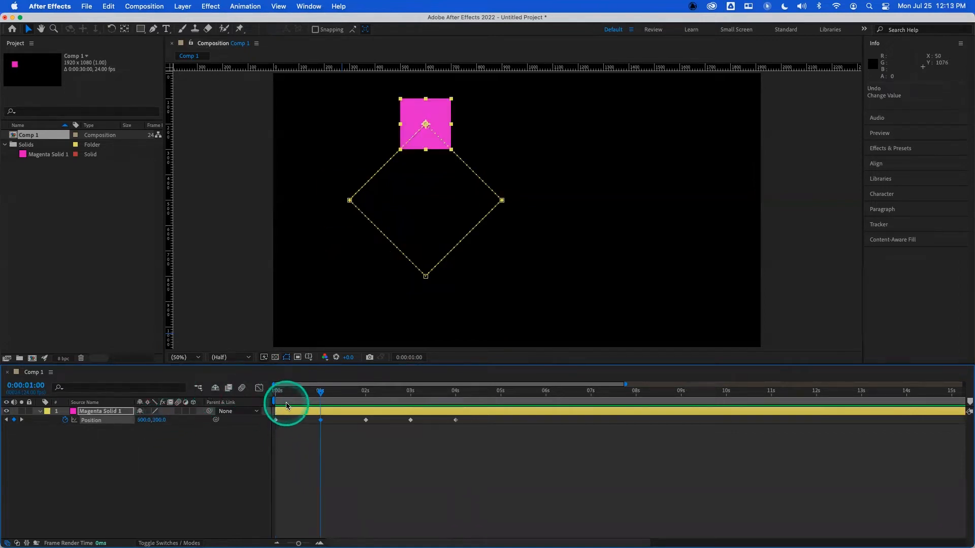
key("j")
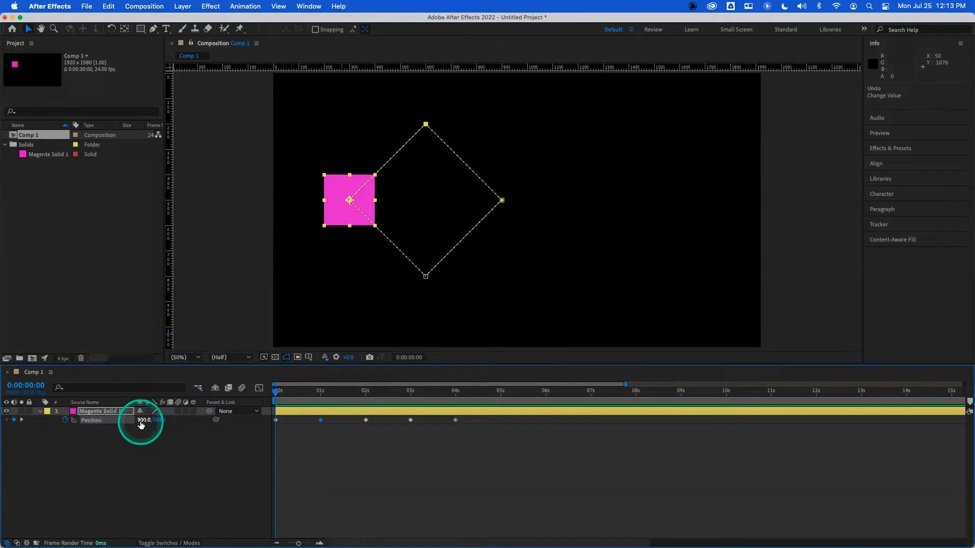
key("k")
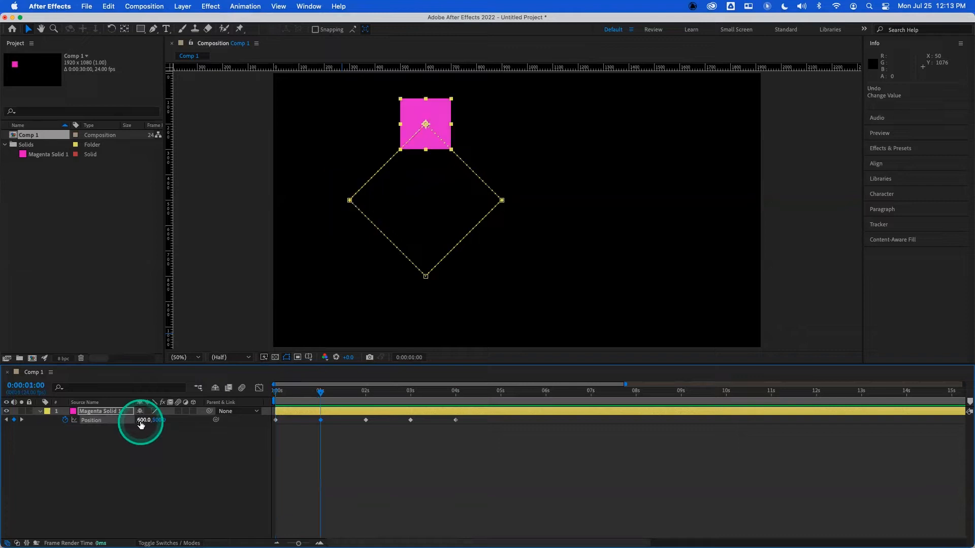
key("j")
key("k")
key("j")
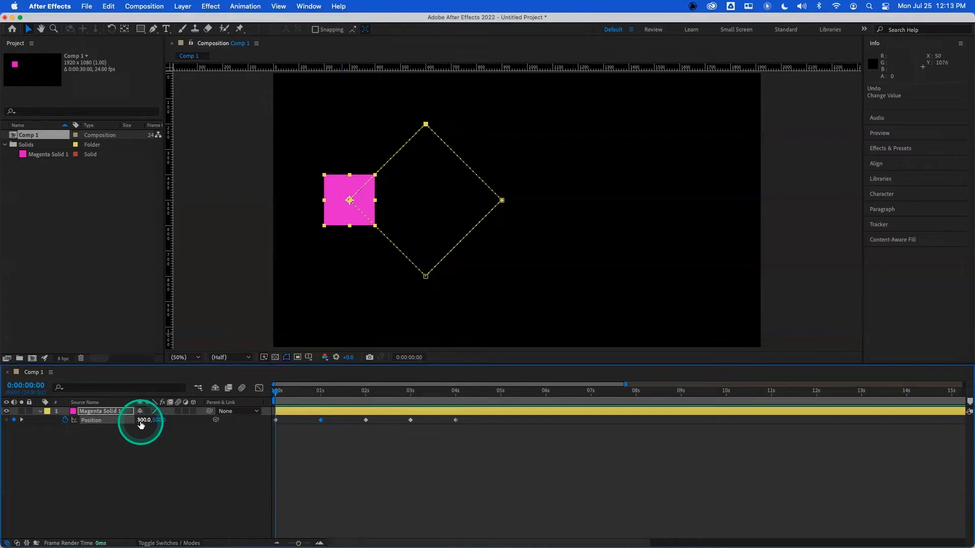
key("k")
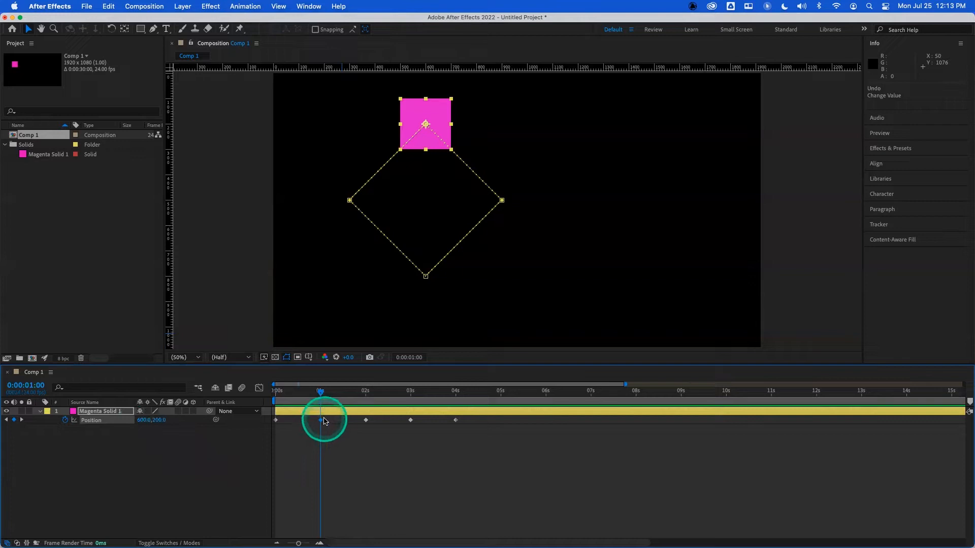
key("k")
key("j")
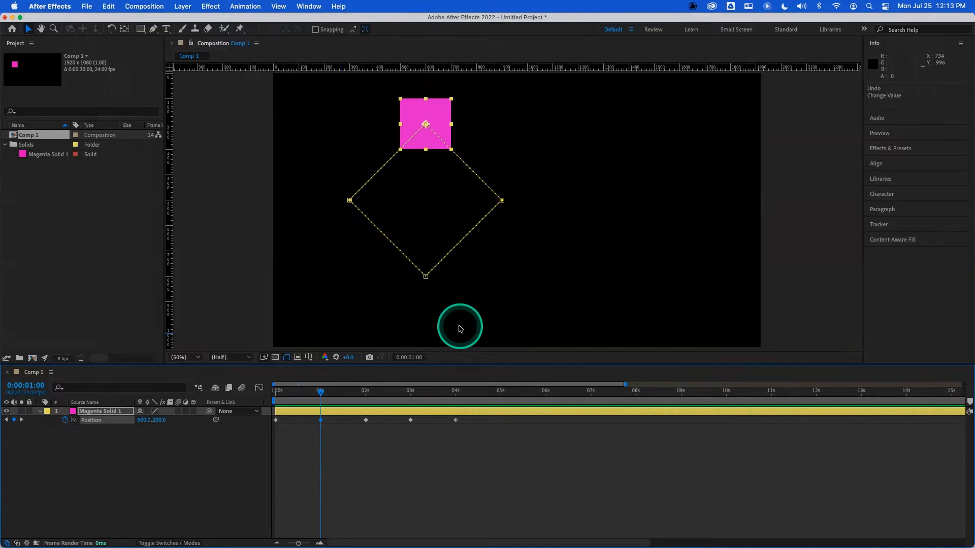
key("j")
key("k")
key("k")
key("j")
key("j")
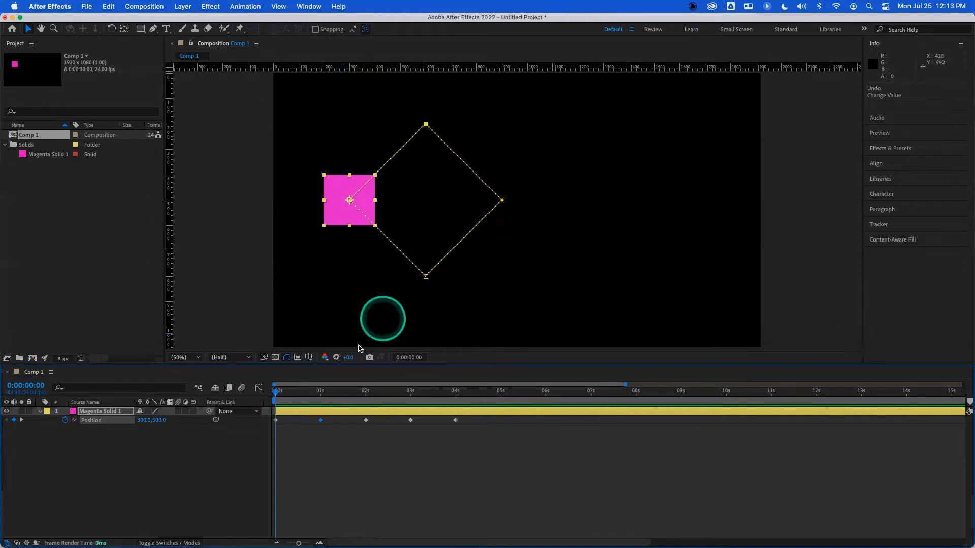
- Play the animation again from the beginning of the timeline
left_click_drag(279, 395, 271, 396)
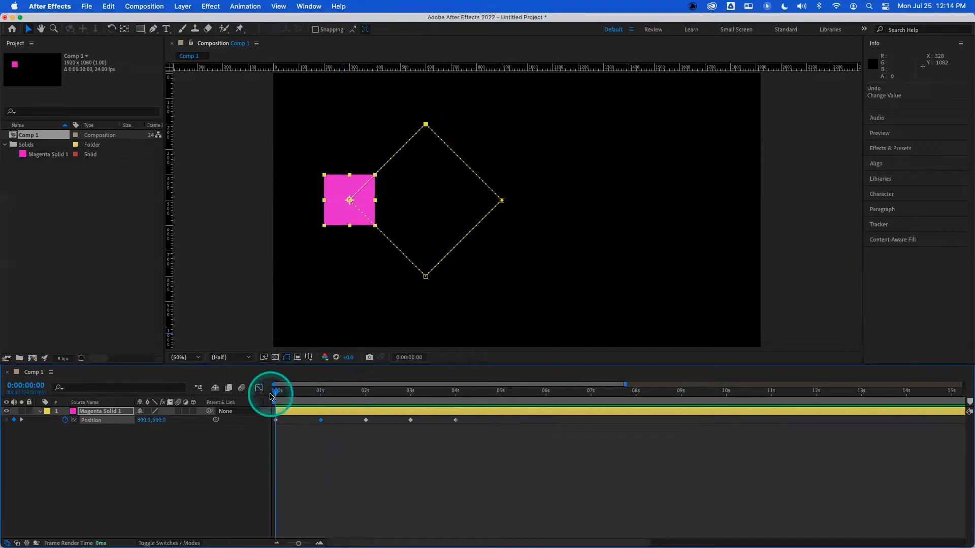
key("space")
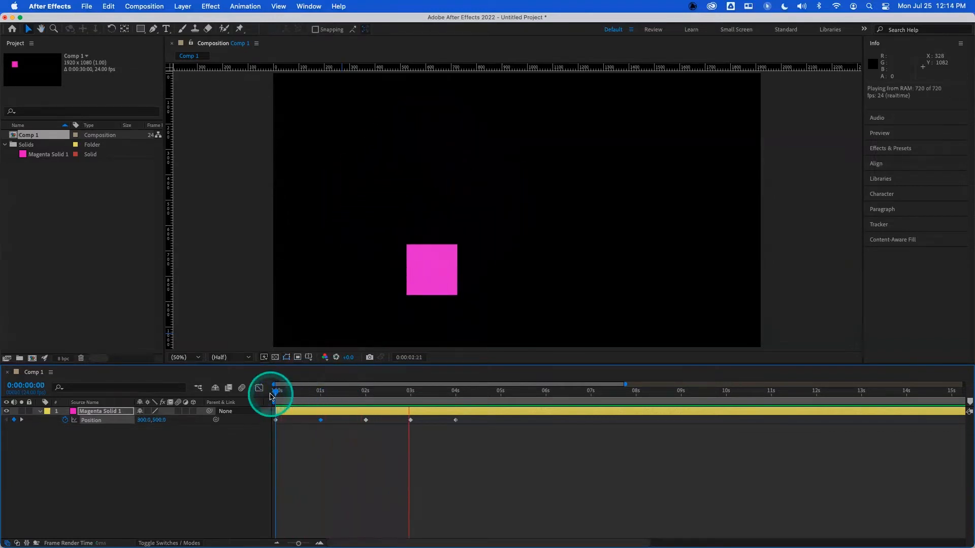
left_click_drag(319, 393, 277, 392)
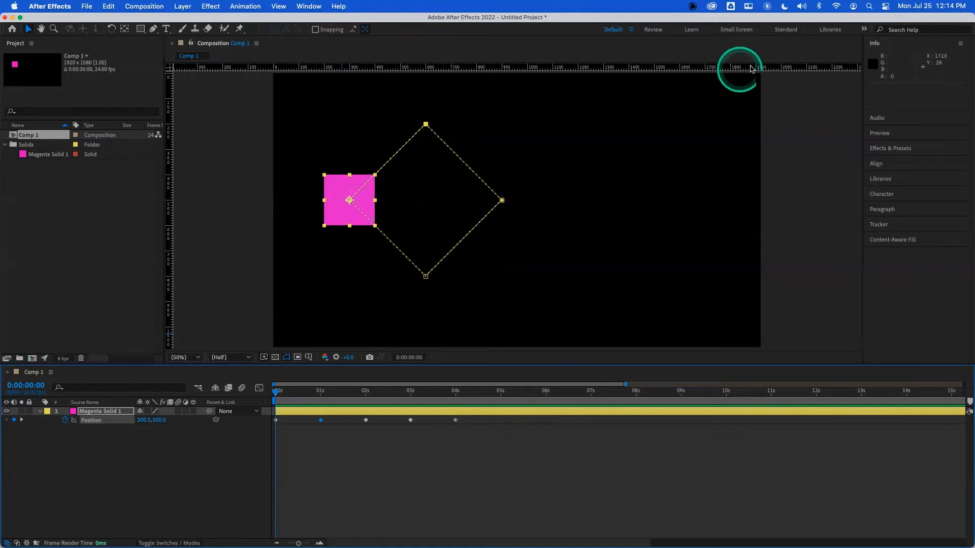
- Switch to Zoom's screen annotation and write the text x + y = 6 beside the composition
left_click(567, 104)
left_click(578, 170)
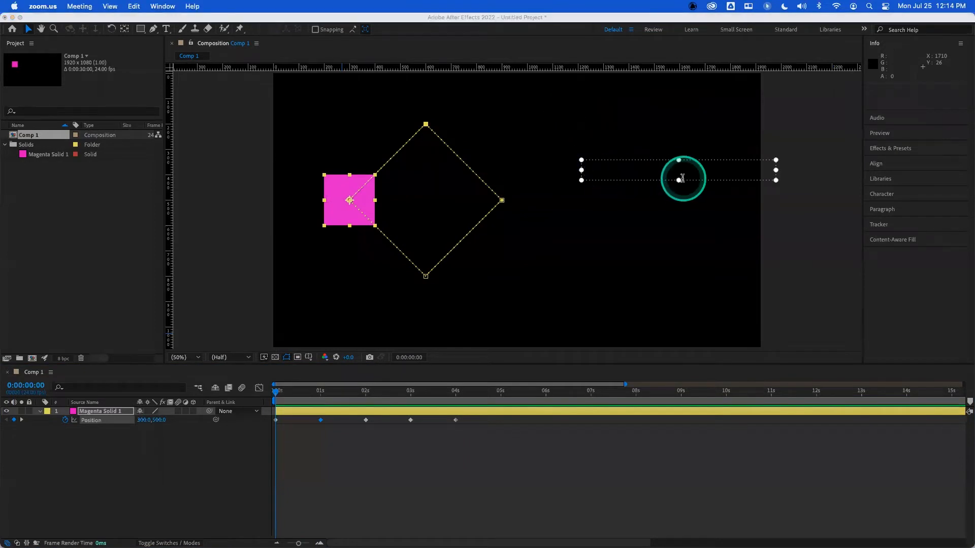
type("X")
type("+ y = 6")
left_click(646, 169)
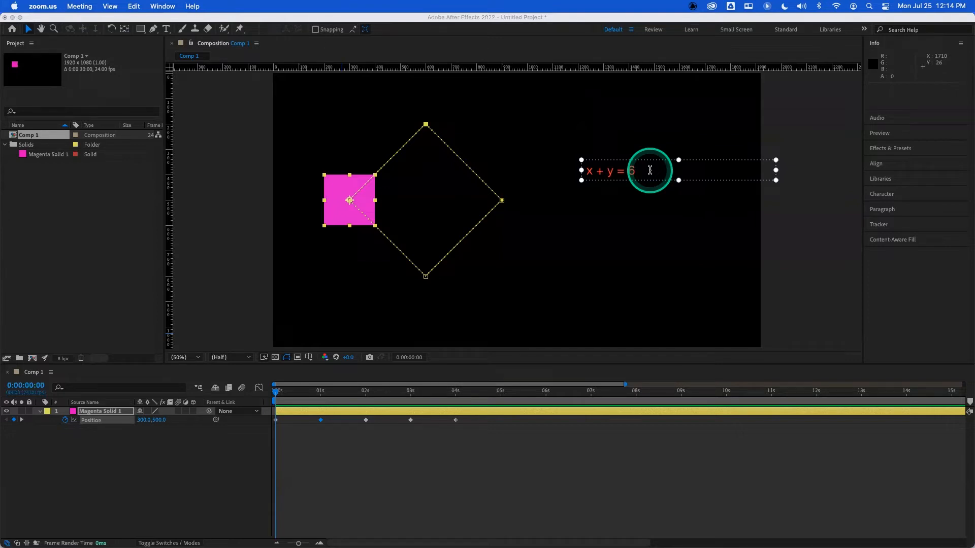
- Add the lines 6, 0 and 5, 1 beneath the equation in the annotation text box
left_click(647, 170)
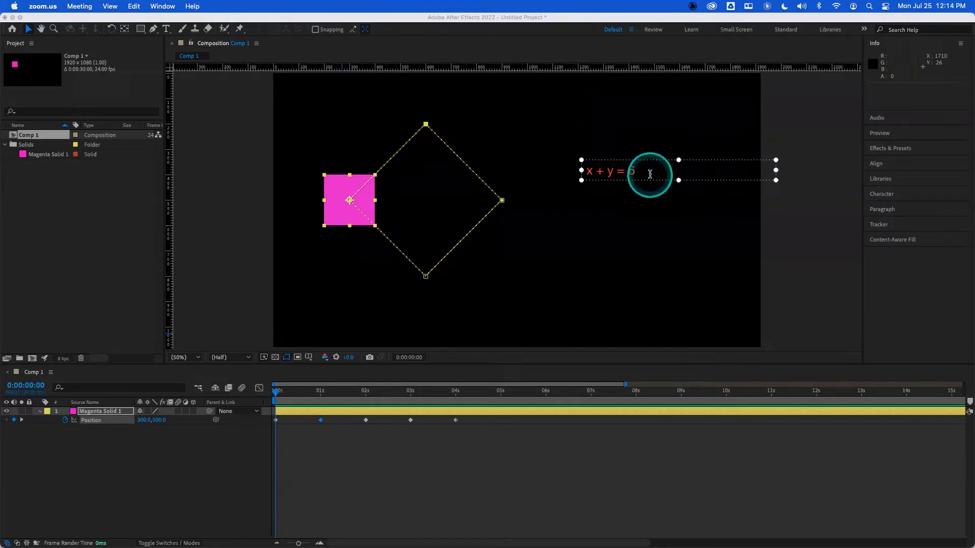
key("Return")
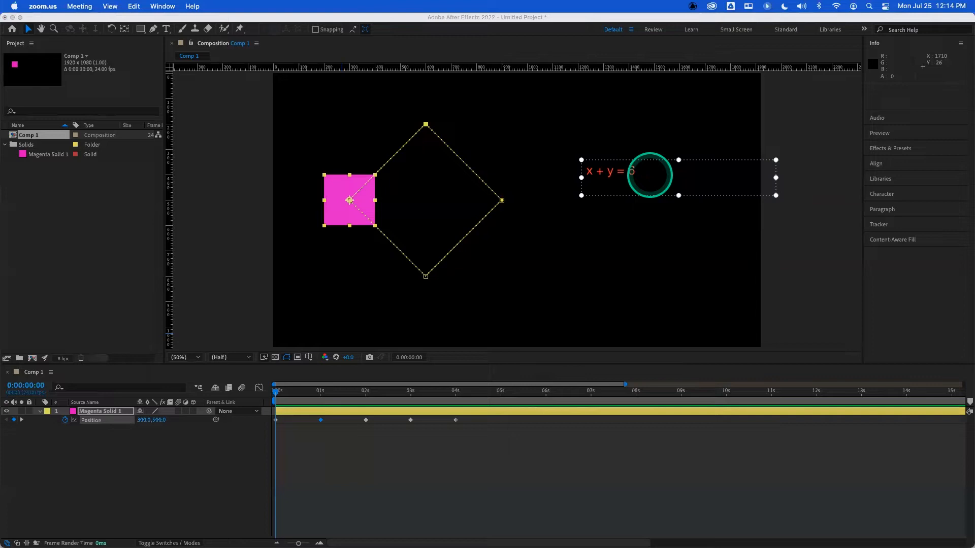
type("6, 05")
key("Return")
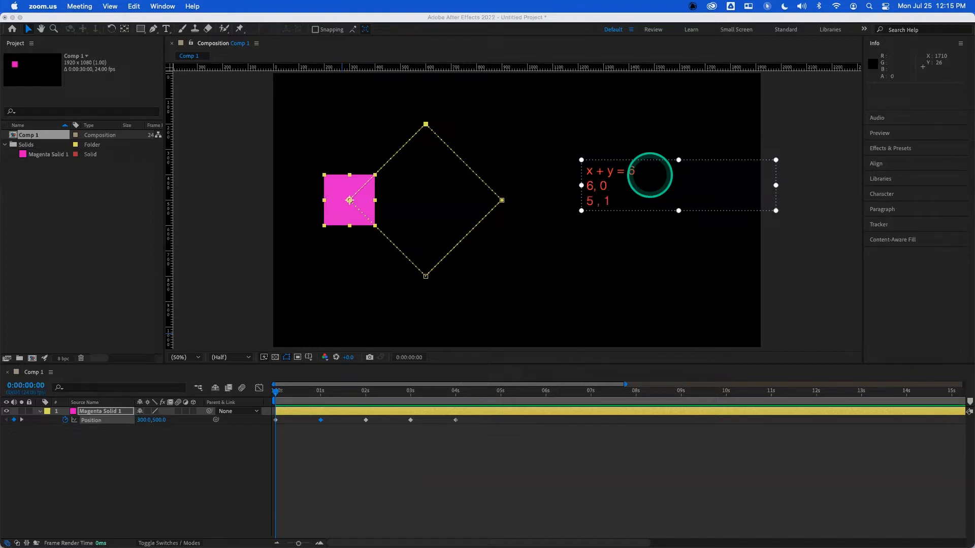
- Add the line 4, 2 beneath the existing lines in the annotation text box
key("Return")
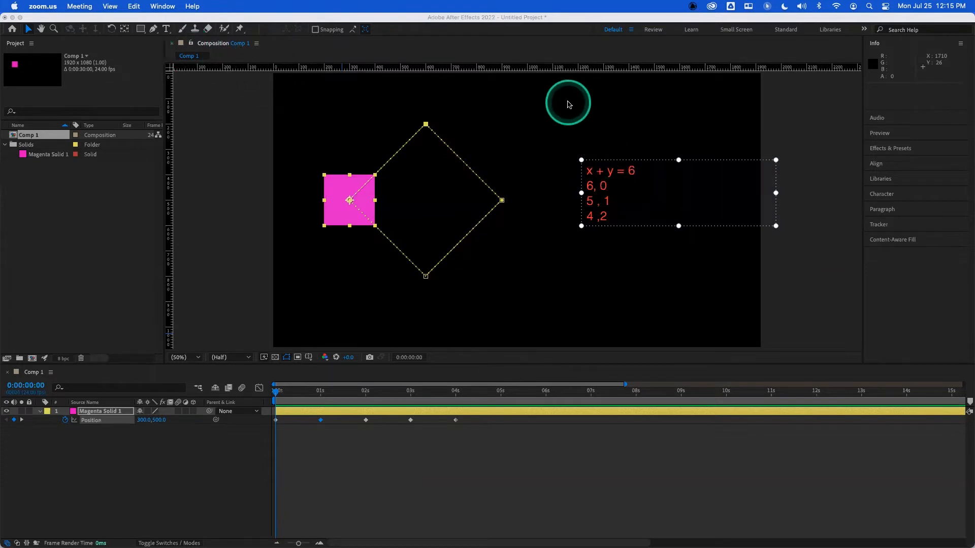
left_click(594, 105)
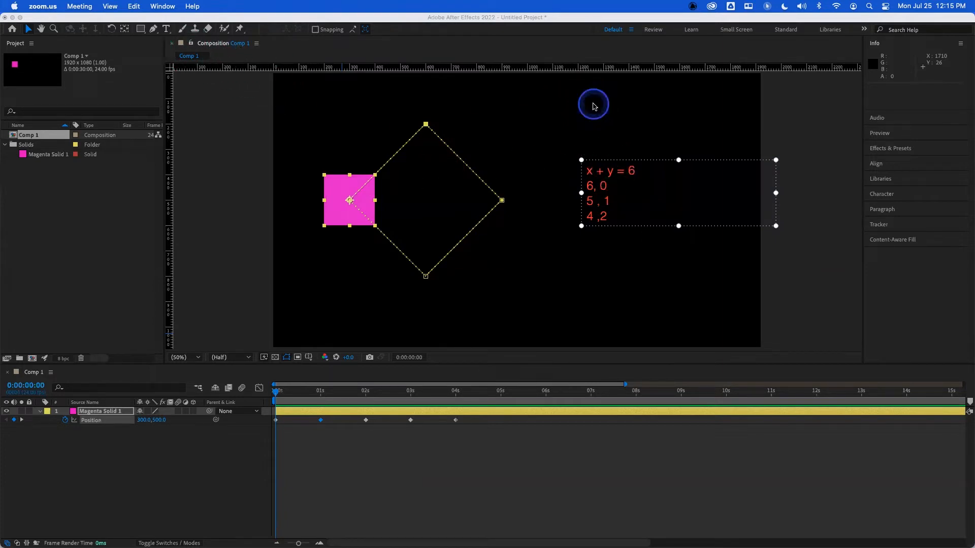
- Draw red annotation lines vertically through the top and bottom keyframes and horizontally through the right keyframe
left_click(581, 133)
left_click_drag(425, 110, 426, 302)
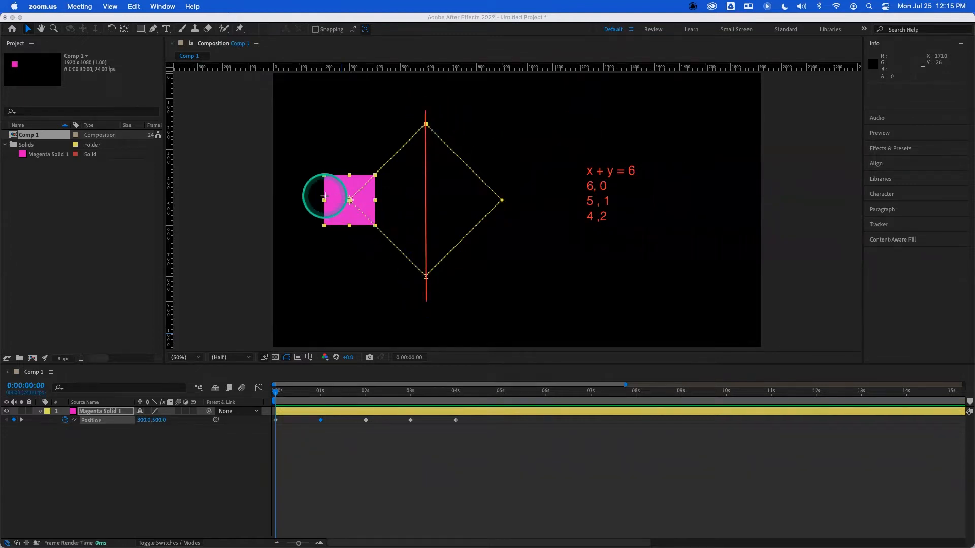
left_click_drag(324, 200, 426, 199)
left_click_drag(517, 202, 522, 201)
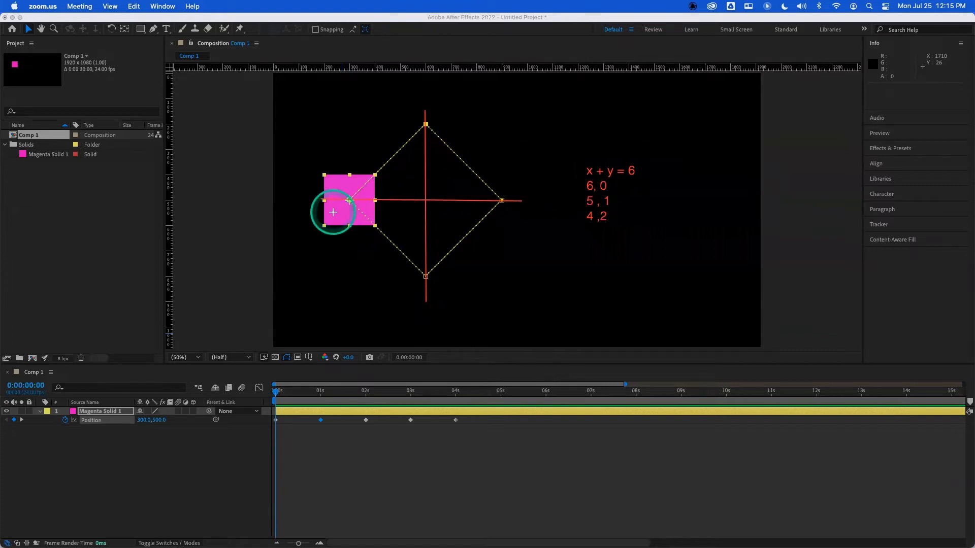
- Draw a red diagonal annotation line from the solid's anchor point through the top keyframe
left_click_drag(331, 212, 432, 117)
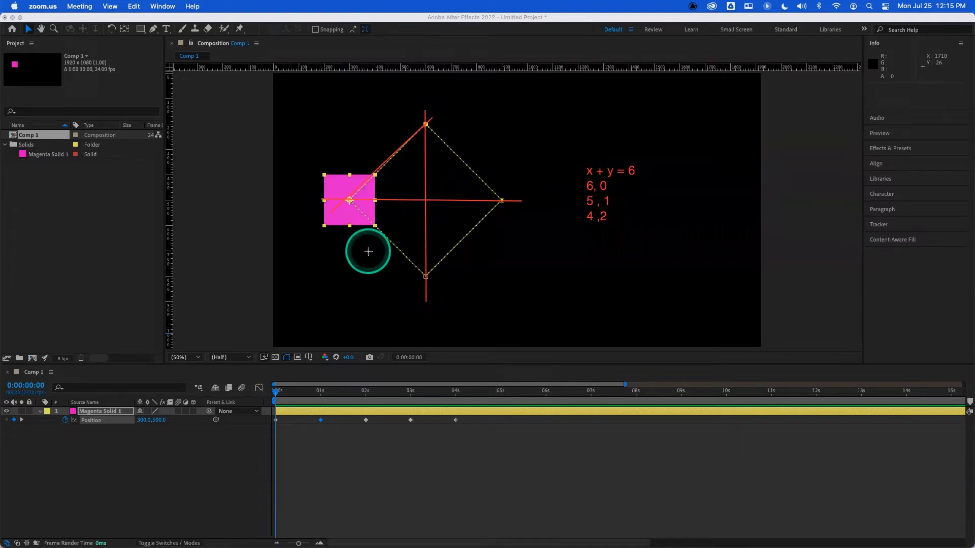
left_click(763, 101)
left_click(729, 99)
left_click(716, 132)
left_click(730, 99)
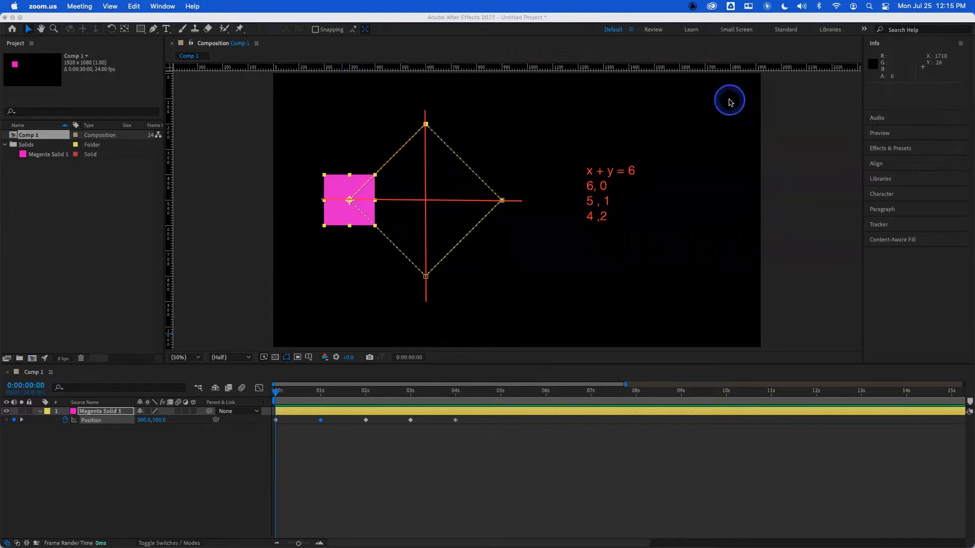
left_click(709, 149)
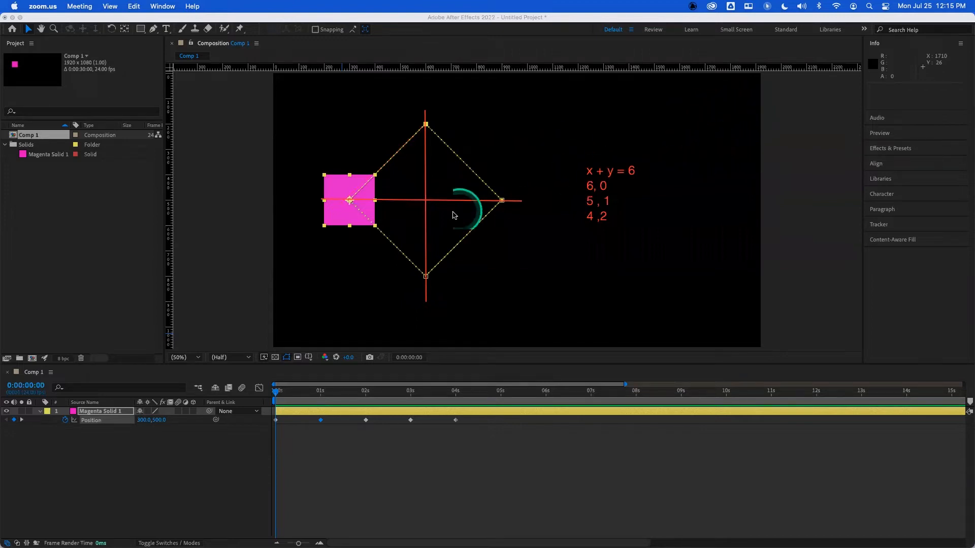
mouse_move(342, 208)
left_mouse_down()
mouse_move(443, 133)
mouse_move(444, 107)
left_mouse_up()
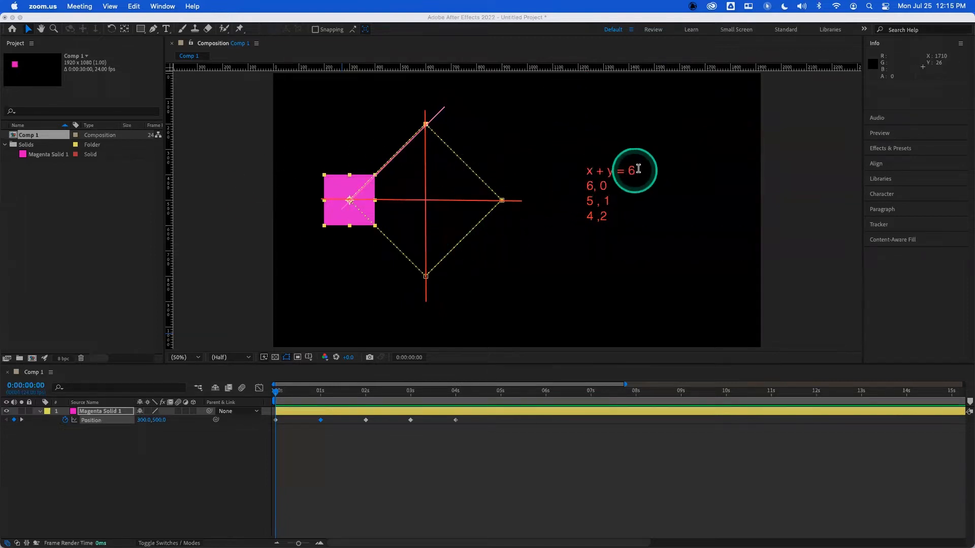
- Add the heading Linear alebra above the equation and clear all screen annotations
left_click(587, 155)
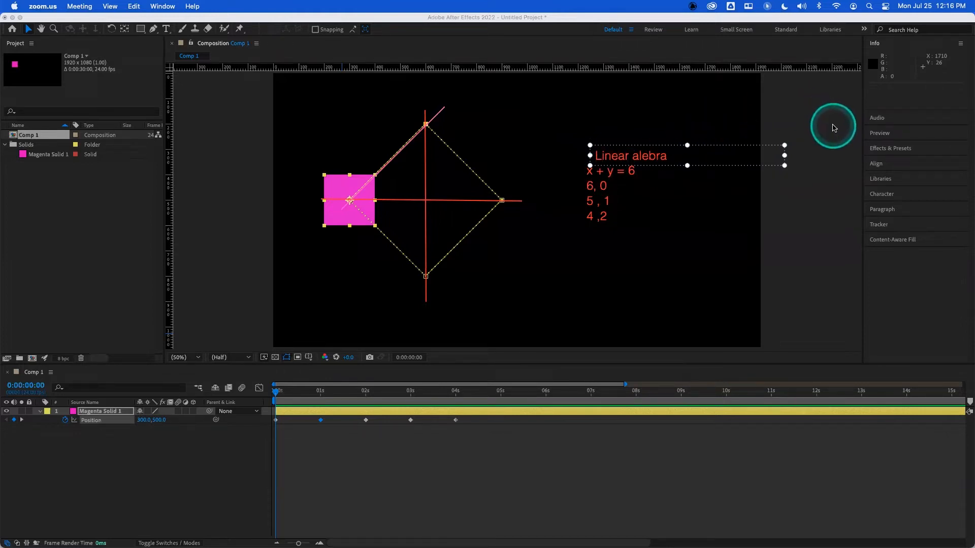
left_click(834, 126)
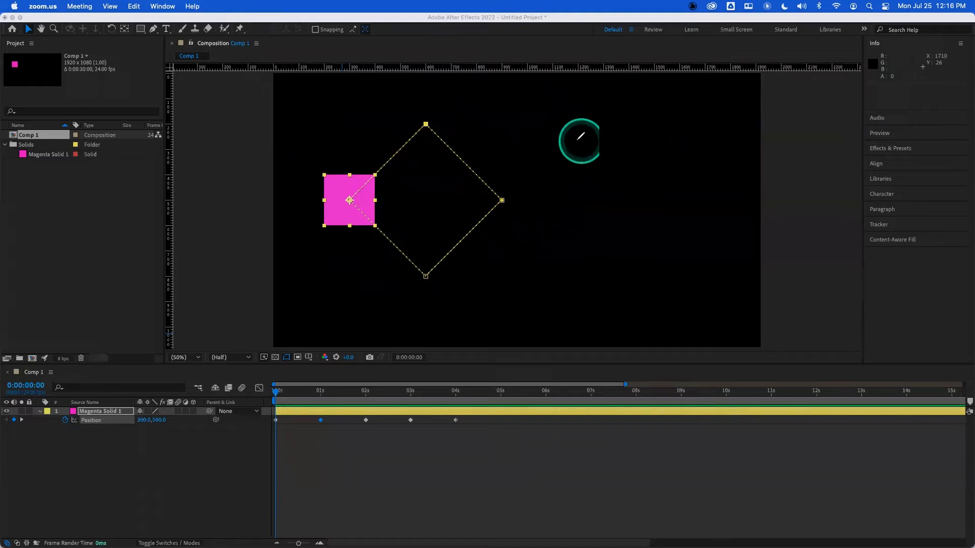
- Write the word bezier beside the composition as a screen annotation
mouse_move(639, 141)
left_mouse_down()
mouse_move(597, 151)
mouse_move(588, 178)
mouse_move(633, 211)
mouse_move(647, 243)
mouse_move(631, 264)
mouse_move(601, 270)
left_mouse_up()
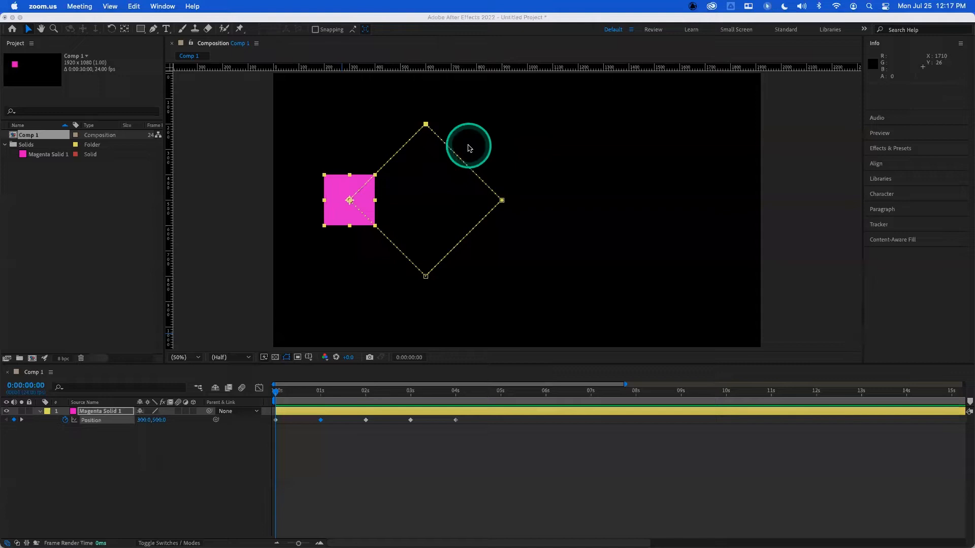
left_click(594, 209)
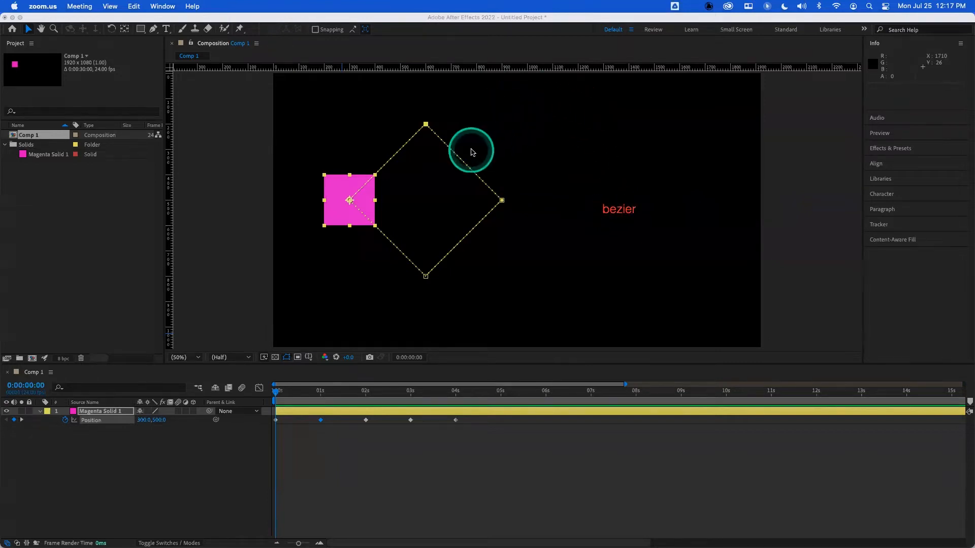
- Select each keyframe on the motion path in turn to inspect its spatial interpolation
left_click(427, 128)
left_click(501, 201)
left_click(426, 277)
left_click(426, 125)
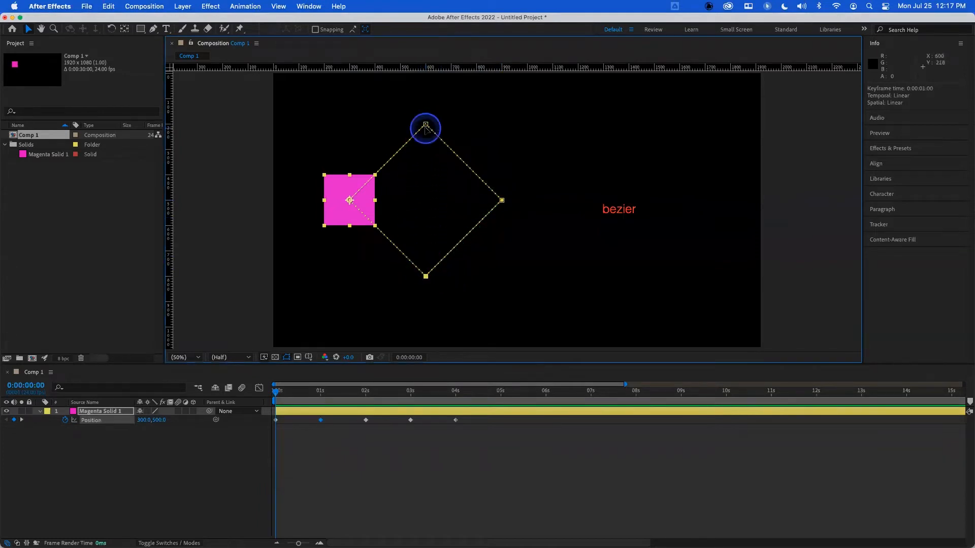
left_click(501, 200)
left_click(427, 276)
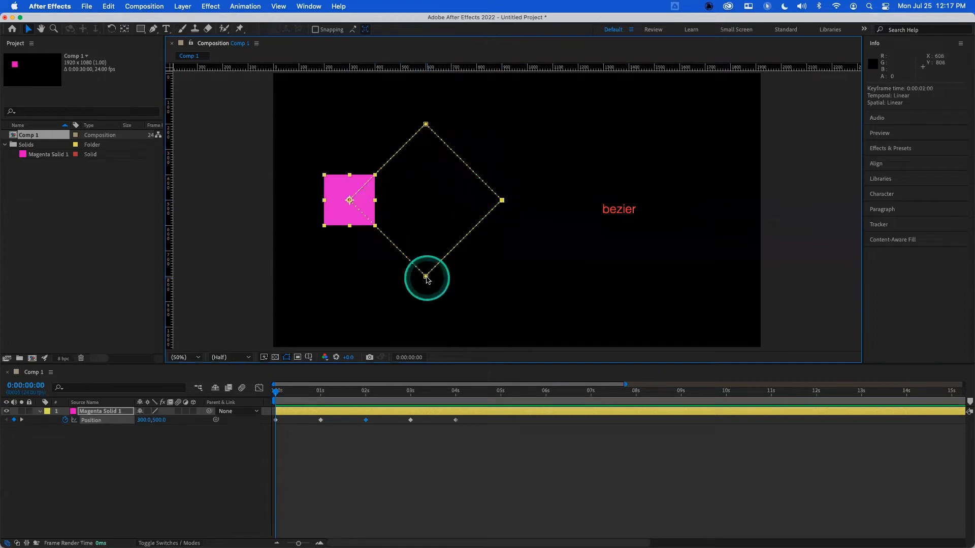
left_click(426, 125)
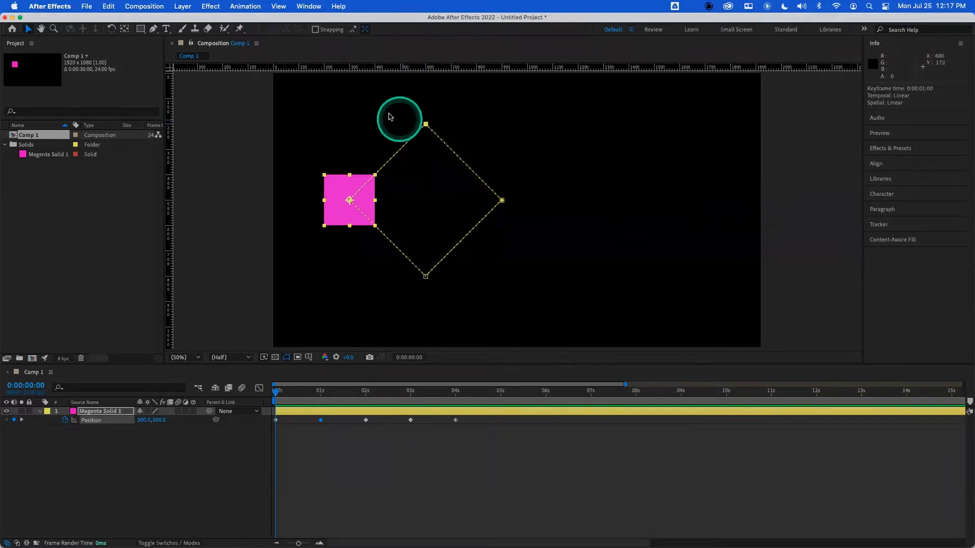
- Convert the top keyframe on the motion path to Bezier spatial interpolation with the Convert Vertex Tool
left_click(157, 29)
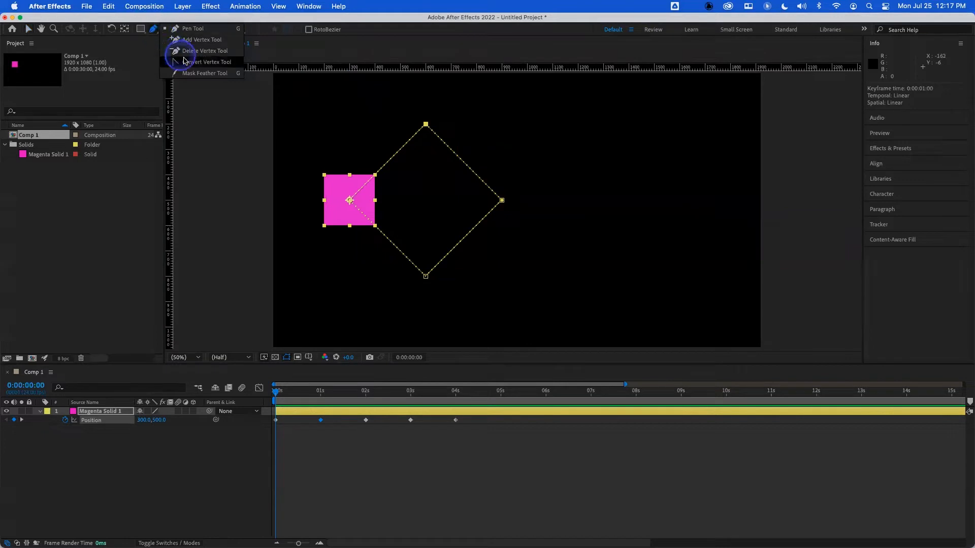
left_click(205, 63)
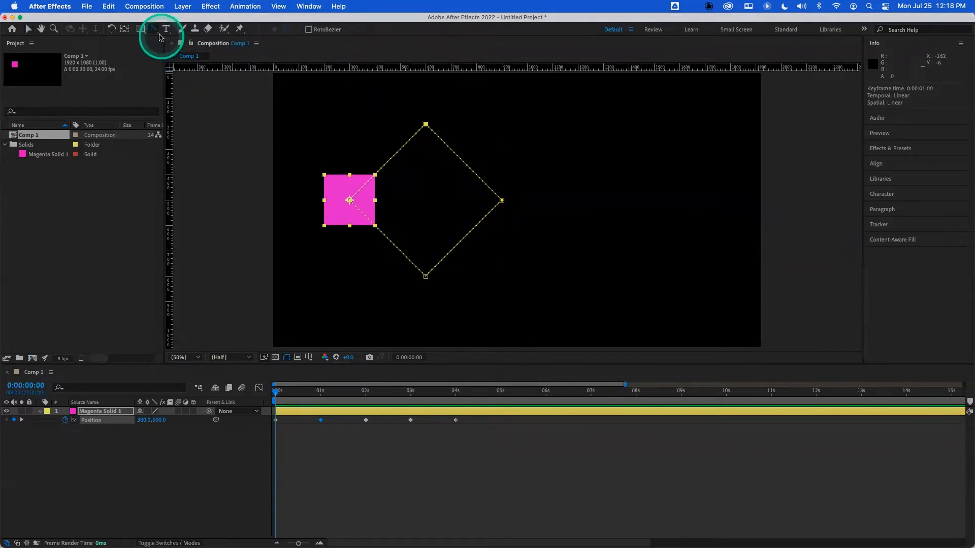
left_click(27, 29)
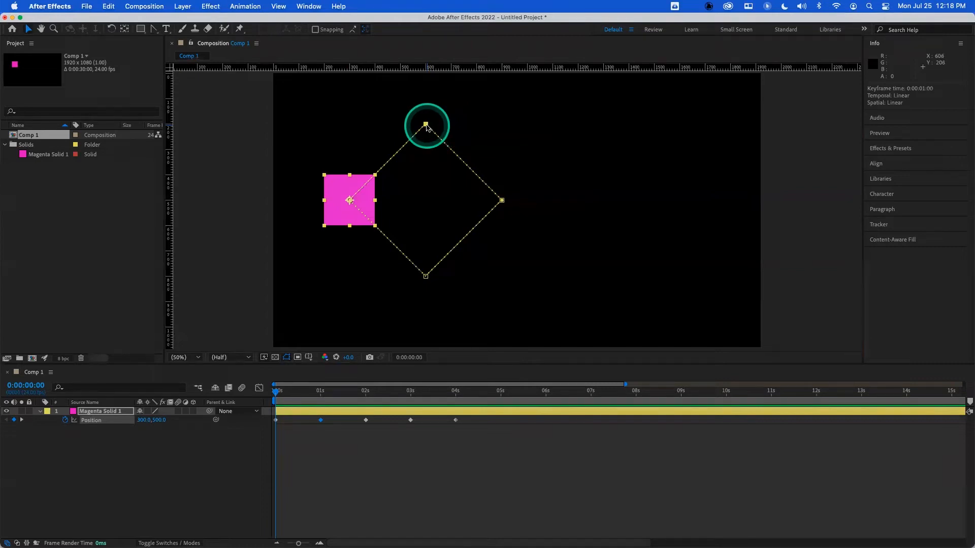
left_click(426, 125, "super")
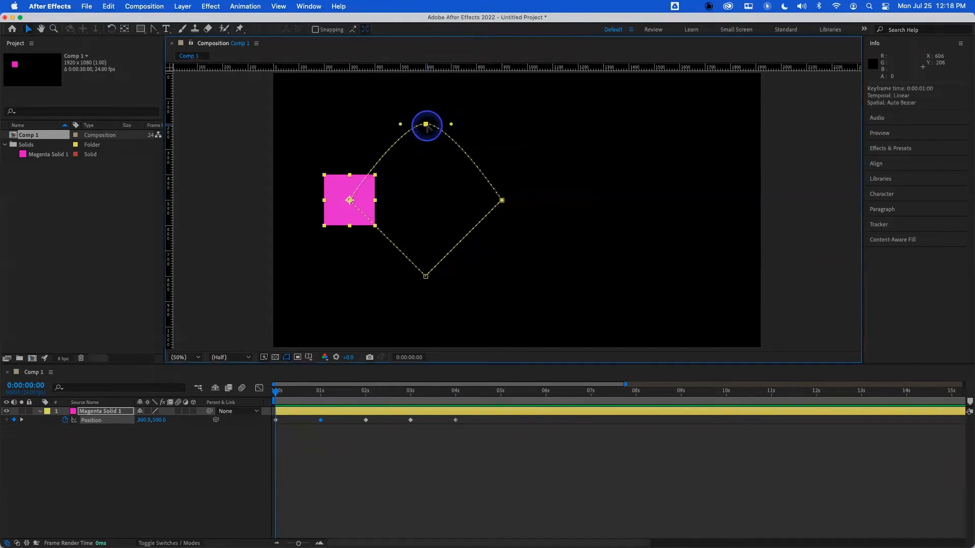
- Drag the top keyframe's Bezier handles into a horizontal tangent to round the top of the path
mouse_move(426, 127)
left_mouse_down()
mouse_move(406, 127)
mouse_move(435, 130)
left_mouse_up()
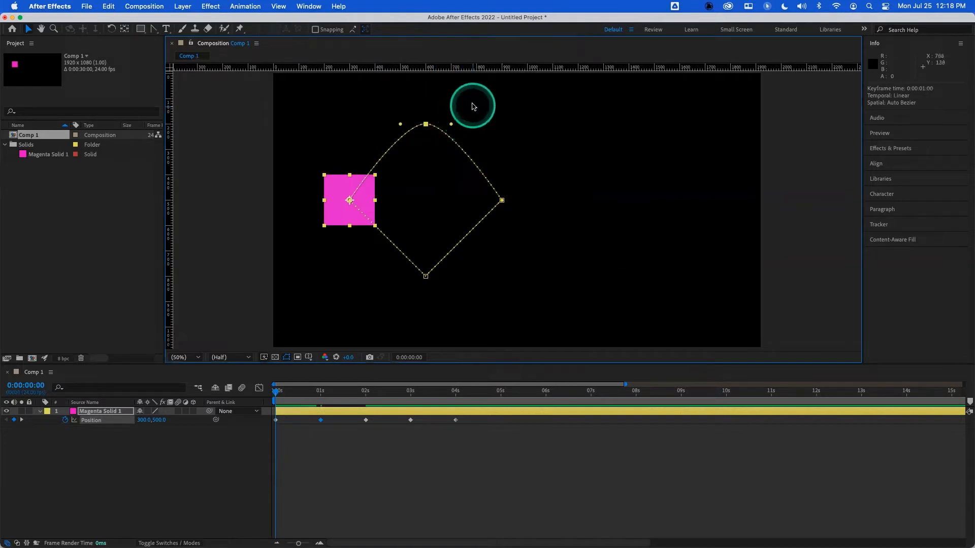
left_click_drag(451, 124, 455, 122)
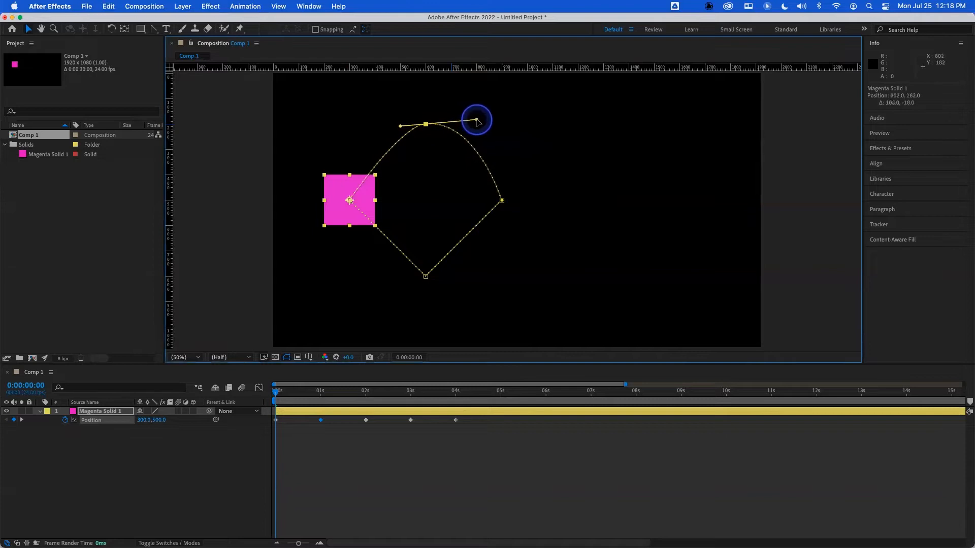
left_click_drag(483, 120, 451, 124)
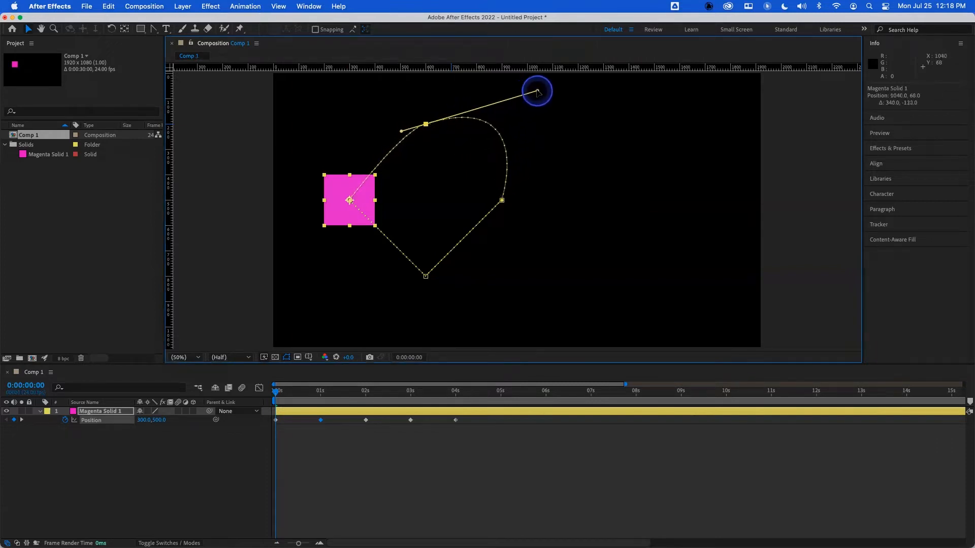
left_click_drag(540, 102, 445, 117)
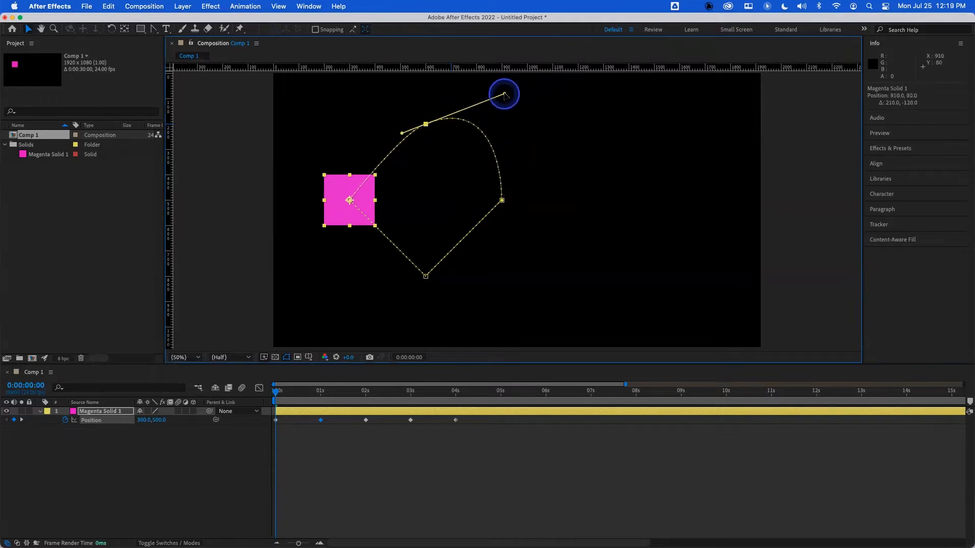
left_click_drag(504, 94, 506, 138)
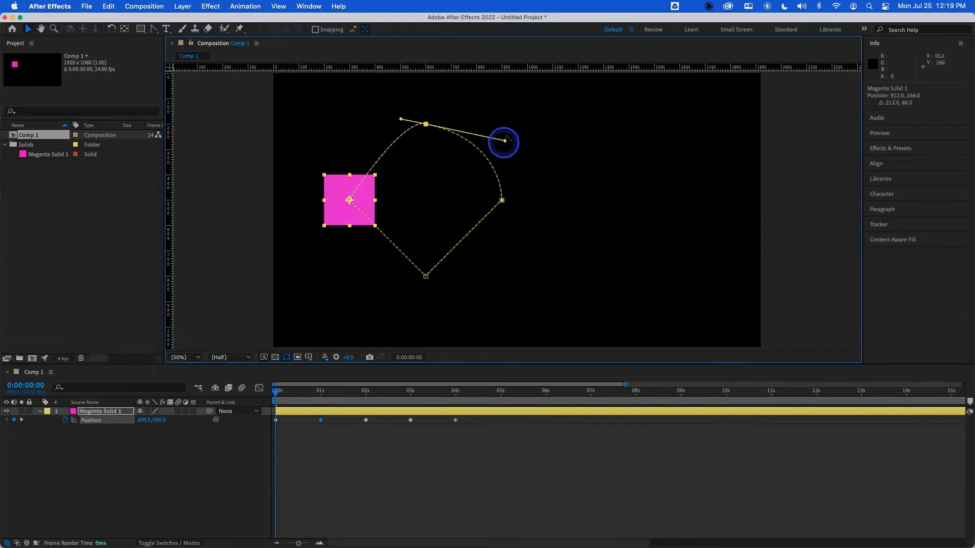
mouse_move(418, 89)
left_mouse_down()
mouse_move(346, 159)
mouse_move(401, 93)
left_mouse_up()
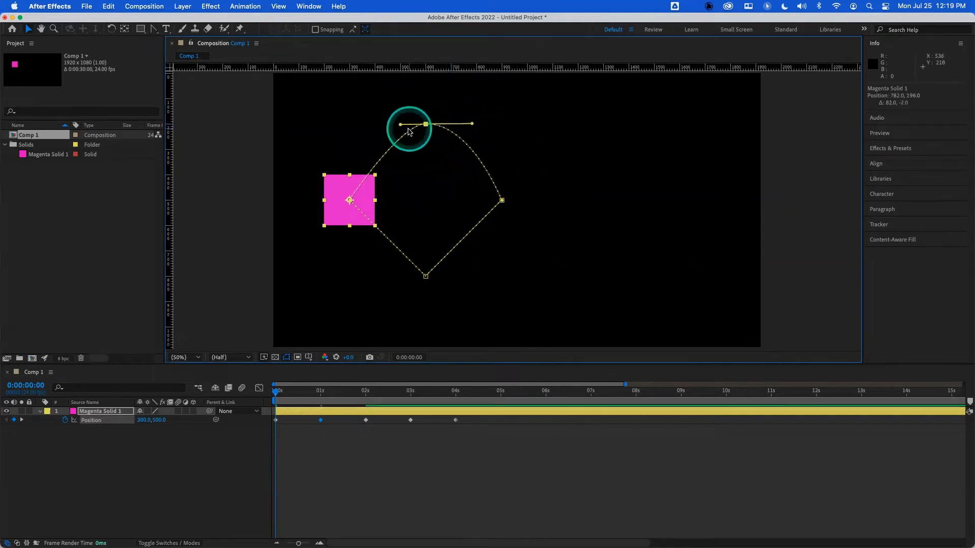
left_click_drag(399, 127, 372, 124)
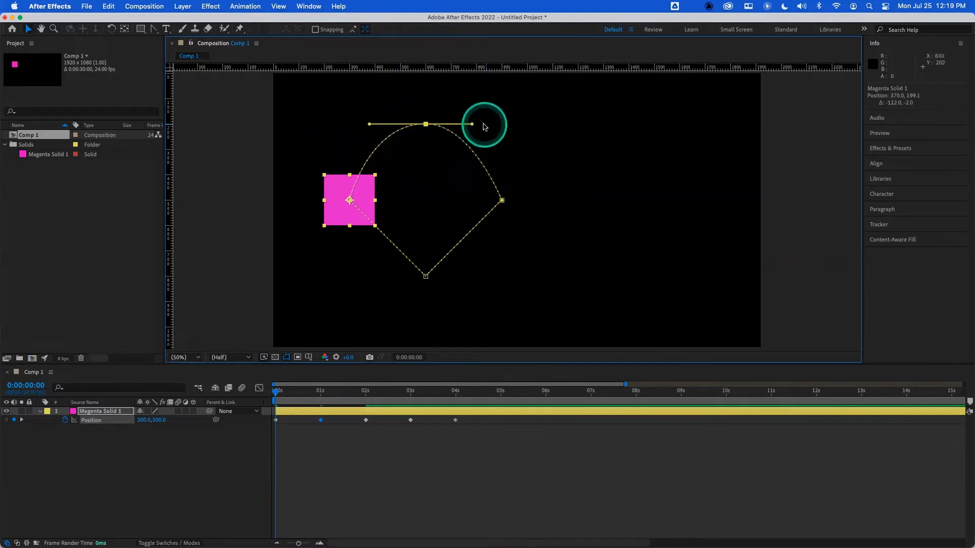
mouse_move(473, 127)
left_mouse_down()
mouse_move(474, 136)
mouse_move(478, 122)
left_mouse_up()
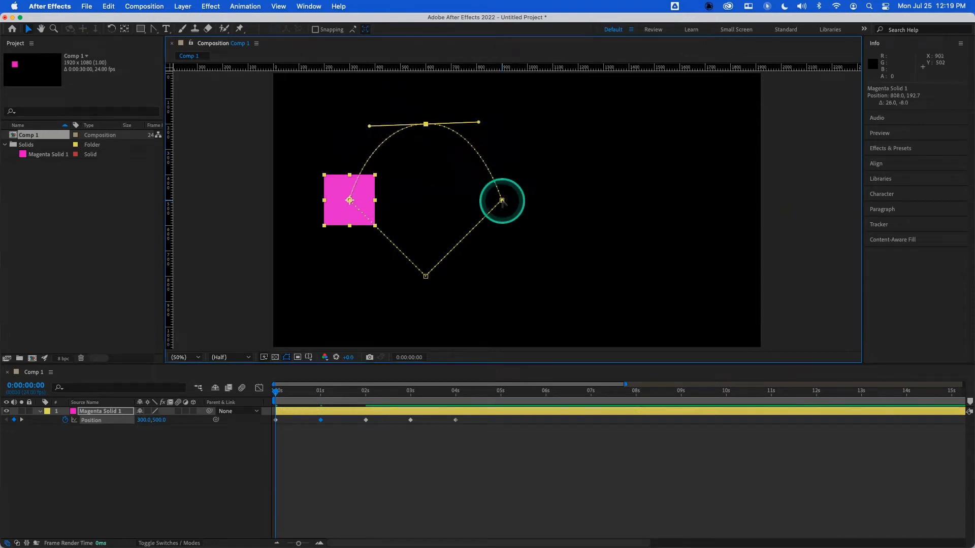
- Pull vertical Bezier handles from the right keyframe and horizontal handles from the bottom keyframe to round the path
left_click_drag(502, 200, 503, 161)
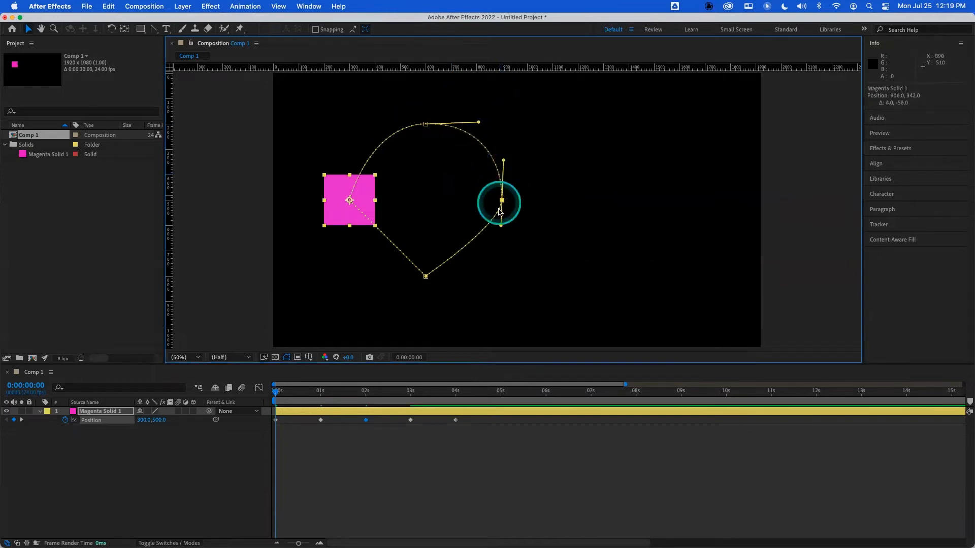
left_click_drag(501, 222, 502, 238)
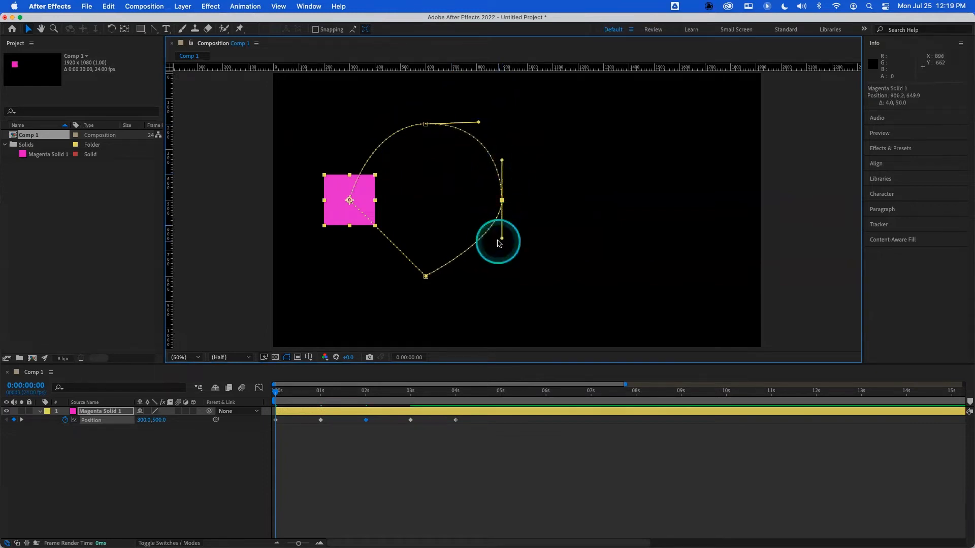
left_click(426, 277)
left_click_drag(426, 277, 372, 275)
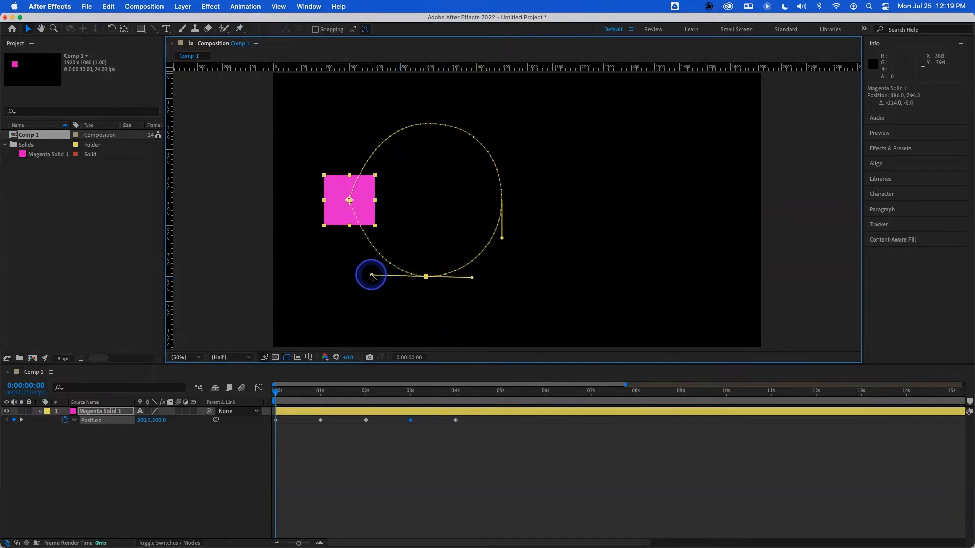
- Move the first keyframe slightly up and pull a vertical Bezier handle from it to close the circular path
left_click(366, 198)
left_click_drag(365, 198, 366, 190)
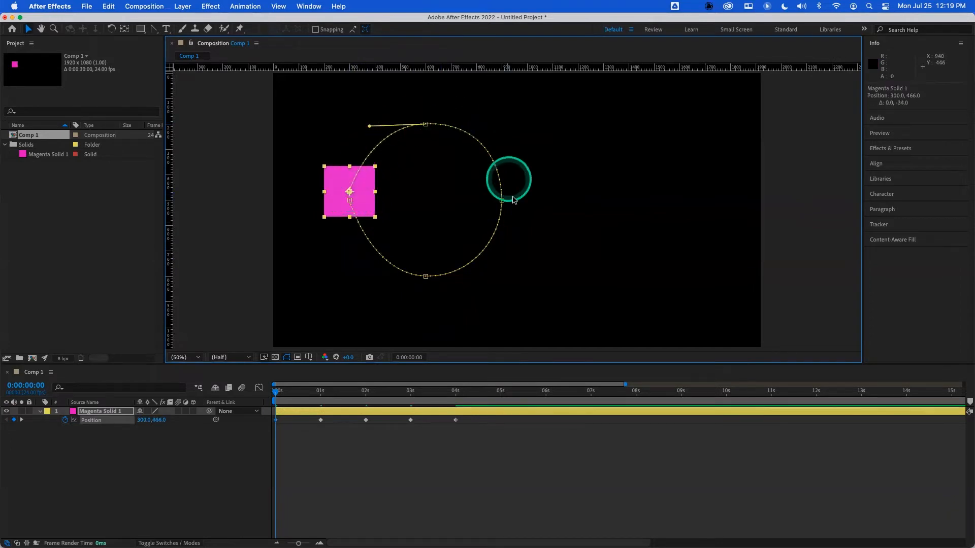
left_click(350, 193)
left_click_drag(363, 183, 348, 231)
left_click(350, 201)
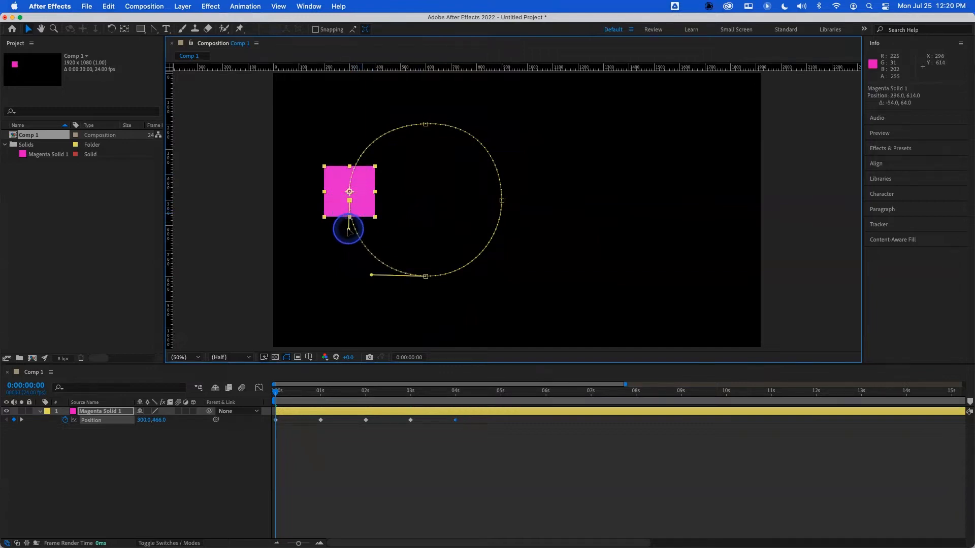
- Play the animation from the start to preview the circular motion
left_click_drag(283, 392, 265, 395)
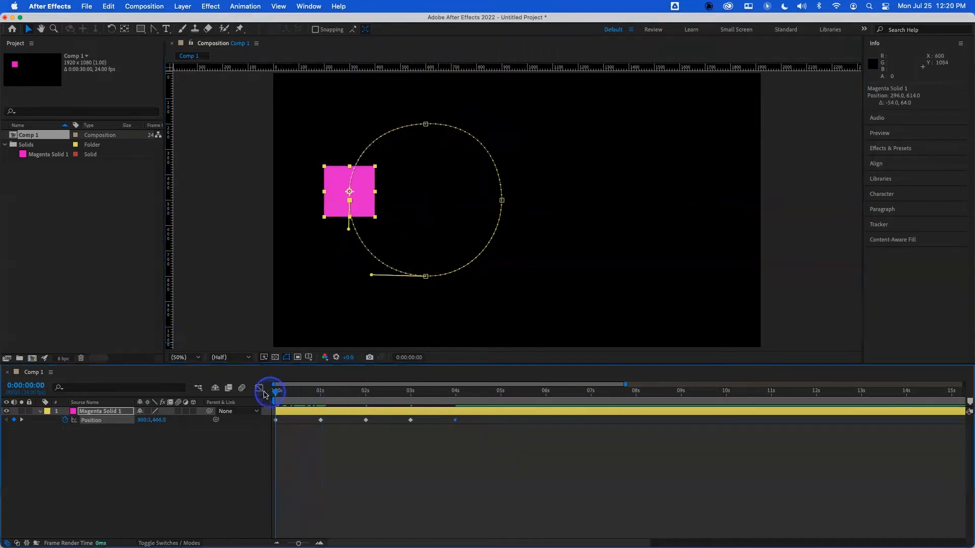
key("space")
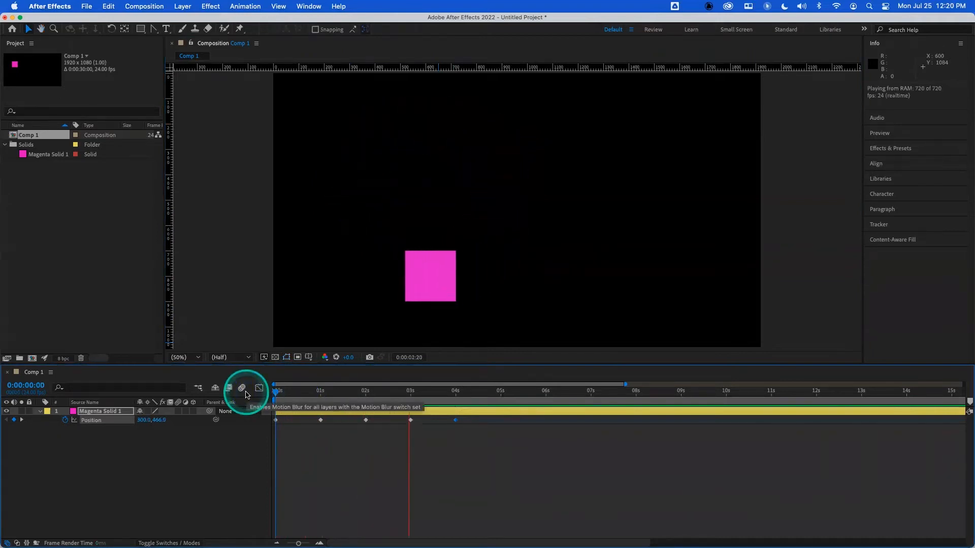
key("space")
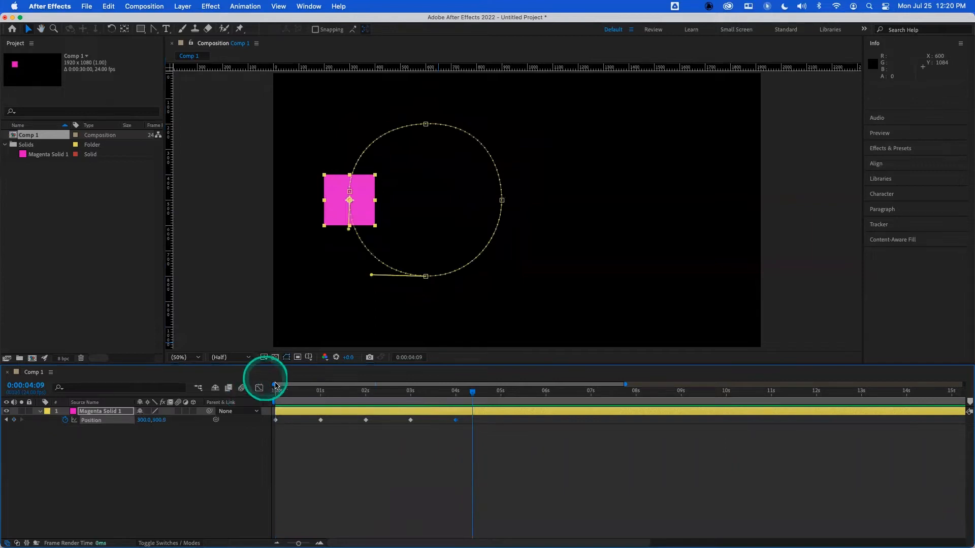
- Rewind to the start and replay the circular motion, stopping partway through
left_click_drag(342, 392, 265, 388)
key("space")
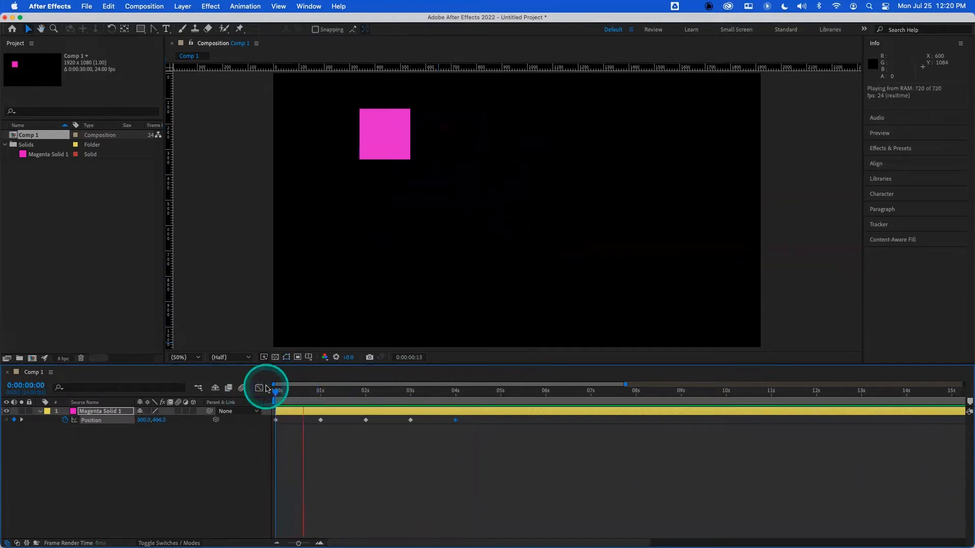
key("space")
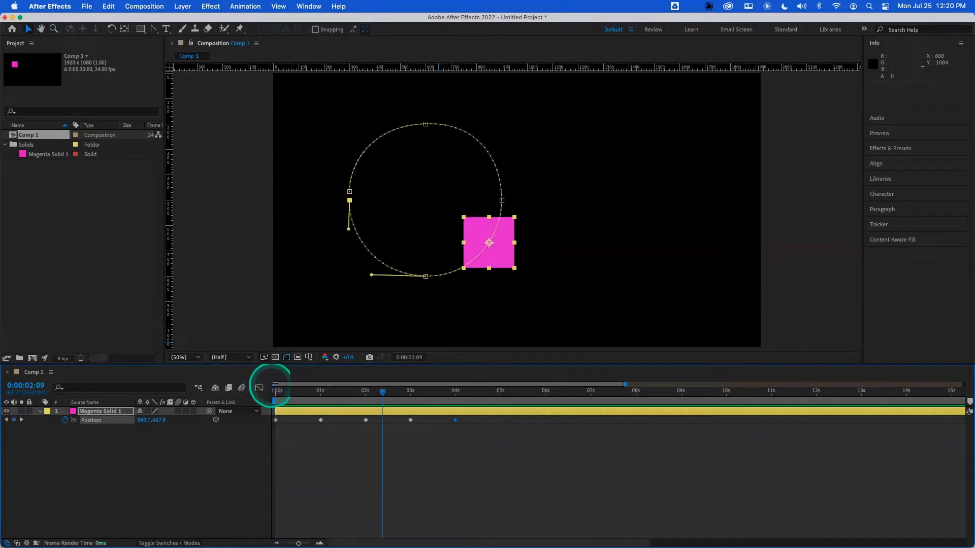
- Toggle the four path keyframes to linear spatial interpolation to turn the circle into a diamond
left_click(426, 125, "alt+super")
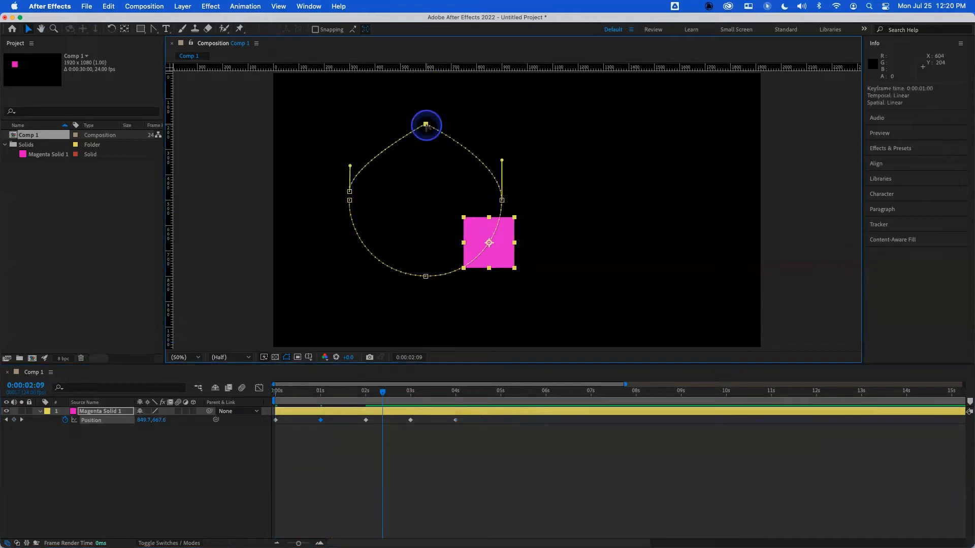
left_click(502, 201, "alt+super")
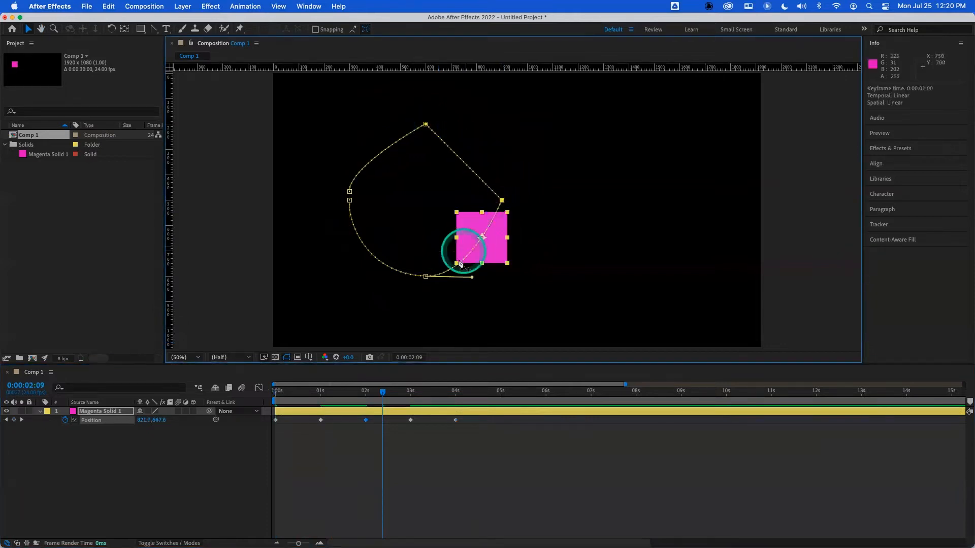
left_click(426, 277, "alt+super")
left_click(349, 202, "alt+super")
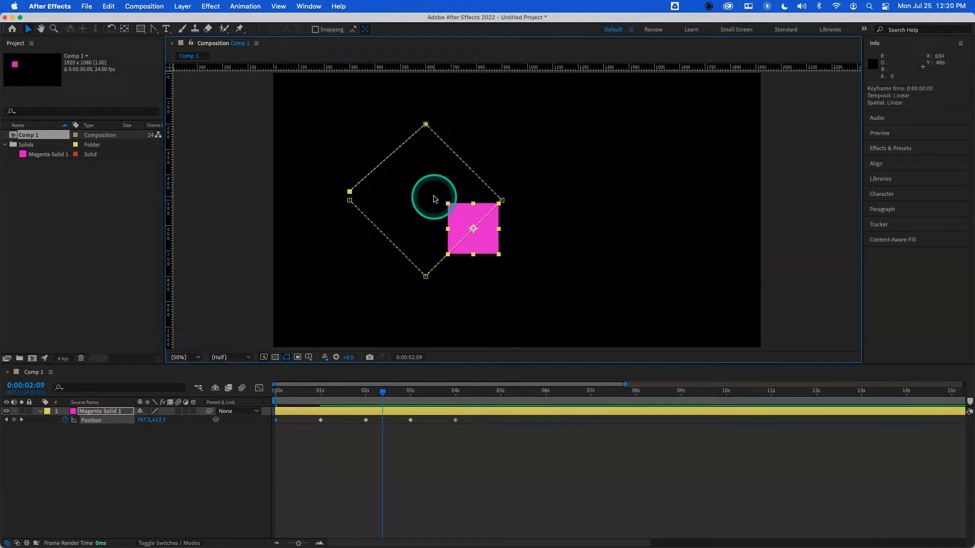
left_click(426, 125, "alt+super")
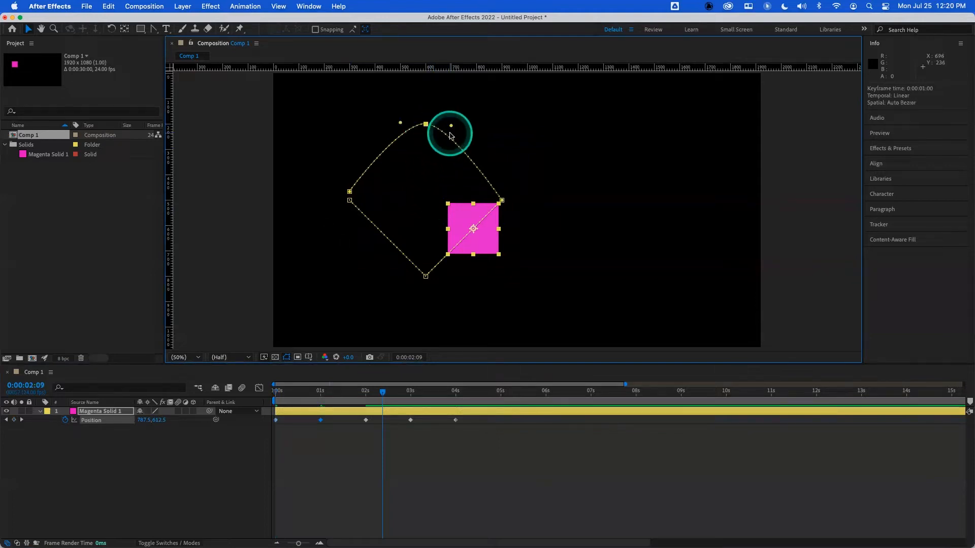
- Undo the spatial interpolation changes to restore the circular path
key("super+z")
key("super+z")
key("super+z")
key("super+z")
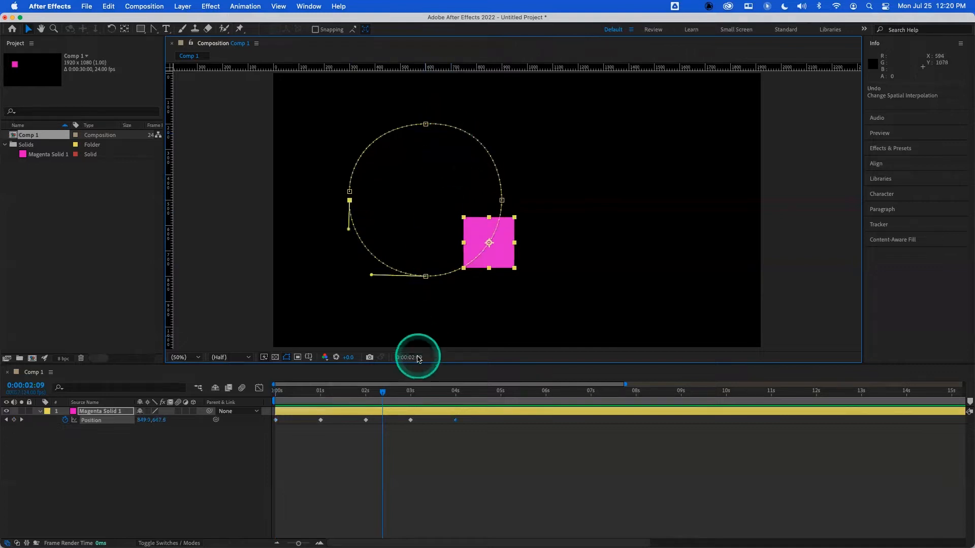
- Rewind to the start and preview the circular motion again
left_click_drag(382, 392, 269, 398)
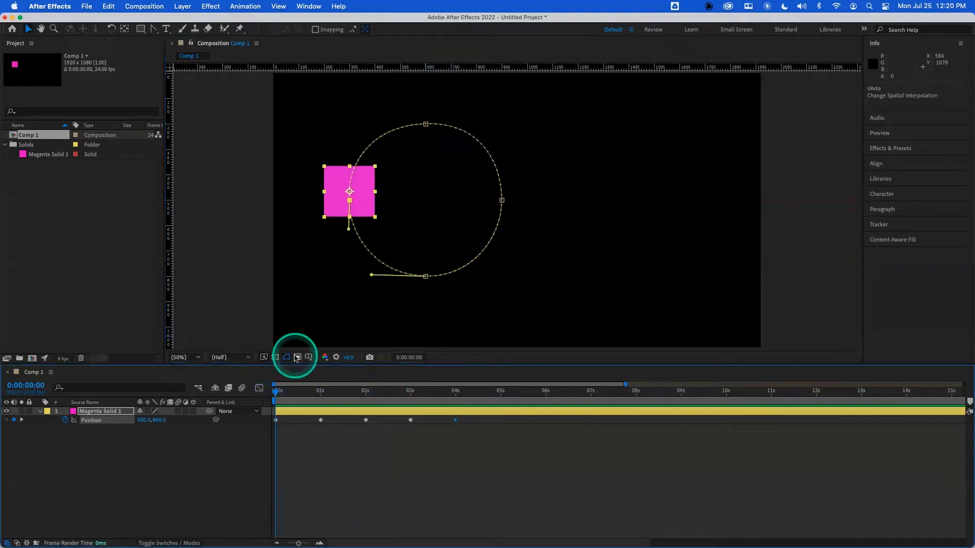
left_click(108, 7)
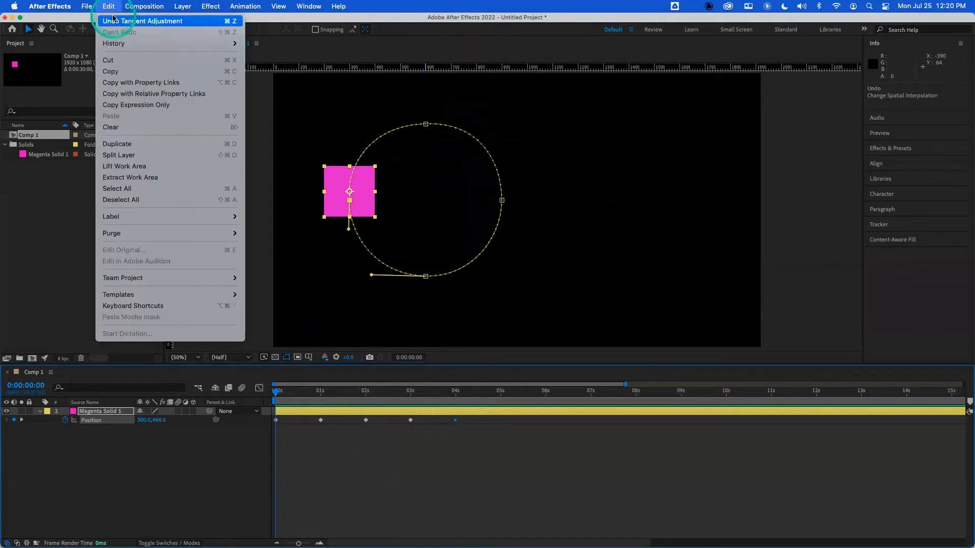
left_click(432, 53)
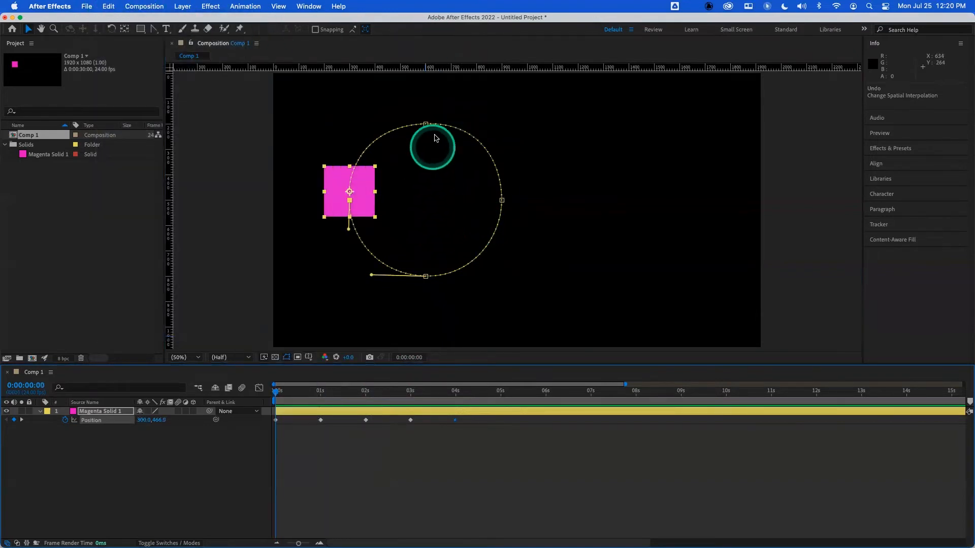
key("space")
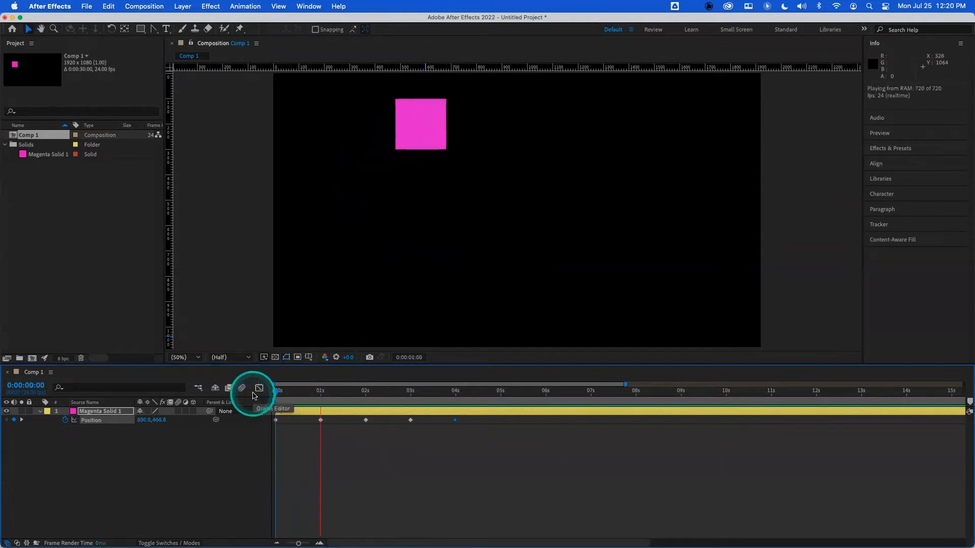
key("space")
left_click_drag(324, 391, 255, 391)
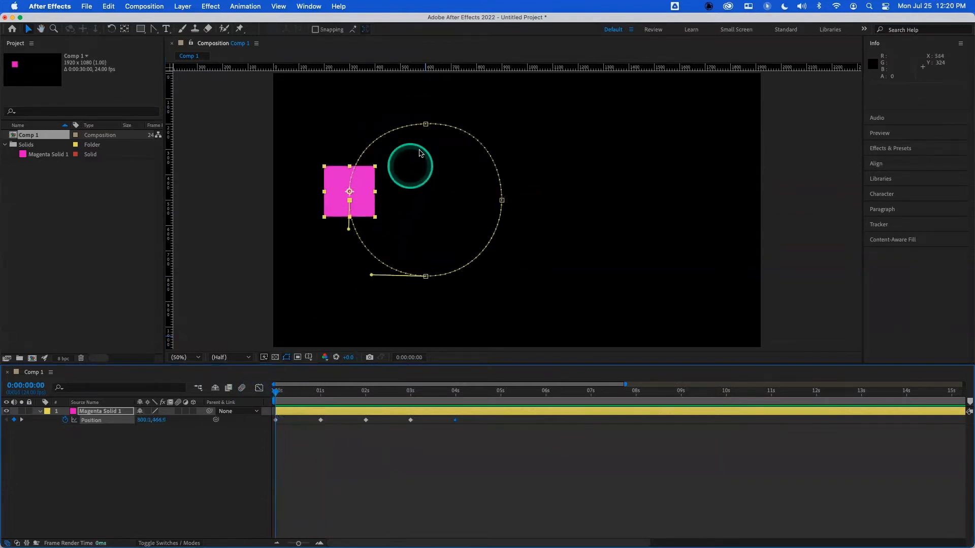
- Select the top keyframe and adjust its Bezier handles until they lie horizontal
left_click(426, 125)
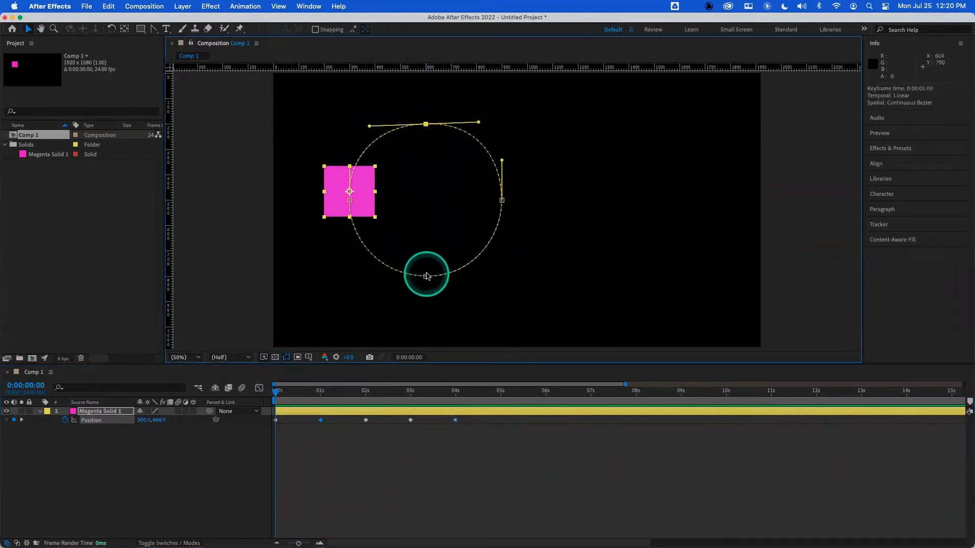
left_click_drag(480, 125, 508, 74)
left_click_drag(379, 153, 355, 83)
left_click_drag(507, 164, 480, 99)
left_click_drag(362, 150, 368, 104)
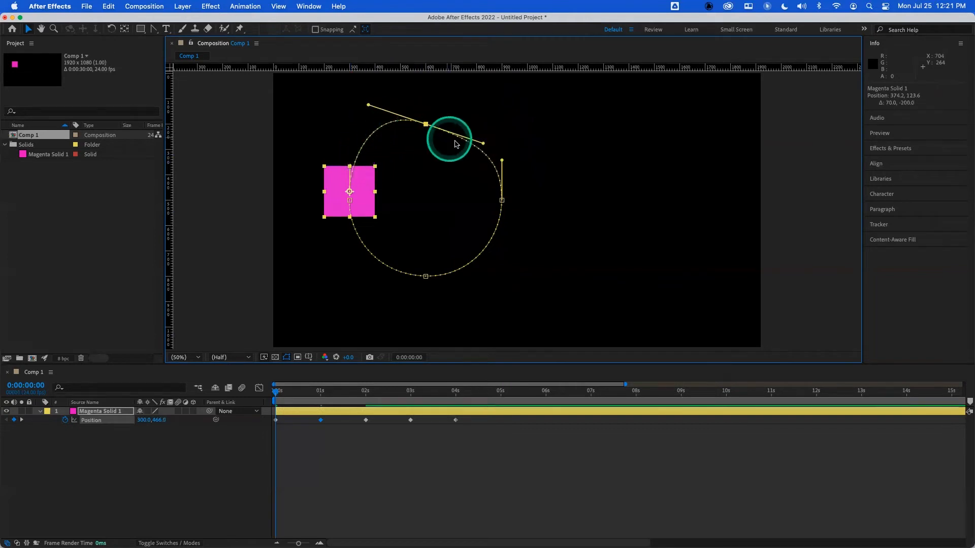
left_click_drag(482, 144, 385, 134)
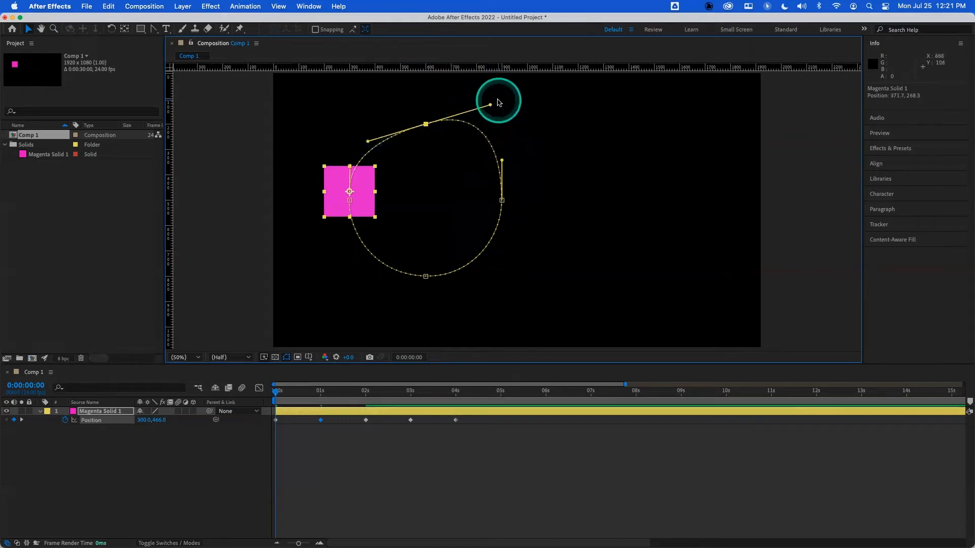
left_click_drag(491, 106, 489, 122)
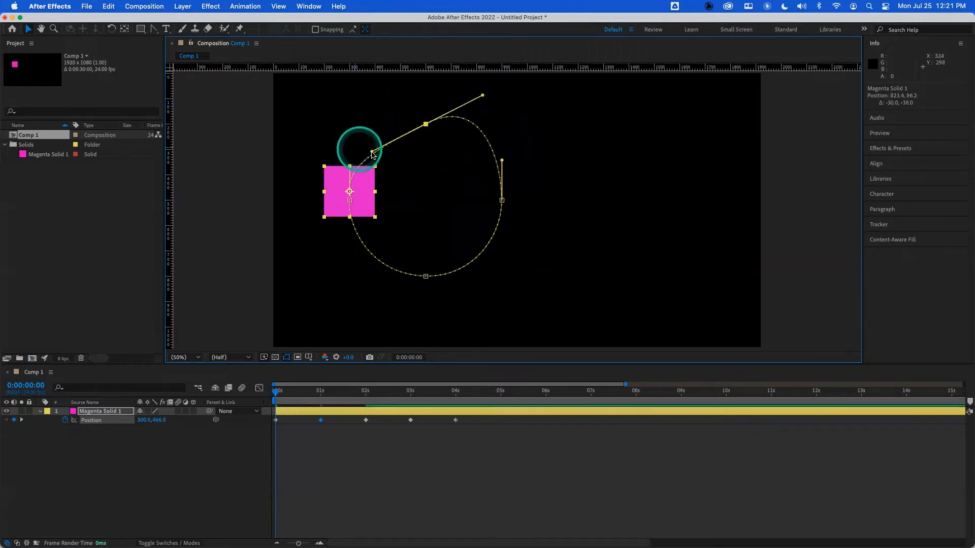
left_click_drag(372, 152, 370, 117)
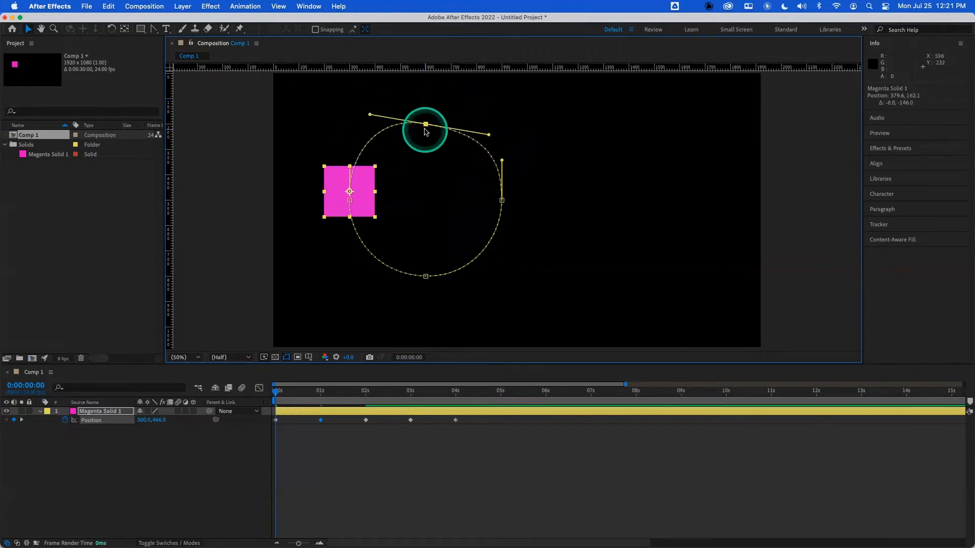
left_click_drag(490, 136, 473, 132)
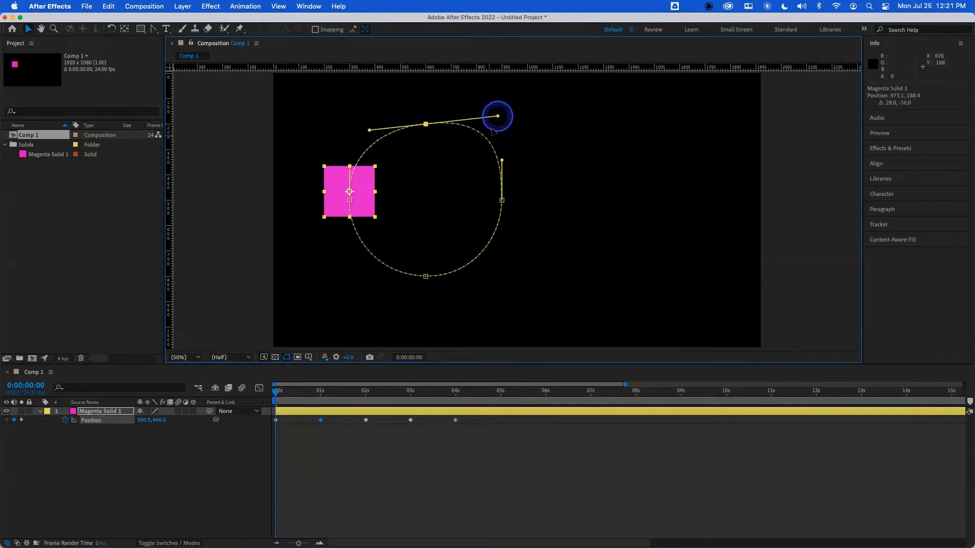
left_click_drag(483, 124, 482, 123)
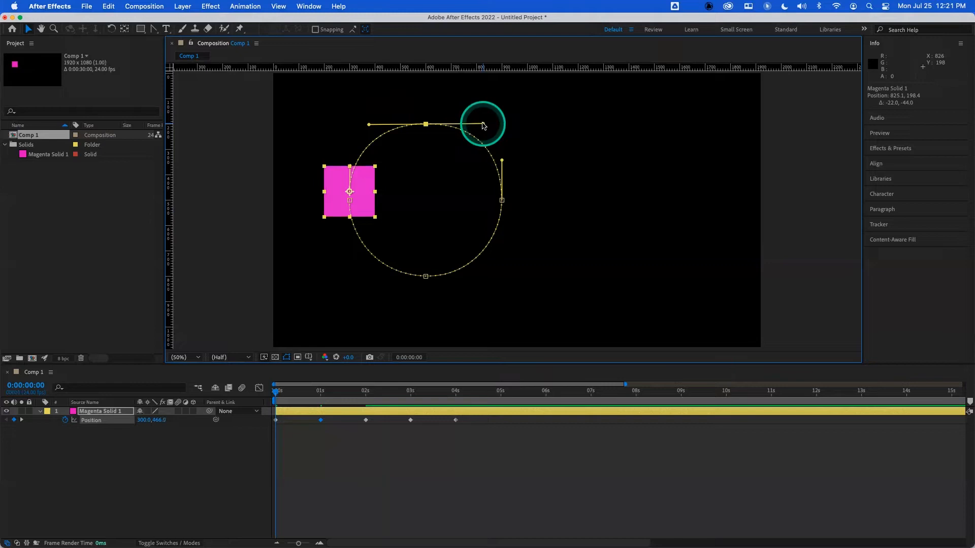
- Shorten both of the top keyframe's handles while keeping them horizontal
left_click_drag(483, 124, 373, 127)
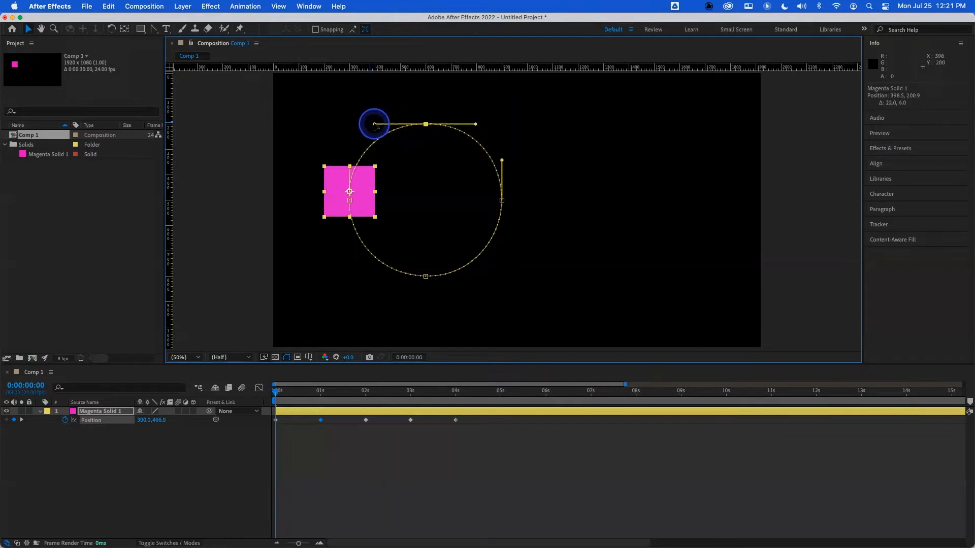
left_click_drag(375, 125, 373, 125)
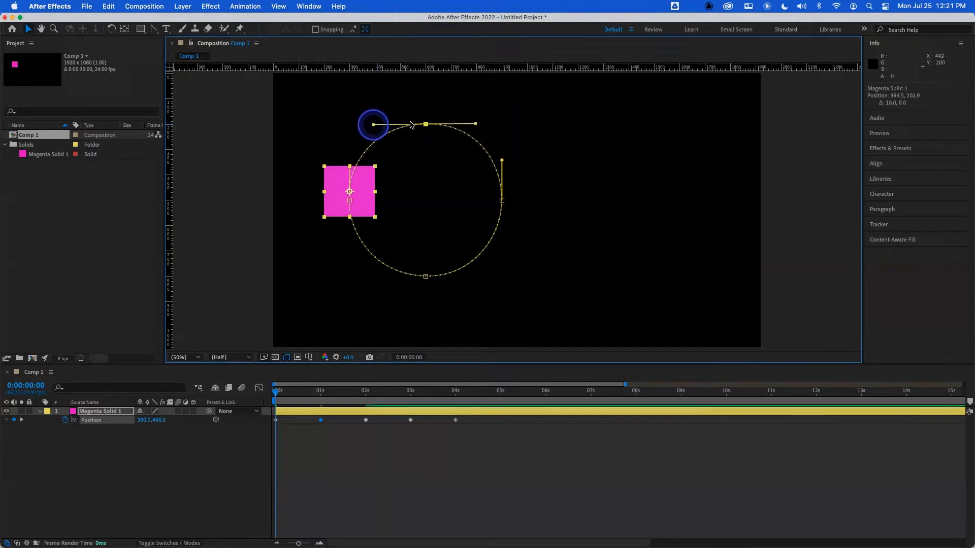
left_click_drag(471, 128, 482, 124)
left_click_drag(503, 161, 501, 161)
left_click_drag(482, 123, 482, 124)
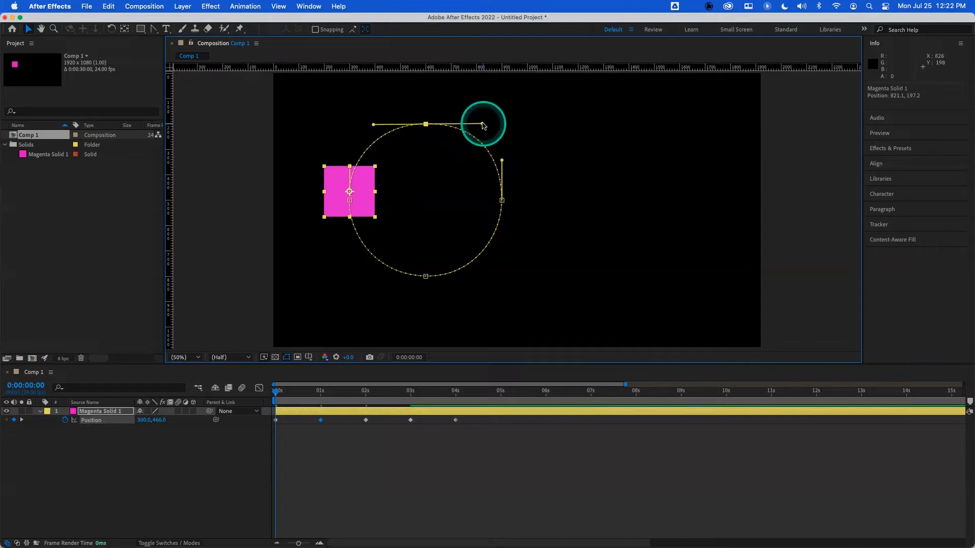
left_click_drag(482, 125, 482, 121)
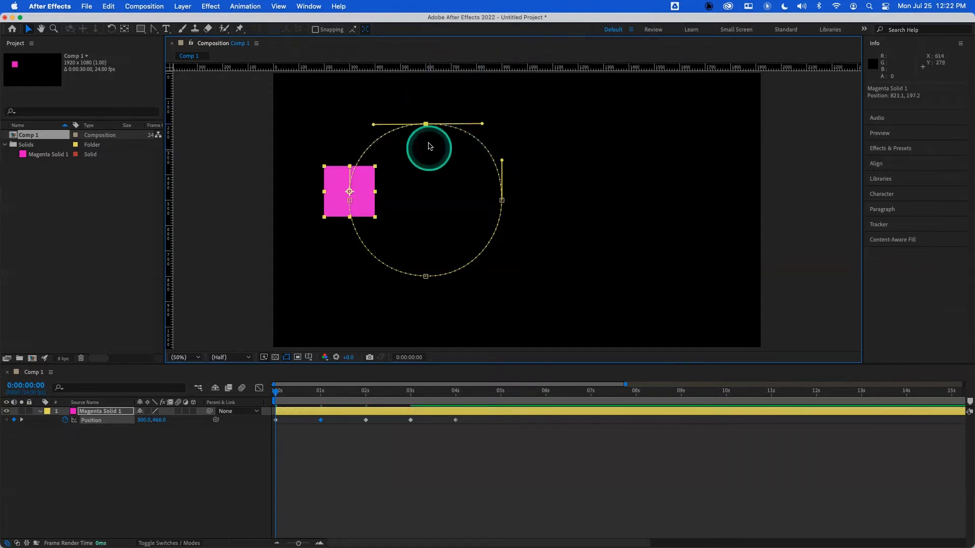
mouse_move(374, 123)
left_mouse_down()
mouse_move(374, 112)
mouse_move(375, 121)
left_mouse_up()
mouse_move(481, 126)
left_mouse_down()
mouse_move(463, 122)
mouse_move(471, 116)
mouse_move(472, 125)
left_mouse_up()
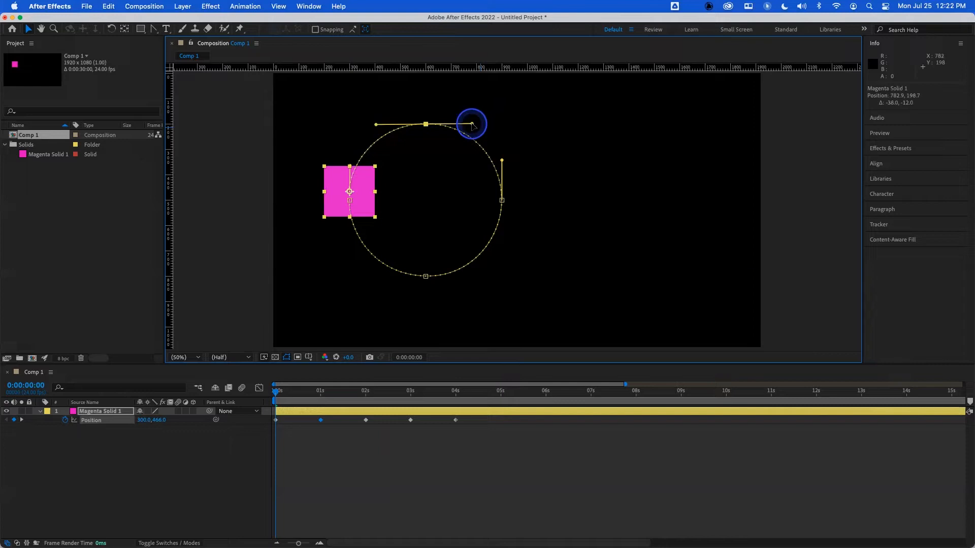
- Break the top keyframe's handles and angle both upward to form the dip at the top of a heart
left_click_drag(473, 118, 475, 76)
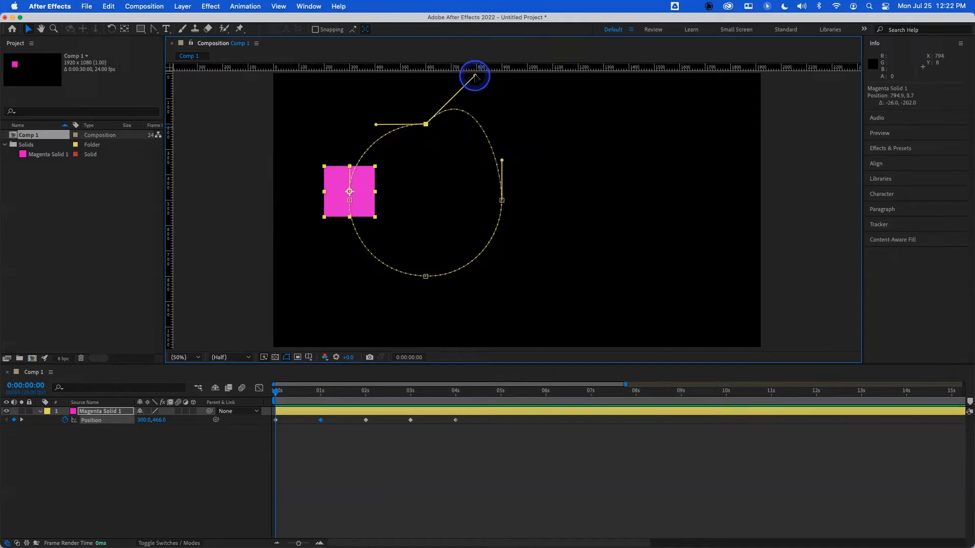
key("super")
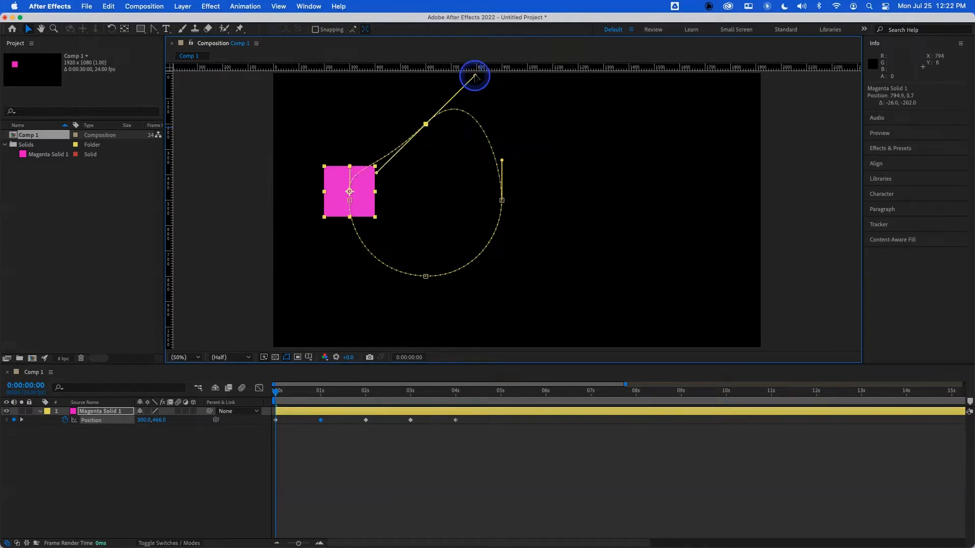
left_click_drag(475, 76, 474, 125)
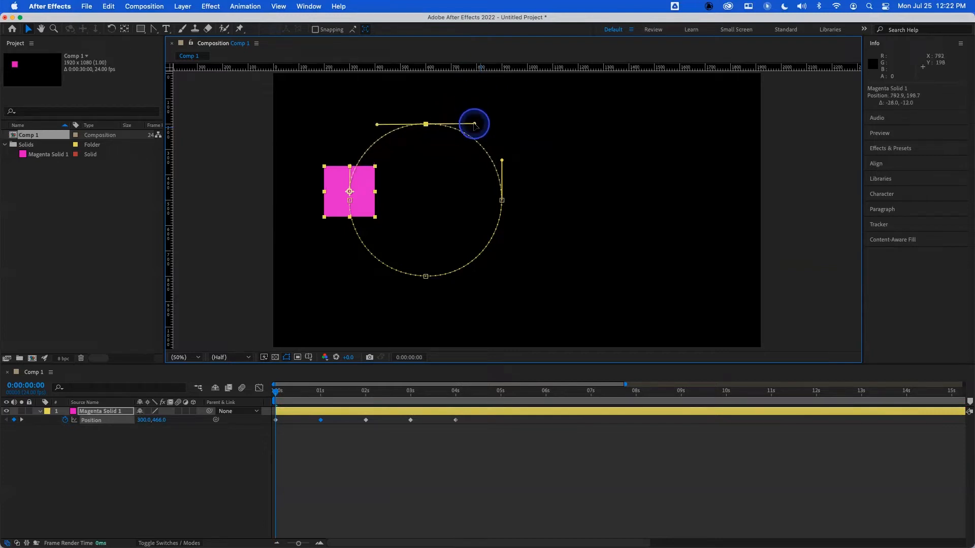
left_click_drag(475, 121, 474, 93)
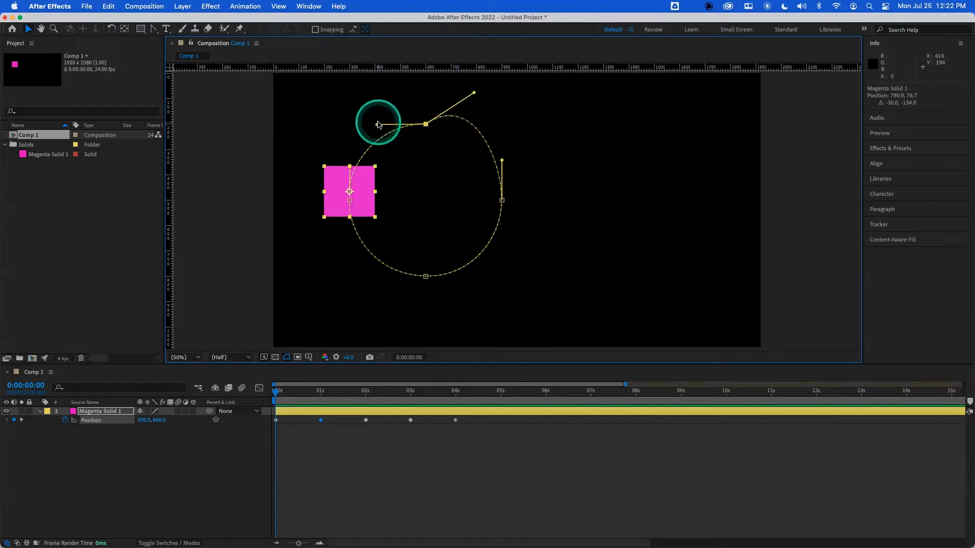
left_click_drag(378, 124, 360, 92)
left_click_drag(474, 95, 489, 89)
left_click_drag(360, 94, 356, 86)
- Tilt the right and left keyframes' handles outward to widen the heart's sides
left_click_drag(503, 162, 513, 163)
left_click(369, 194)
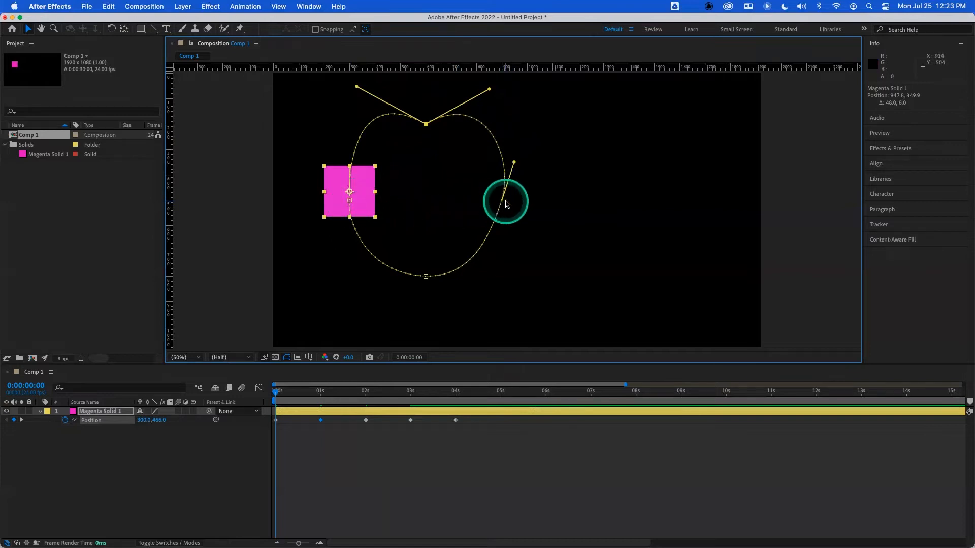
mouse_move(514, 160)
left_mouse_down()
mouse_move(494, 161)
mouse_move(505, 176)
mouse_move(514, 170)
left_mouse_up()
left_click(349, 190)
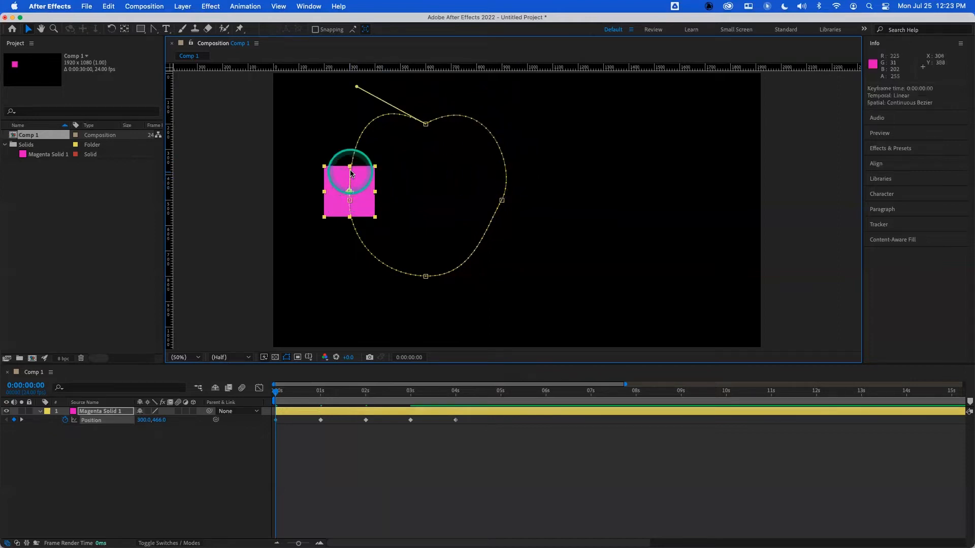
left_click_drag(352, 169, 347, 168)
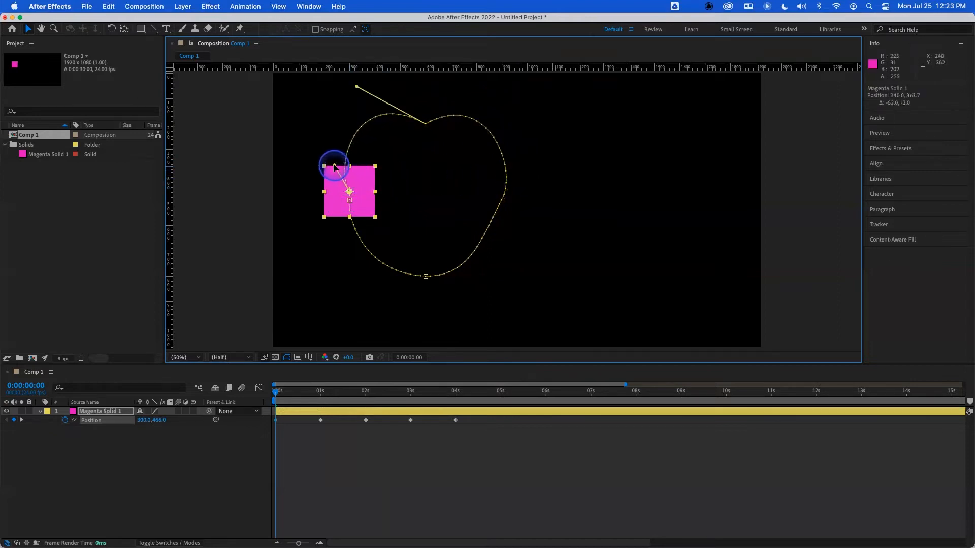
left_click(350, 201)
mouse_move(351, 216)
left_mouse_down()
mouse_move(342, 226)
mouse_move(361, 226)
left_mouse_up()
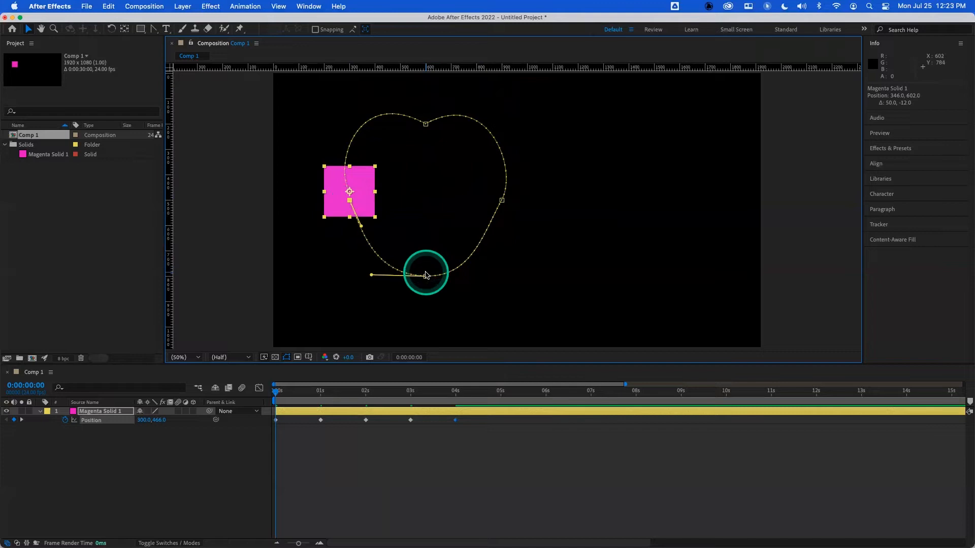
- Break the bottom keyframe's handles and angle them upward to form the heart's bottom point
left_click_drag(426, 277, 476, 276)
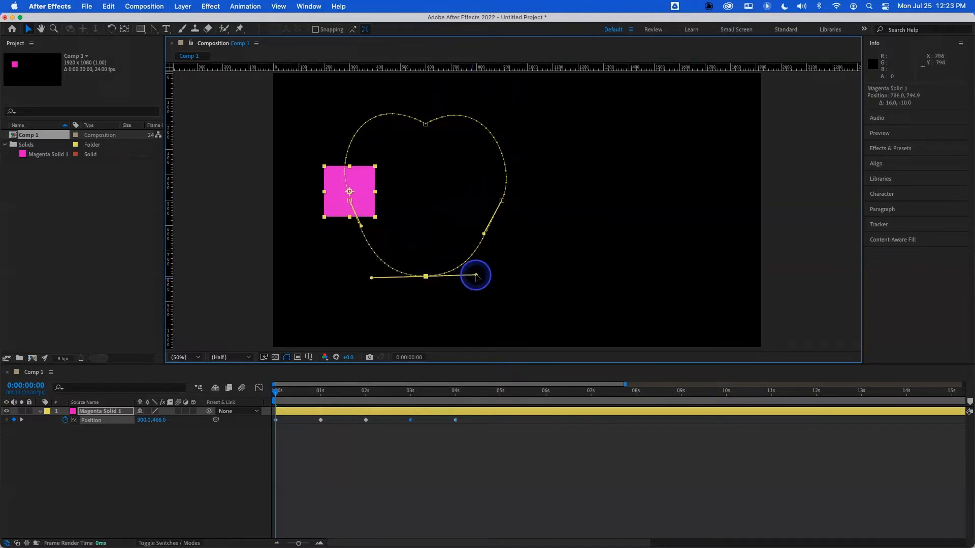
left_click_drag(476, 271, 472, 236)
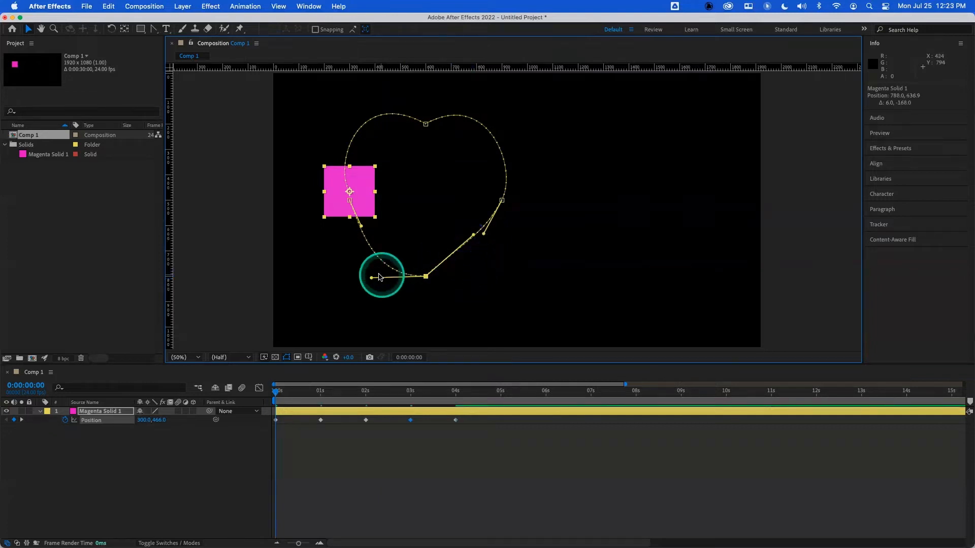
left_click_drag(372, 278, 376, 239)
left_click_drag(485, 235, 481, 230)
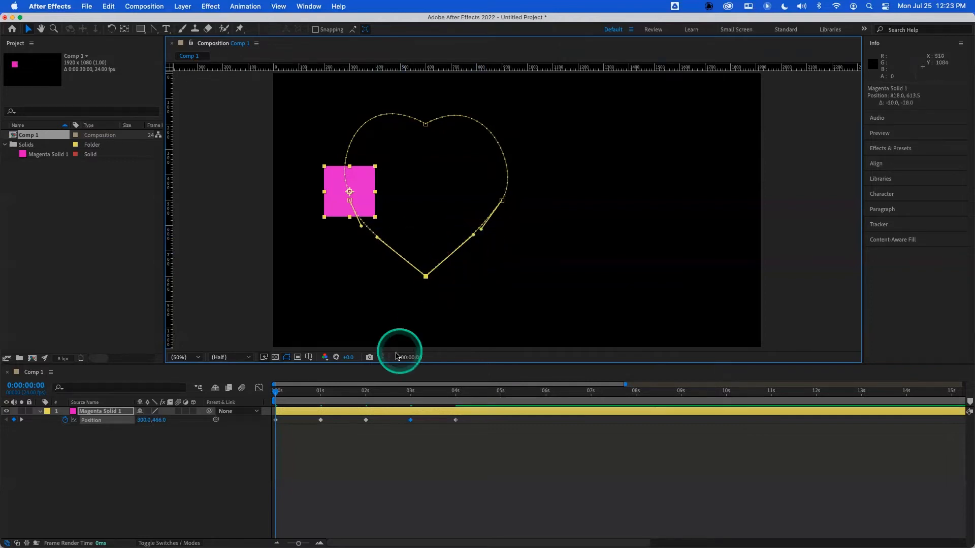
- Preview the heart-shaped motion from the start of the timeline
left_click_drag(318, 392, 285, 396)
key("space")
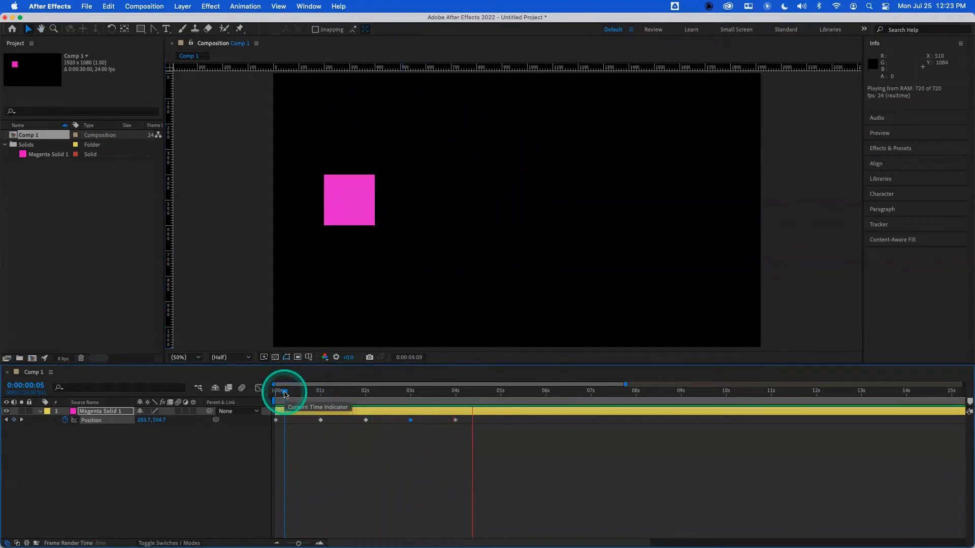
left_click_drag(284, 394, 273, 391)
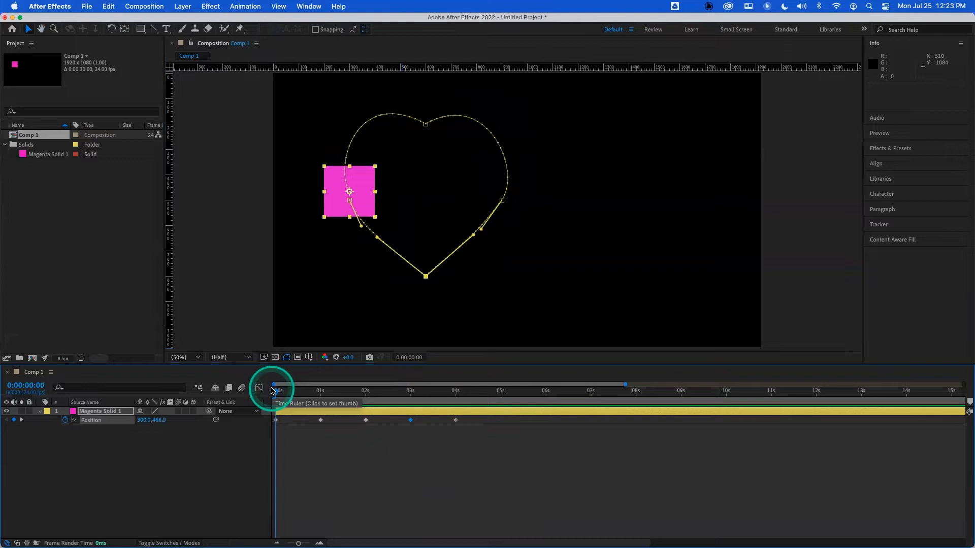
mouse_move(272, 391)
left_mouse_down()
mouse_move(465, 394)
mouse_move(268, 396)
left_mouse_up()
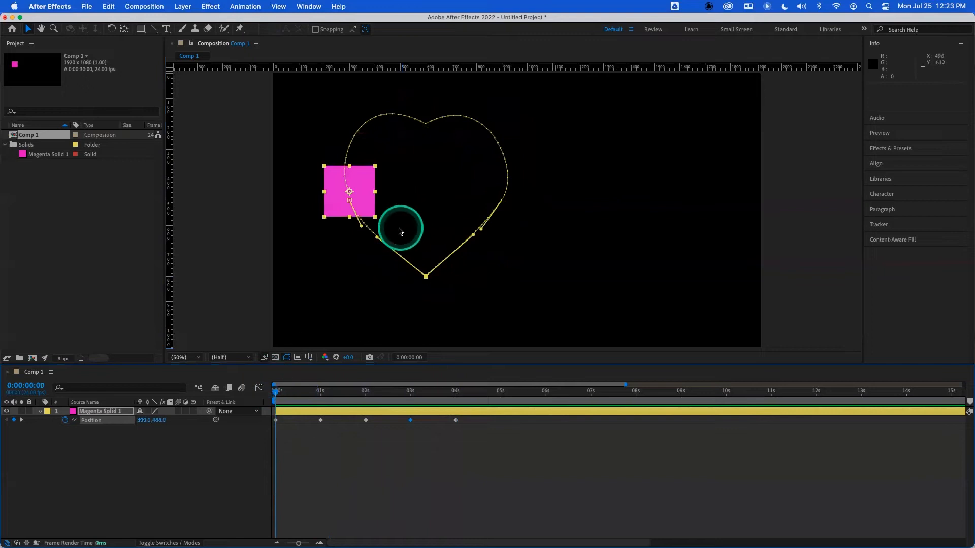
- Fine-tune the heart's Bezier handles at the starting, bottom and right keyframes to smooth the curve
left_click_drag(364, 228, 364, 226)
left_click(349, 192)
left_click_drag(334, 165, 326, 167)
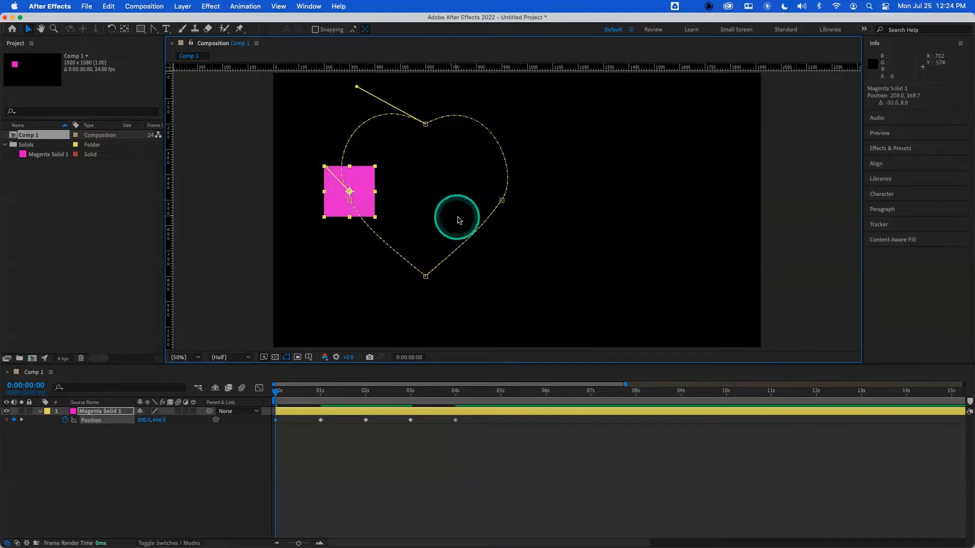
left_click(425, 275)
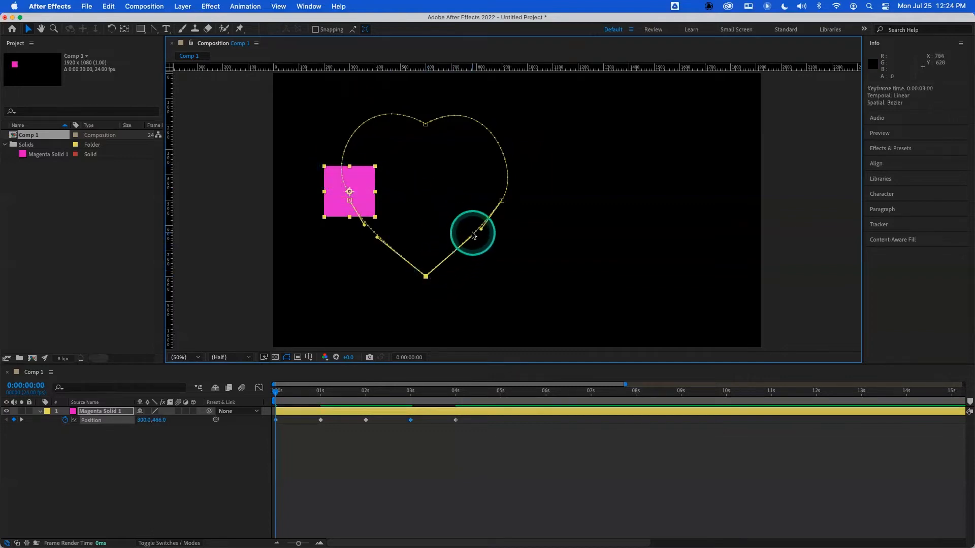
left_click_drag(473, 235, 478, 229)
left_click(501, 201)
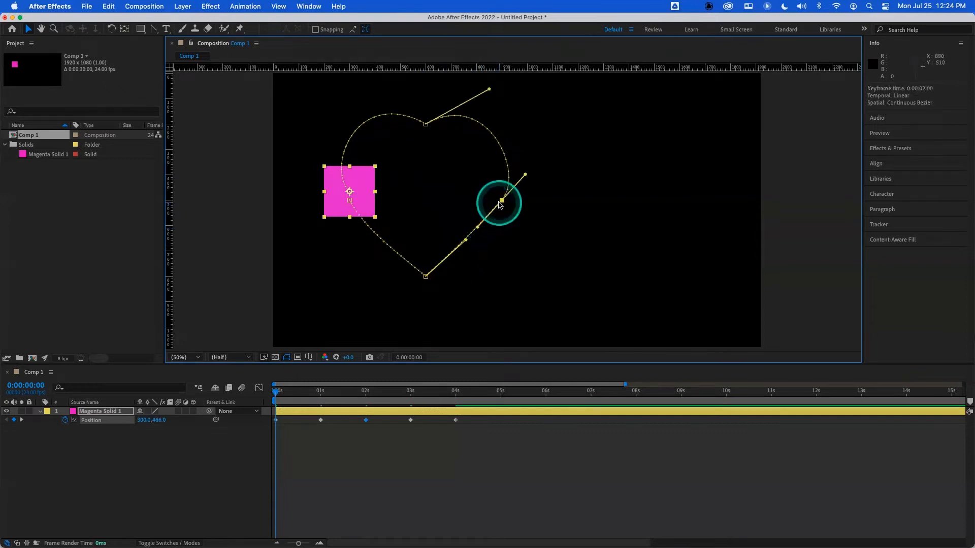
left_click_drag(525, 175, 530, 172)
left_click(379, 359)
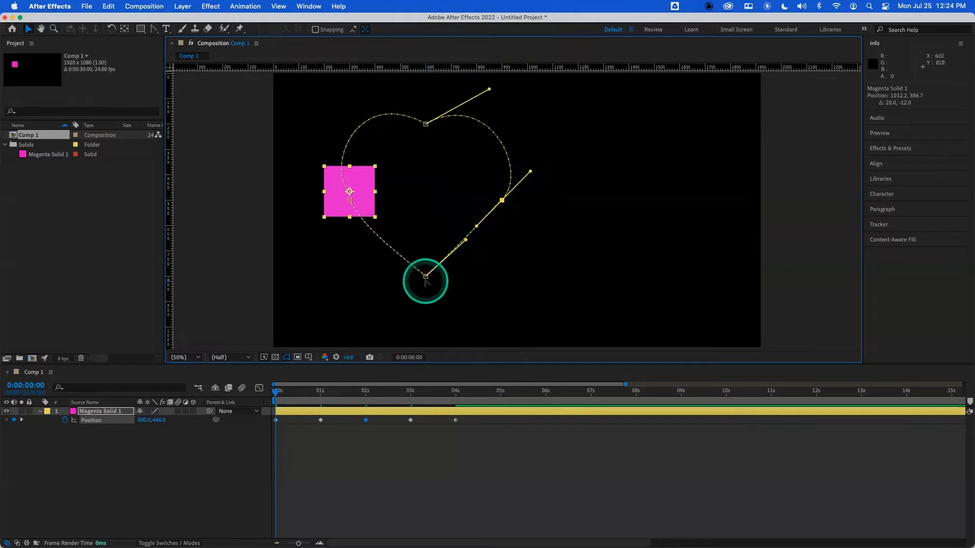
- Set the solid layer's label colour to Red
left_click_drag(310, 393, 270, 395)
left_click(46, 412)
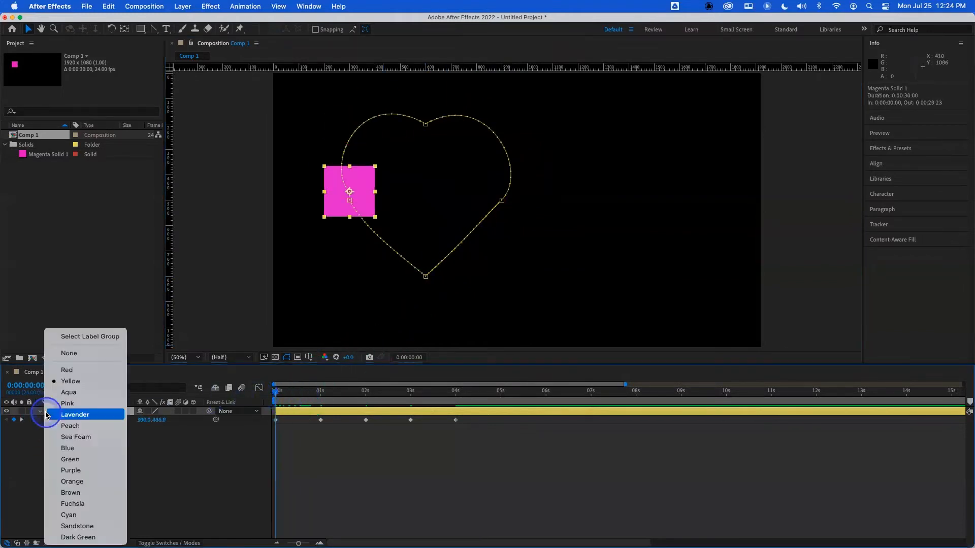
left_click(68, 404)
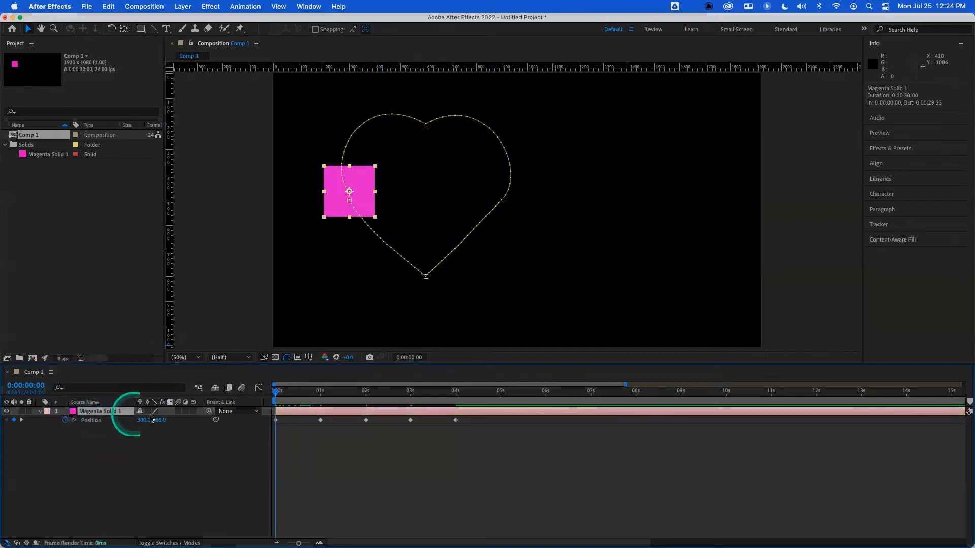
left_click(48, 412)
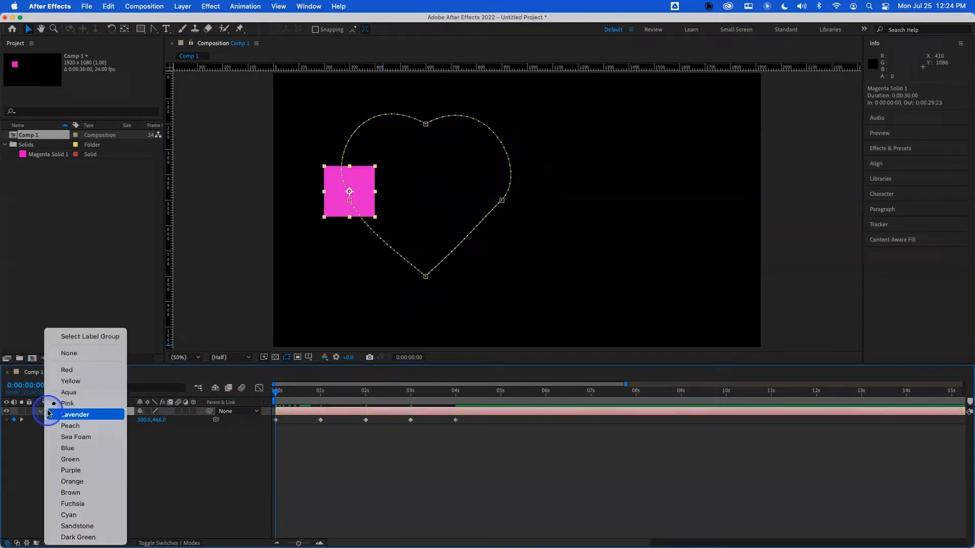
left_click(67, 370)
- Play the heart animation again from the beginning and return to the start
left_click_drag(298, 393, 251, 394)
key("space")
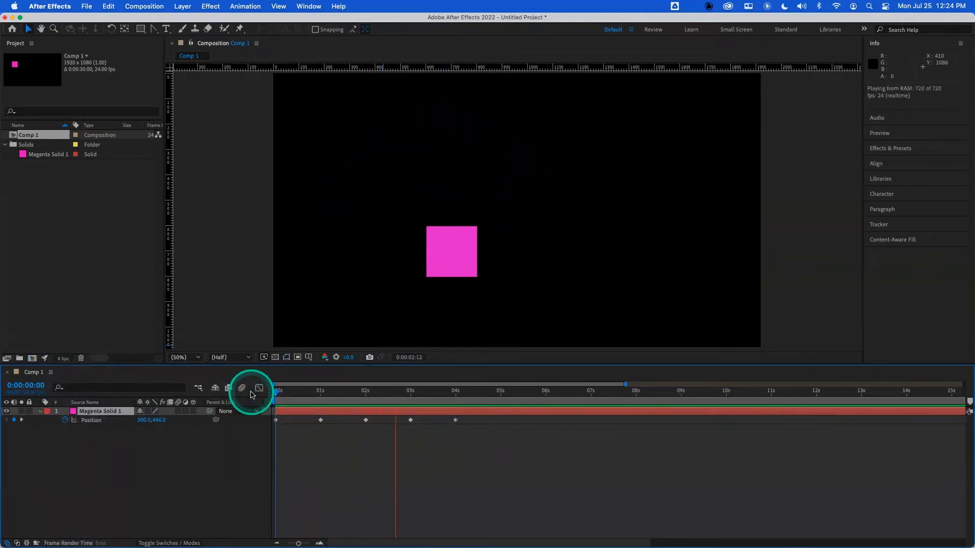
key("space")
left_click_drag(287, 393, 272, 394)
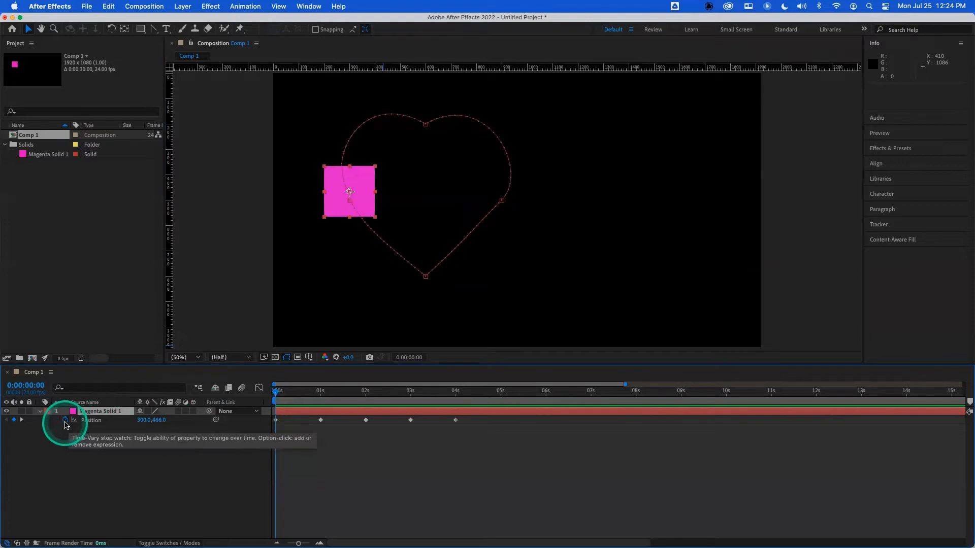
- Remove the Position keyframes and set the solid's Scale to 70%
left_click(65, 421)
key("s")
left_click(154, 421)
type("70")
key("Return")
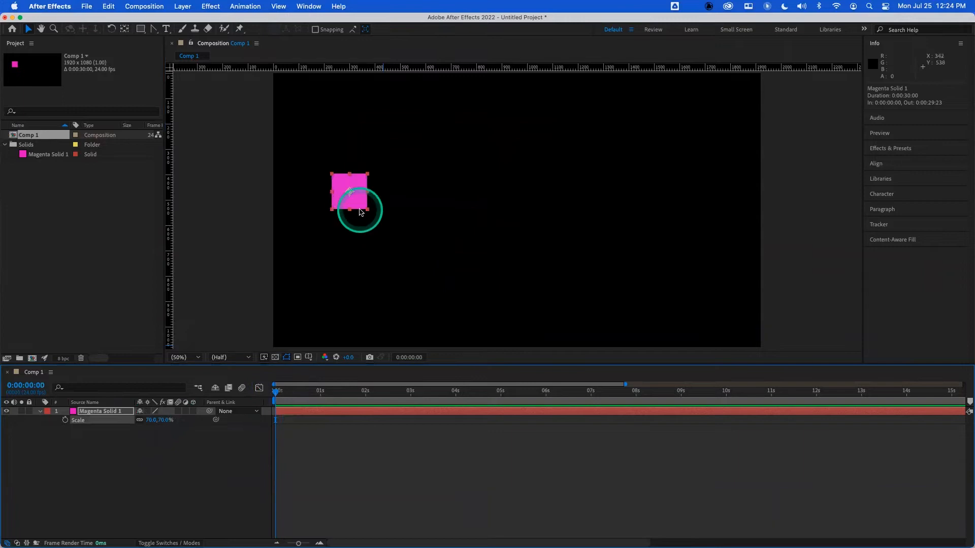
- Move the solid toward the upper left and switch its label colour back to Yellow
left_click_drag(355, 204, 366, 137)
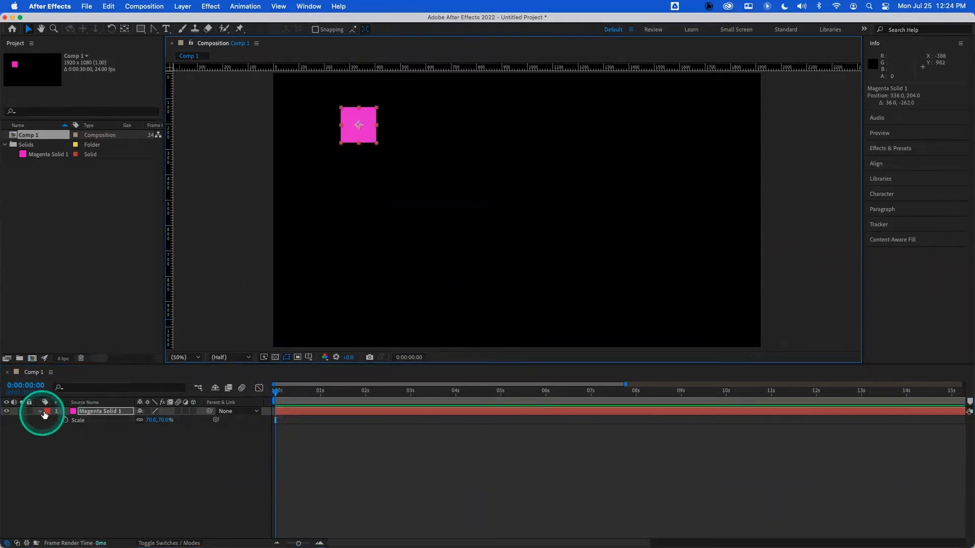
left_click(43, 415)
left_click(56, 381)
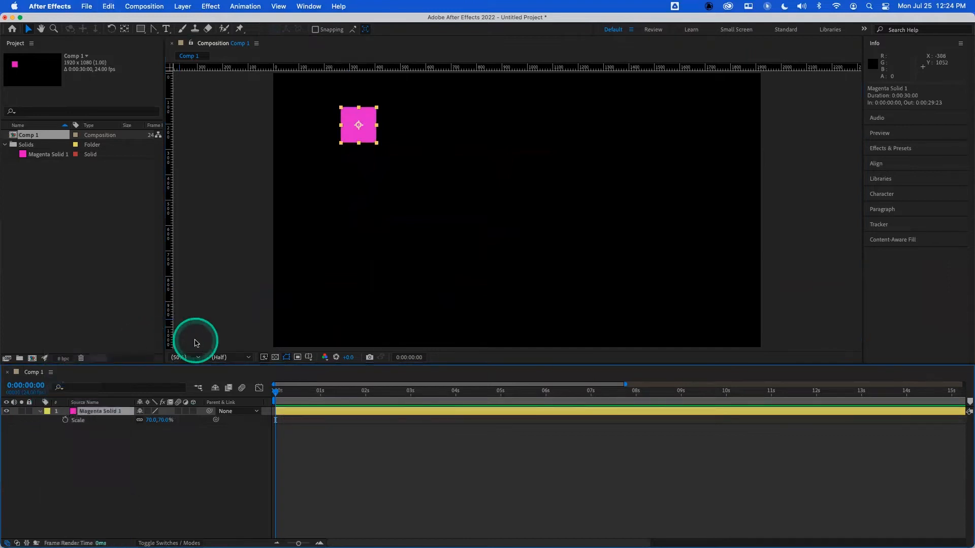
key("p")
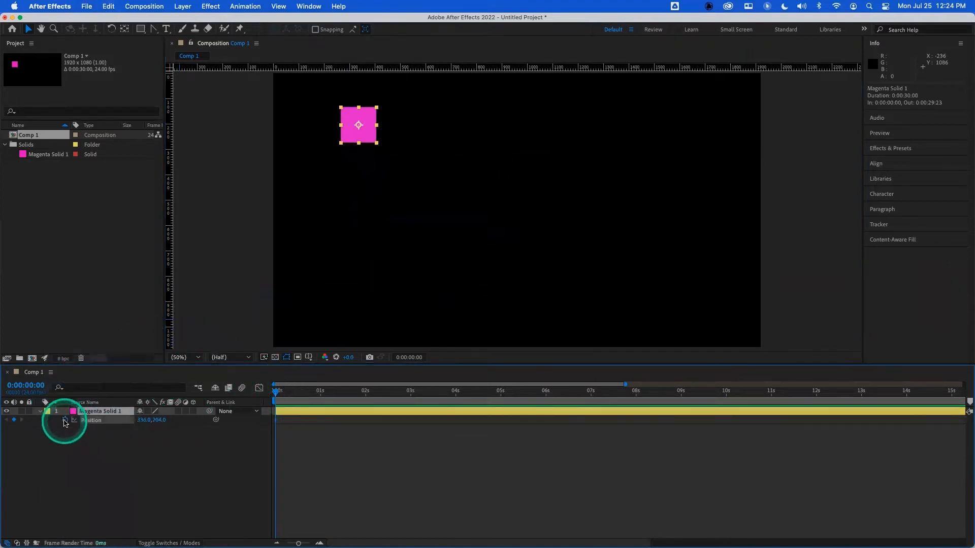
- At 0:00:00:12, move the solid straight down to keyframe its Position
left_click(320, 392)
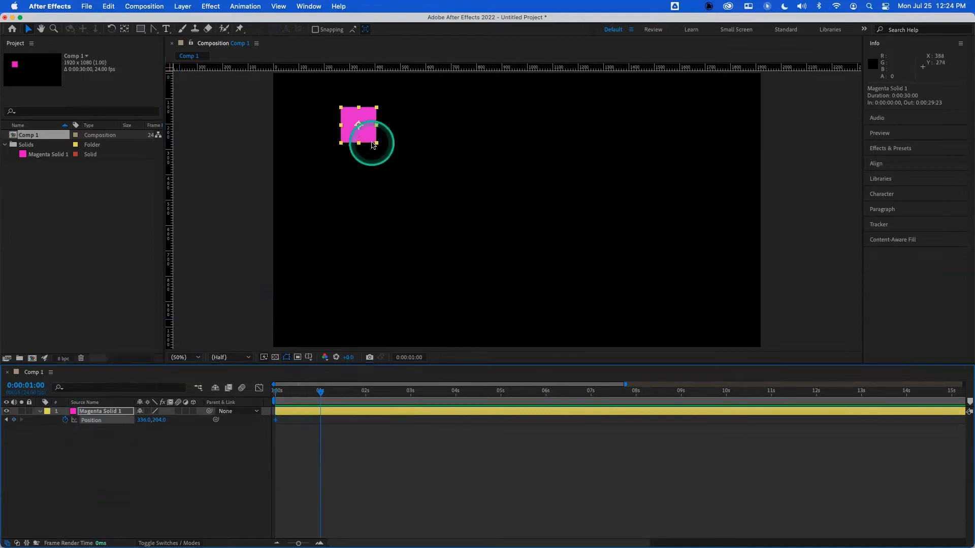
left_click(299, 395)
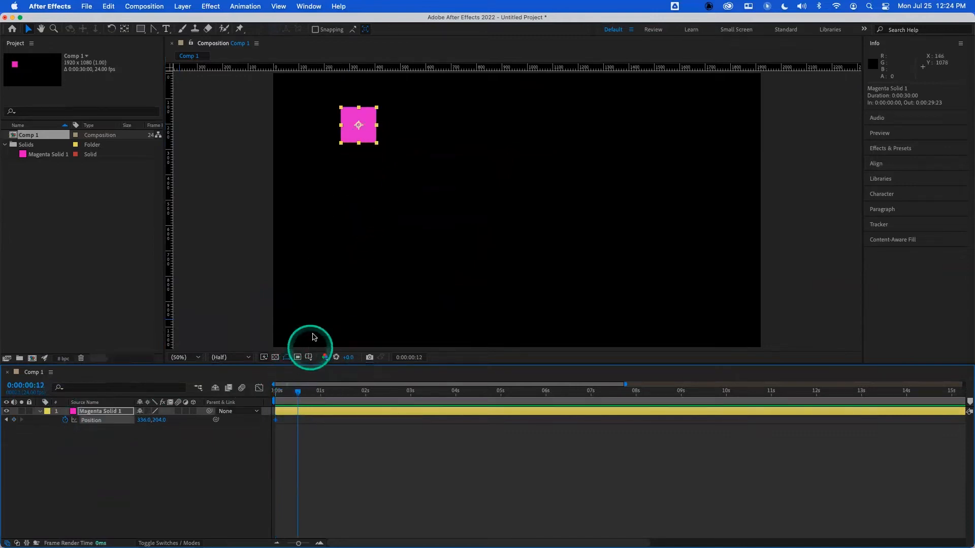
left_click_drag(369, 133, 366, 267)
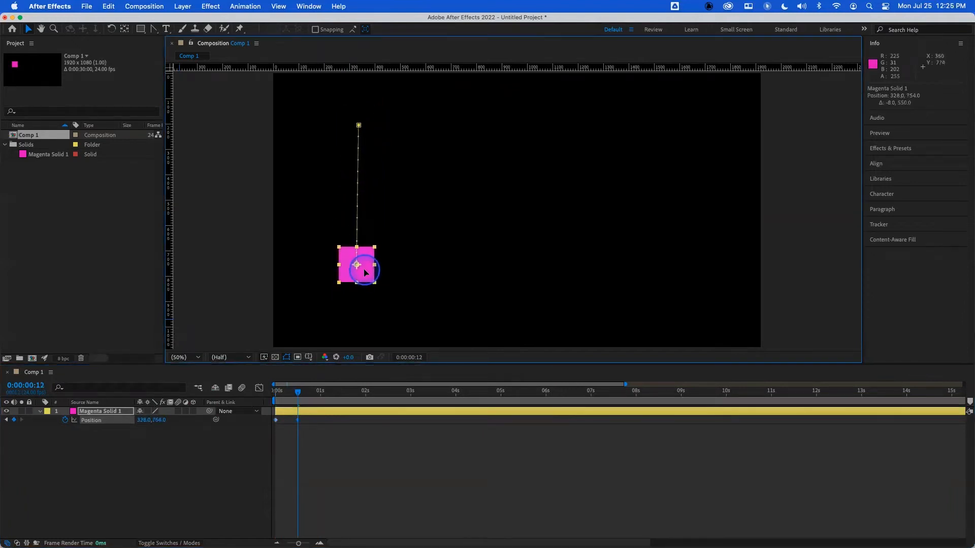
- Add a high Position keyframe at 1 second and a low one at 0:00:01:12, shifting both points slightly left
left_click(321, 397)
left_click_drag(364, 275, 432, 150)
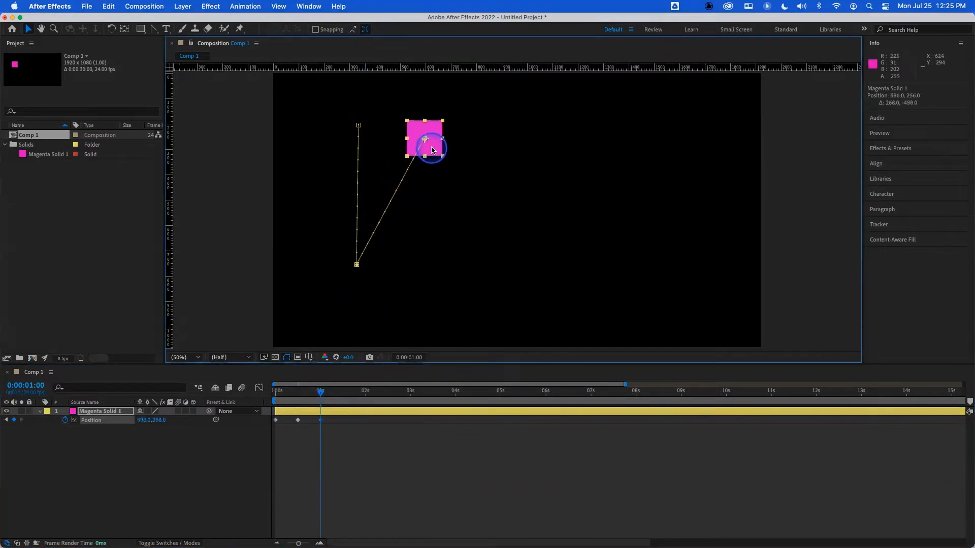
left_click(344, 395)
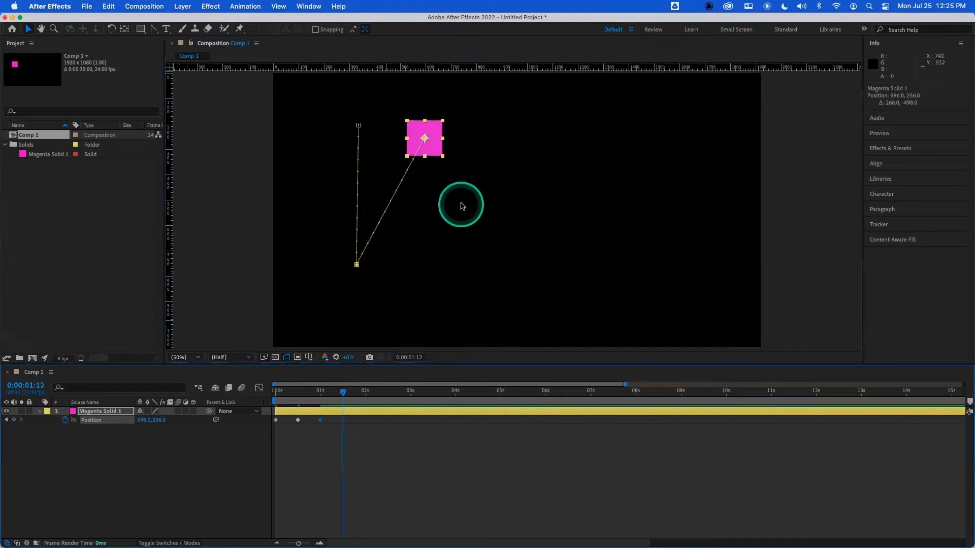
left_click_drag(428, 153, 424, 276)
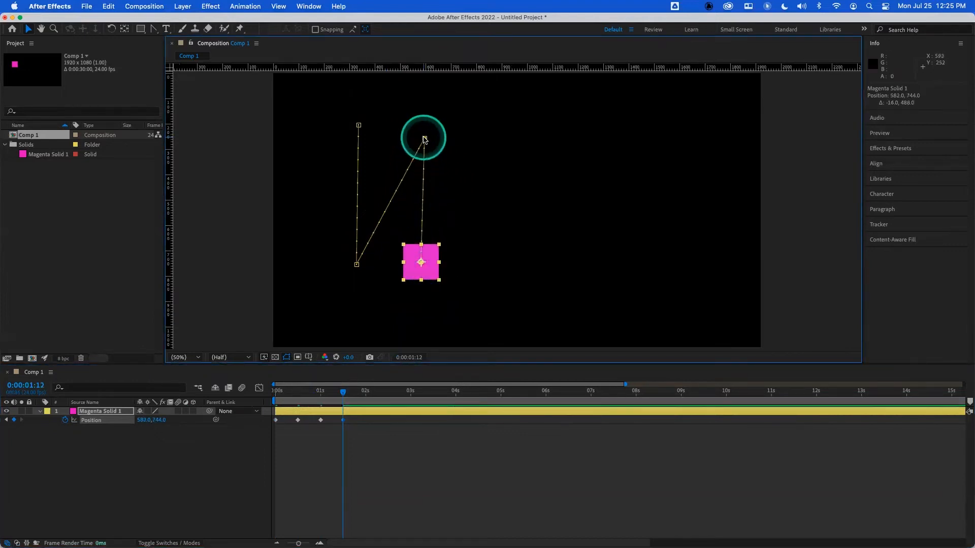
left_click_drag(424, 138, 415, 134)
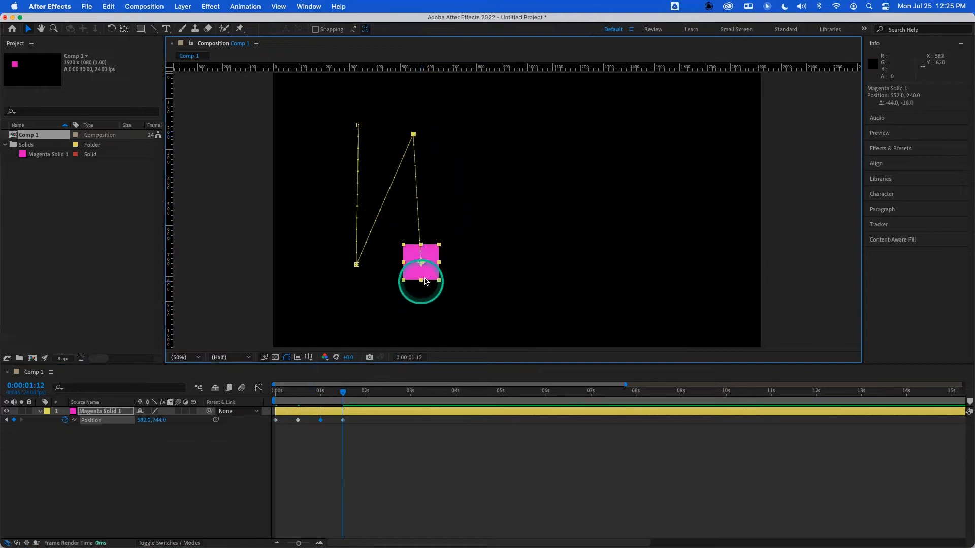
left_click_drag(427, 276, 418, 276)
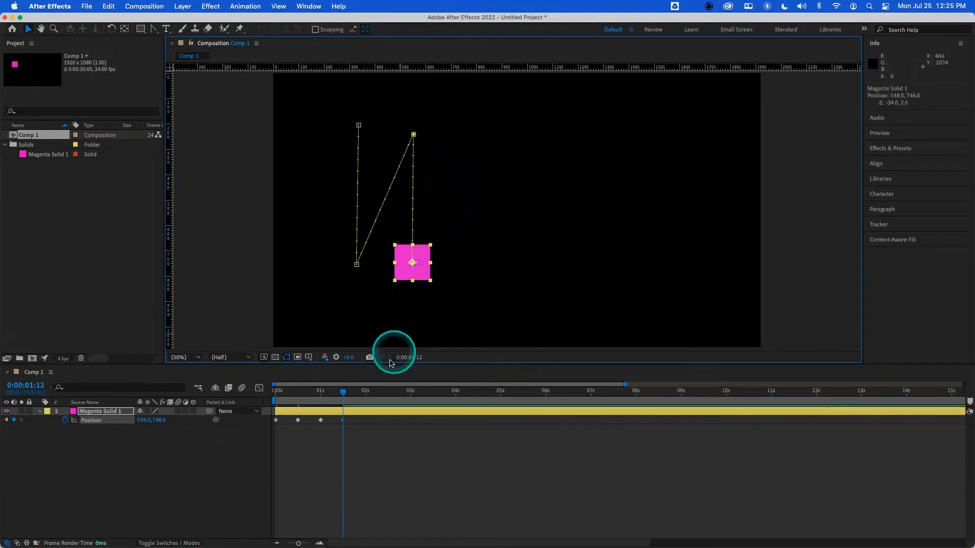
- Continue the zigzag with Position keyframes at 0:00:01:23, 0:00:02:13 and 0:00:03:00, moving right and upward
left_click(366, 392)
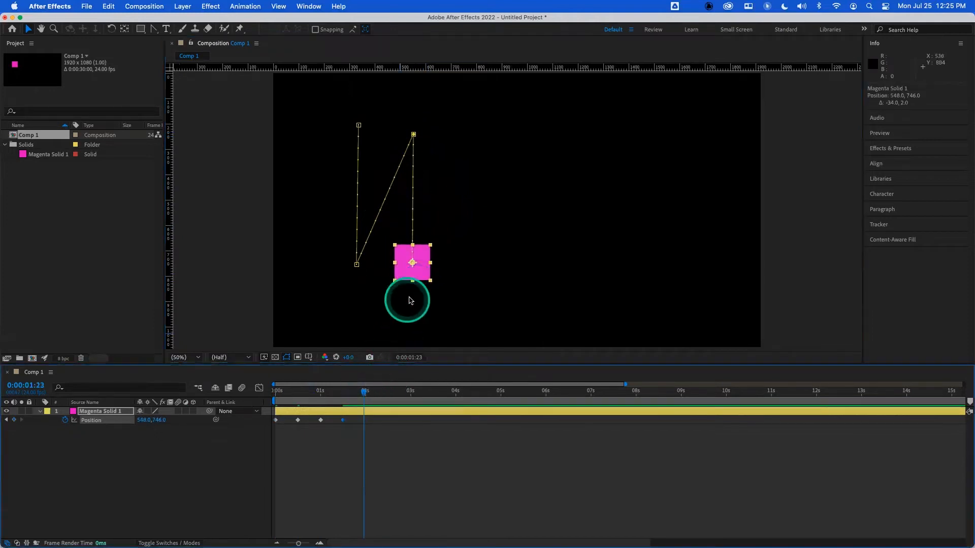
left_click_drag(414, 279, 451, 279)
left_click(390, 392)
left_click_drag(460, 279, 491, 248)
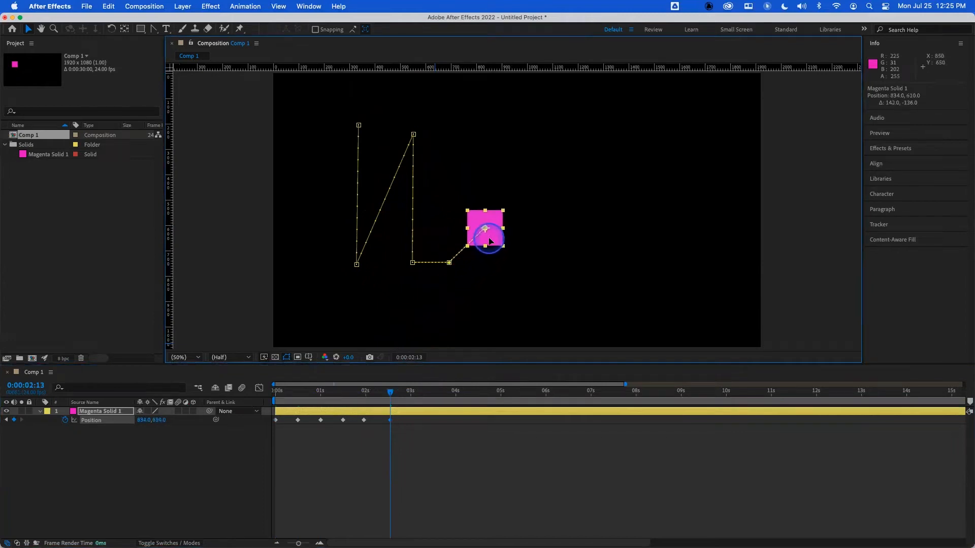
left_click_drag(420, 391, 410, 392)
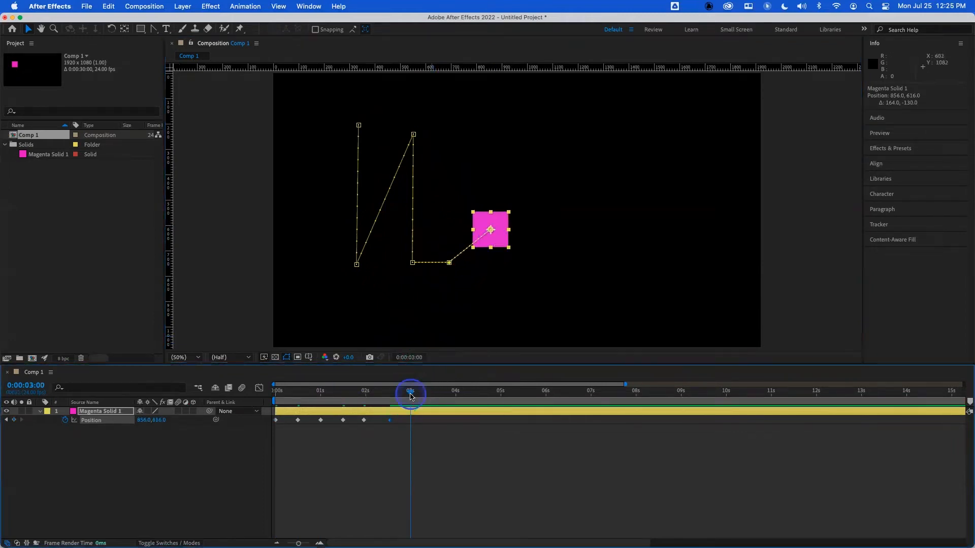
left_click_drag(489, 240, 491, 256)
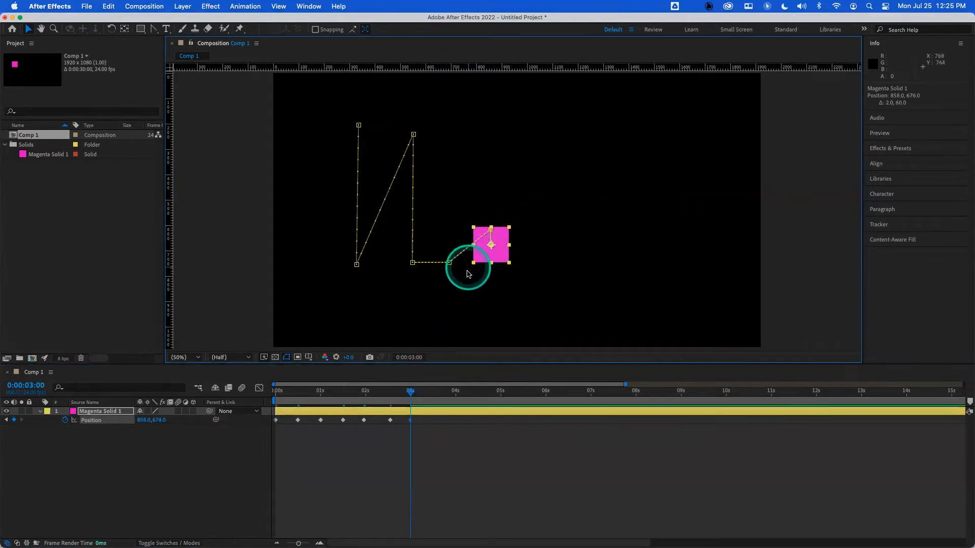
- Add a lower-right Position keyframe at 0:00:03:13 and a raised one at 0:00:04:00
left_click(435, 392)
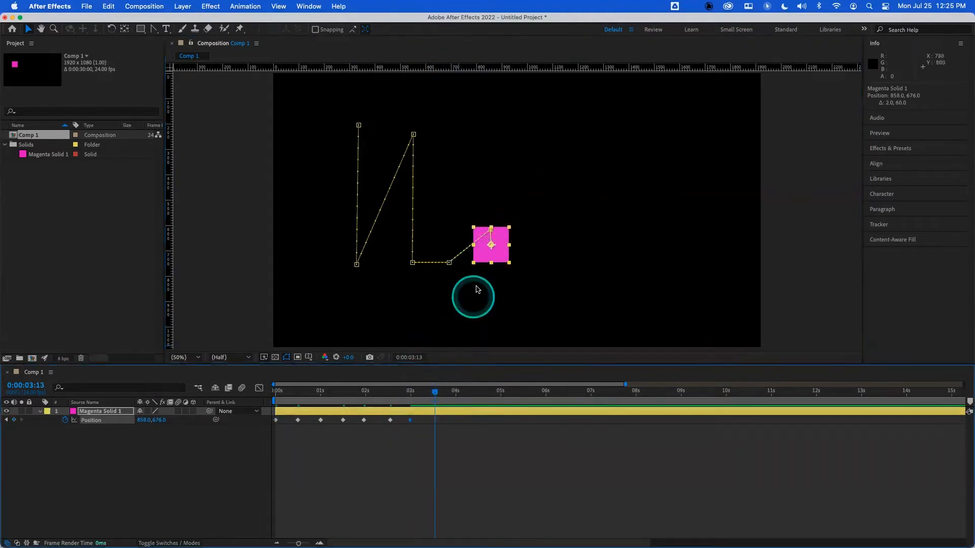
left_click_drag(495, 256, 508, 272)
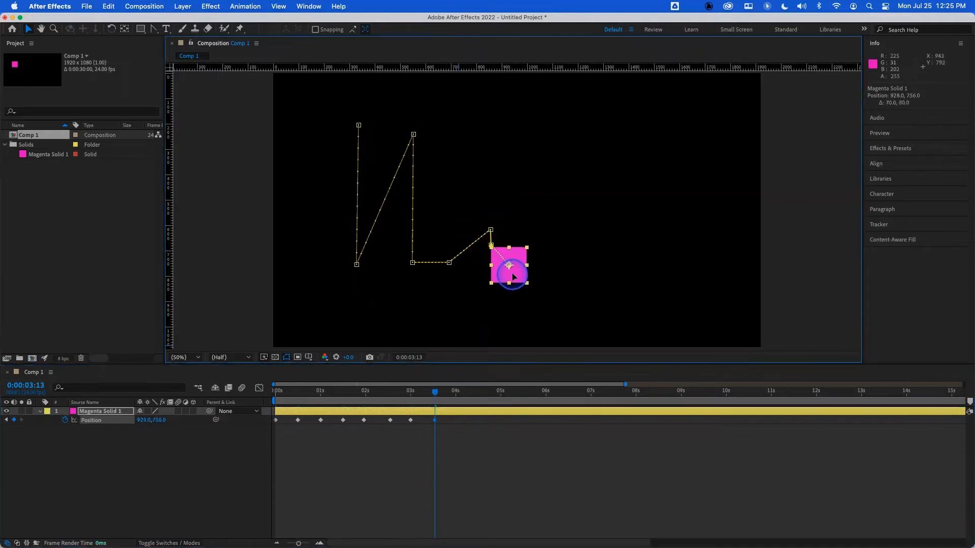
left_click(459, 402)
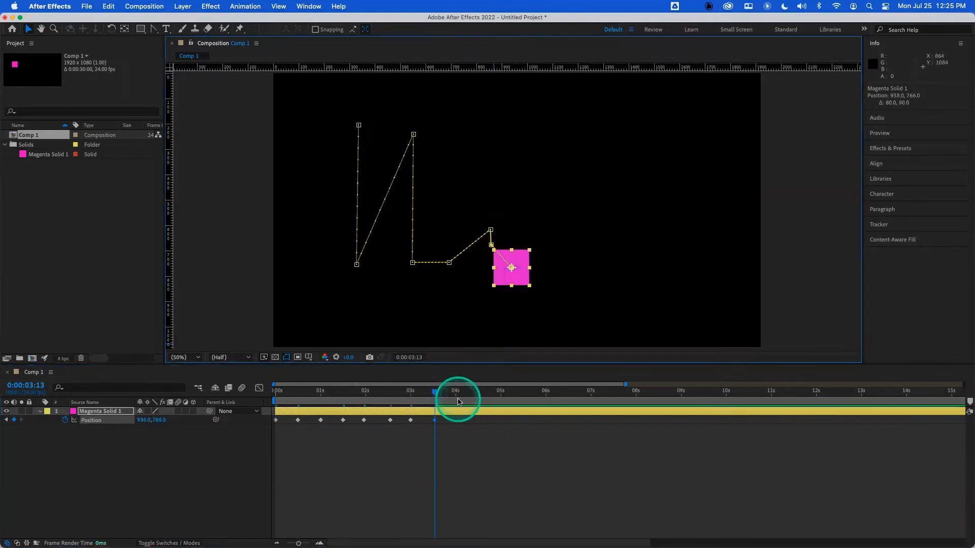
left_click(456, 394)
left_click_drag(515, 282, 558, 243)
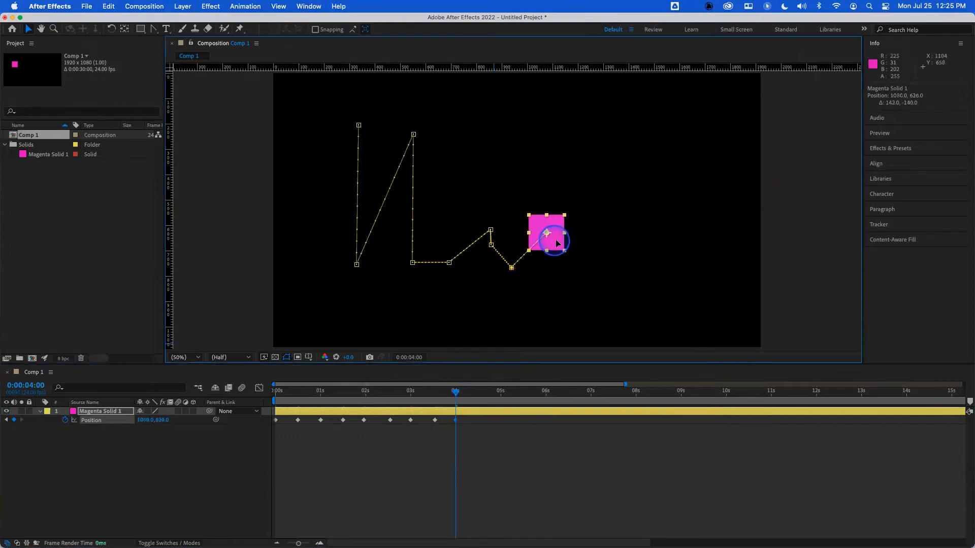
- Add Position keyframes at 0:00:04:13 slightly lower right, at 0:00:05:01 high on the right, and at 0:00:05:14 low
left_click(479, 391)
left_click_drag(560, 247, 569, 260)
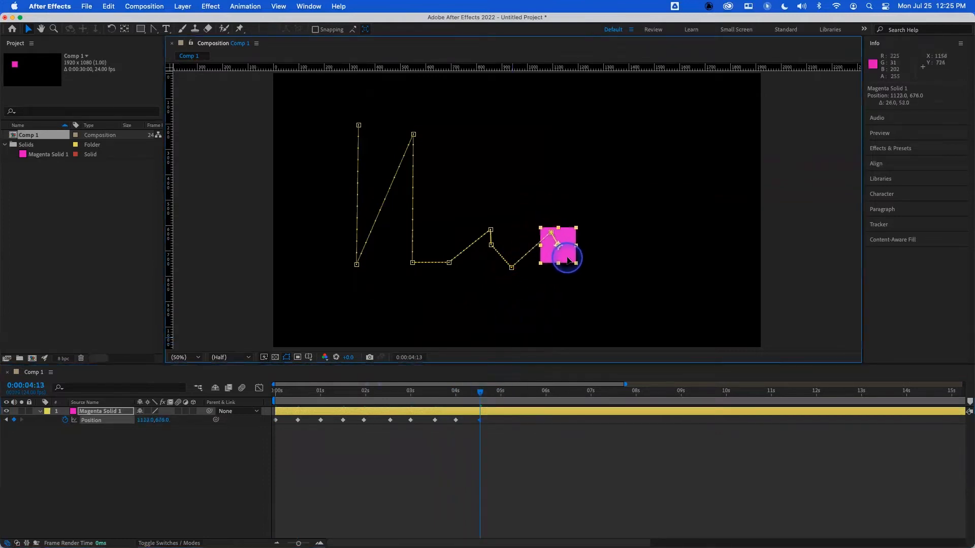
left_click(502, 394)
left_click_drag(568, 250, 603, 133)
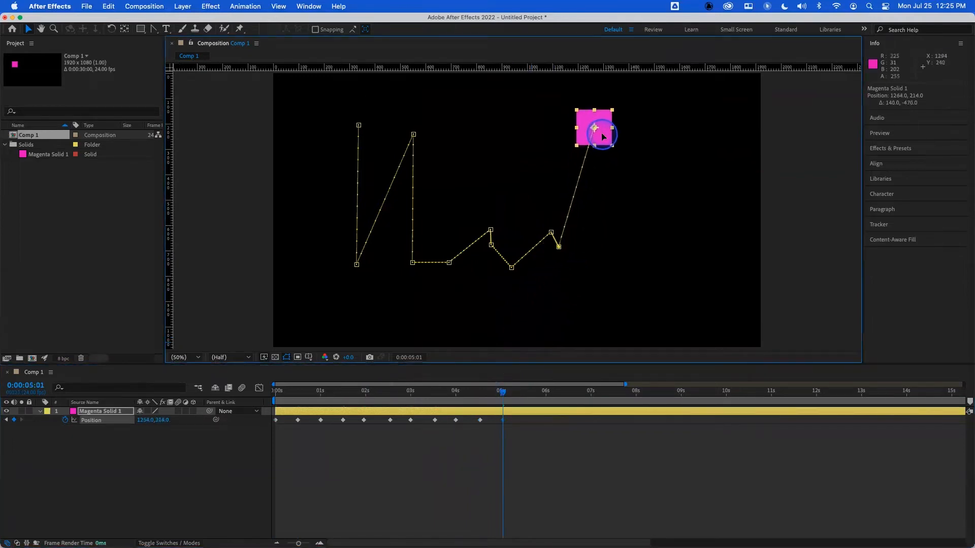
left_click(526, 401)
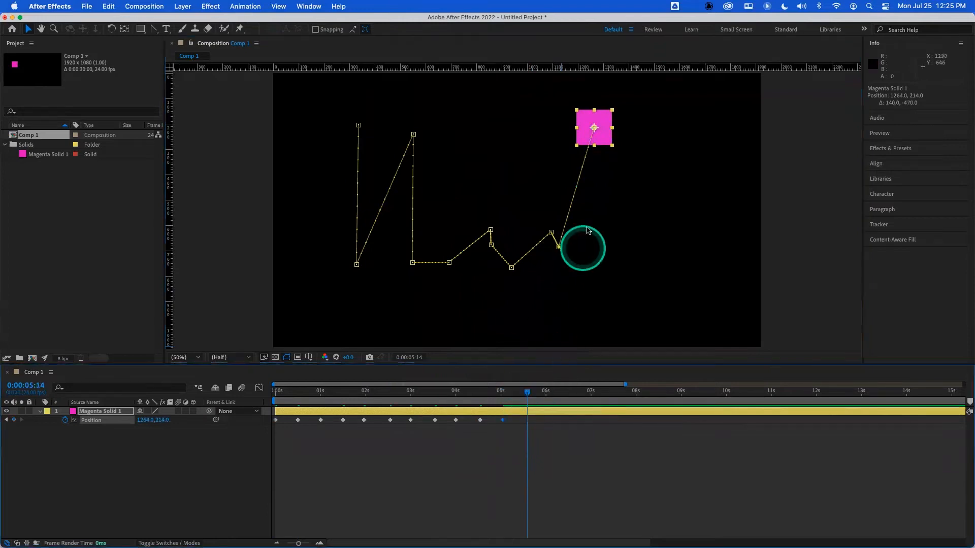
left_click_drag(597, 141, 605, 290)
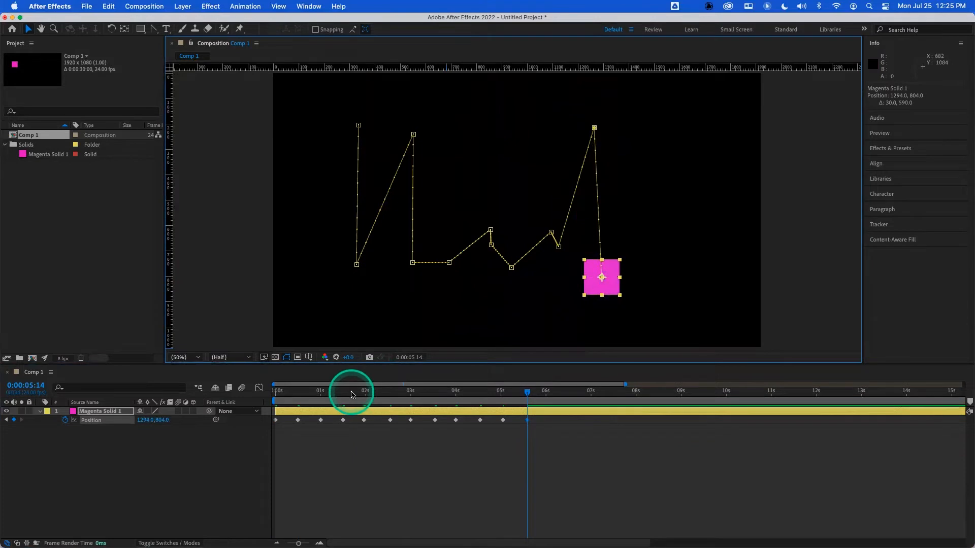
- Preview the zigzag Position animation from the start of the composition
left_click_drag(353, 395, 275, 396)
key("space")
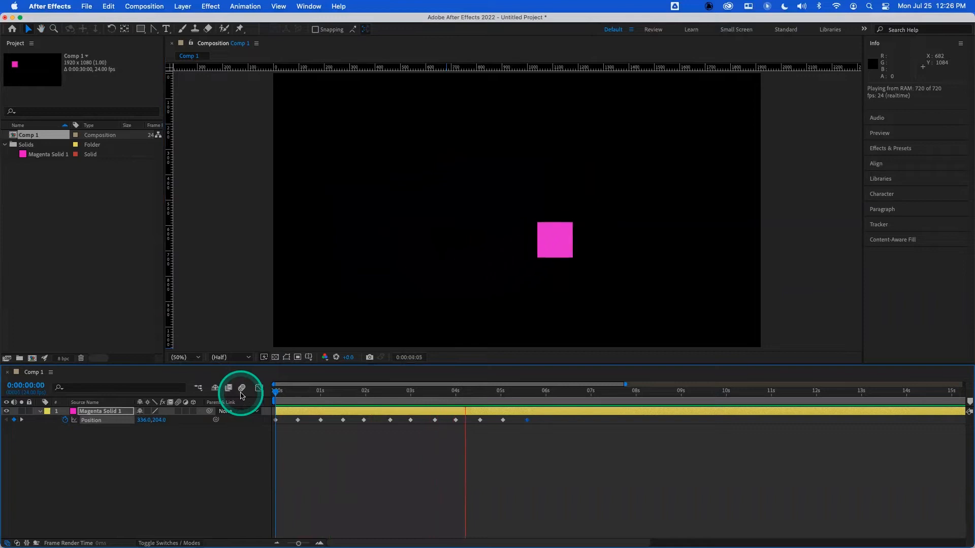
key("space")
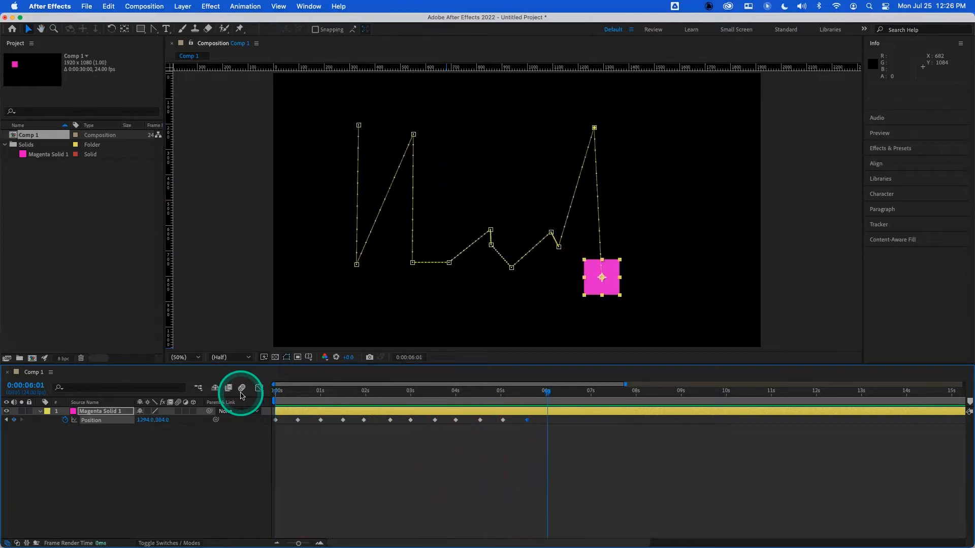
left_click(248, 388)
key("space")
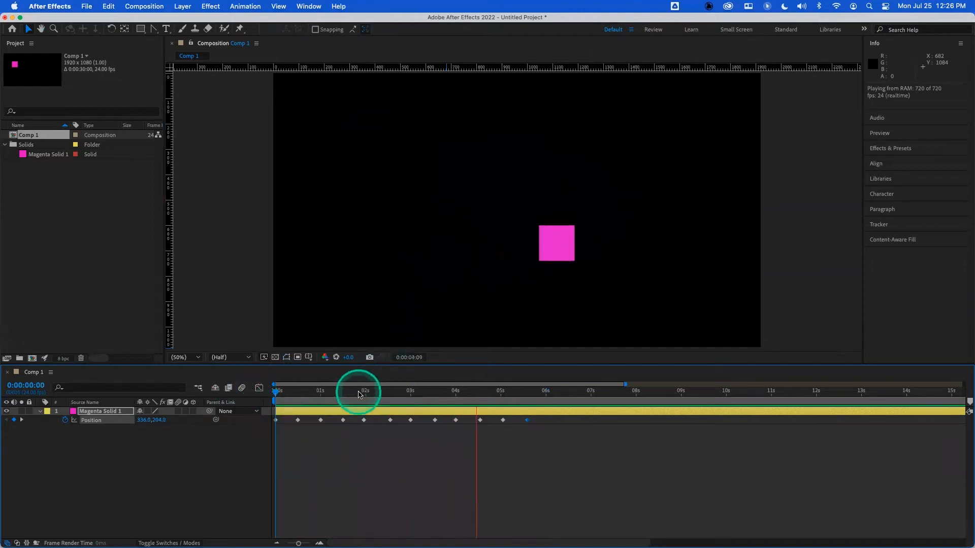
left_click_drag(358, 395, 261, 394)
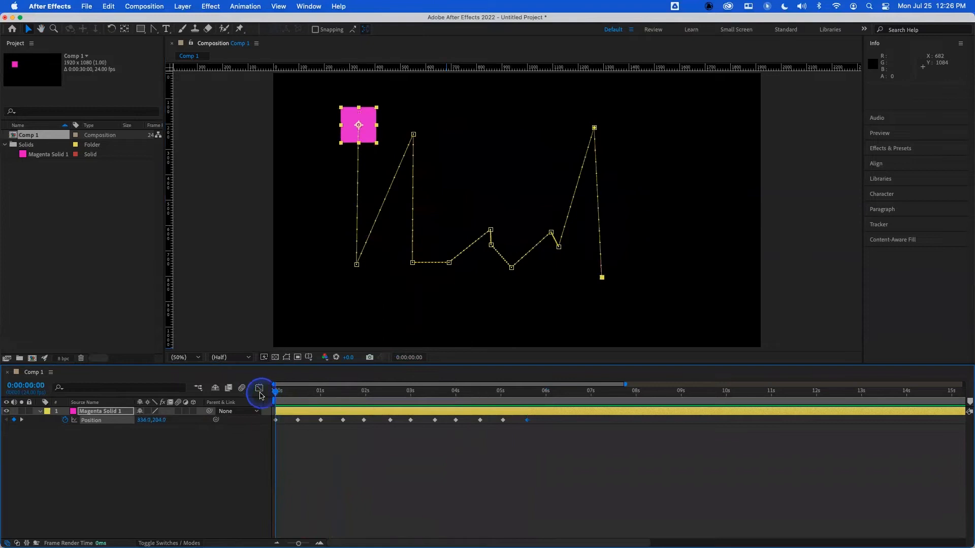
key("space")
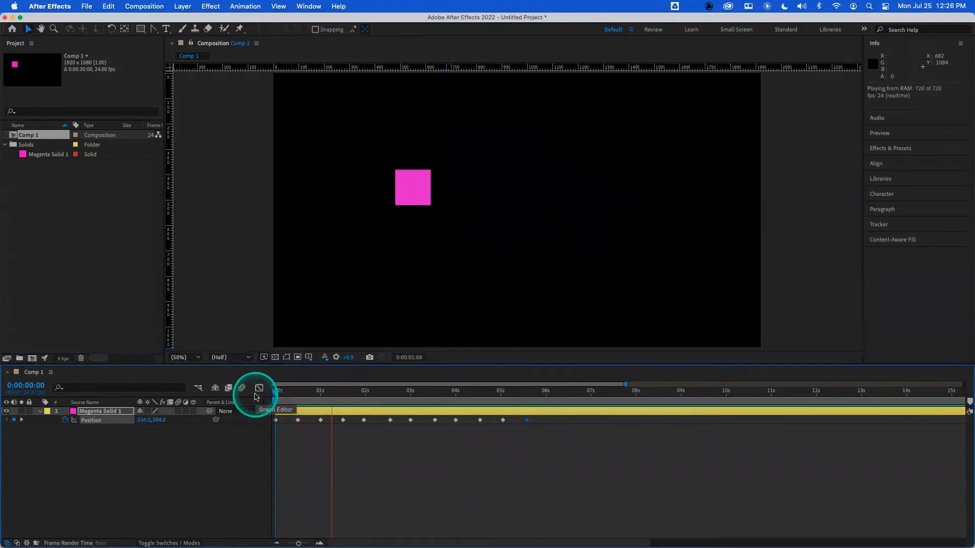
key("space")
- Convert the first path vertices to Bezier and pull their handles so the motion path curves into a "C"
left_click_drag(315, 396, 382, 391)
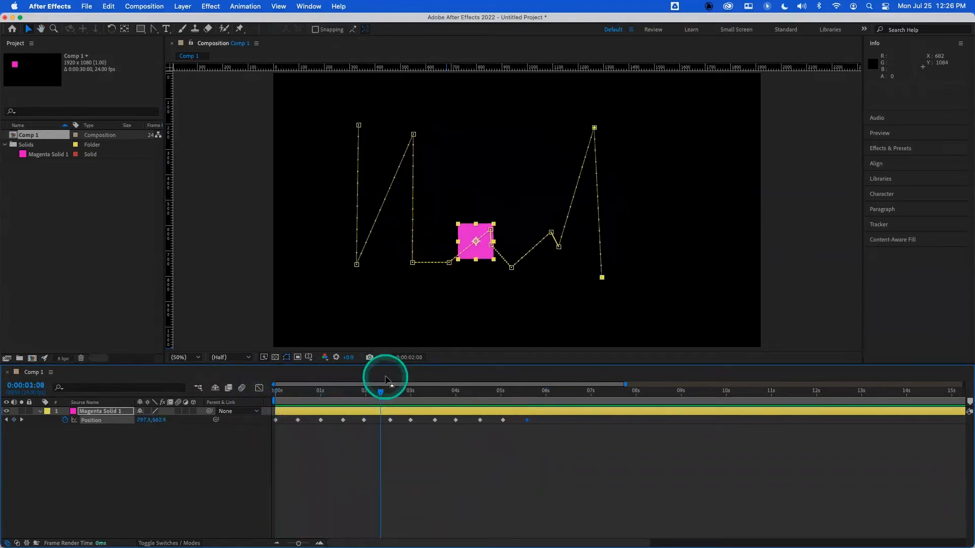
left_click(358, 125)
left_click_drag(358, 149, 252, 169)
left_click(356, 265)
left_click_drag(347, 264, 304, 267)
left_click_drag(367, 266, 381, 261)
left_click(414, 135)
mouse_move(424, 134)
left_mouse_down()
mouse_move(359, 143)
mouse_move(433, 134)
left_mouse_up()
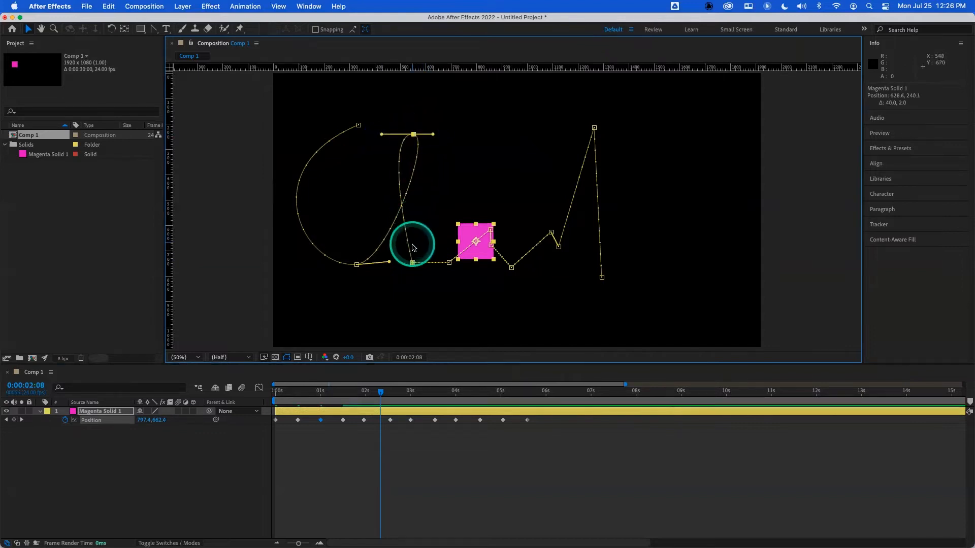
- Adjust the middle vertices and their Bezier handles so the motion path loops into an "h" and "a"
left_click(412, 263, "alt+super")
left_click_drag(419, 285, 419, 284)
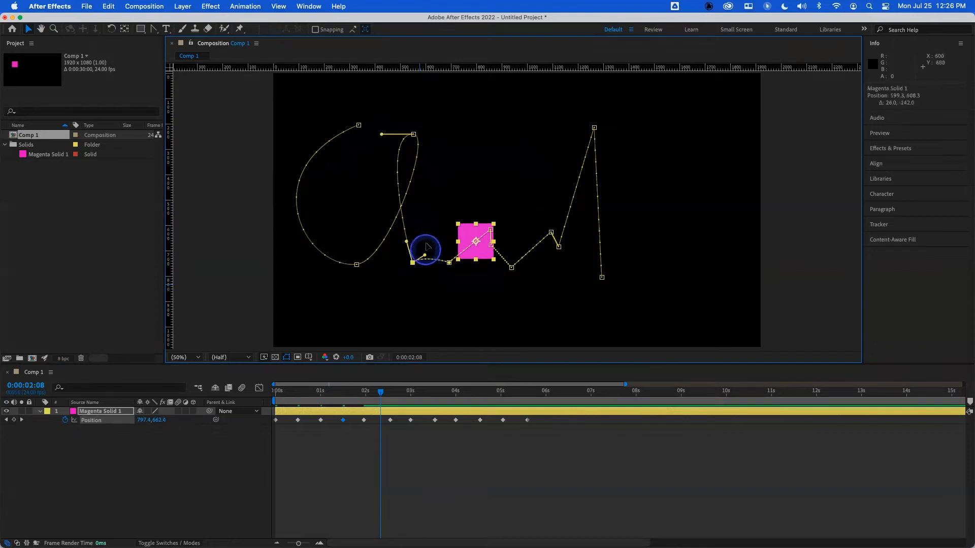
left_click_drag(431, 205, 435, 184)
left_click(449, 263)
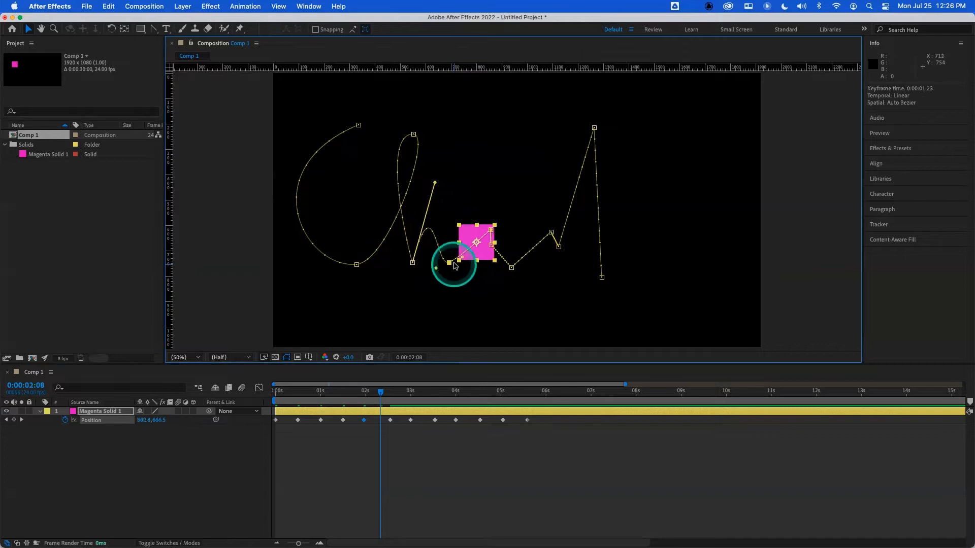
left_click_drag(459, 261, 469, 262)
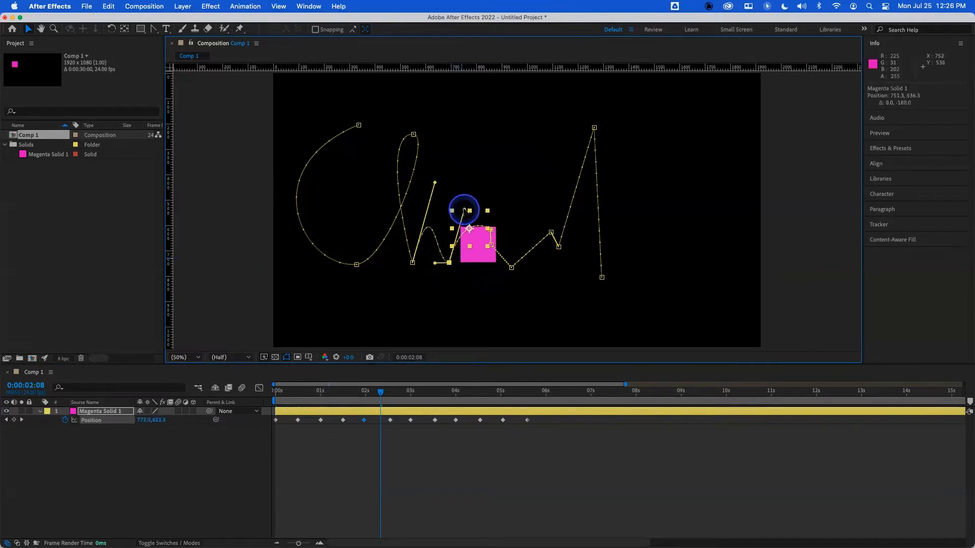
left_click_drag(465, 209, 465, 210)
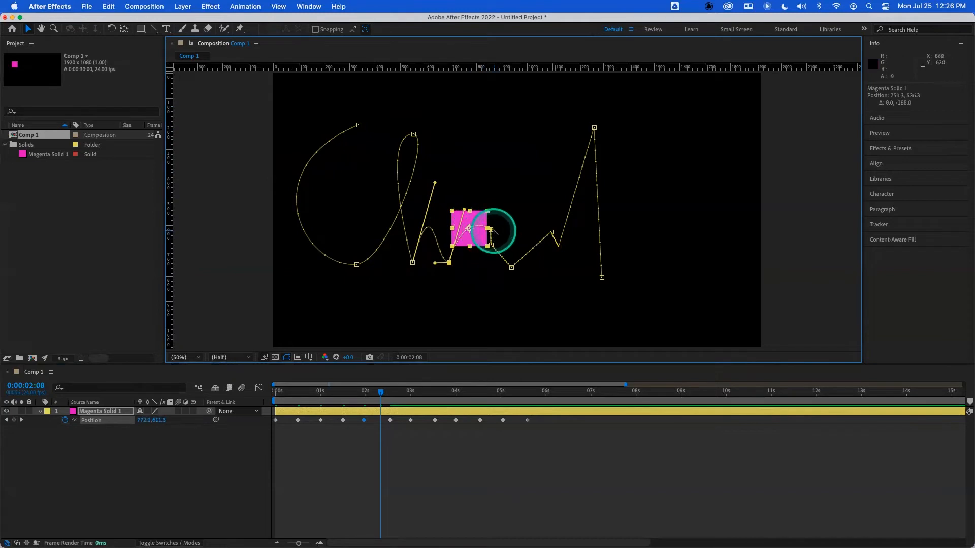
left_click_drag(498, 225, 459, 241)
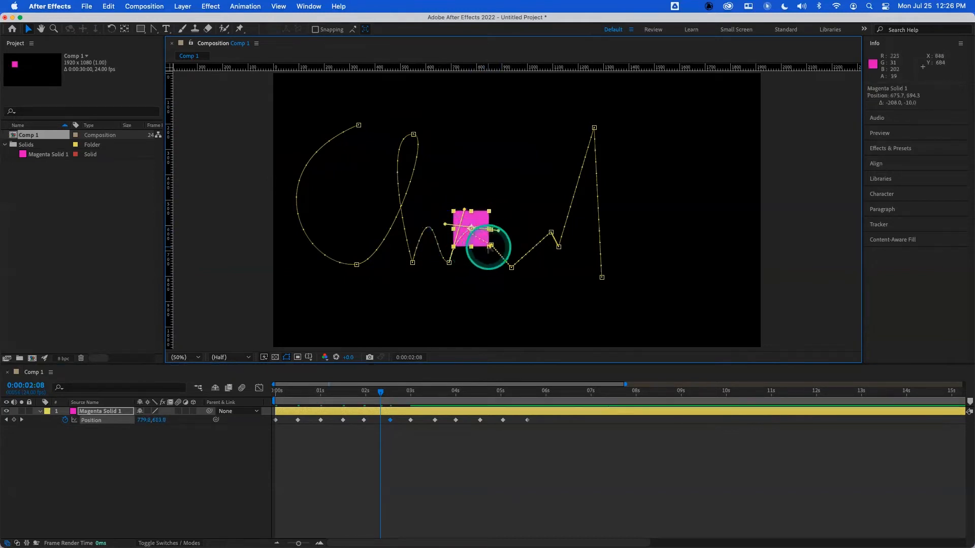
left_click_drag(486, 241, 467, 258)
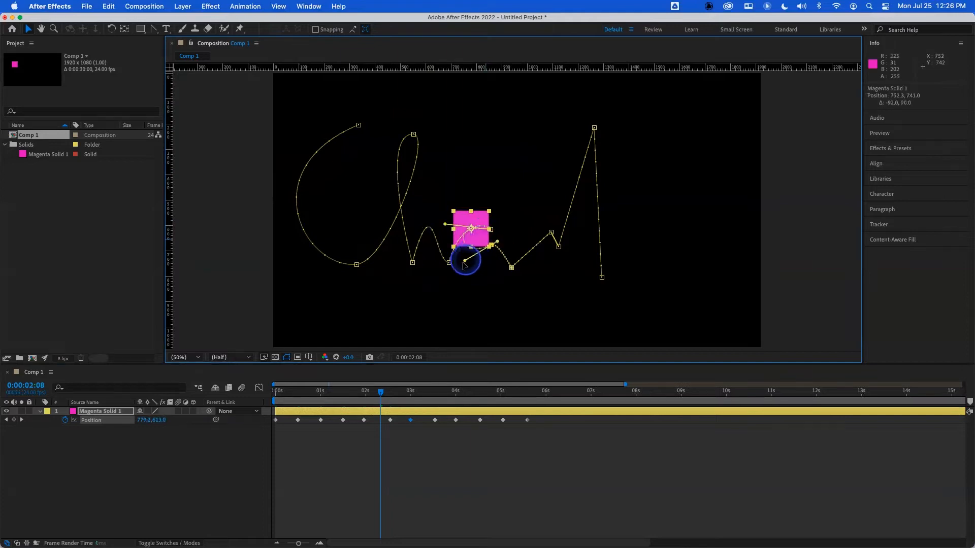
left_click_drag(452, 300, 451, 298)
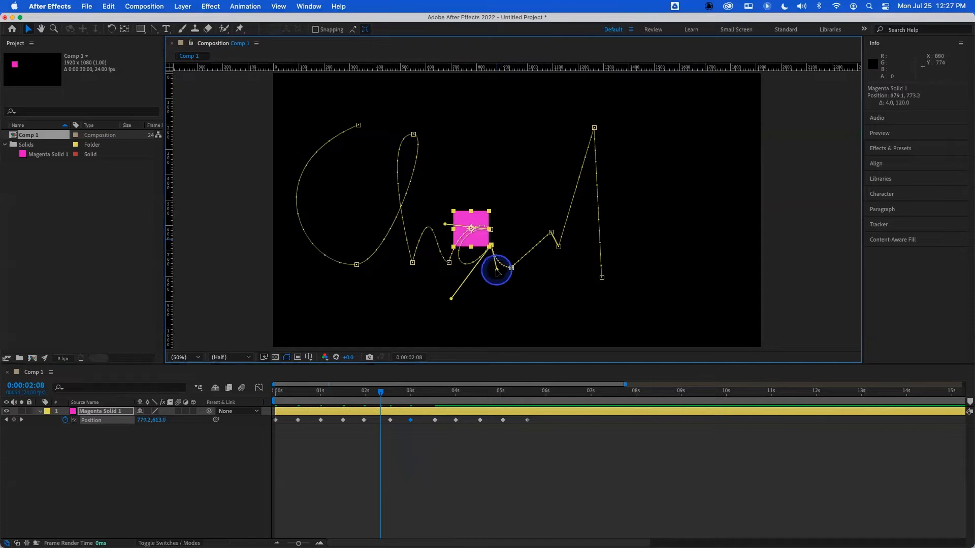
left_click_drag(491, 249, 498, 247)
left_click(511, 268)
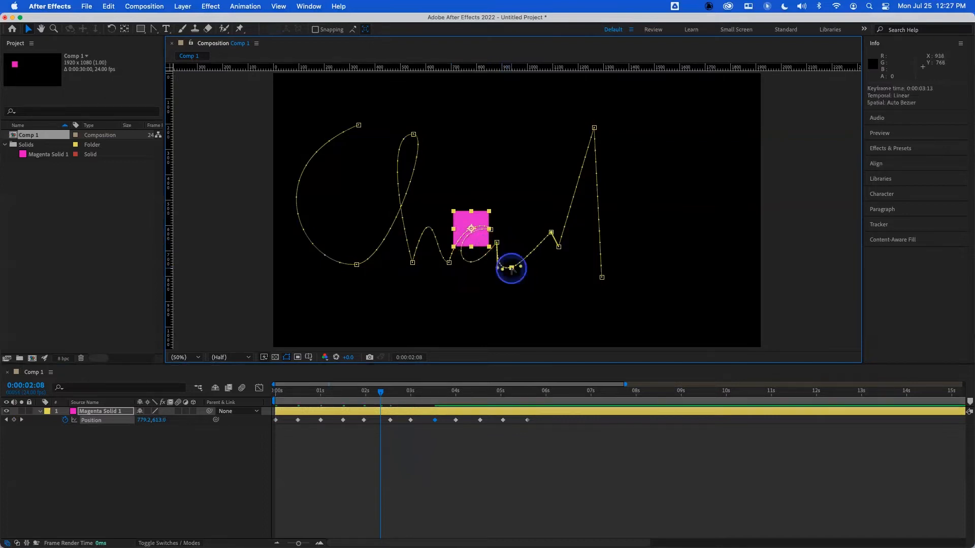
left_click_drag(521, 268, 514, 237)
- Pull Bezier handles on the remaining vertices to curve the path's end into a "d" stroke
left_click(551, 232)
left_click(557, 248)
left_click_drag(553, 263, 526, 307)
left_click(594, 127)
left_click_drag(601, 133, 520, 139)
left_click(601, 277)
left_click_drag(601, 255, 577, 284)
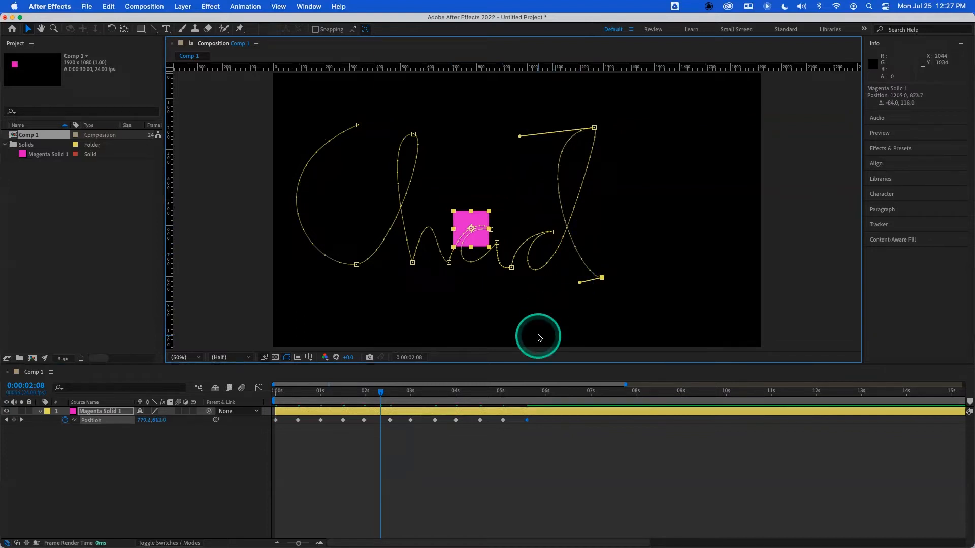
- Import chad.jpeg from the Desktop into the project
left_click_drag(380, 392, 266, 410)
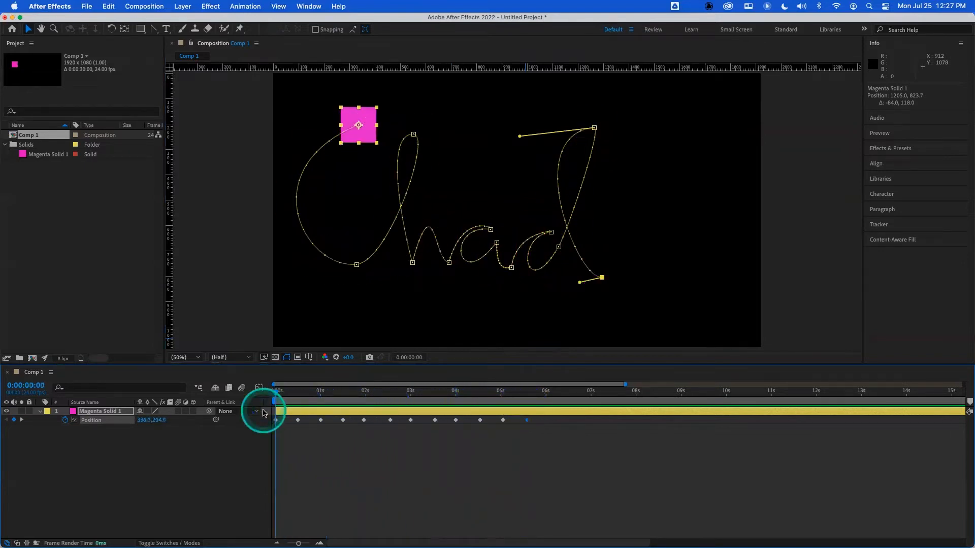
left_click_drag(274, 390, 254, 404)
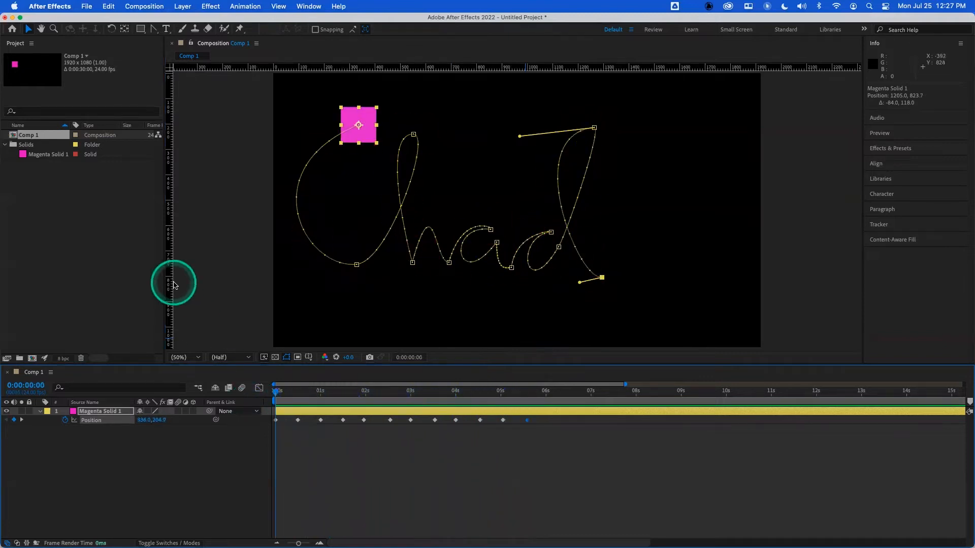
left_click(92, 228)
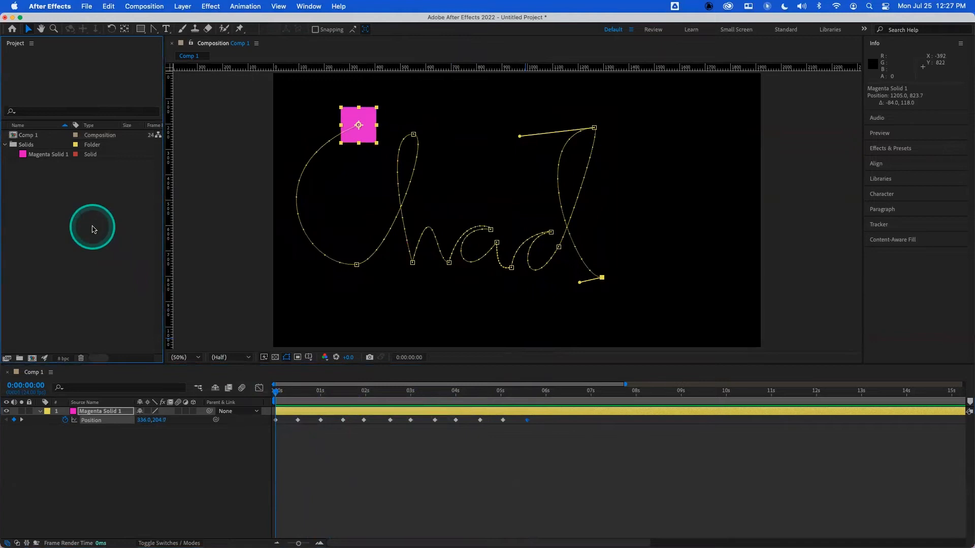
double_click(93, 228)
left_click(258, 111)
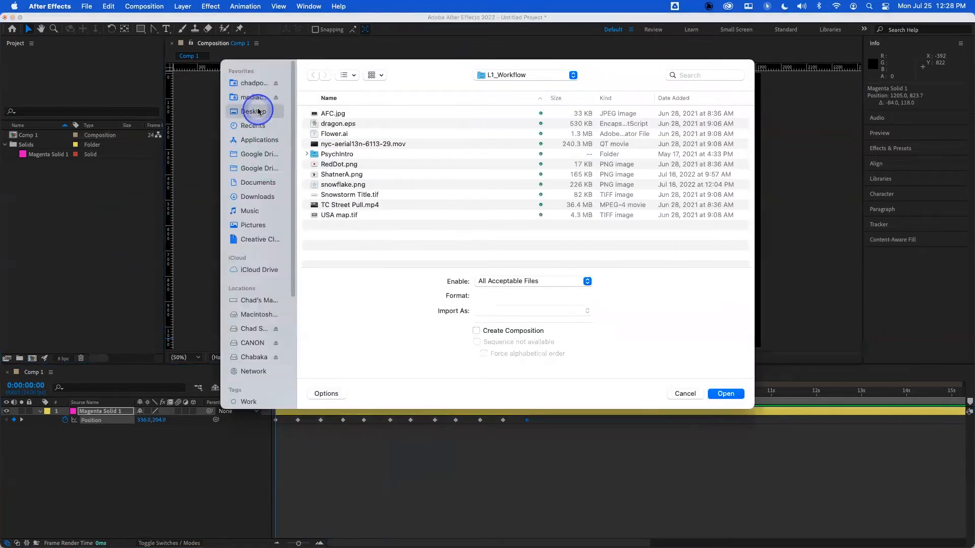
left_click(327, 145)
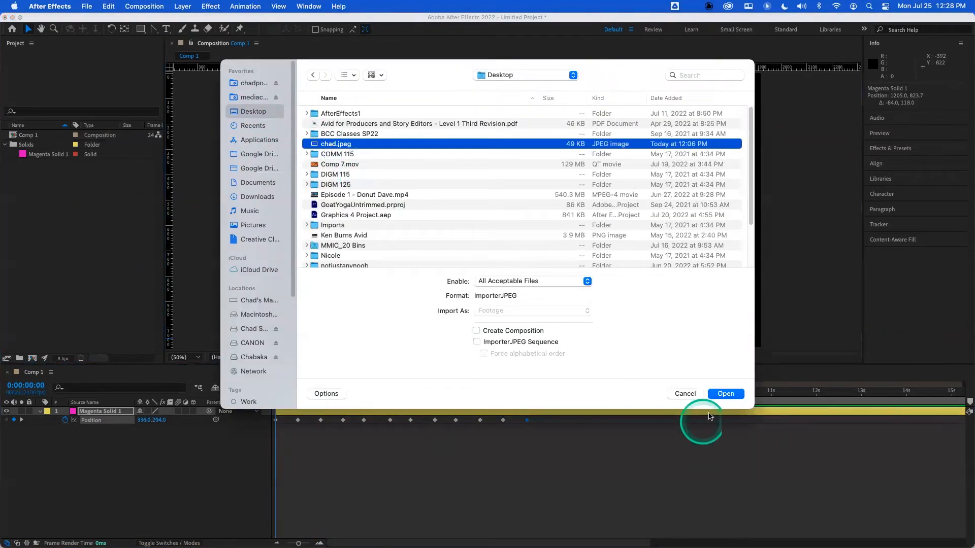
left_click(726, 394)
- Add chad.jpeg to the composition below the solid and scale it up to about 153% to fill the frame
left_click_drag(82, 135, 132, 427)
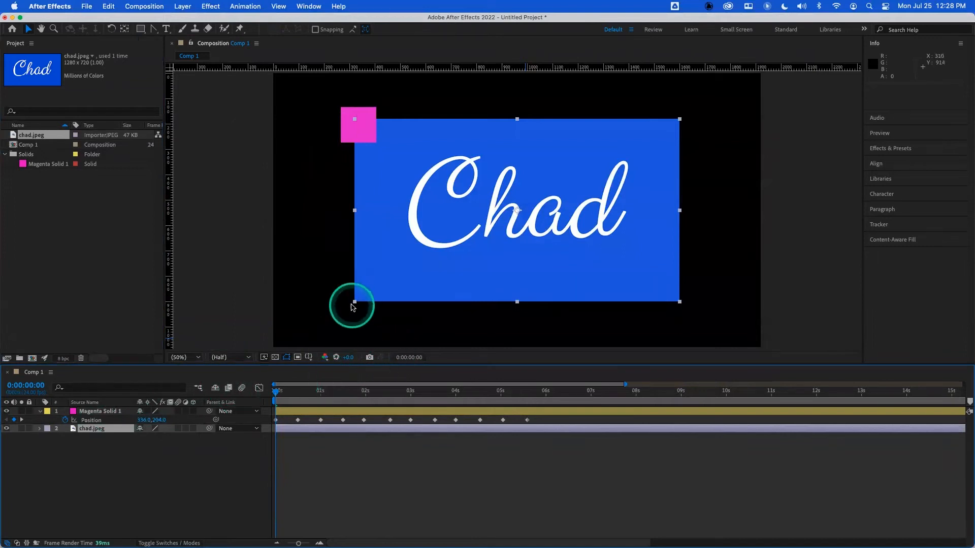
left_click_drag(354, 303, 276, 351)
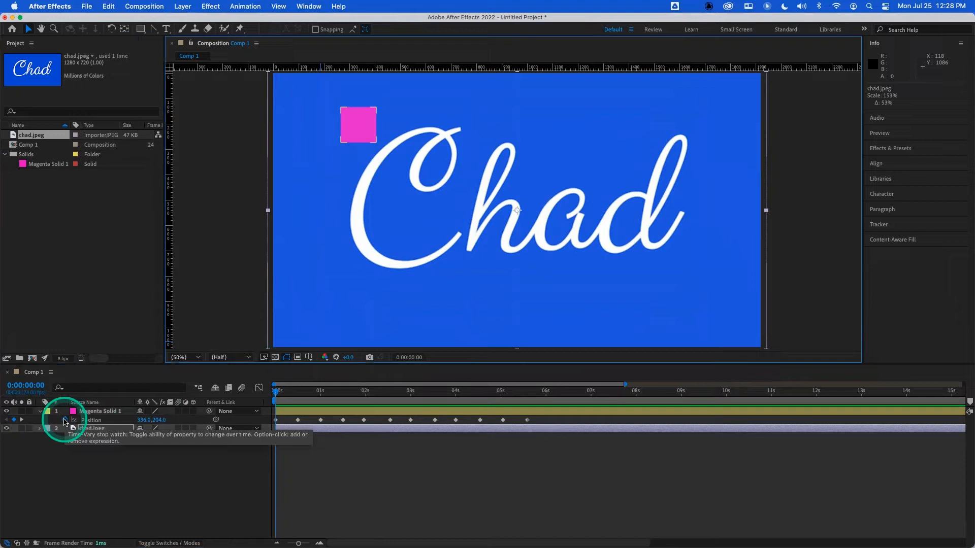
- Remove all the solid's Position keyframes and move it to the top of the "C" in the lettering
left_click(65, 421)
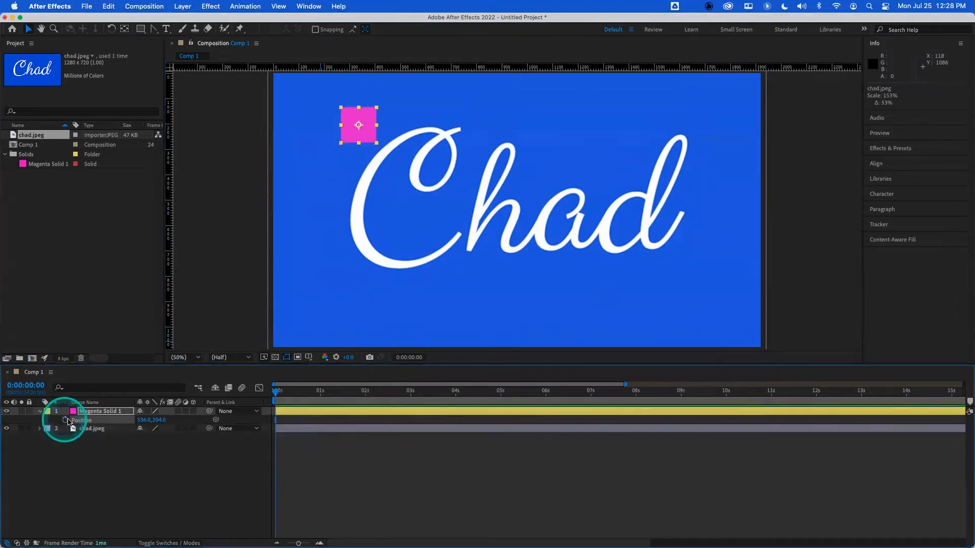
left_click_drag(367, 132, 465, 135)
- Set the magenta solid's Opacity to 50%
left_click(109, 411)
key("t")
left_click(144, 421)
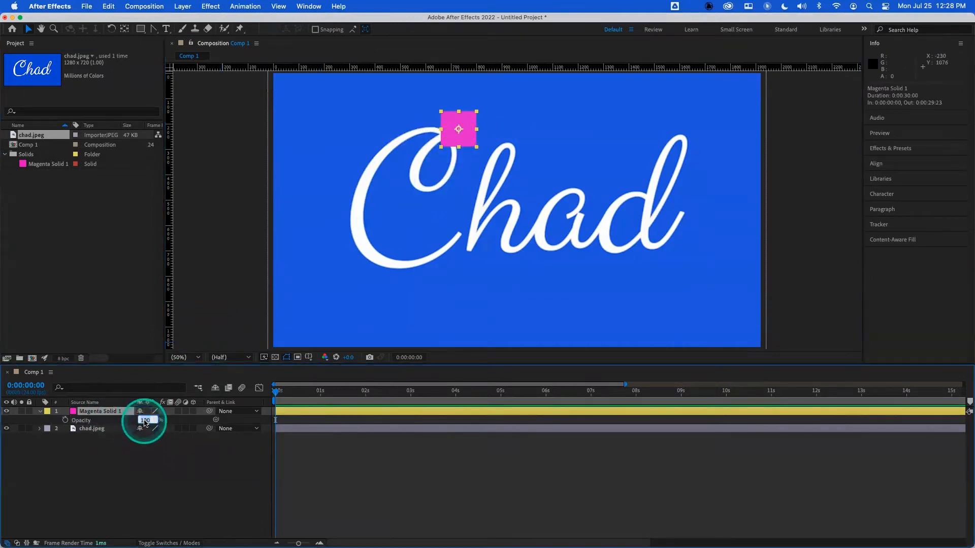
type("50")
key("Return")
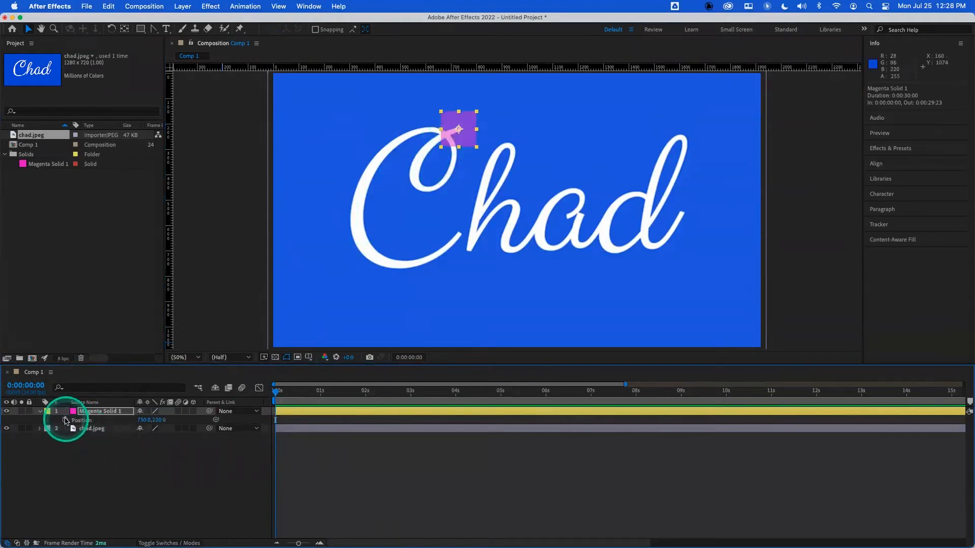
- Turn on Position keyframing at the start and go to 0:00:00:12
key("p")
left_click(65, 420)
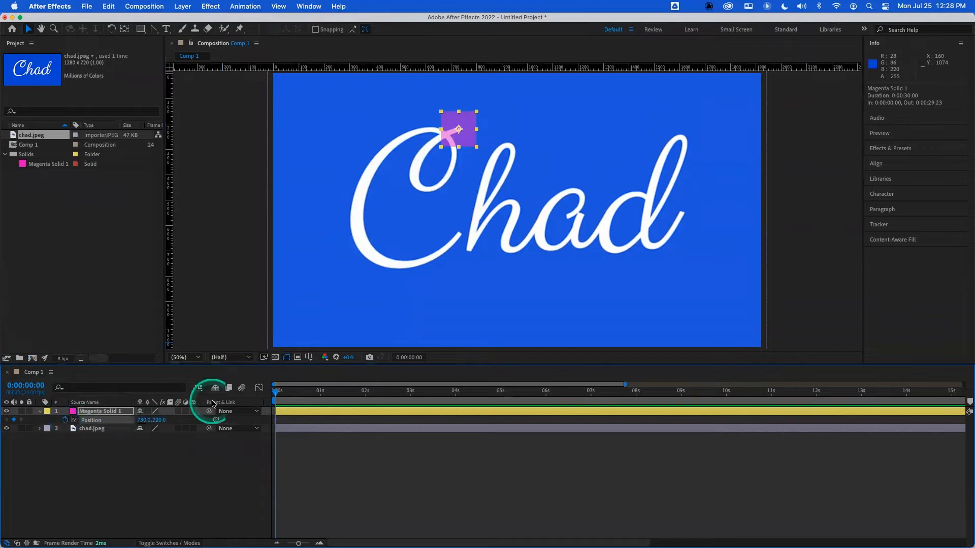
left_click(298, 392)
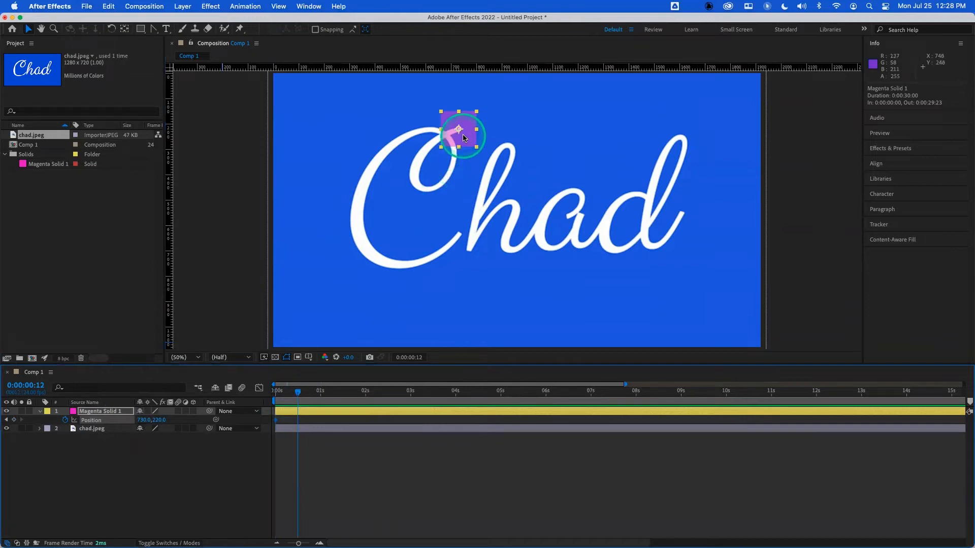
left_click_drag(459, 137, 443, 142)
left_click(322, 392)
left_click_drag(452, 149, 422, 191)
left_click(343, 391)
left_click(362, 392)
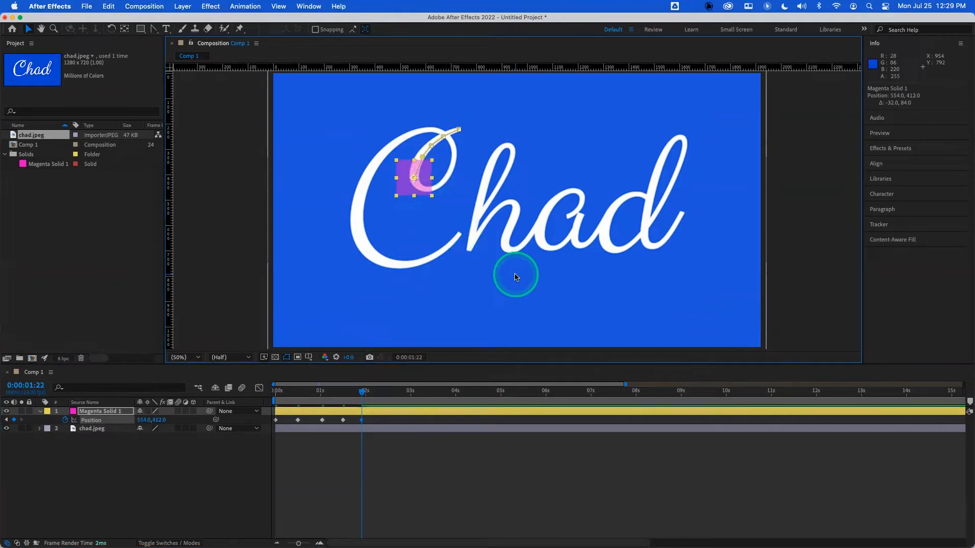
key("super+z")
key("super+z")
key("super+z")
key("super+z")
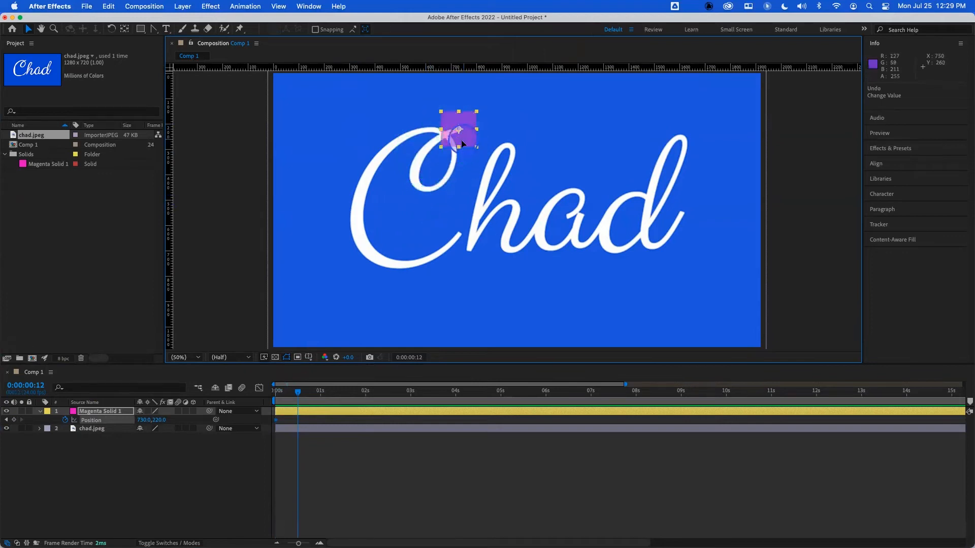
- At 0:00:00:12, move the solid down along the "C" stroke to keyframe its Position
left_click_drag(461, 139, 438, 197)
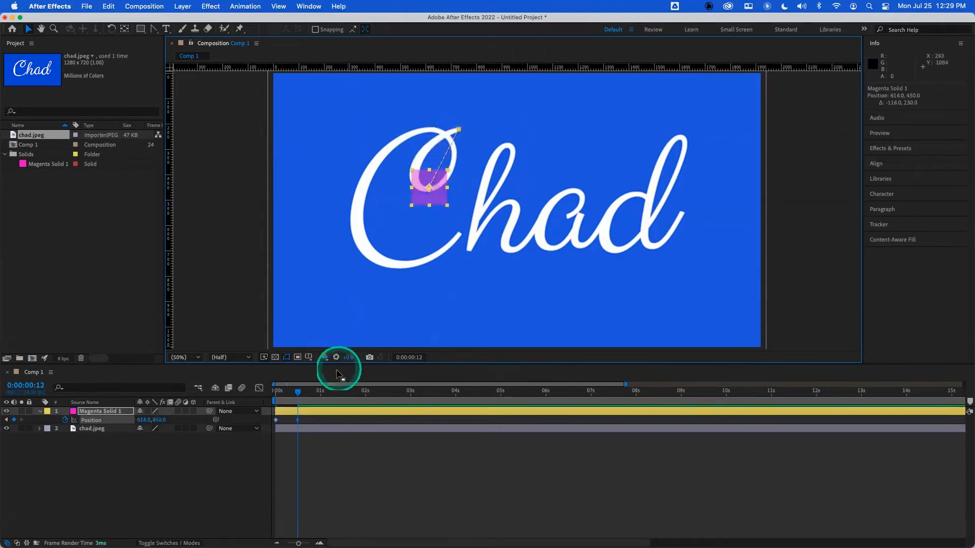
- At 0:00:01:00, move the solid up to the top of the "C" loop to keyframe its Position
left_click(320, 392)
left_click_drag(430, 202, 433, 144)
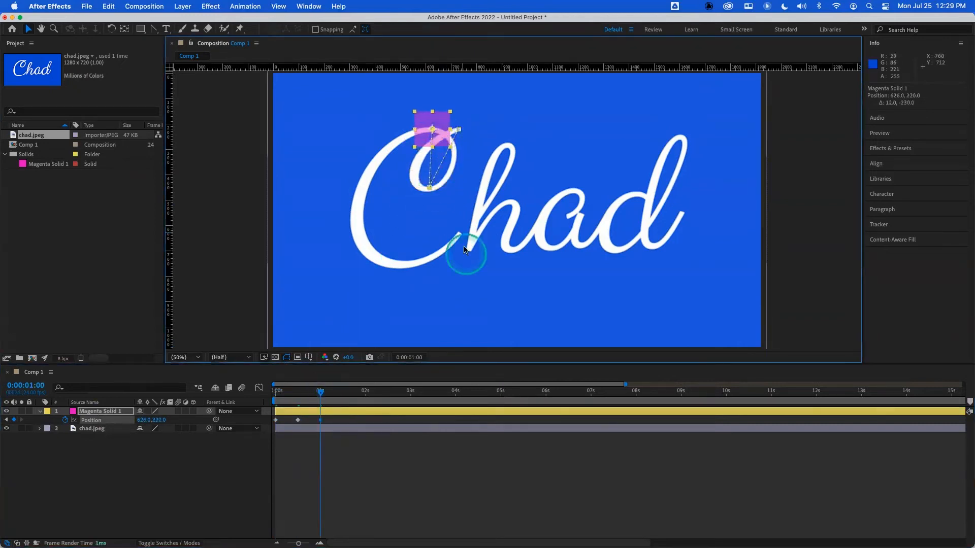
- Lower the chad.jpeg layer's Opacity to 48%
left_click(117, 430)
key("t")
left_click_drag(139, 437, 114, 441)
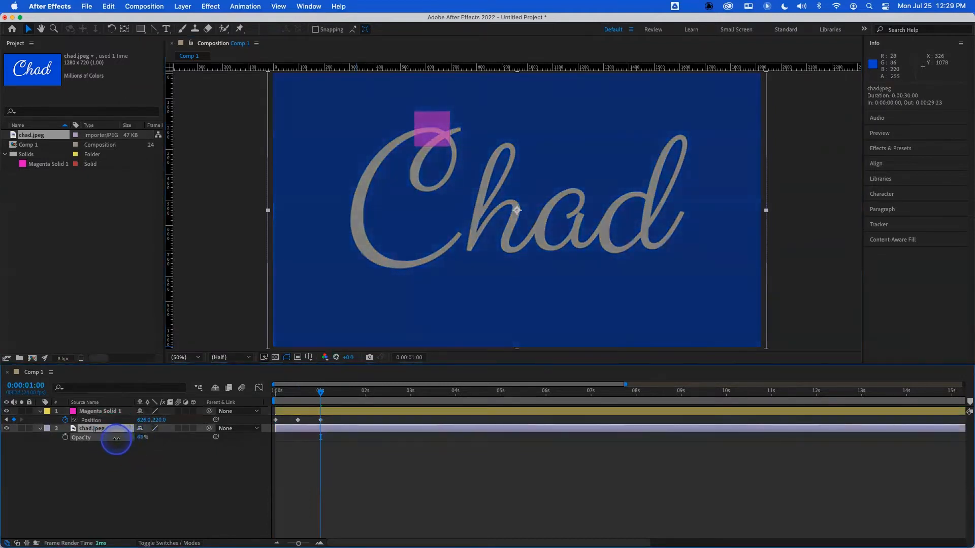
- Reshape the Bezier handles of the first keyframes so the motion path curves around the "C" loop
left_click(99, 411)
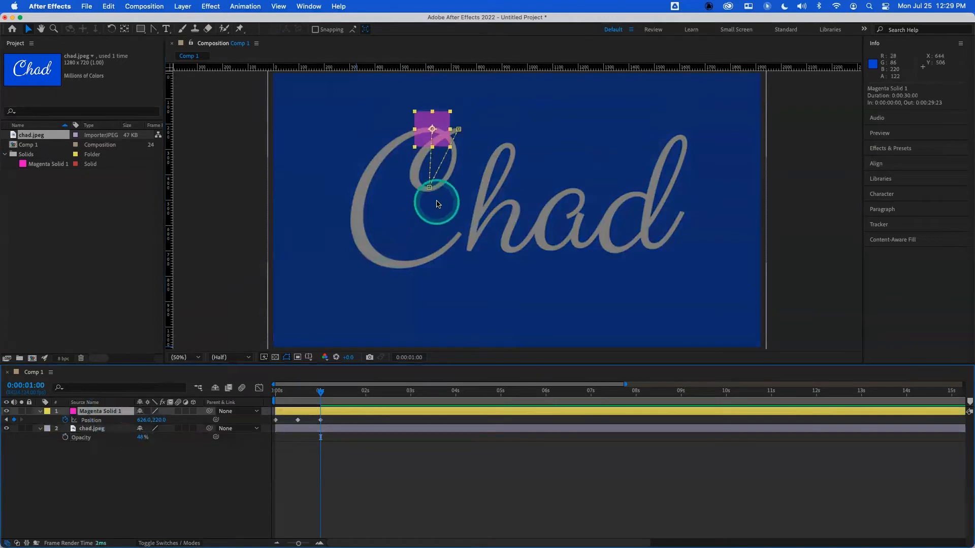
left_click_drag(459, 130, 411, 140)
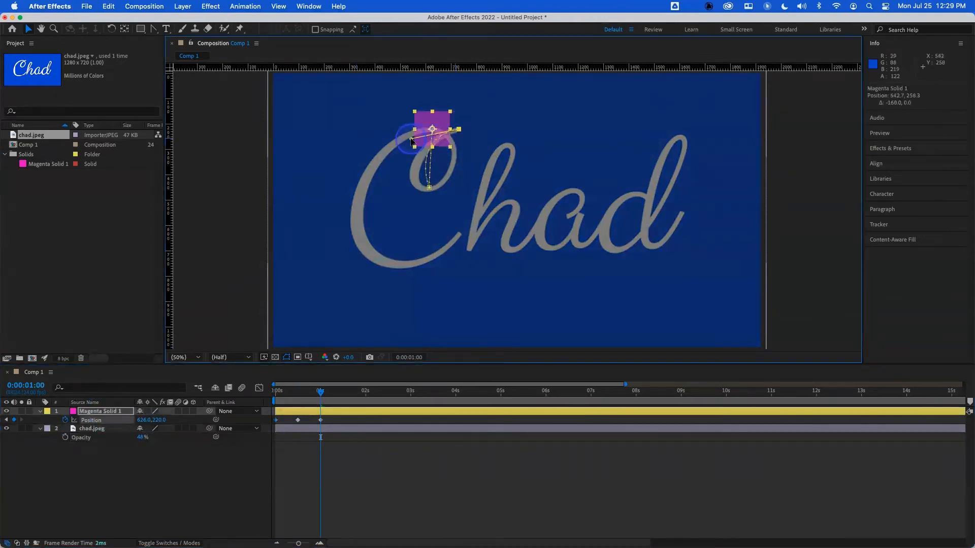
left_click(429, 188)
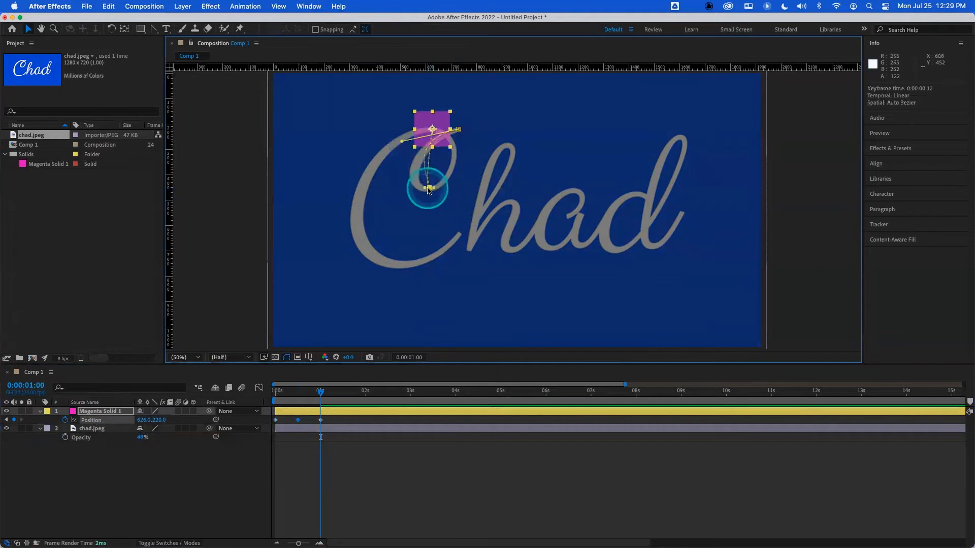
left_click(427, 189, "super")
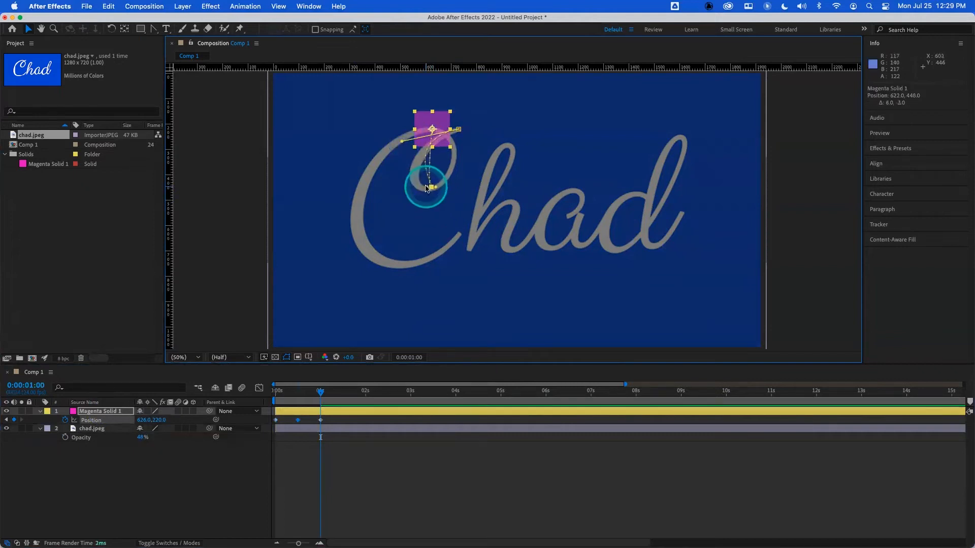
left_click_drag(431, 187, 463, 184)
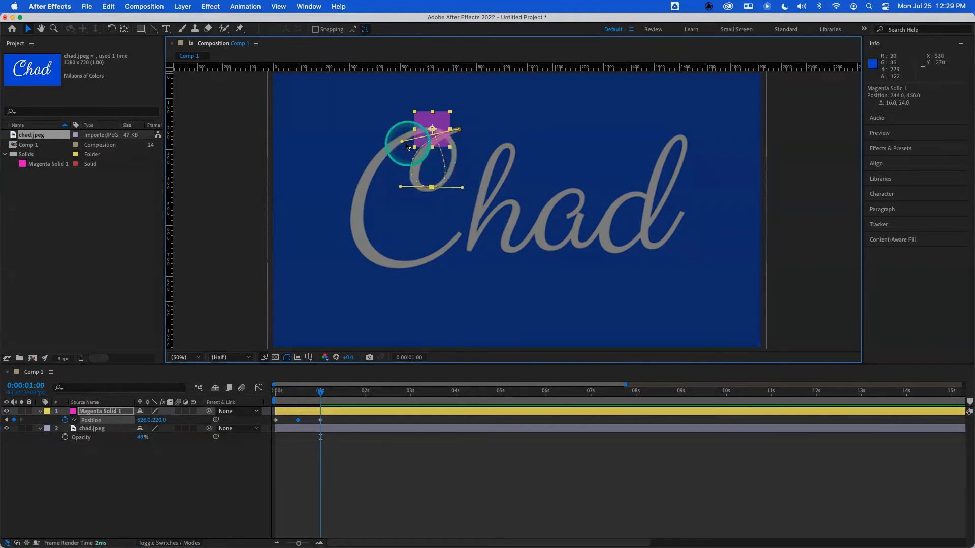
left_click_drag(433, 131, 465, 130)
left_click_drag(432, 186, 430, 188)
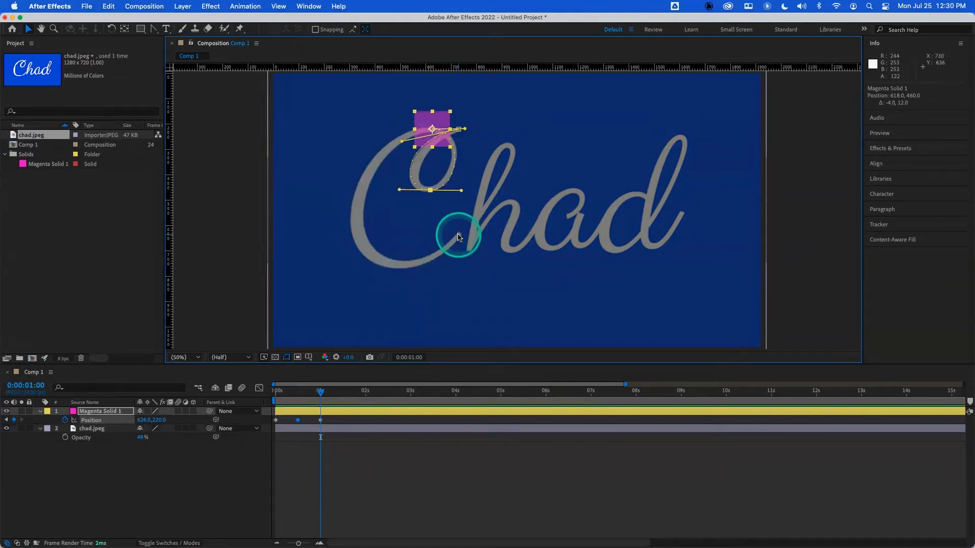
- At 0:00:01:12, move the solid down to the bottom of the "C" stroke to keyframe its Position
left_click(343, 391)
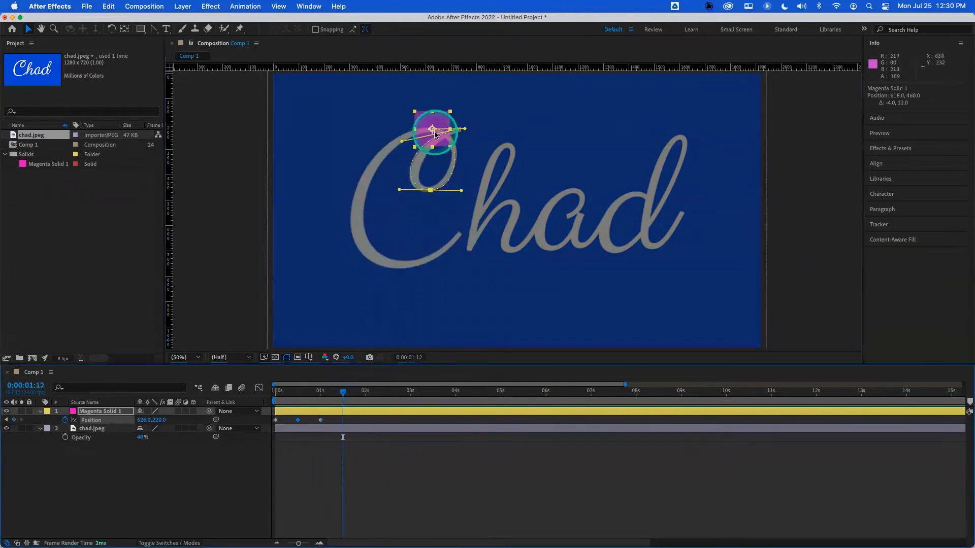
left_click_drag(436, 141, 437, 147)
left_click_drag(437, 185, 438, 263)
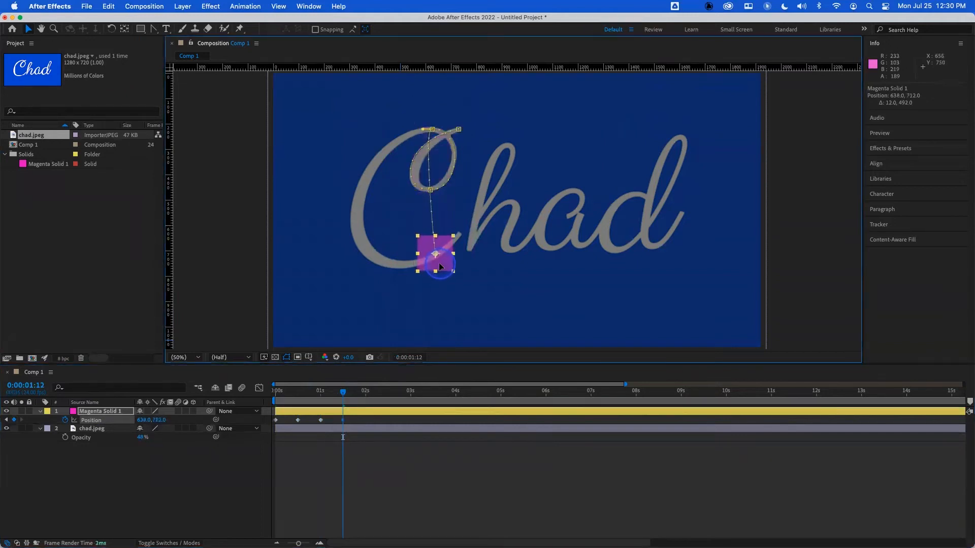
- Drag the Bezier handles of the loop and bottom keyframes so the path follows the outer curve of the "C"
left_click_drag(428, 131, 308, 160)
left_click(435, 256)
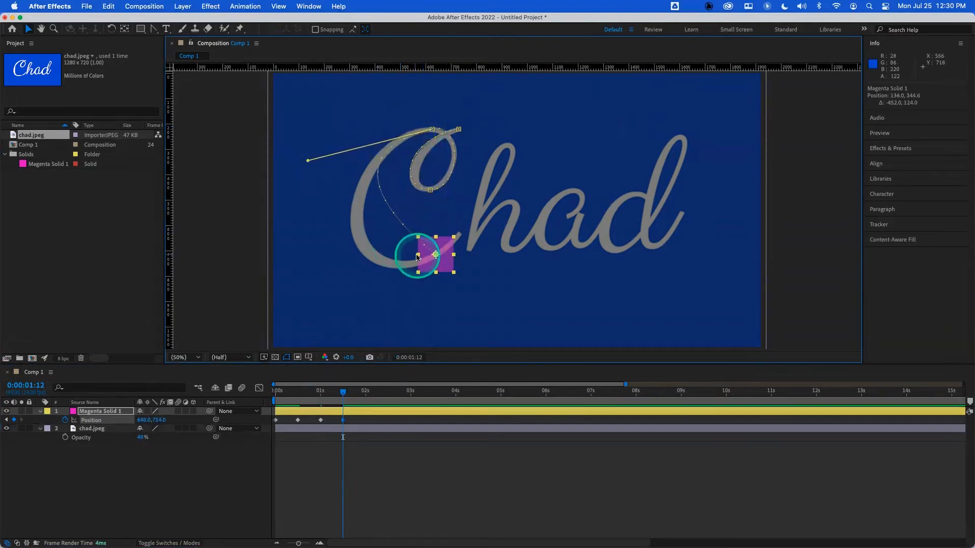
left_click(435, 255)
left_click_drag(434, 239, 351, 314)
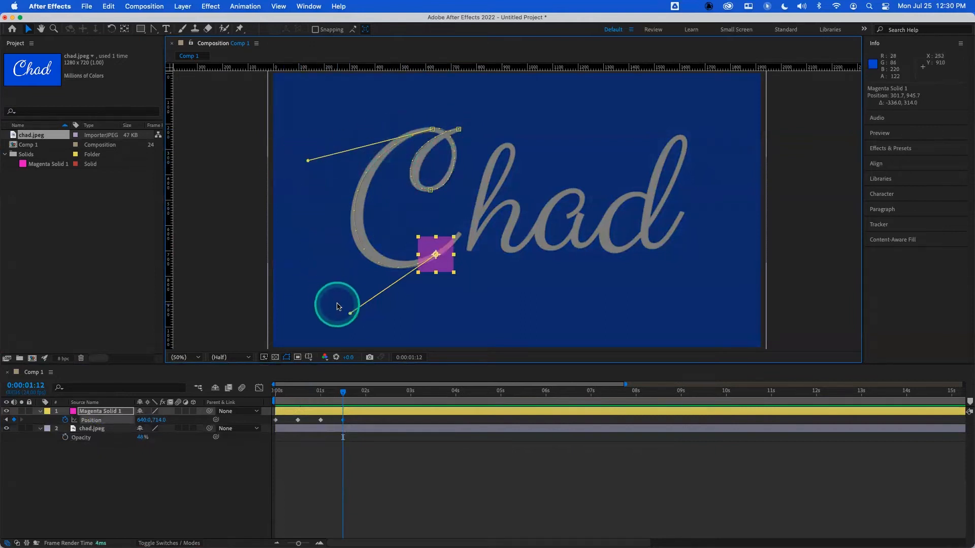
left_click_drag(308, 161, 325, 145)
left_click_drag(350, 315, 344, 317)
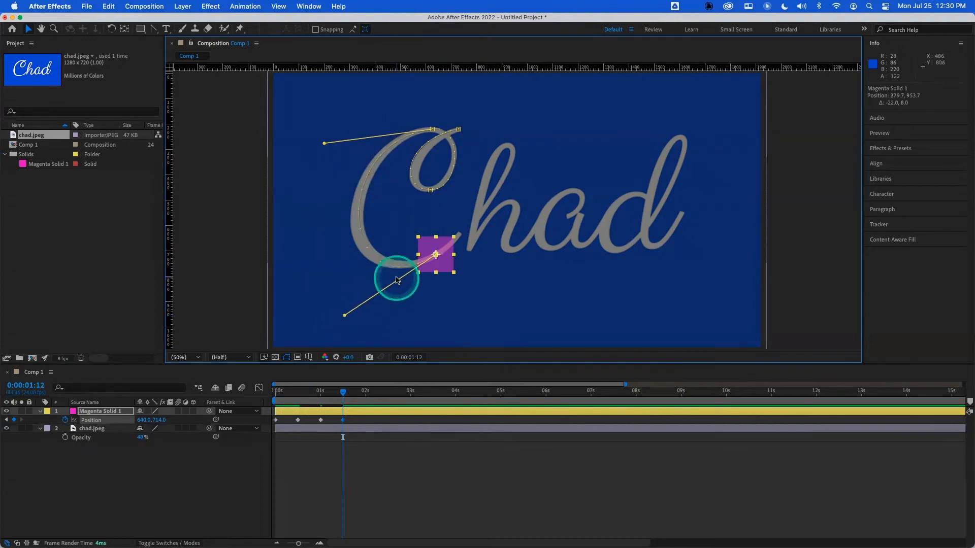
- Keyframe the solid at the top of the "h" at 0:00:02:00 and at its bottom at 0:00:02:12, widening the top keyframe's handle
left_click(364, 391)
left_click_drag(446, 266, 505, 189)
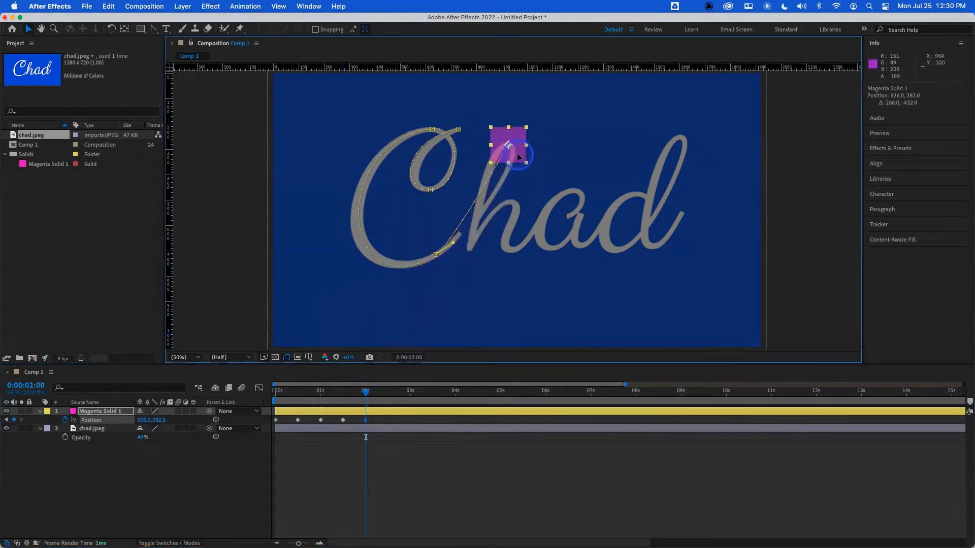
left_click_drag(413, 391, 388, 391)
left_click_drag(509, 145, 474, 252)
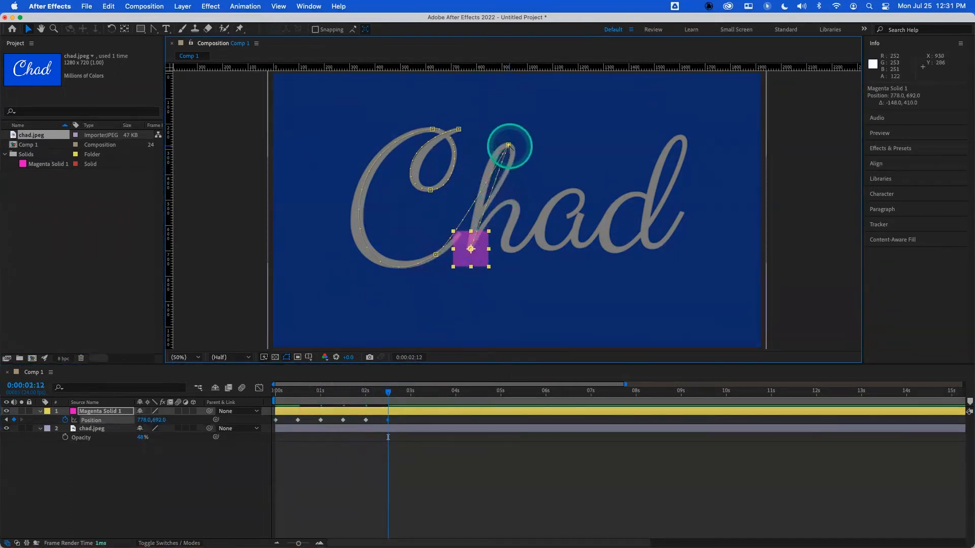
left_click_drag(509, 146, 543, 148)
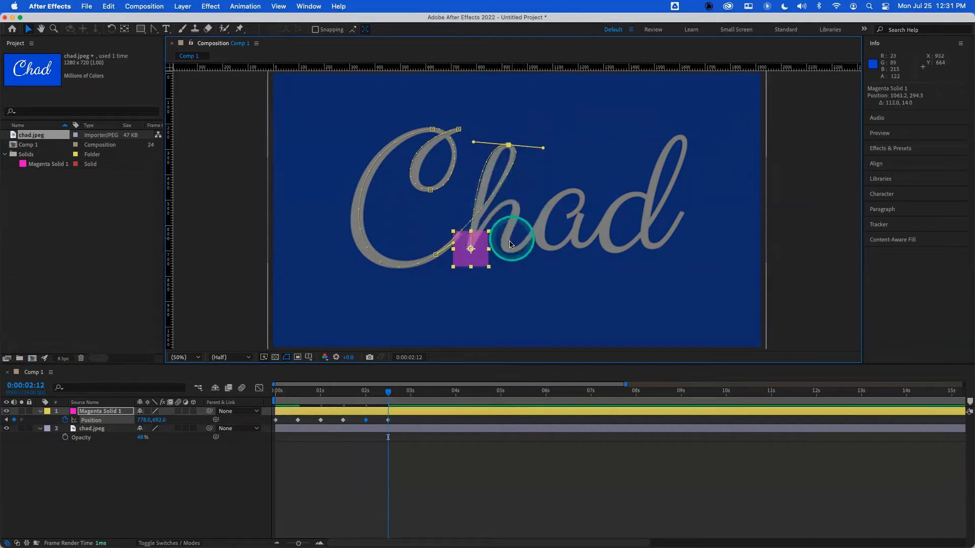
- At 0:00:03:00, move the solid onto the "h" arch and adjust the path handles to follow the stroke
left_click(409, 392)
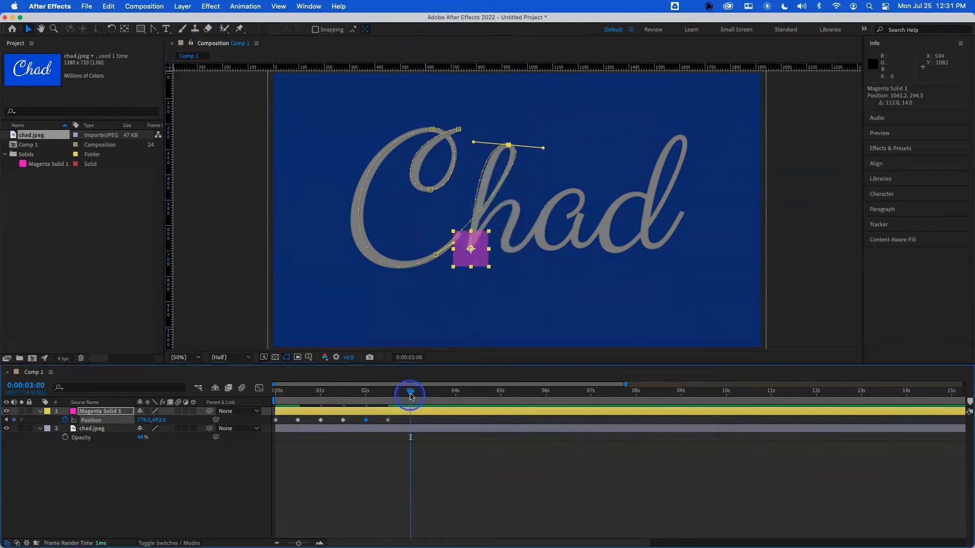
left_click_drag(477, 257, 490, 260)
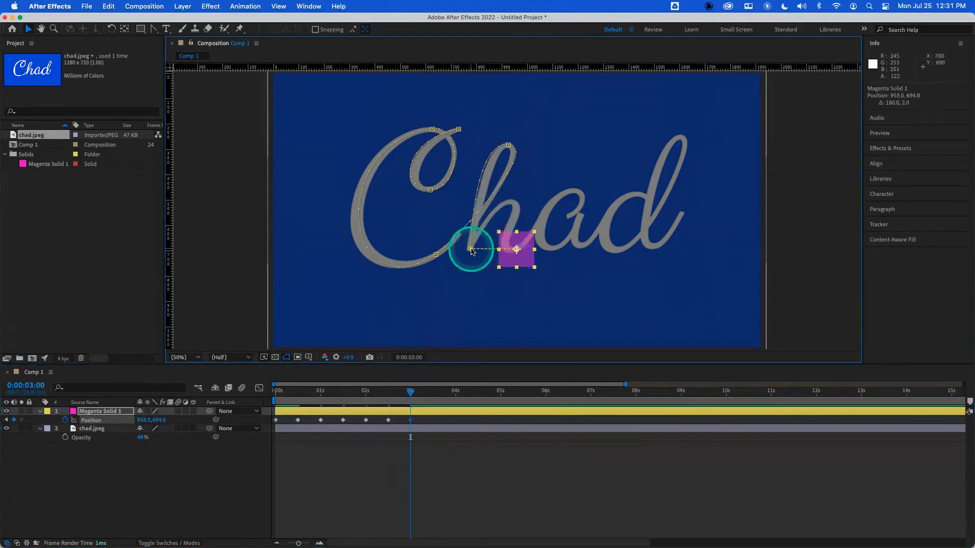
left_click_drag(471, 250, 473, 269)
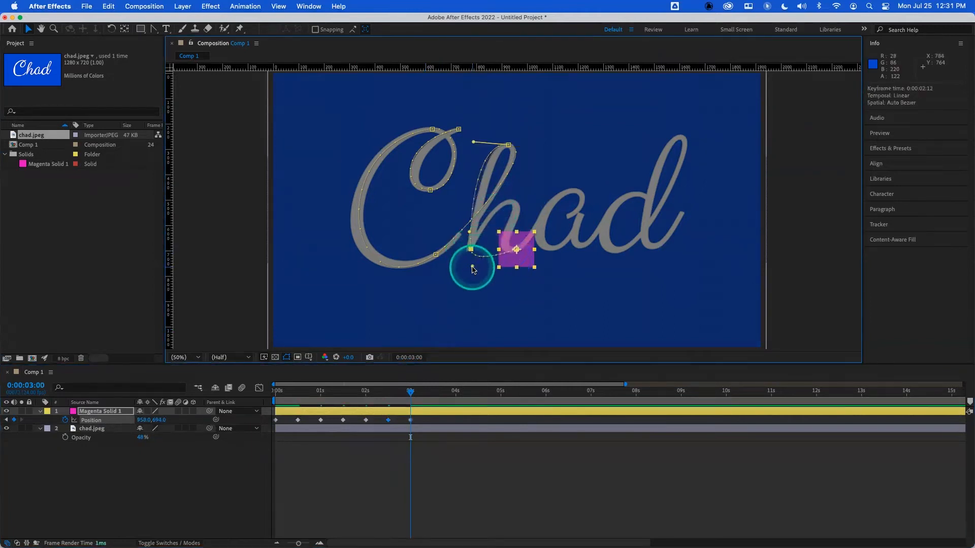
left_click_drag(472, 268, 521, 160)
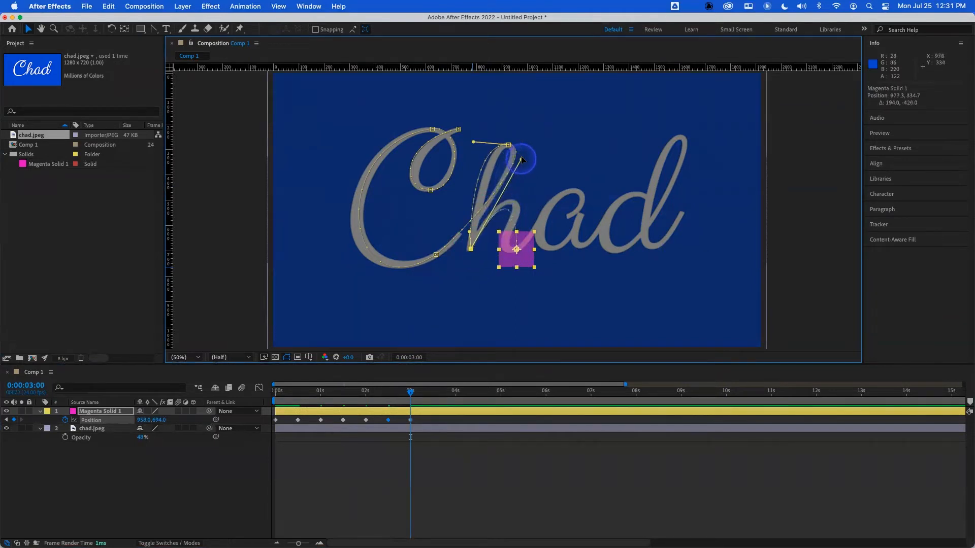
left_click(516, 248)
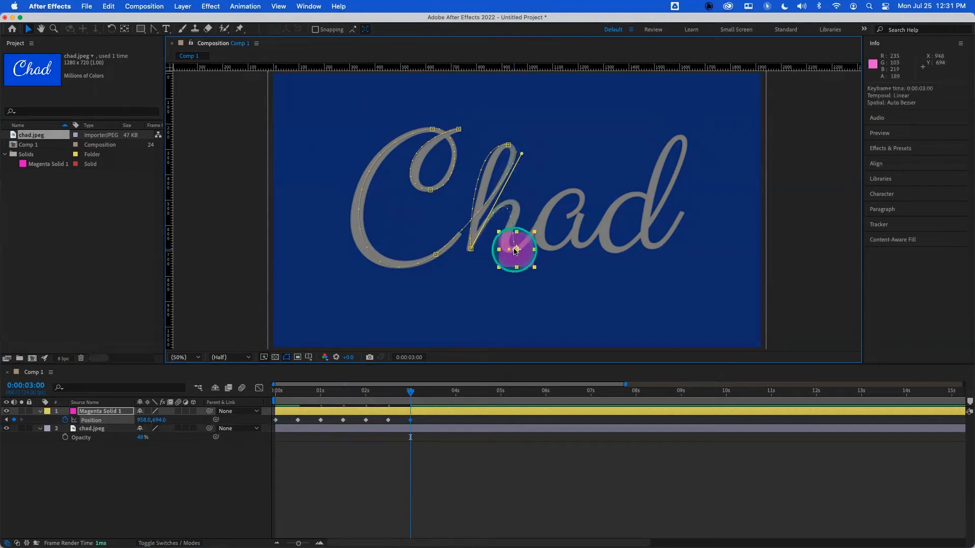
left_click_drag(510, 250, 514, 221)
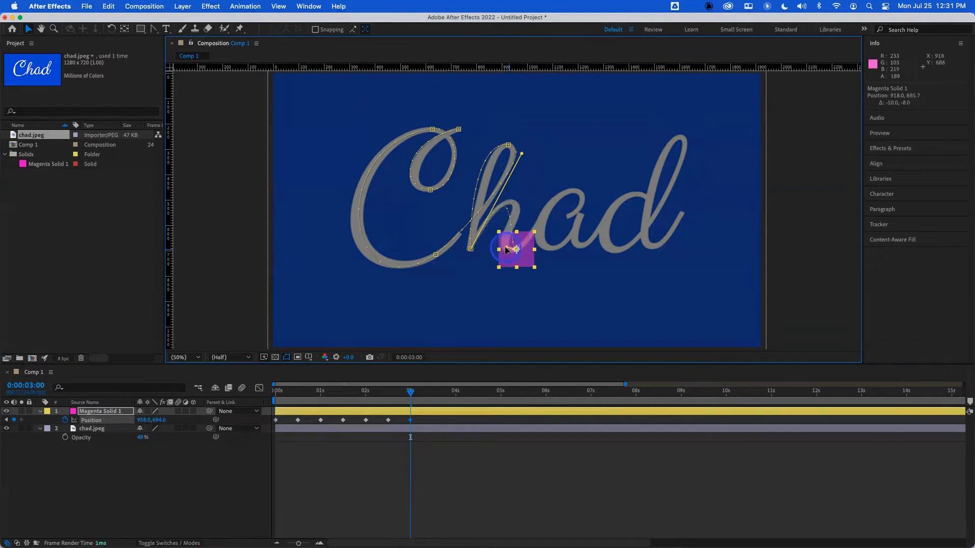
mouse_move(498, 247)
left_mouse_down()
mouse_move(521, 258)
mouse_move(505, 230)
left_mouse_up()
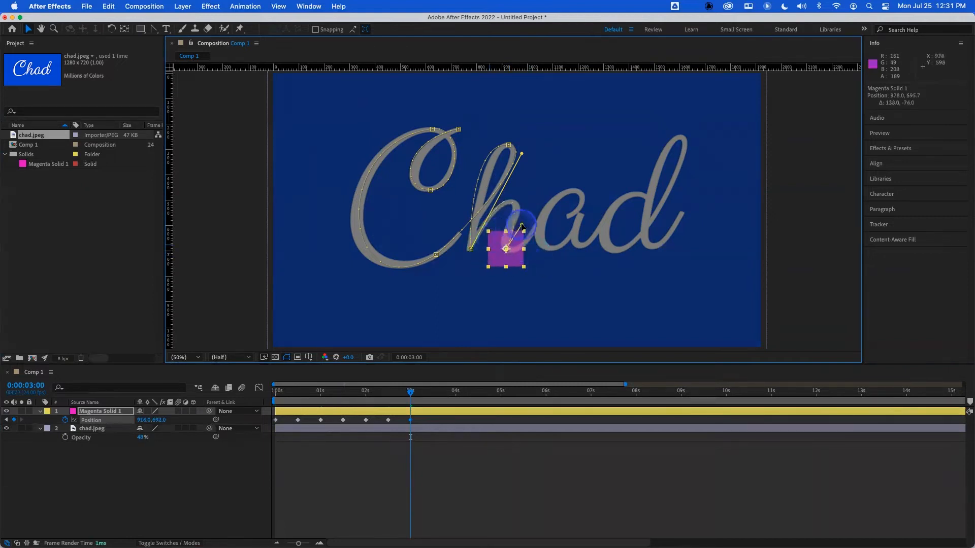
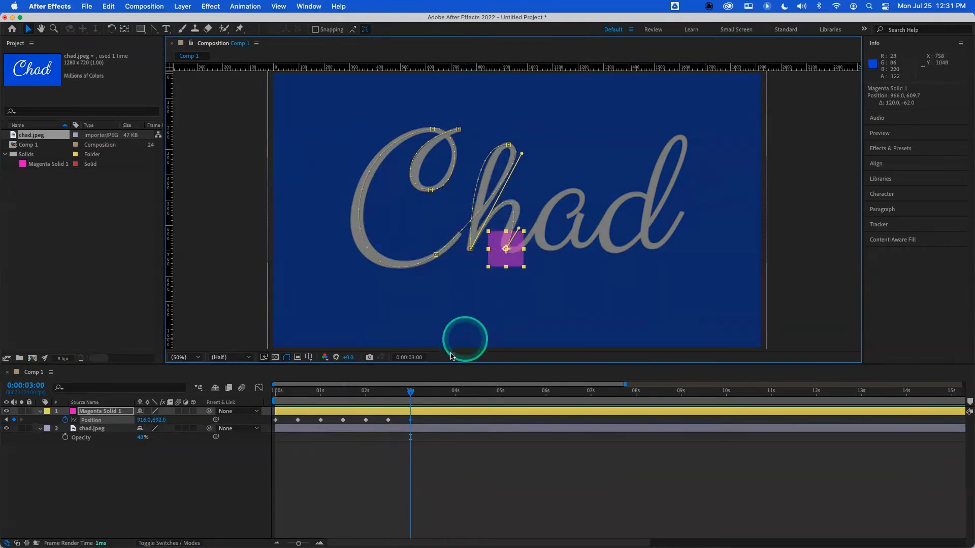
- Import tennisball.png from the AFXClass L2_Animation folder into the project
left_click_drag(410, 391, 257, 394)
left_click(118, 285)
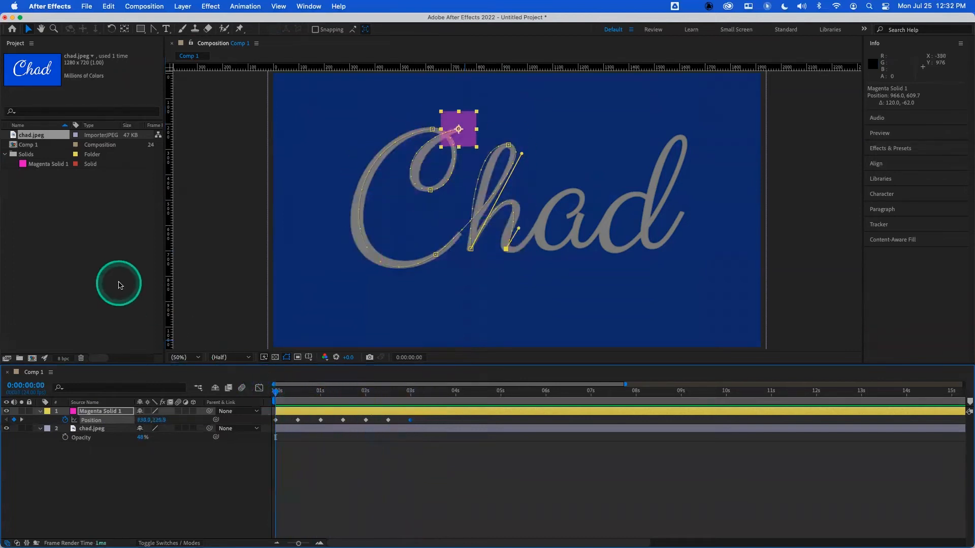
double_click(60, 214)
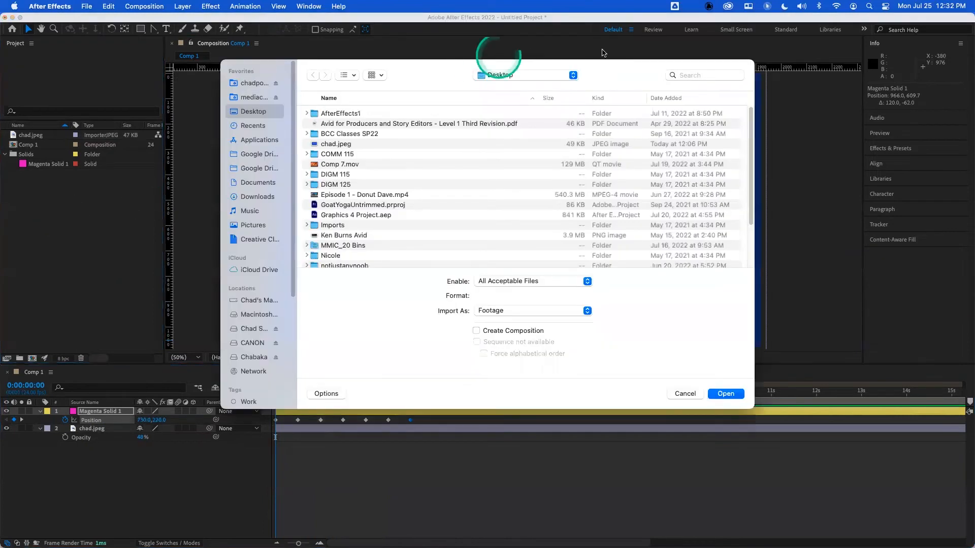
left_click(557, 76)
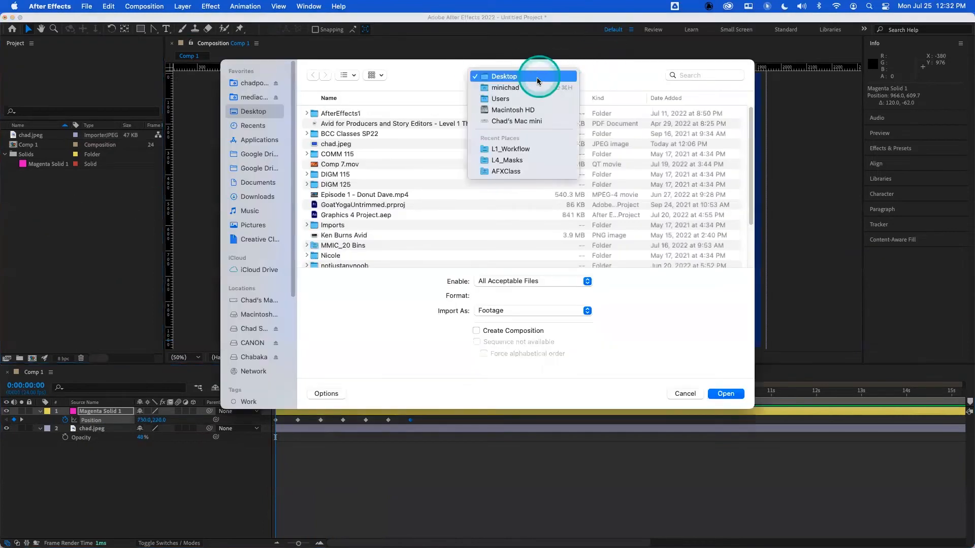
left_click(528, 150)
left_click(505, 77)
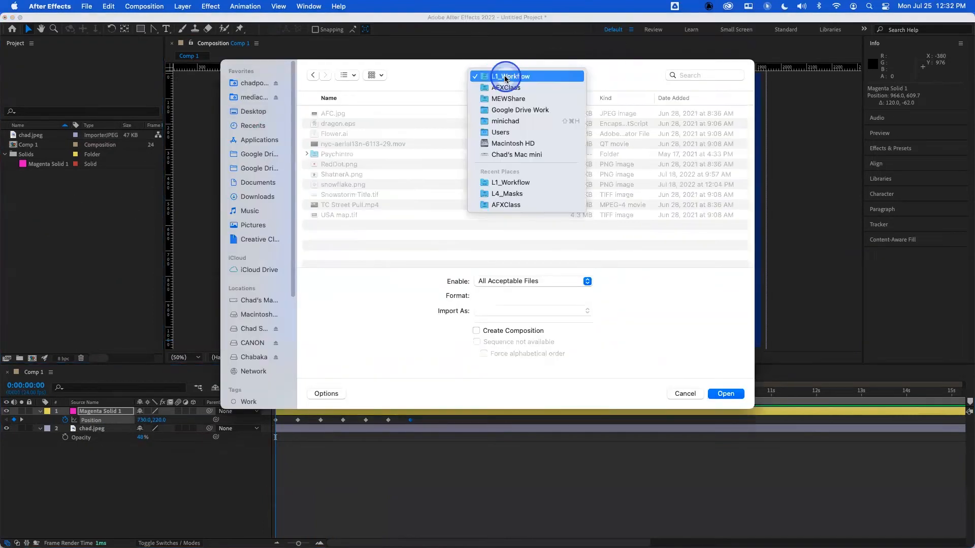
left_click(506, 92)
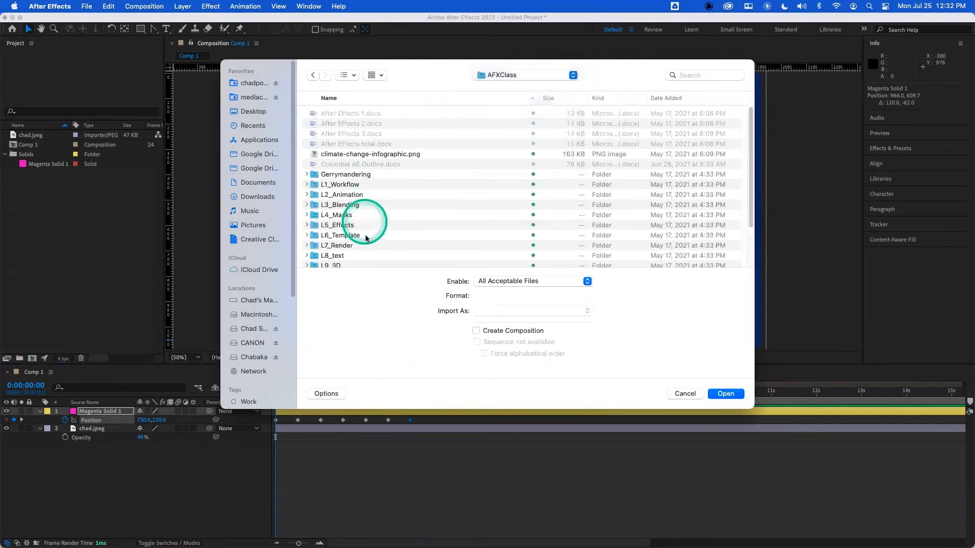
left_click(343, 196)
double_click(344, 196)
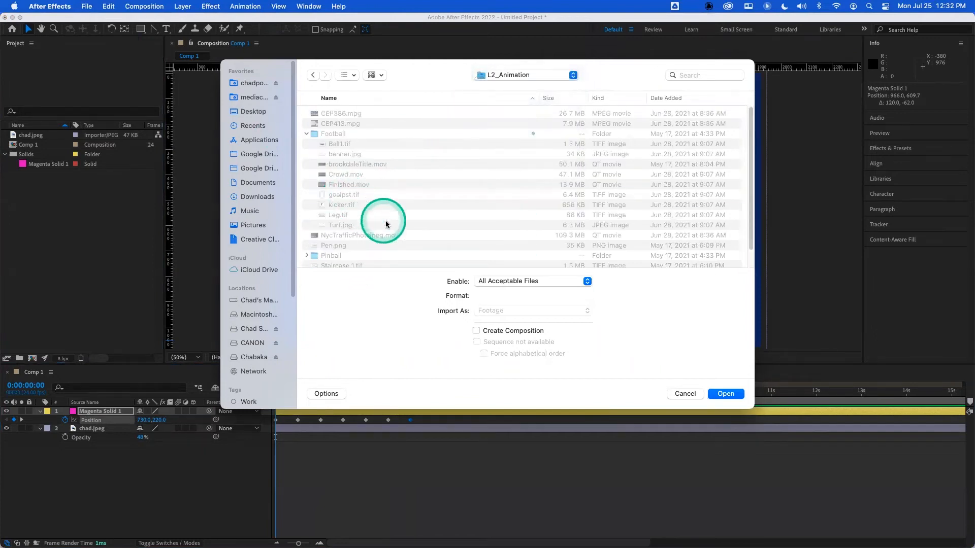
scroll(356, 242, "down", 3)
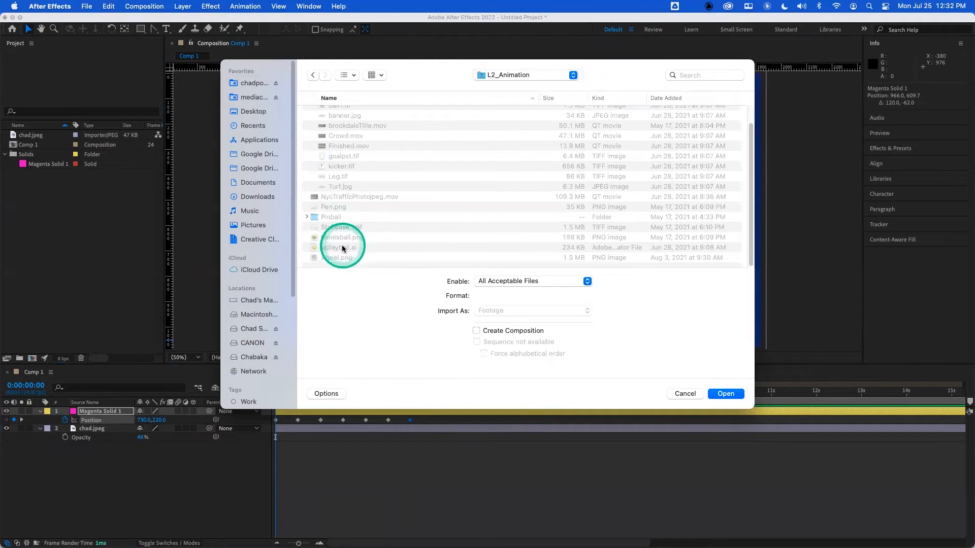
left_click(345, 246)
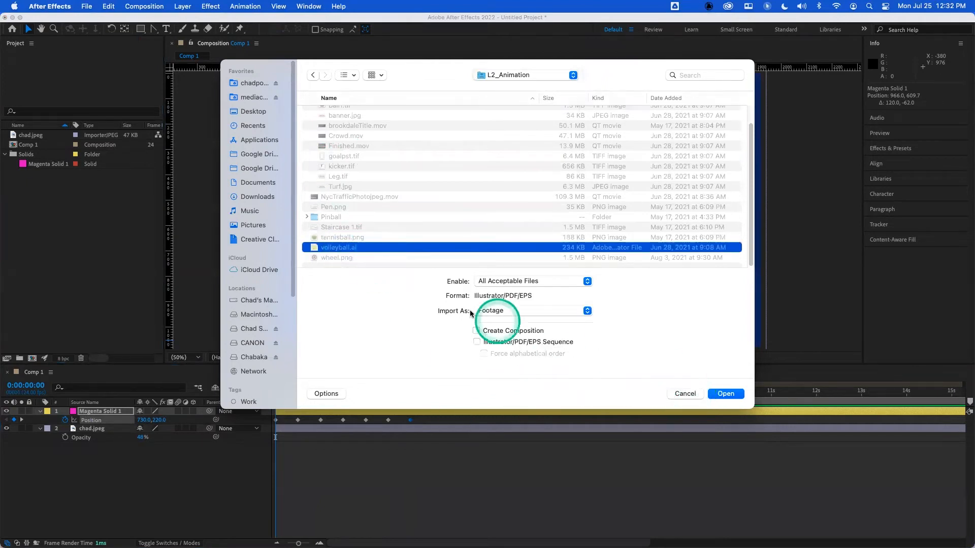
left_click(343, 237)
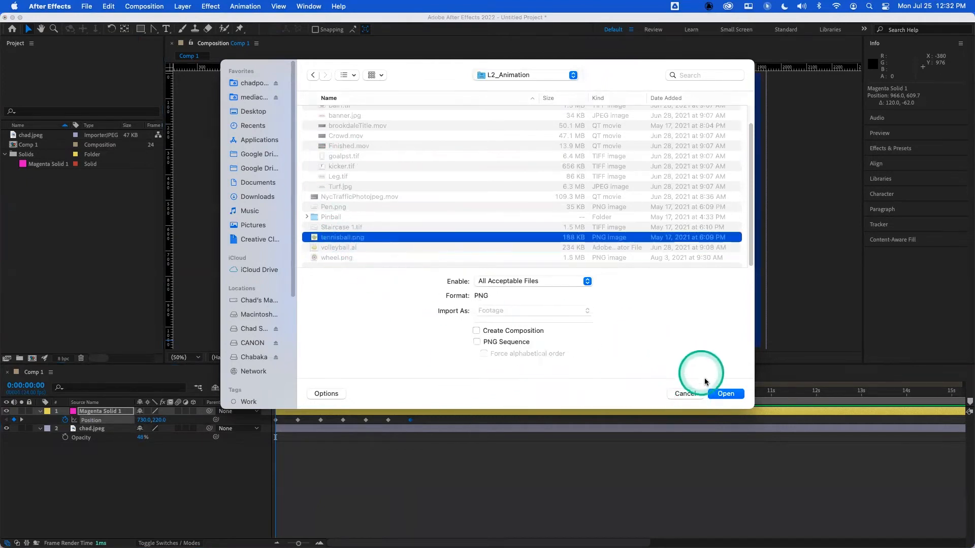
left_click(726, 394)
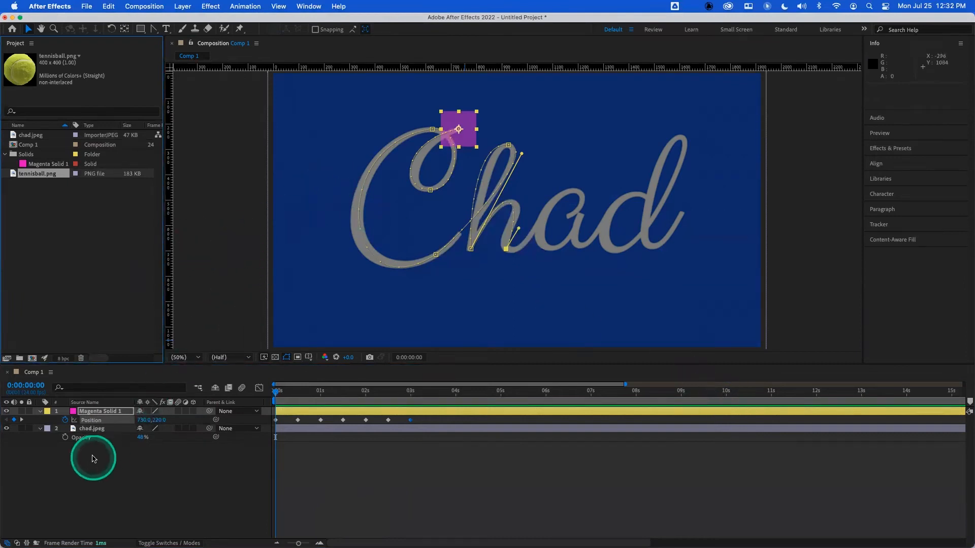
- Delete the solid and chad.jpeg layers and add tennisball.png to the composition
left_click_drag(105, 454, 83, 401)
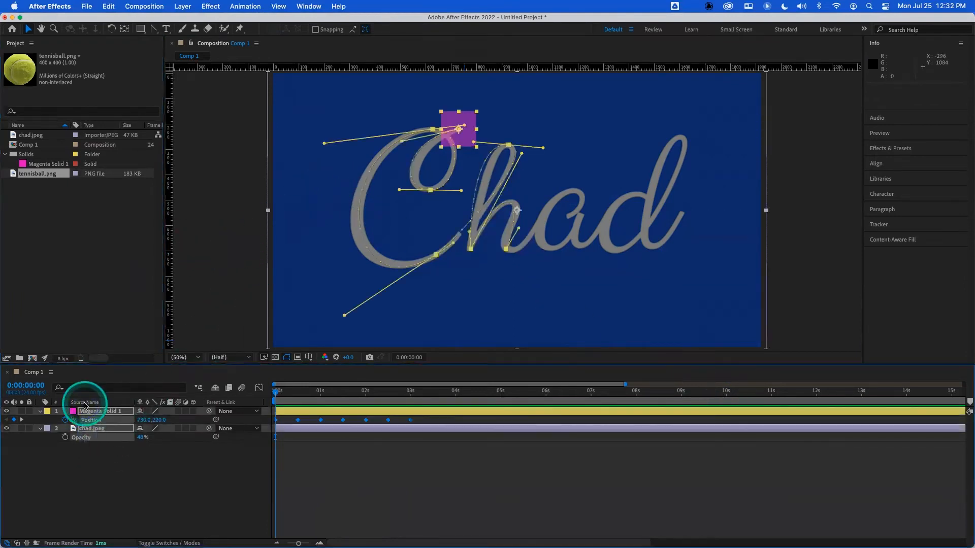
key("Delete")
left_click_drag(39, 174, 409, 181)
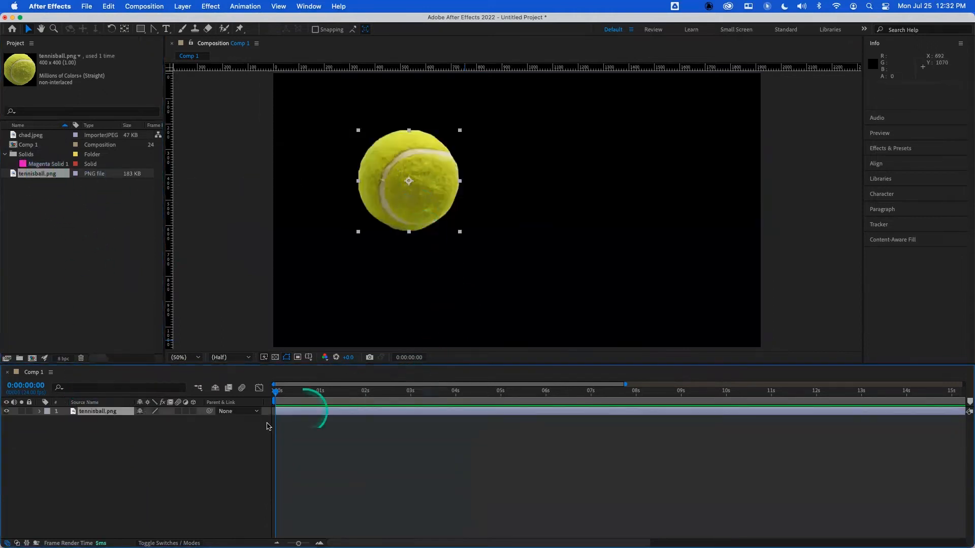
- Scale the tennis ball layer to 25%
key("s")
left_click(151, 420)
key("Return")
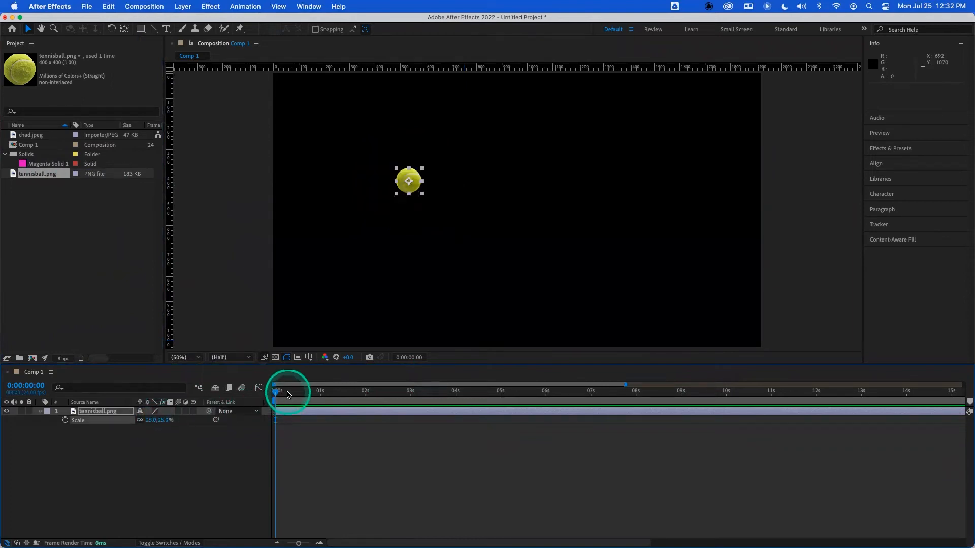
- Move the ball to the upper left of the frame and set a Position keyframe at the start
left_click_drag(413, 179, 366, 148)
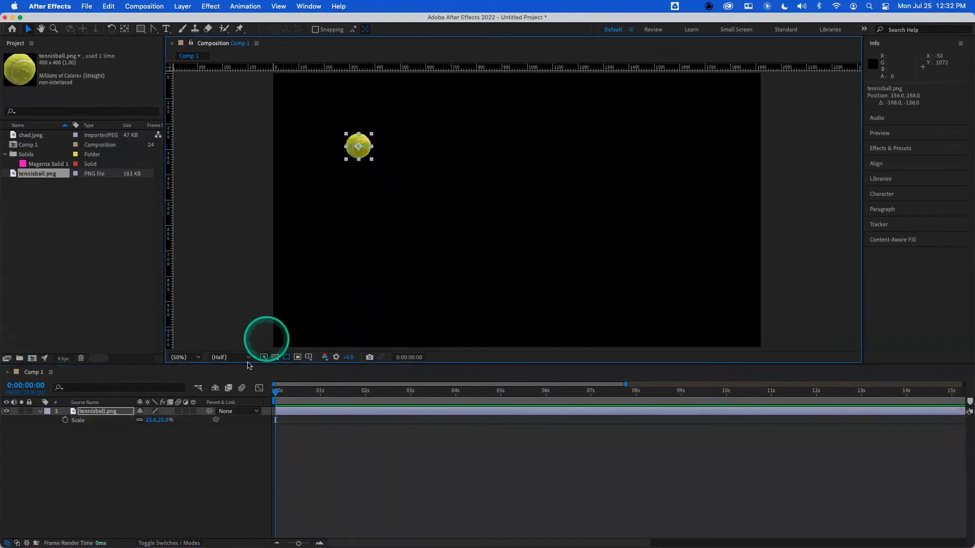
key("p")
left_click(65, 420)
- Keyframe the ball at the bottom center, then at the upper right at 0:00:00:23, forming a V-shaped path
left_click_drag(296, 405, 299, 394)
left_click_drag(363, 147, 494, 356)
left_click(319, 392)
left_click(490, 345)
left_click_drag(493, 338, 625, 171)
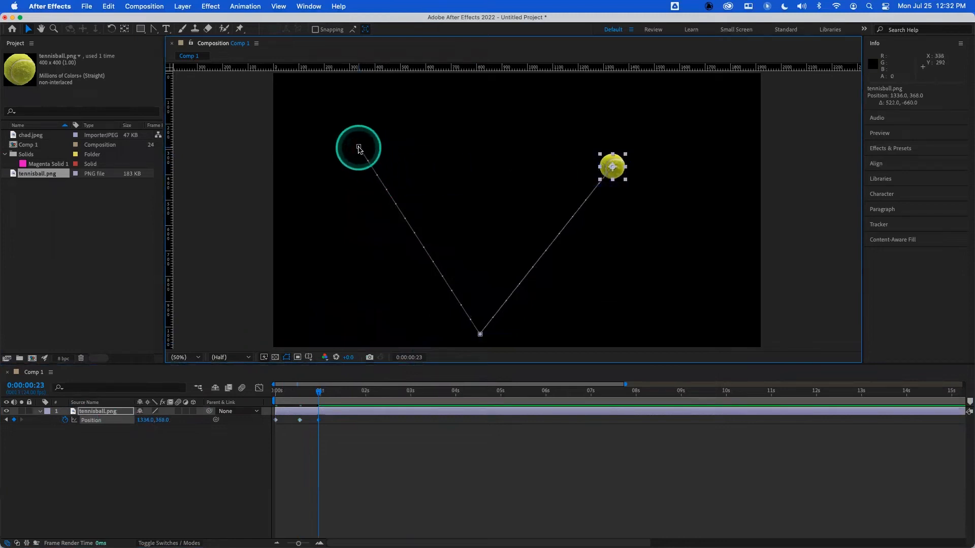
- Pull Bezier handles out of the first and last keyframes so the path becomes a bouncing arc
left_click_drag(359, 147, 439, 148)
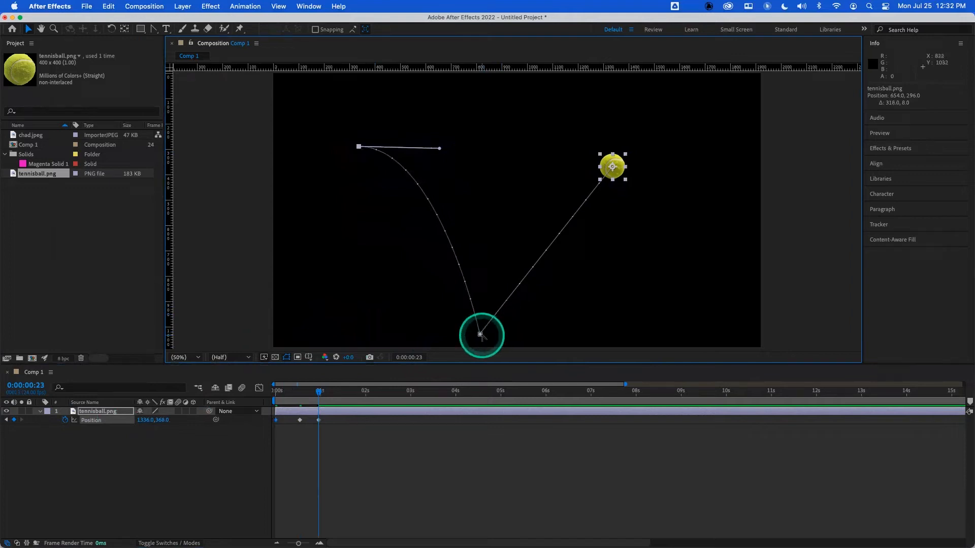
left_click(603, 167)
left_click_drag(604, 167, 546, 156)
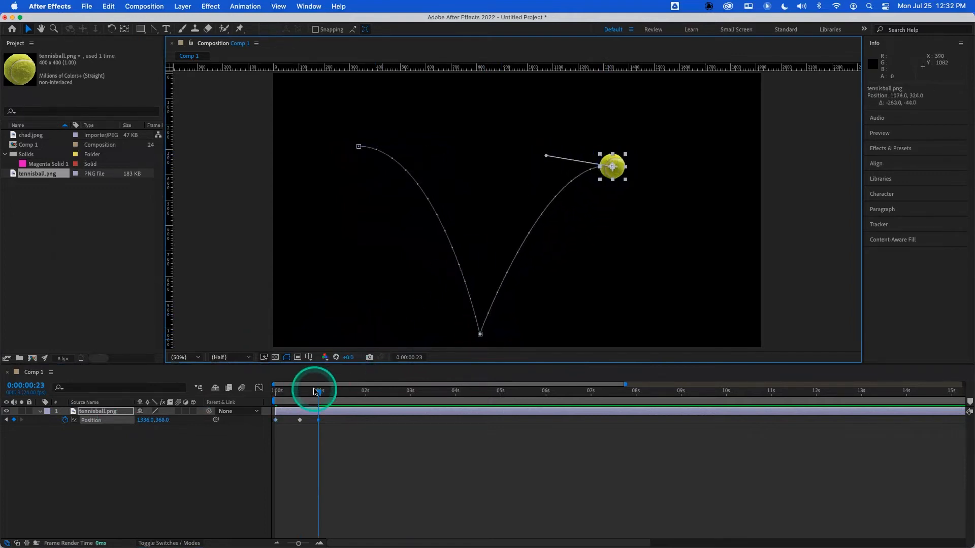
- Preview the bouncing ball animation from the start several times
left_click_drag(314, 392, 267, 388)
key("space")
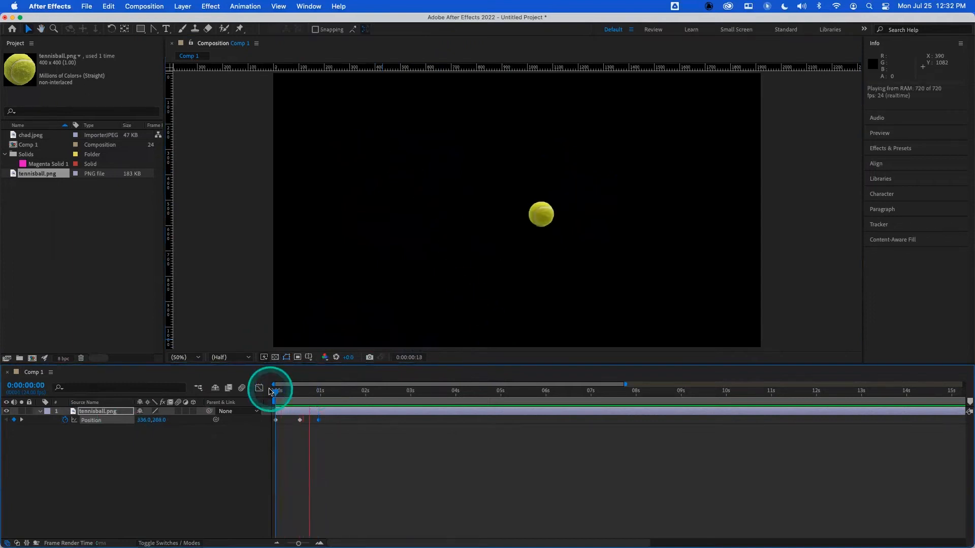
key("space")
left_click_drag(305, 389, 263, 386)
key("space")
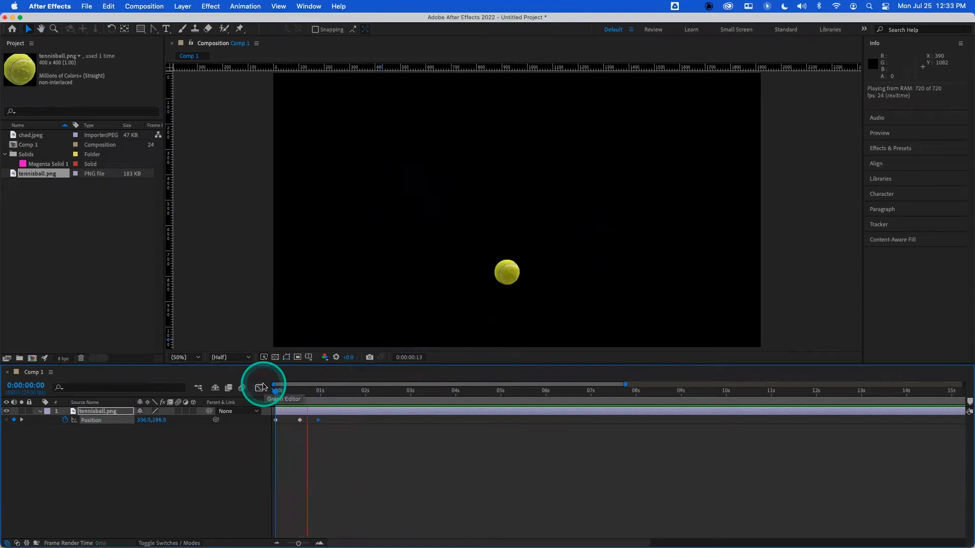
left_click_drag(299, 392, 262, 392)
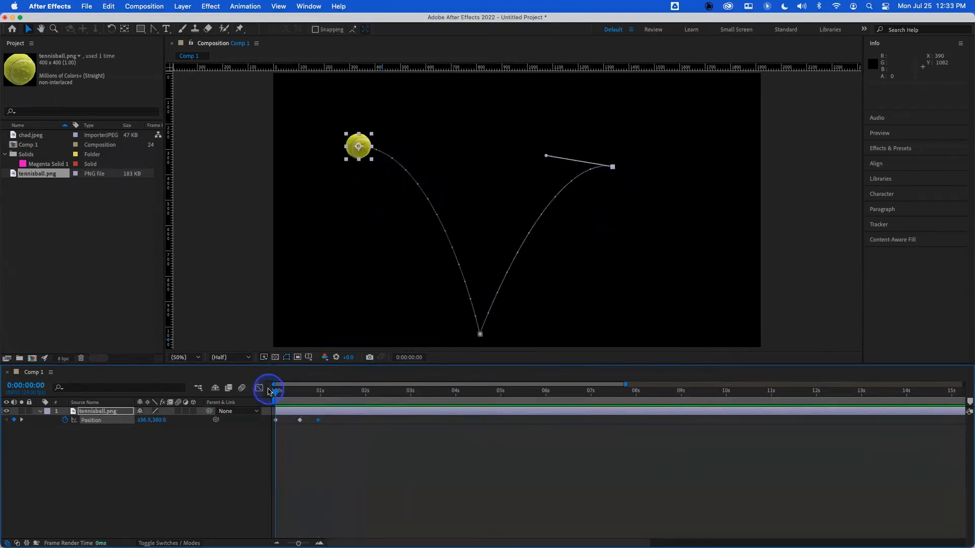
key("space")
left_click_drag(299, 394, 268, 394)
key("space")
key("space")
key("space")
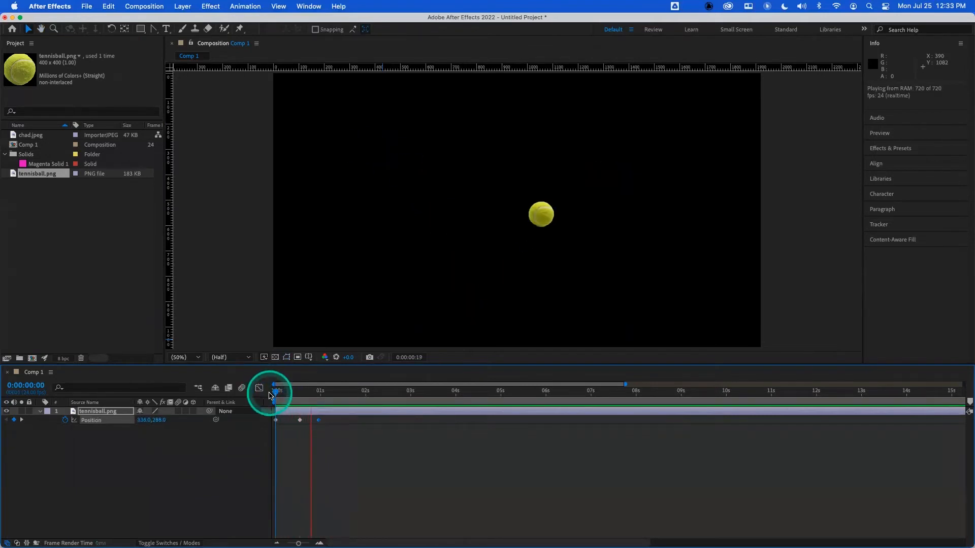
key("space")
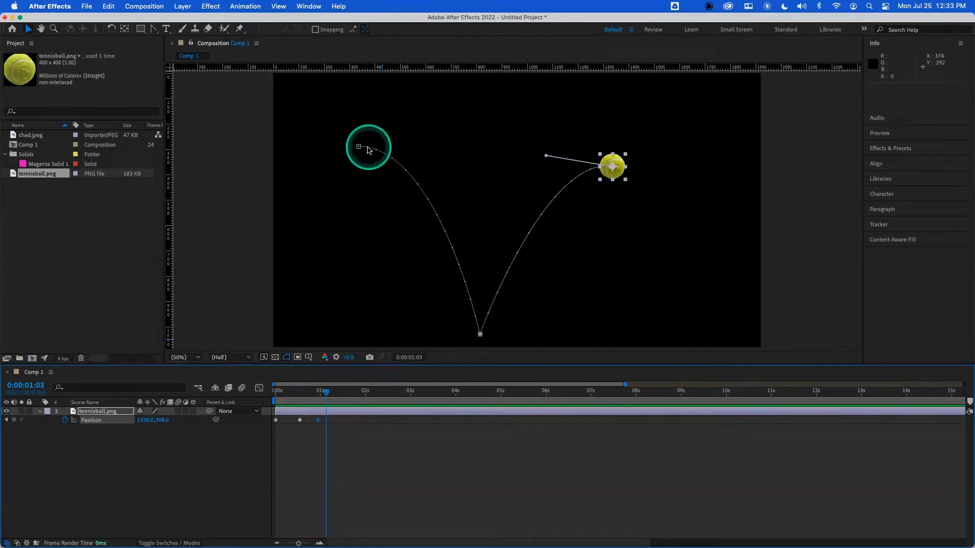
- Switch to Chrome, search Google for bezier game and open The Bézier Game site
mouse_move(323, 547)
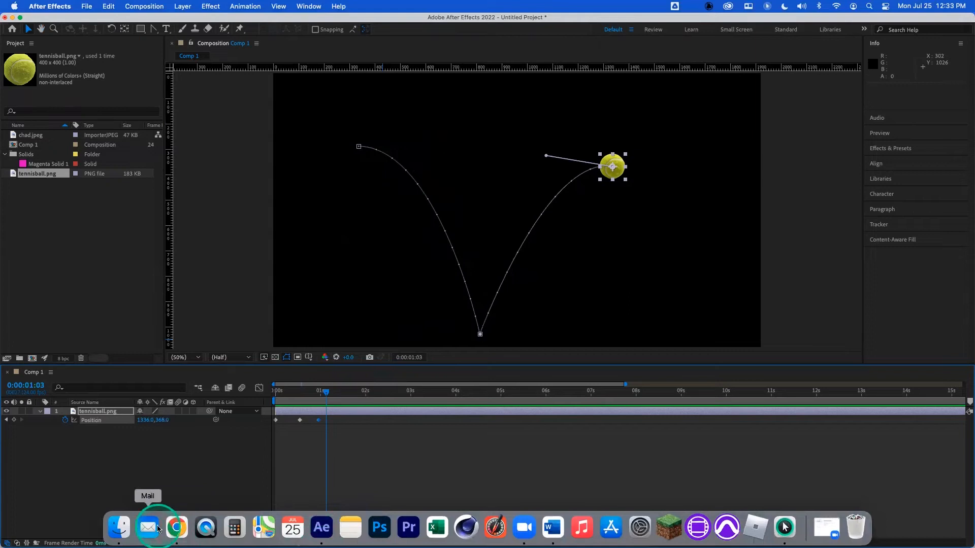
left_click(176, 528)
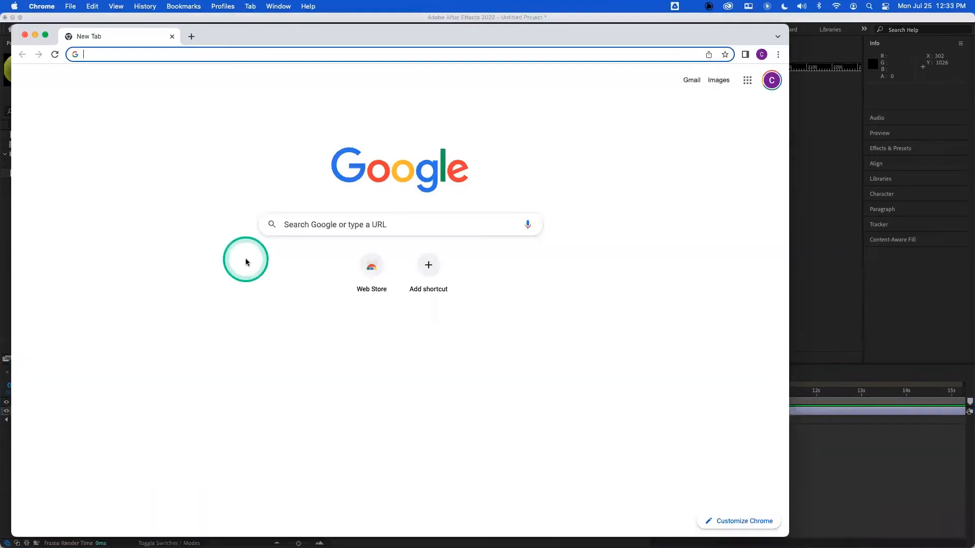
type("bezier game")
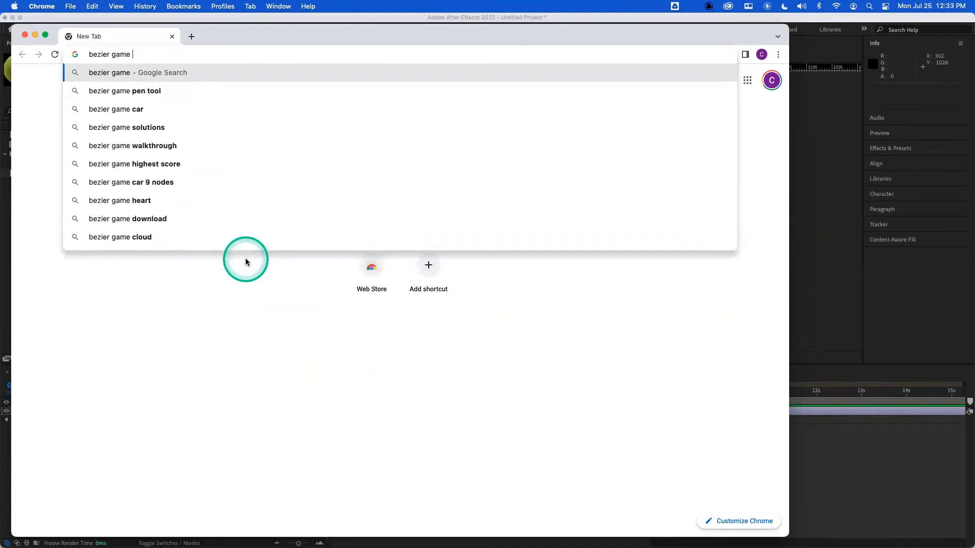
key("Return")
left_click(168, 178)
- Trace the first tutorial path with pen-tool anchor points, then skip the remaining tutorial stages
left_click(356, 247)
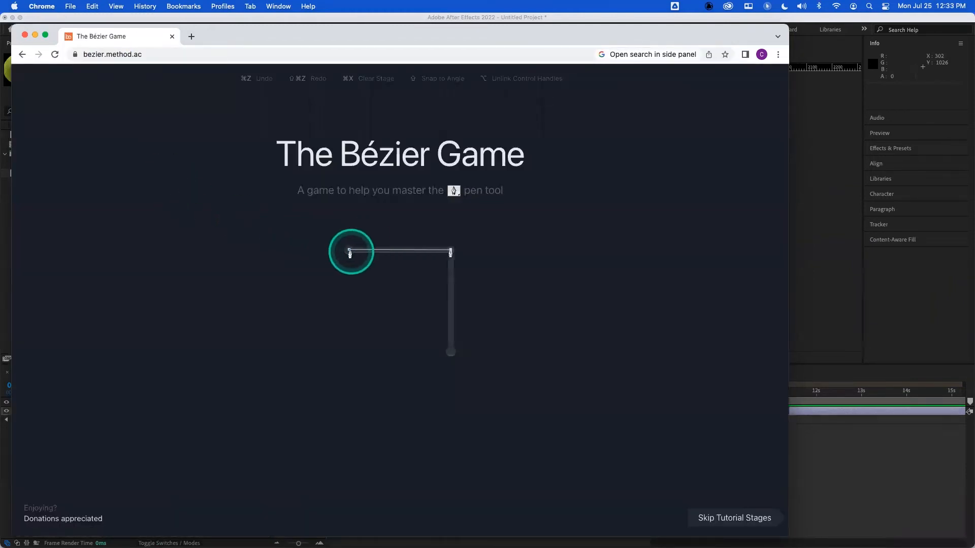
left_click(349, 251)
left_click(451, 250)
left_click(451, 352)
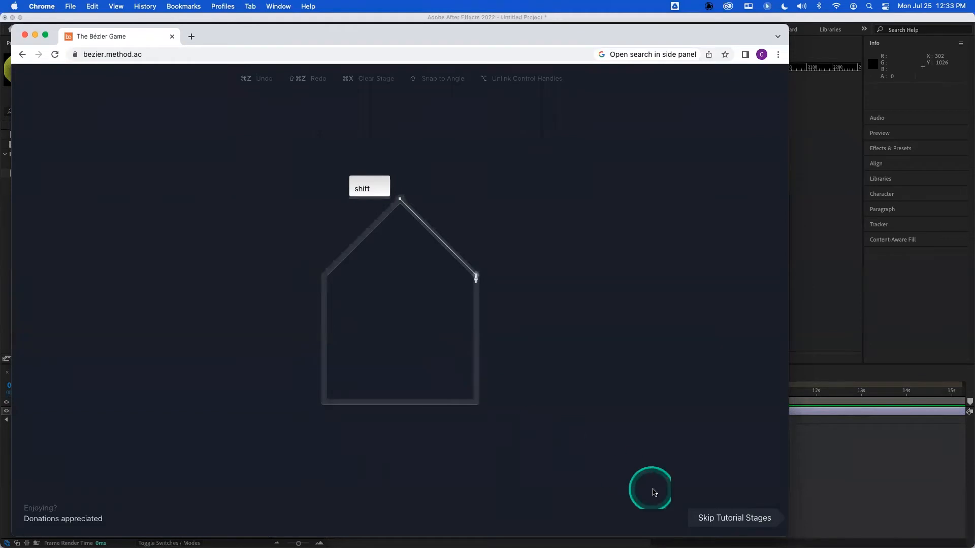
left_click(710, 517)
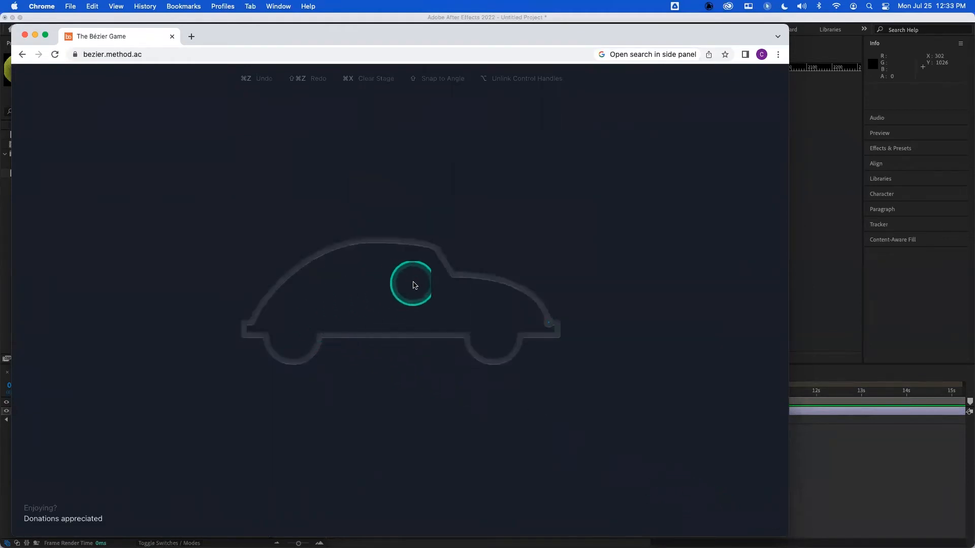
- Begin tracing the car outline at the rear bumper, dragging a curved node around the rear wheel arch
left_click(549, 324)
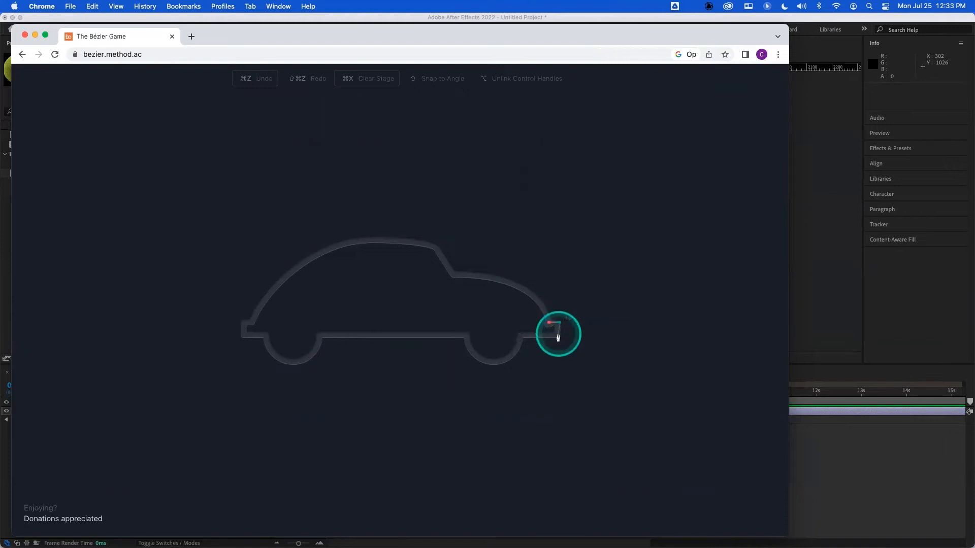
left_click(558, 336)
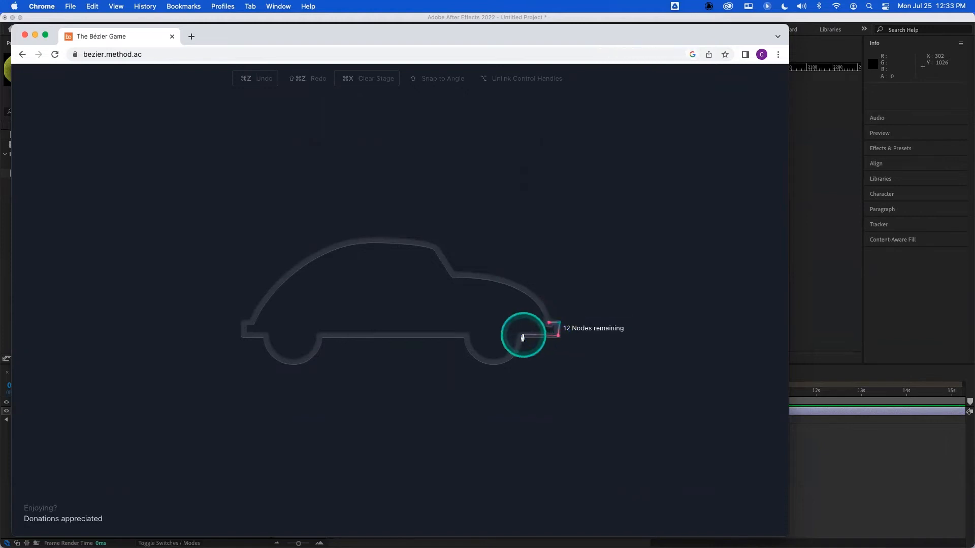
left_click(522, 336)
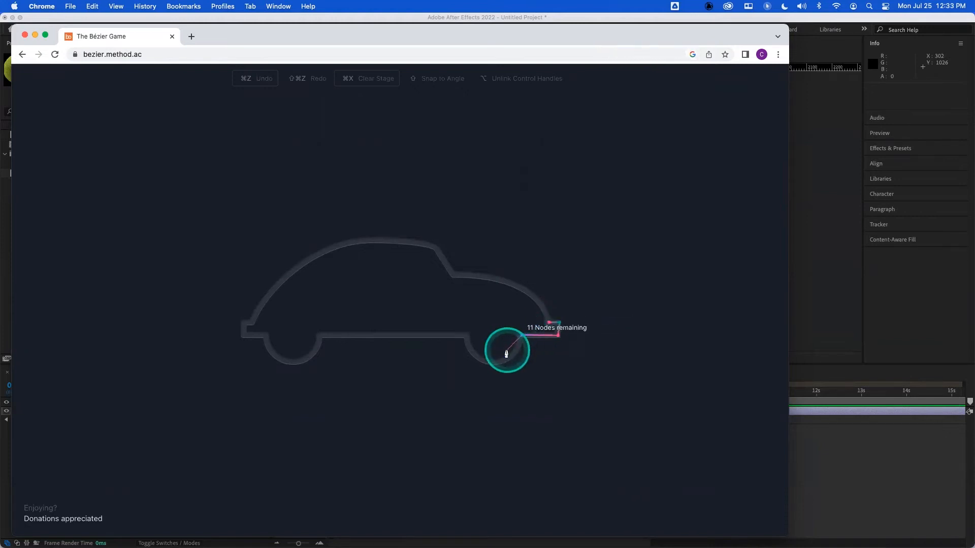
left_click_drag(495, 361, 477, 364)
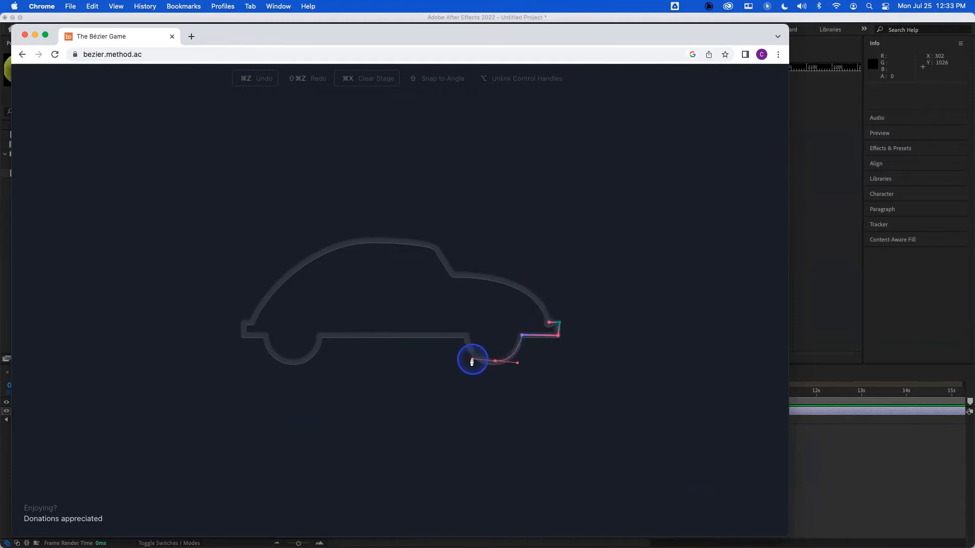
left_click_drag(470, 362, 471, 362)
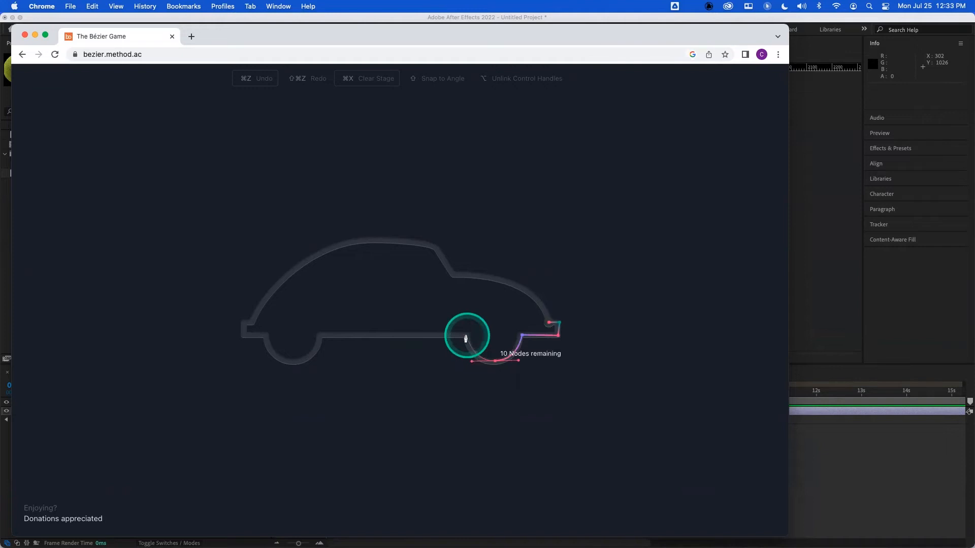
- Trace the car's underside, front wheel arch and rear corner with nodes, curving the node around the wheel arch
left_click(465, 338)
left_click(320, 335)
left_click_drag(291, 365, 264, 365)
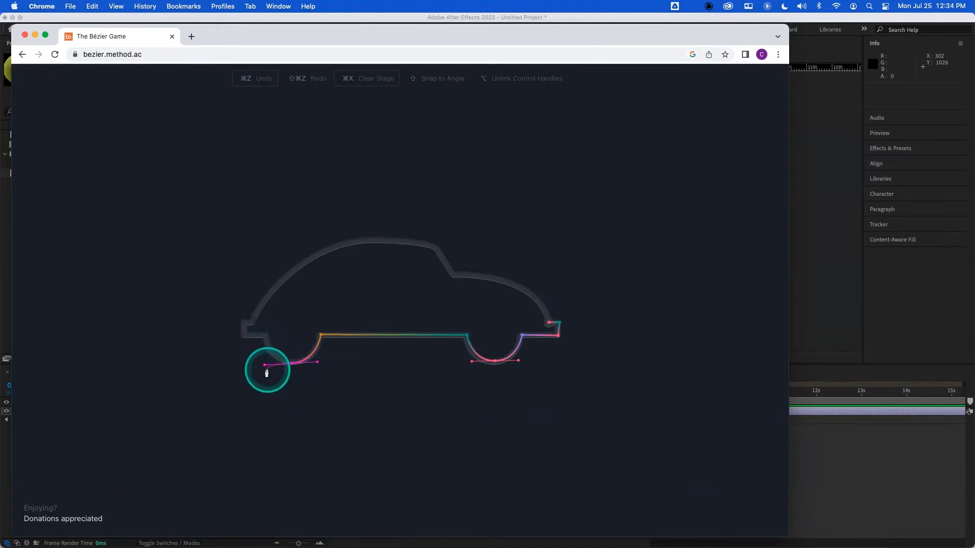
left_click_drag(267, 372, 292, 363)
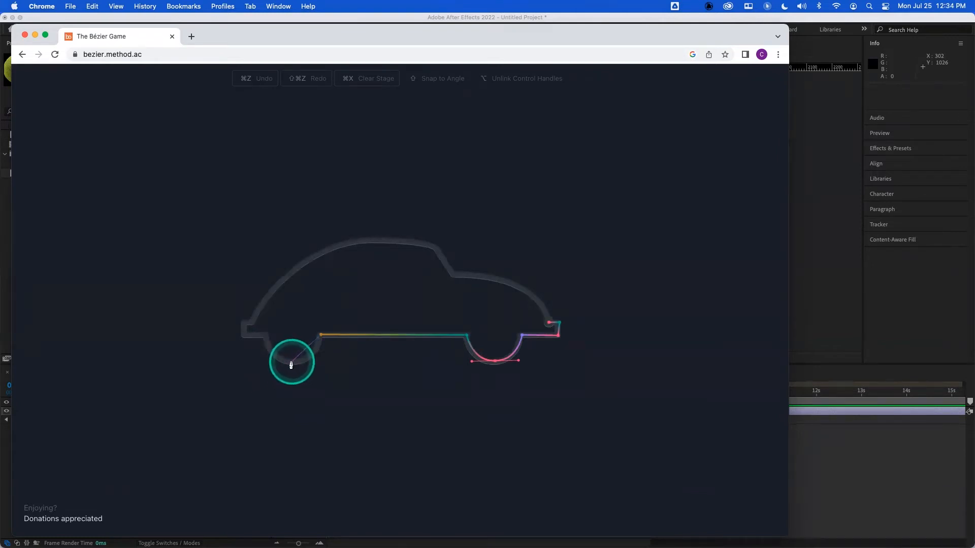
left_click_drag(292, 362, 267, 362)
left_click(265, 337)
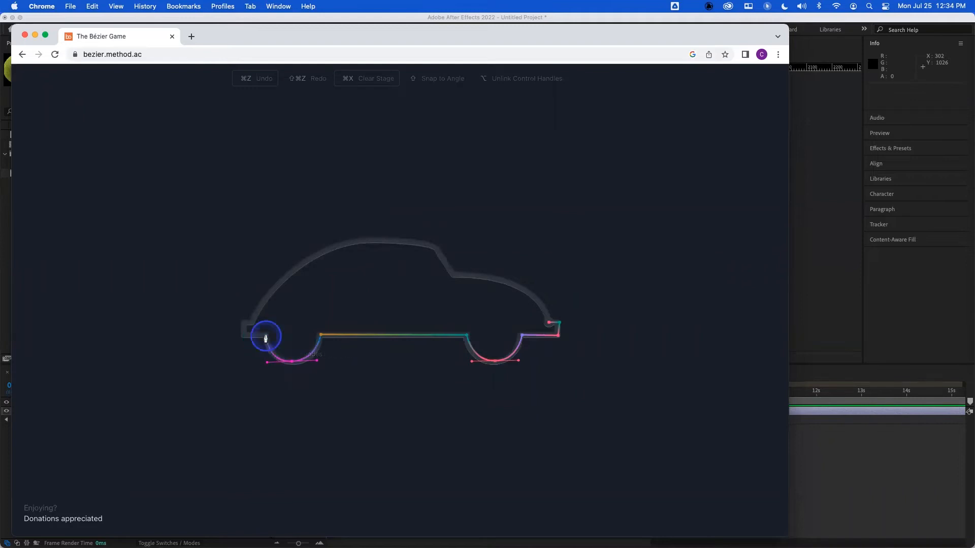
left_click(242, 337)
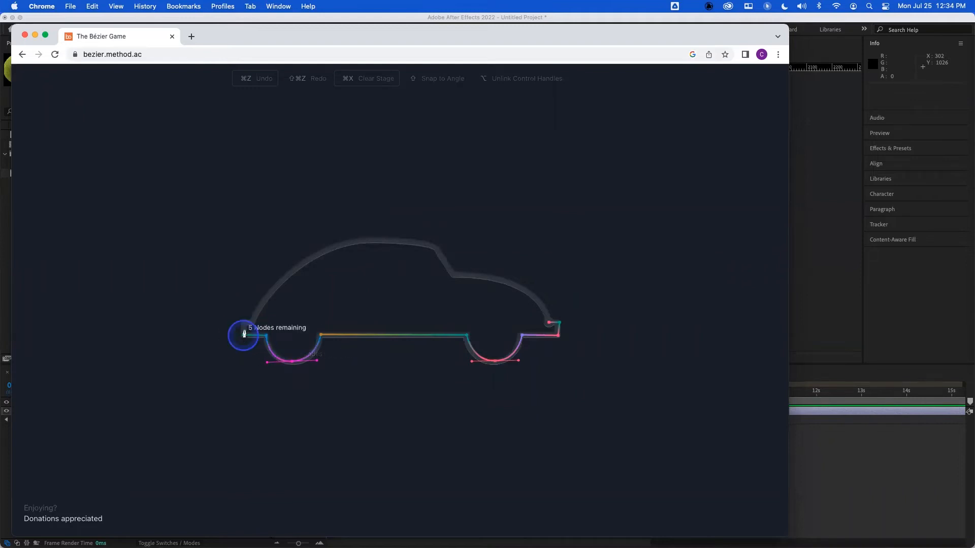
left_click(243, 325)
left_click(251, 325)
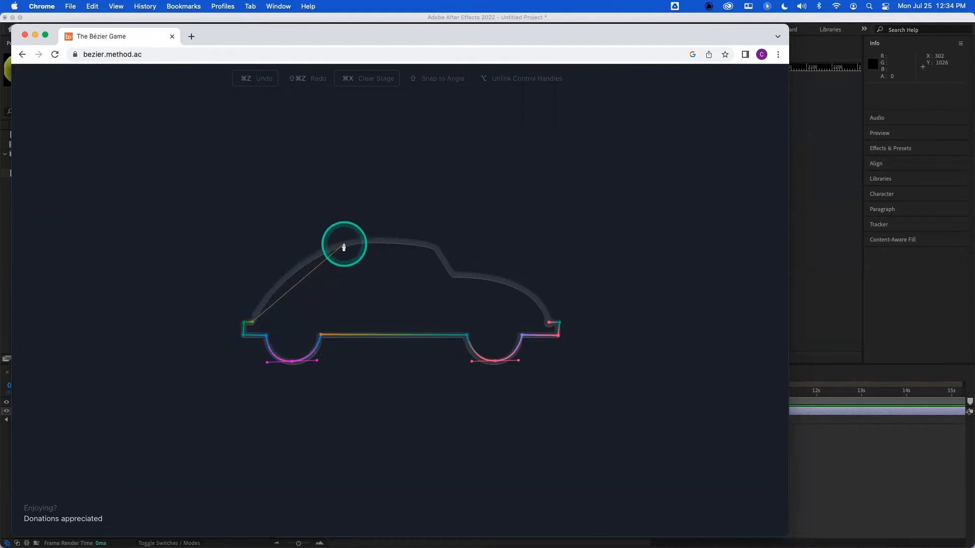
- Drag a curved node along the roof, then place corner nodes down the rear window
left_click_drag(343, 247, 400, 233)
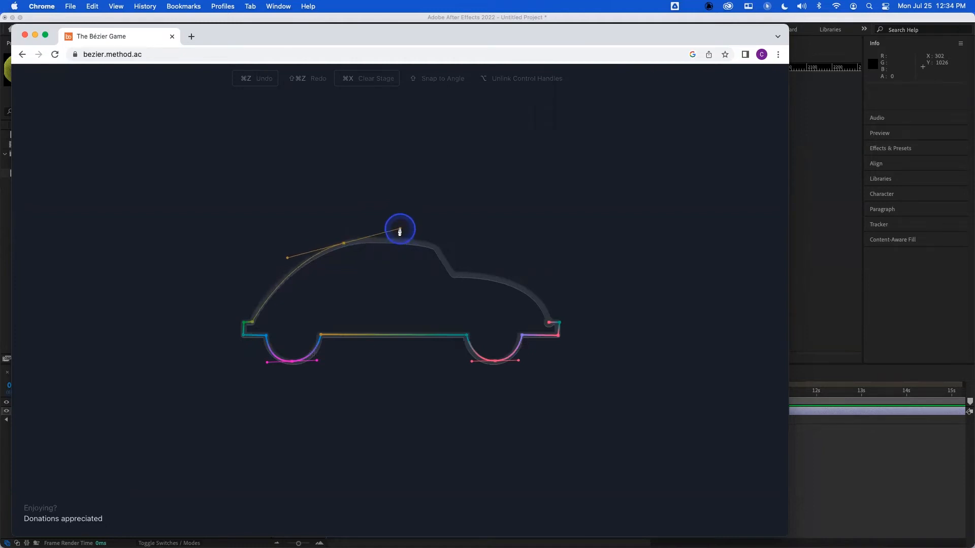
left_click(399, 242)
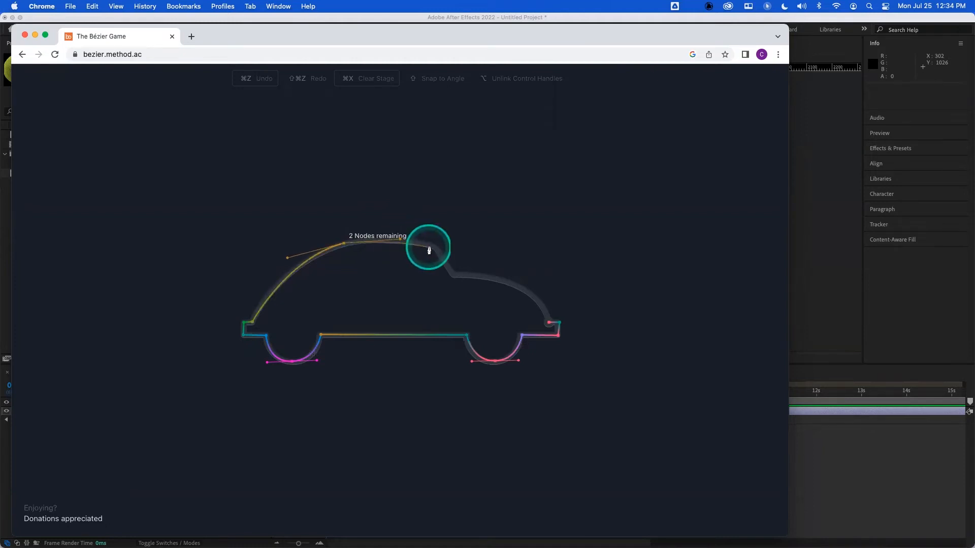
left_click(435, 249)
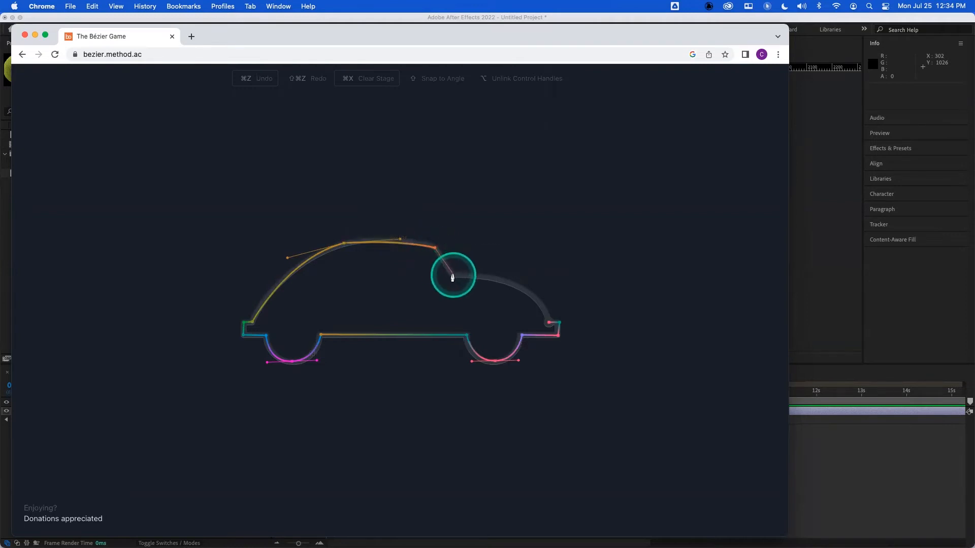
left_click(453, 276)
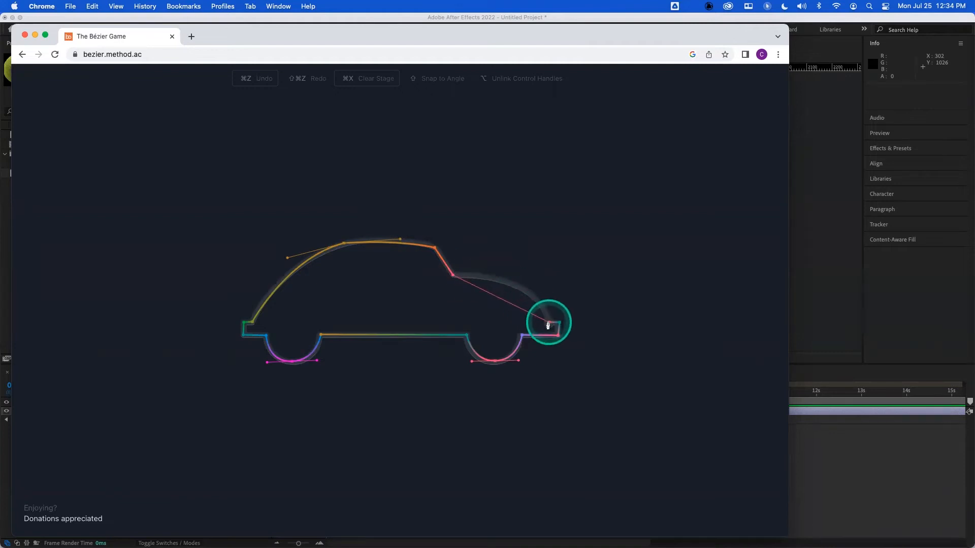
- Try several times to curve the final hood segment down to the bumper, undoing each attempt
key("super+z")
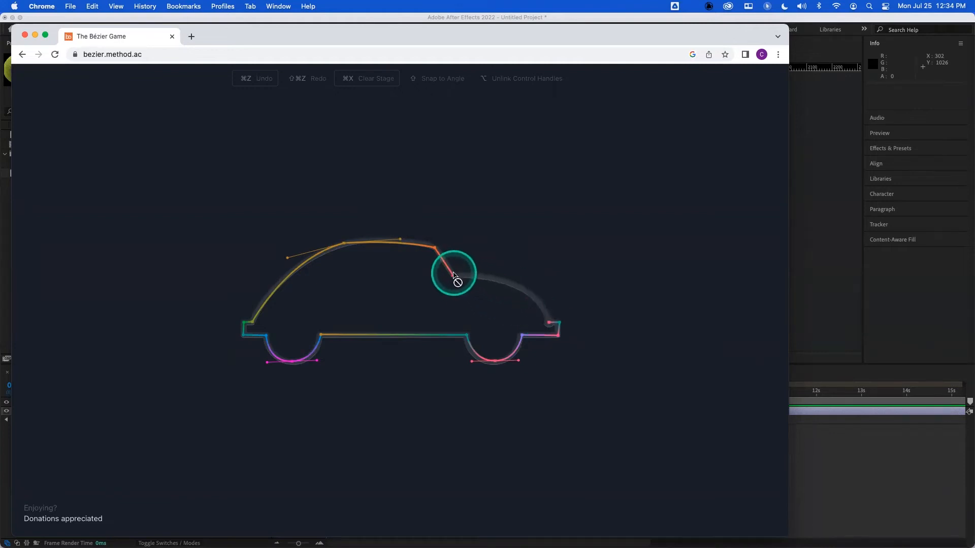
left_click(452, 277)
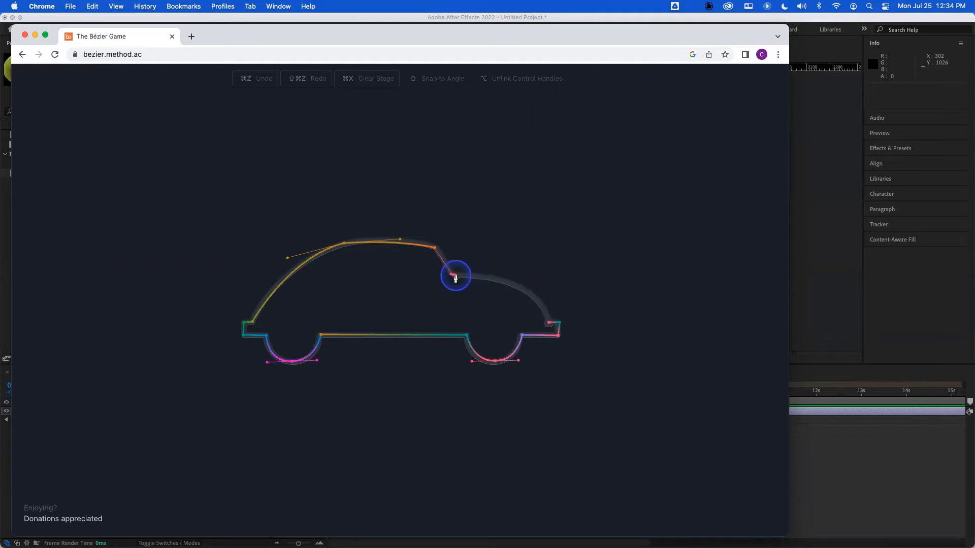
left_click_drag(516, 277, 516, 276)
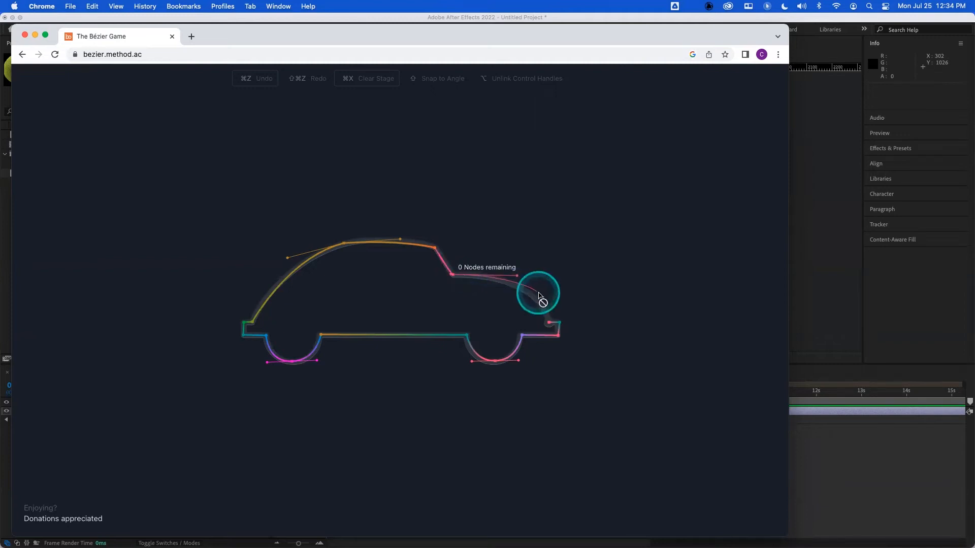
left_click(548, 322)
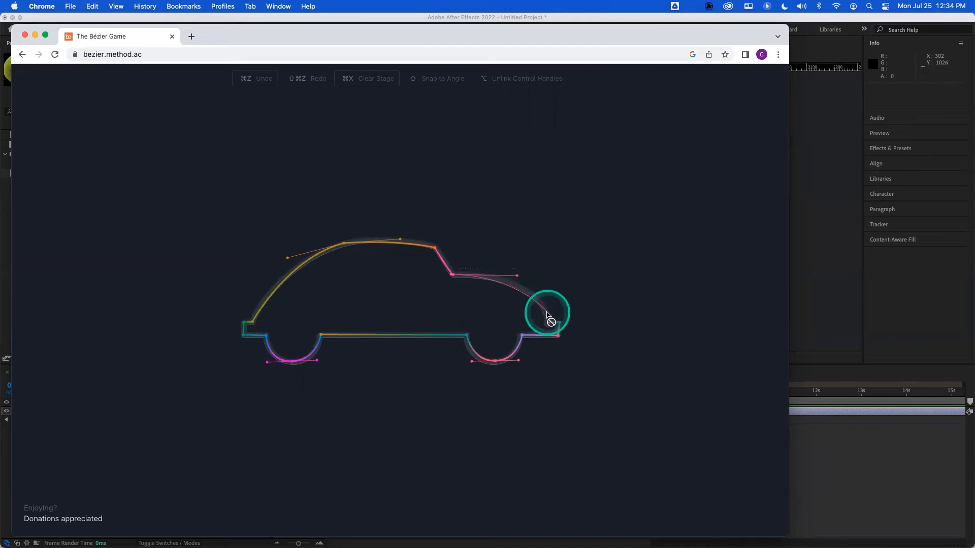
key("super+z")
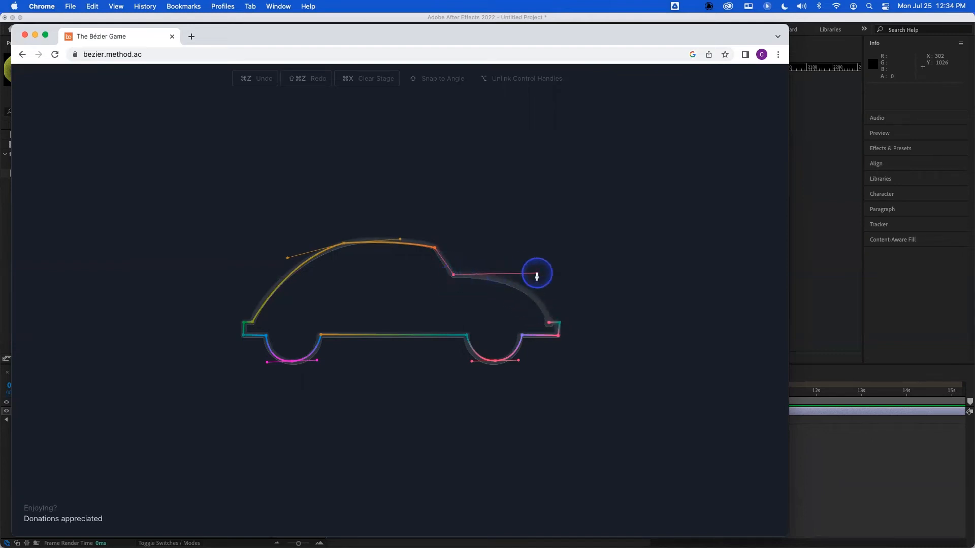
left_click_drag(567, 275, 567, 274)
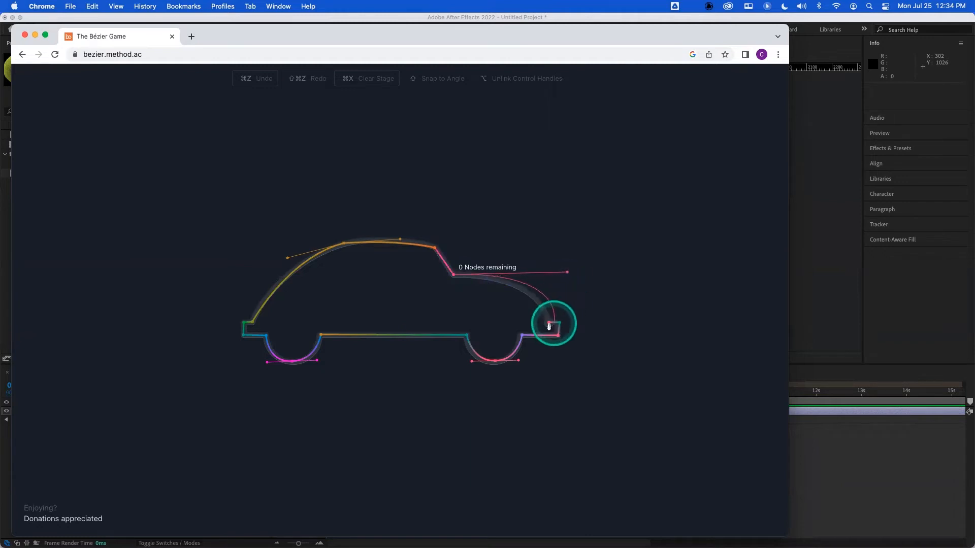
key("super+z")
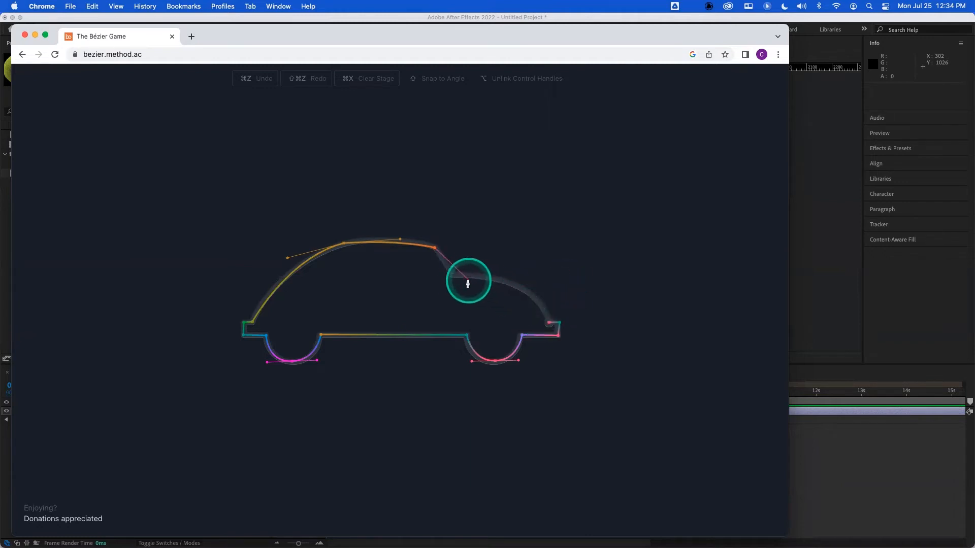
left_click(452, 278)
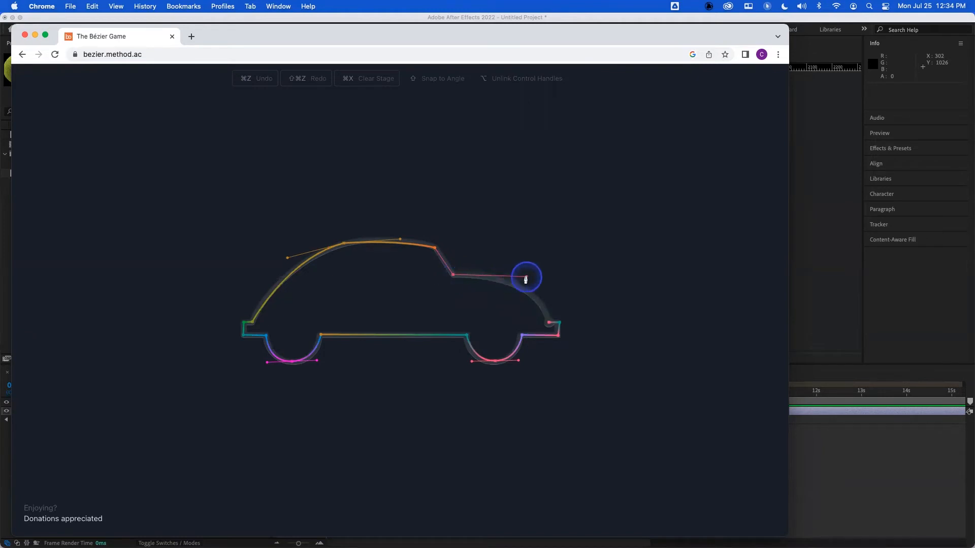
left_click_drag(526, 279, 526, 278)
left_click(547, 323)
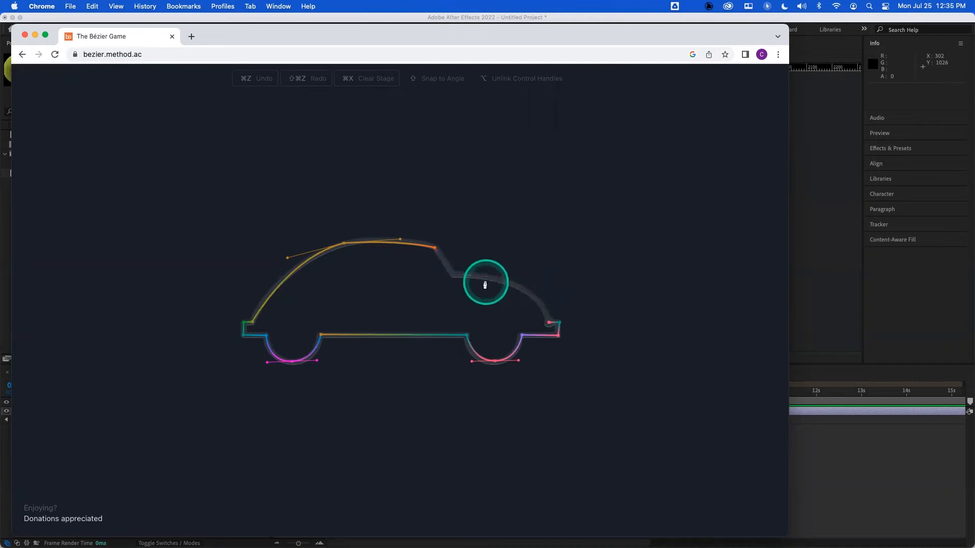
- Re-place the window corner node, curve the hood down to the bumper to close the outline, and go to the next stage
left_click(452, 277)
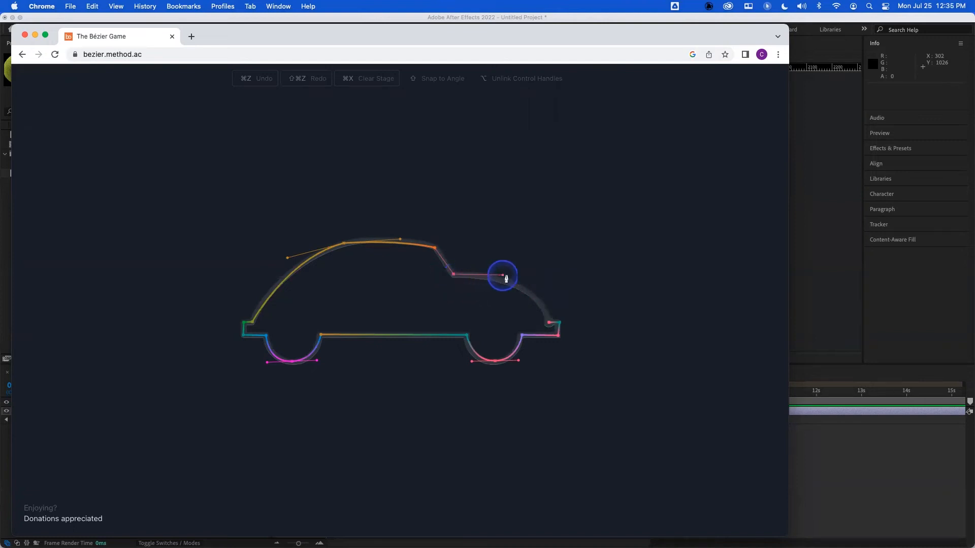
left_click_drag(538, 280, 540, 277)
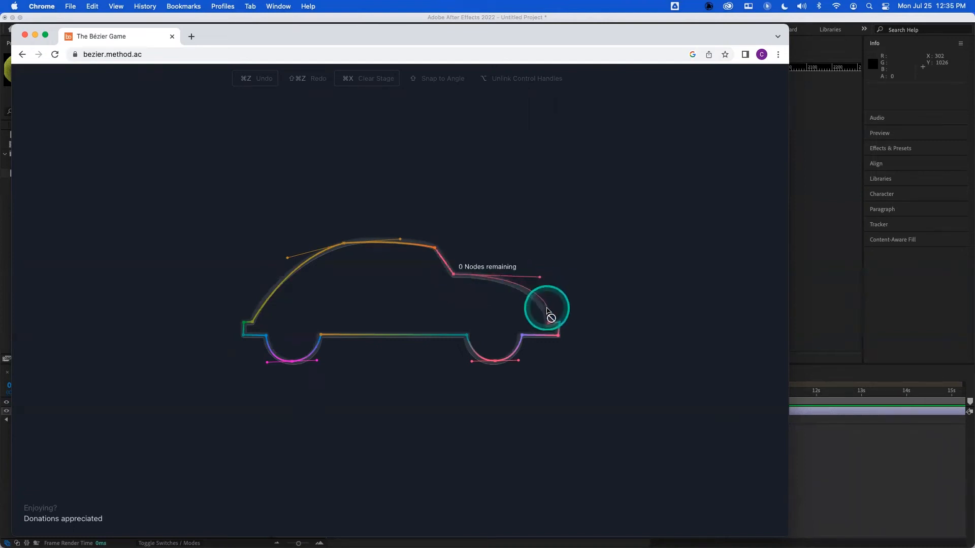
left_click(548, 322)
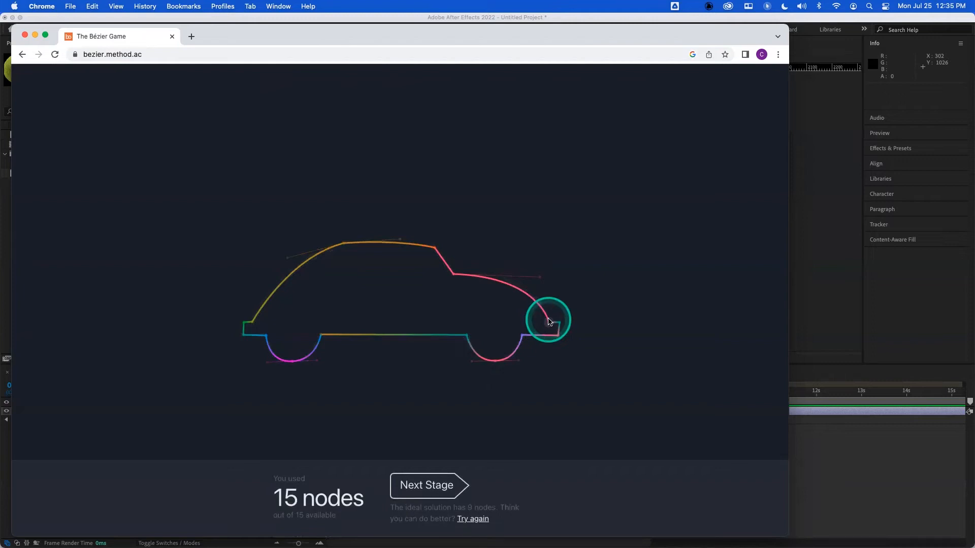
left_click(424, 486)
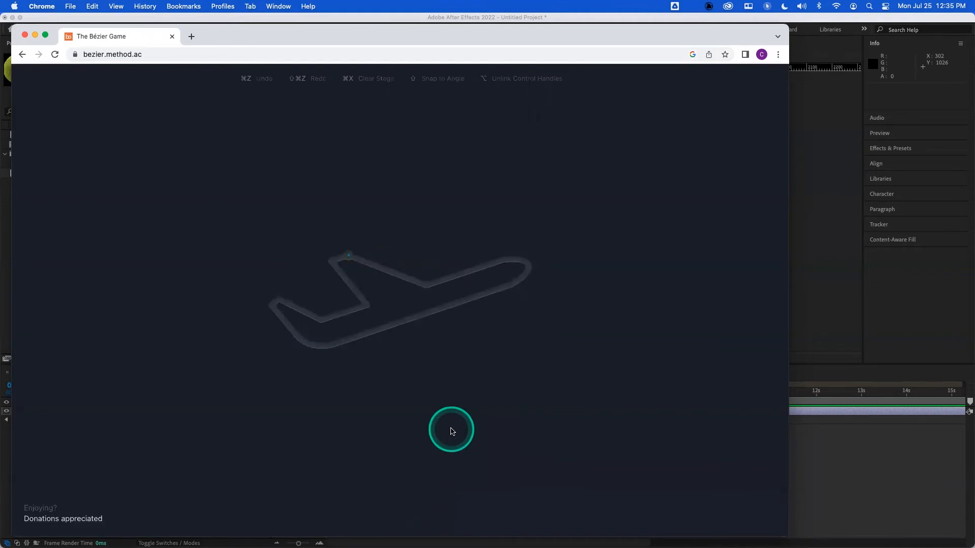
- Switch back to After Effects and replay the bouncing ball animation from the start
left_click(808, 312)
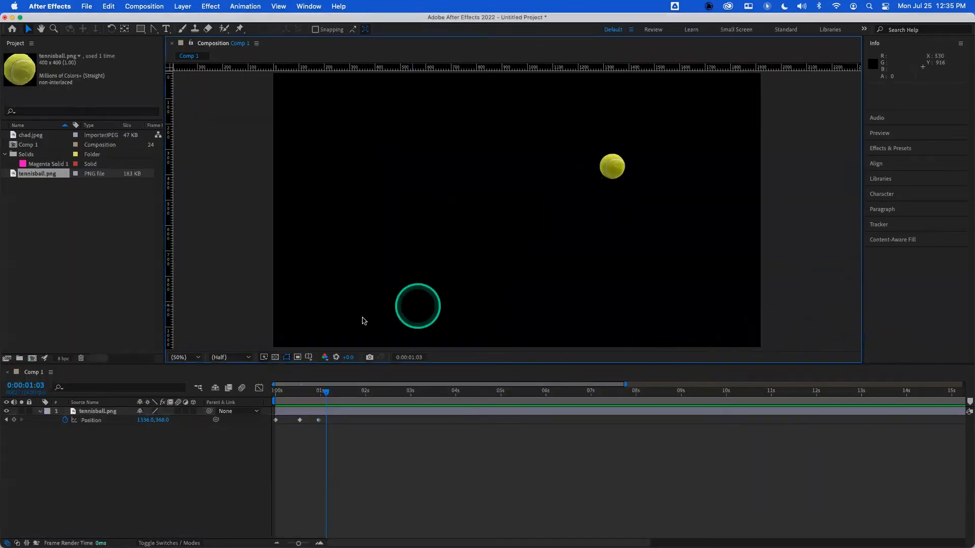
left_click_drag(325, 391, 259, 392)
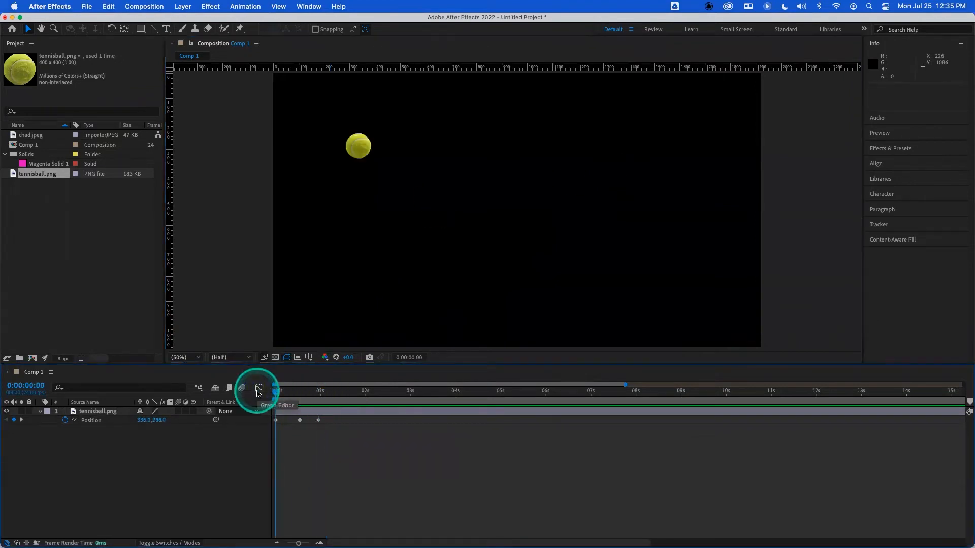
key("space")
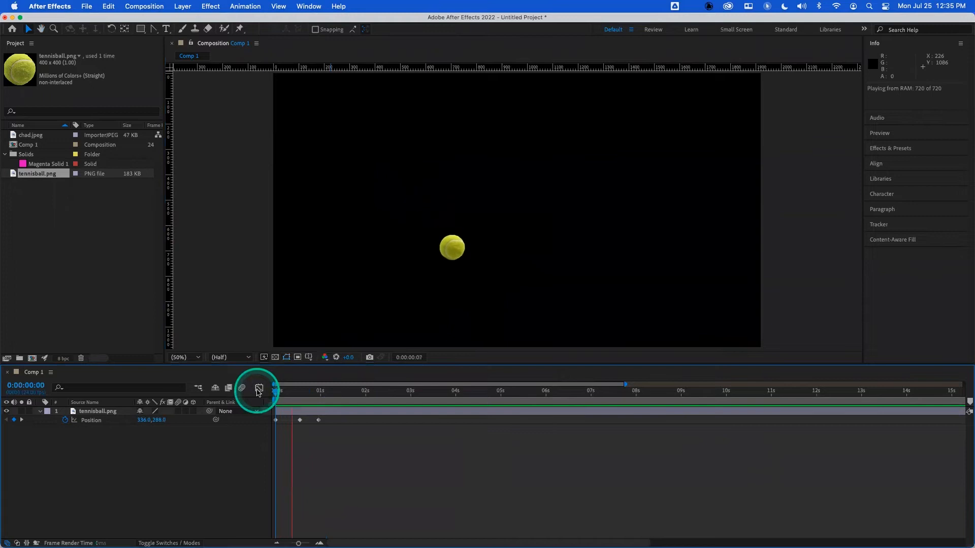
left_click_drag(299, 392, 270, 395)
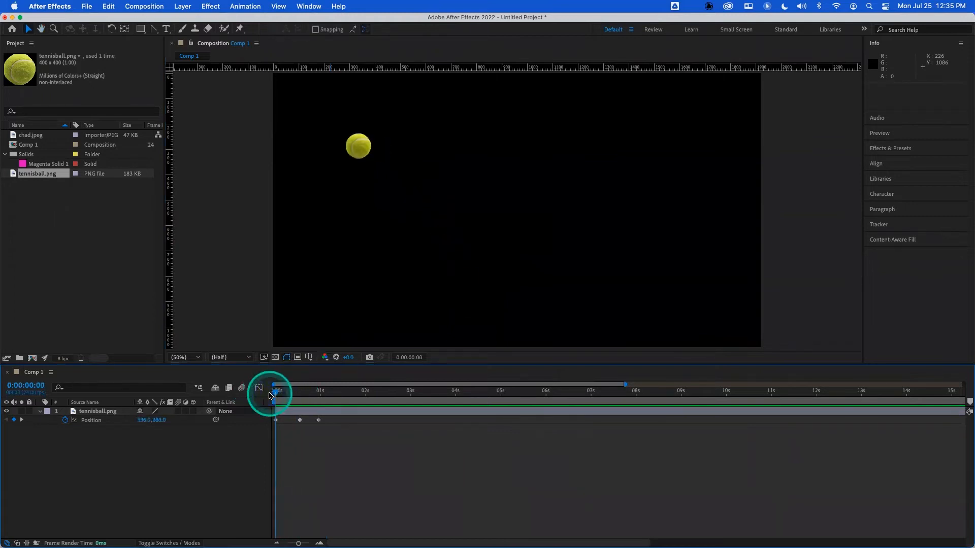
left_click_drag(277, 392, 278, 392)
- Delete the tennis ball layer and add Magenta Solid 1 from the project to the composition
left_click(98, 412)
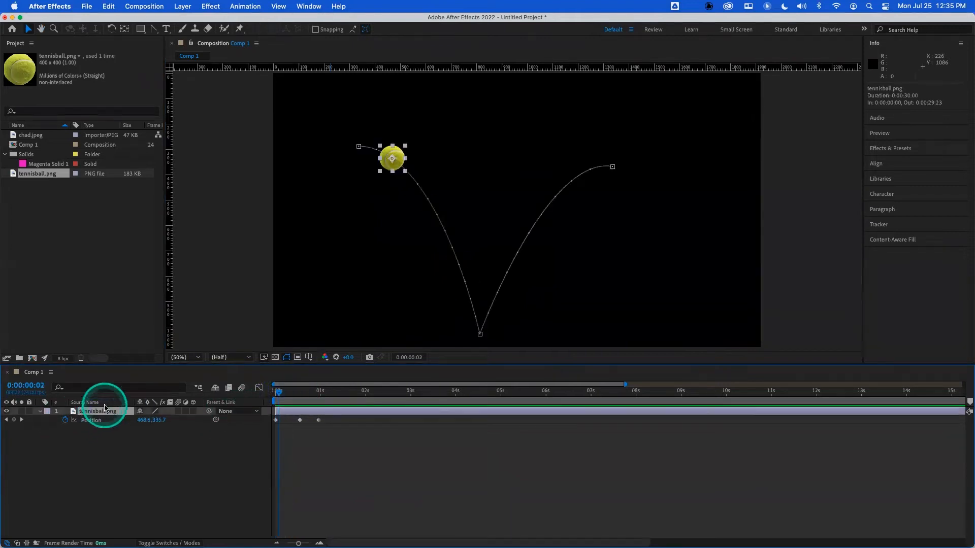
key("Delete")
left_click(39, 182)
left_click_drag(40, 164, 102, 436)
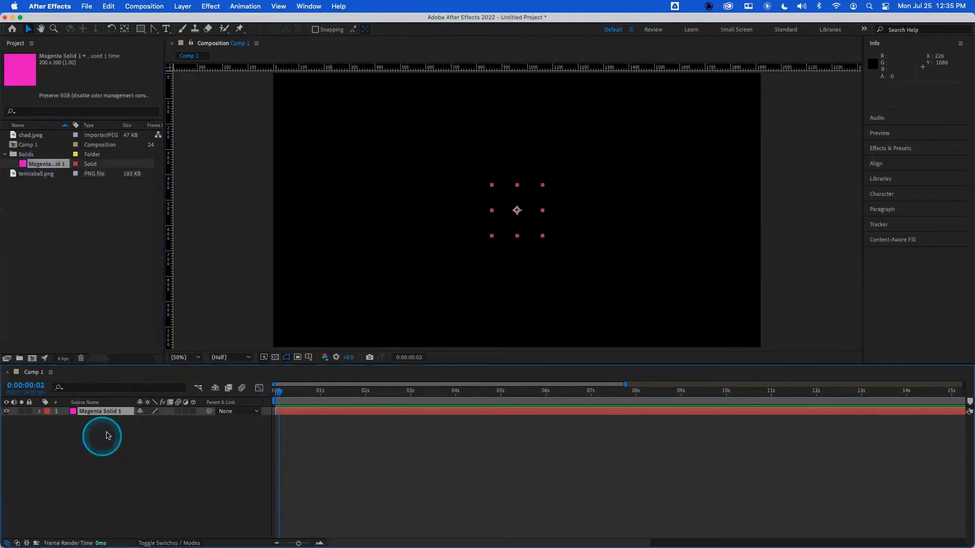
- At the start of the timeline, set the solid's position to 200, 500 and enable position keyframing
left_click_drag(278, 392, 239, 392)
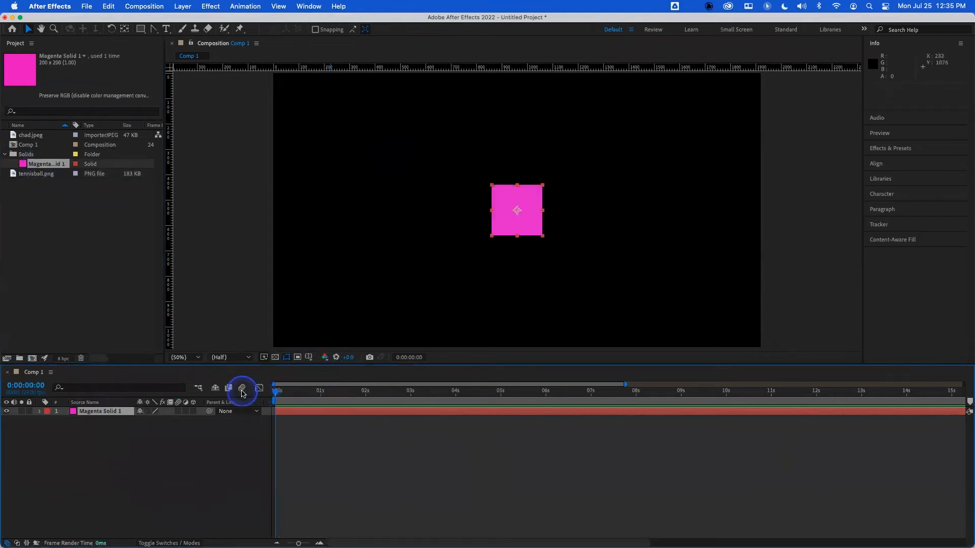
key("p")
left_click(145, 420)
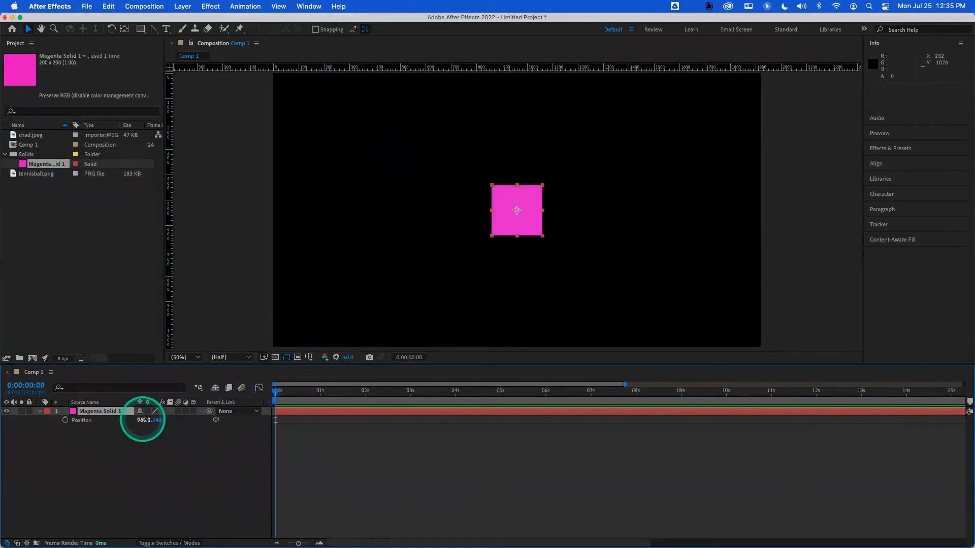
key("Tab")
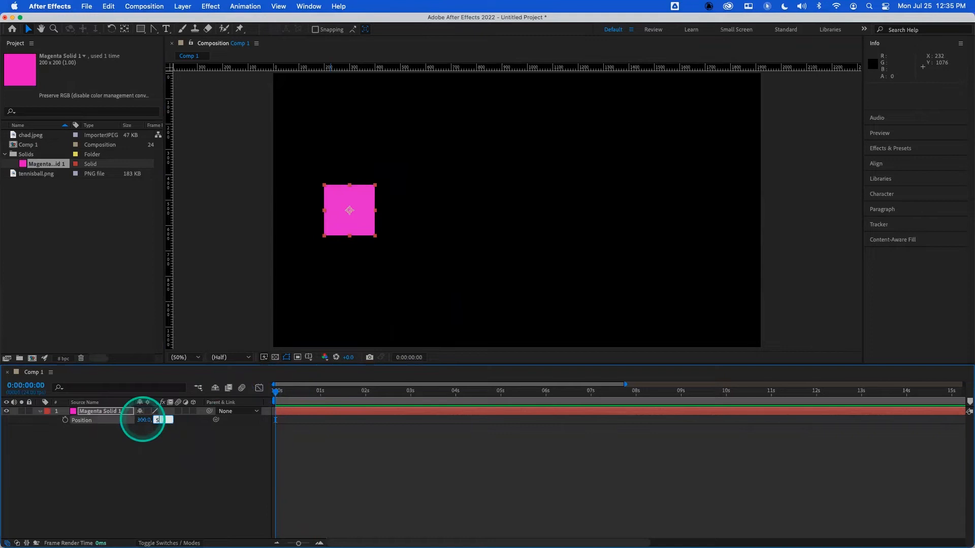
type("500")
key("Return")
left_click(65, 421)
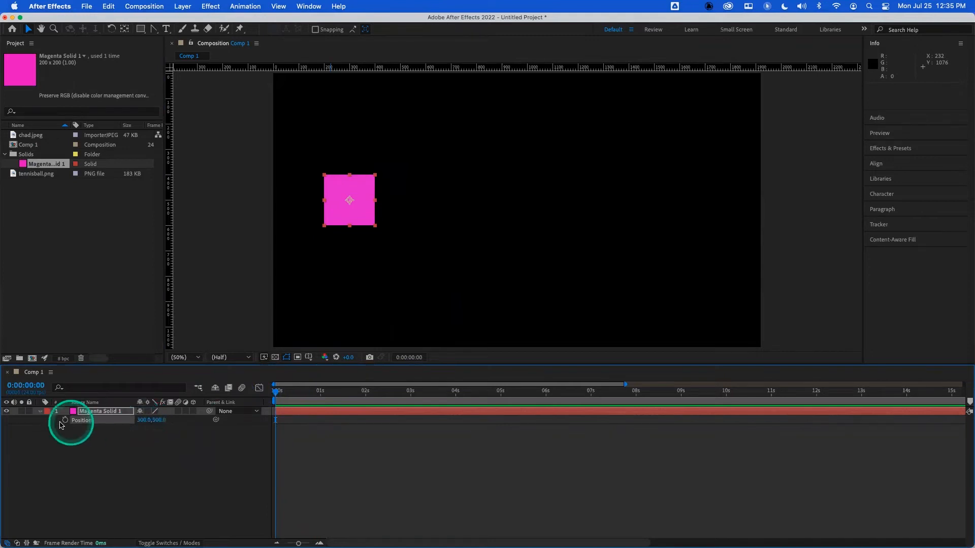
- Move to frame 12 and set the solid's position to 600, 200
left_click(288, 400)
left_click(298, 396)
left_click(145, 420)
type("600")
key("Tab")
type("200")
key("Return")
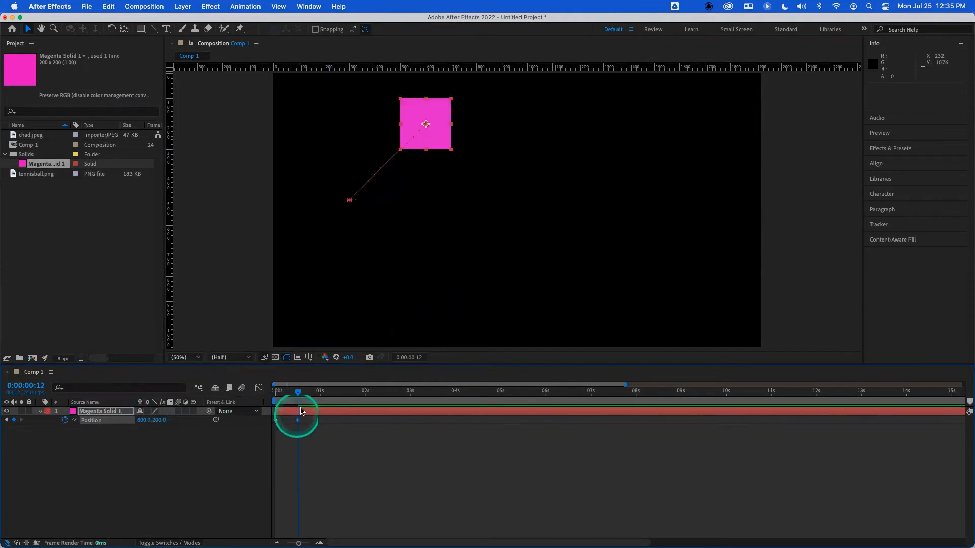
- Move to 1 second and set the solid's position to 900, 500
left_click(321, 392)
left_click(144, 421)
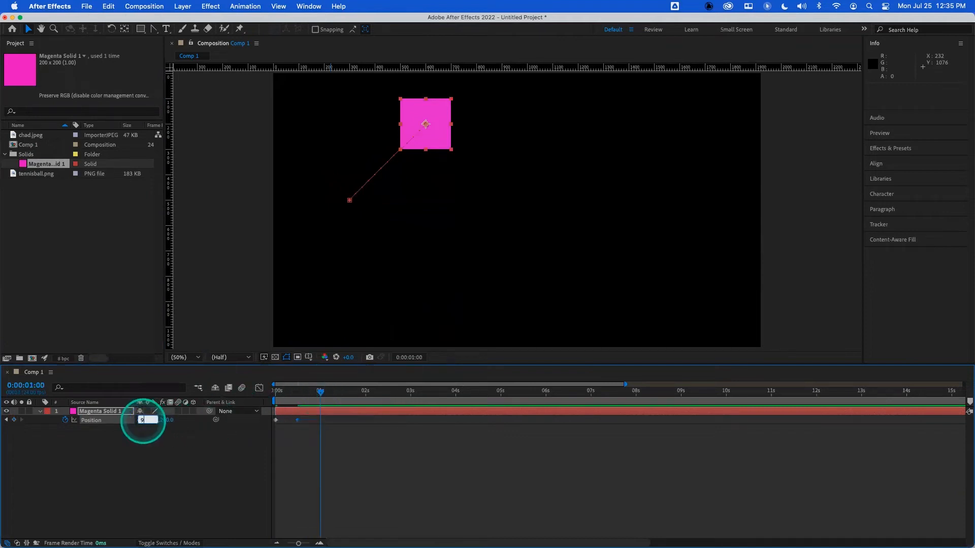
type("900")
key("Tab")
type("500")
key("Return")
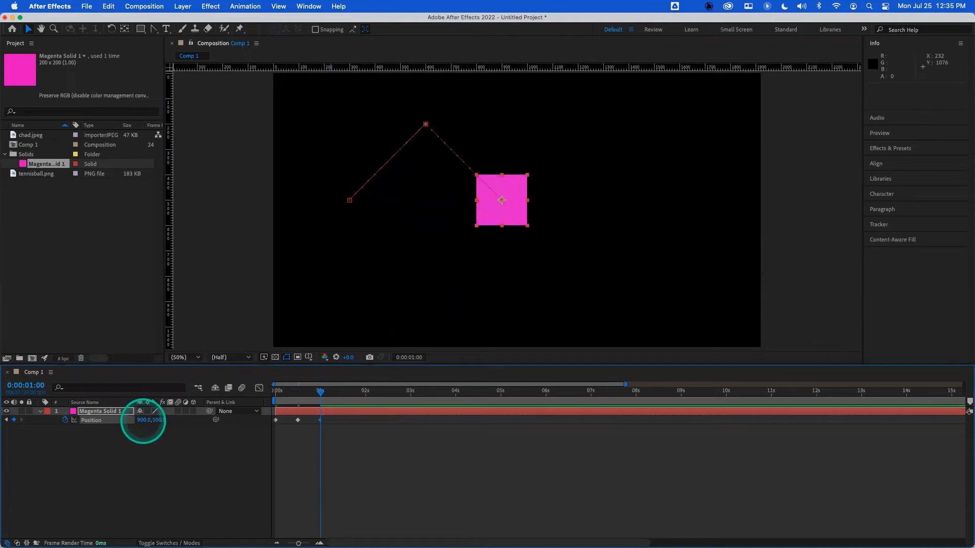
- Move to 1:12 and set the solid's position to 600, 800
left_click(343, 392)
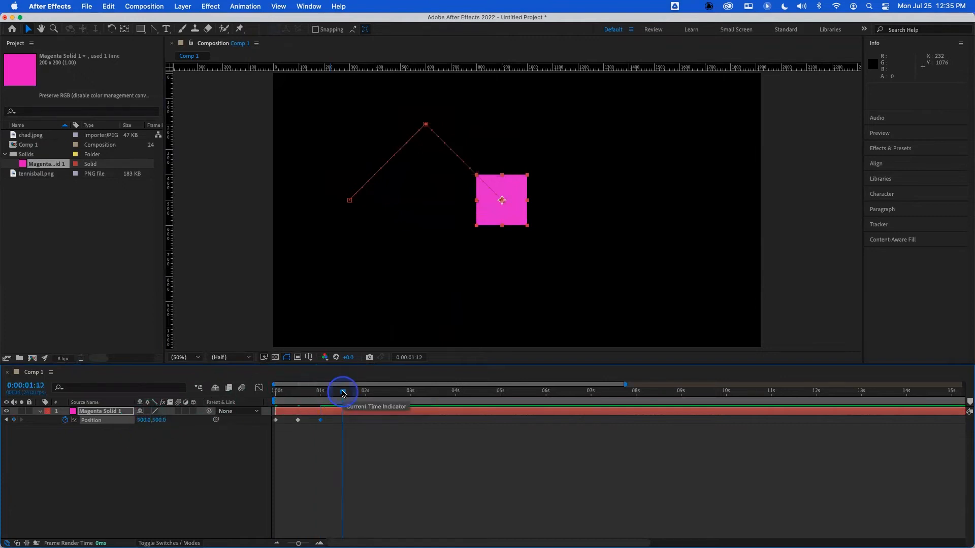
left_click(146, 421)
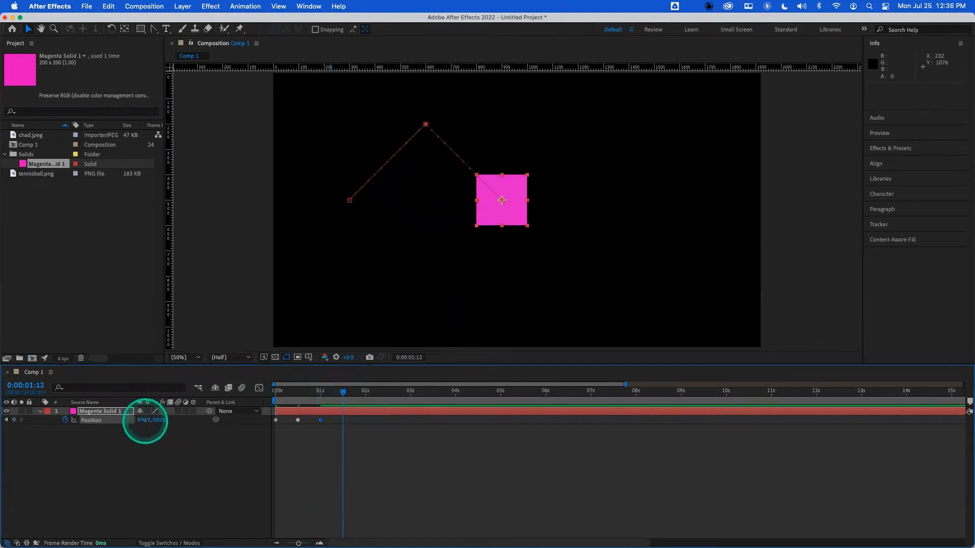
type("600")
key("Tab")
type("800")
key("Return")
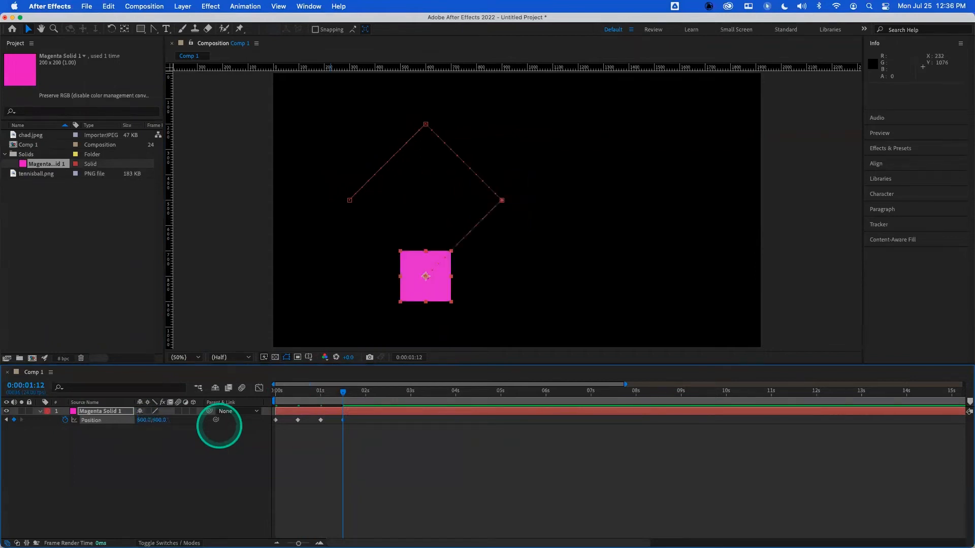
- Copy the first position keyframe to 1:23 so the solid returns to its starting point
left_click(364, 394)
left_click(276, 422)
key("super+v")
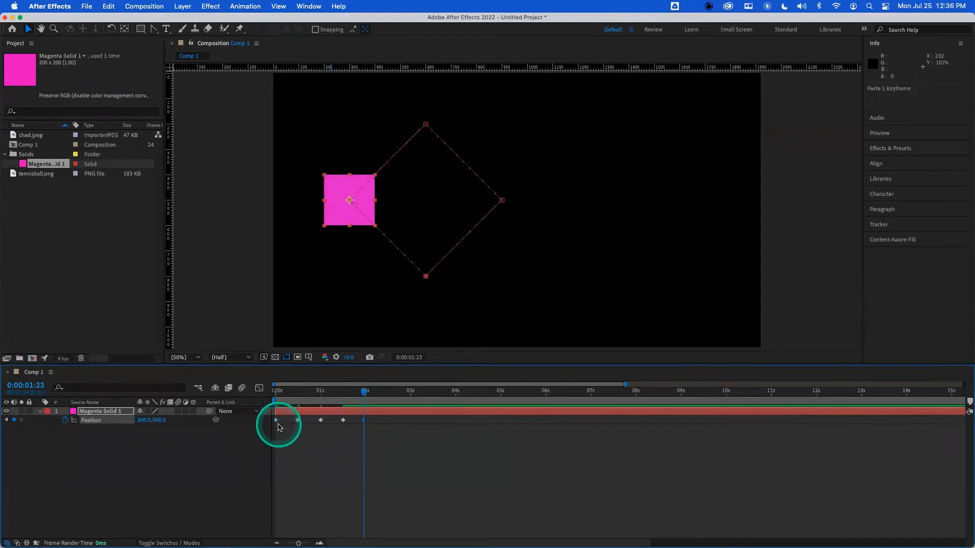
left_click_drag(366, 395, 275, 392)
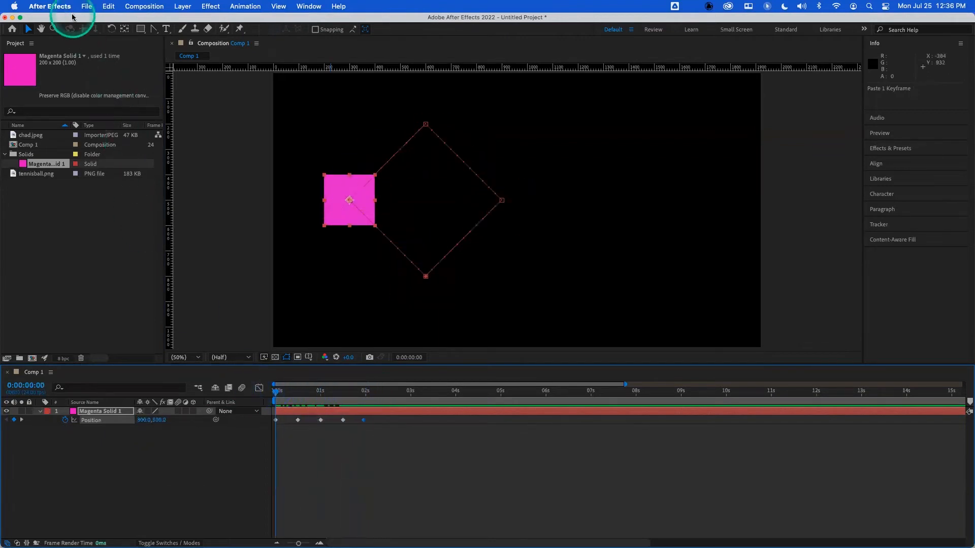
- In General preferences, turn off Default Spatial Interpolation to Linear and confirm
left_click(49, 6)
mouse_move(91, 38)
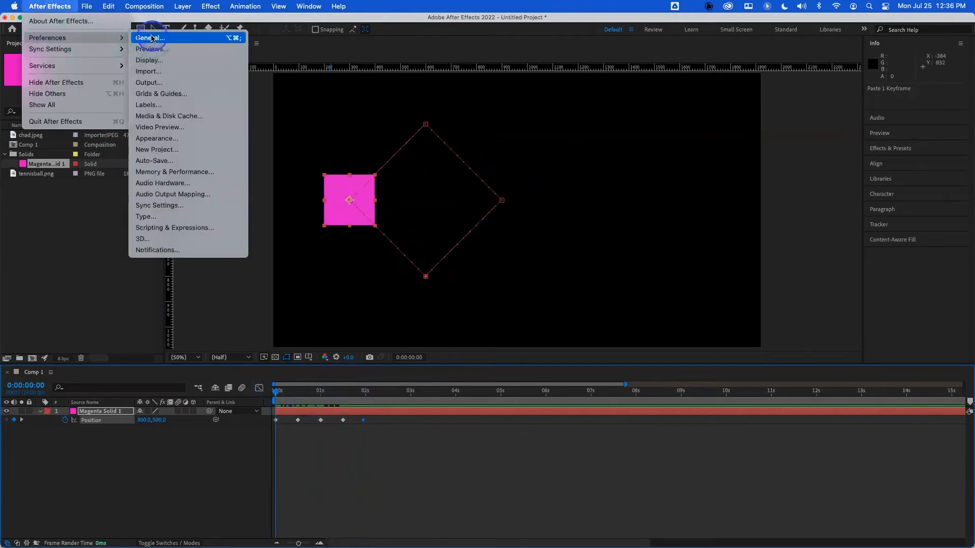
left_click(152, 38)
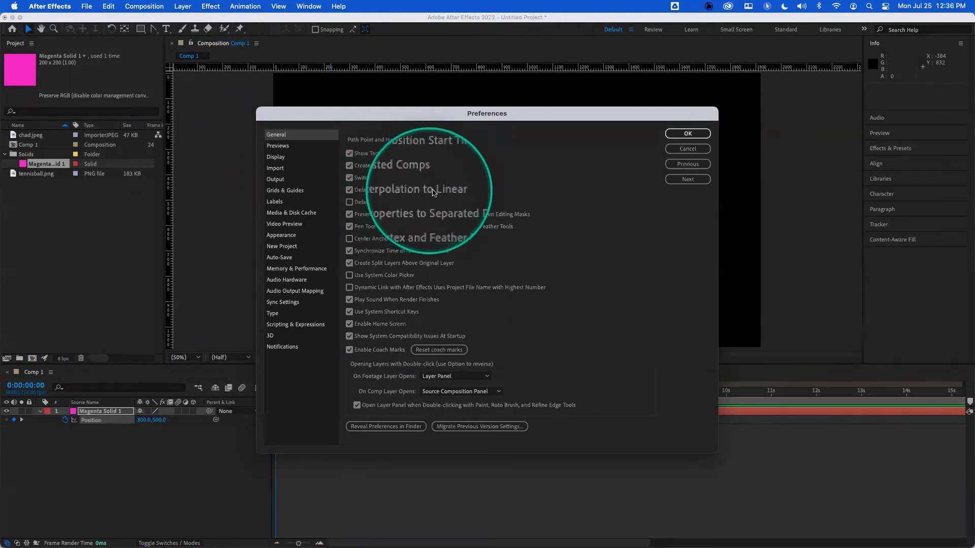
left_click(350, 191)
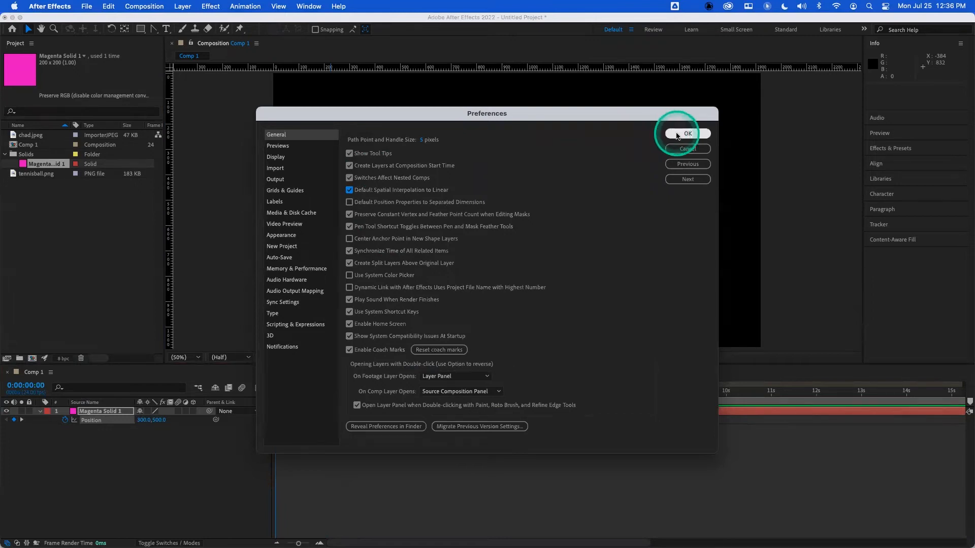
left_click(349, 190)
left_click(666, 137)
- Delete the magenta solid layer and add tennisball.png from the project to the composition
left_click(52, 435)
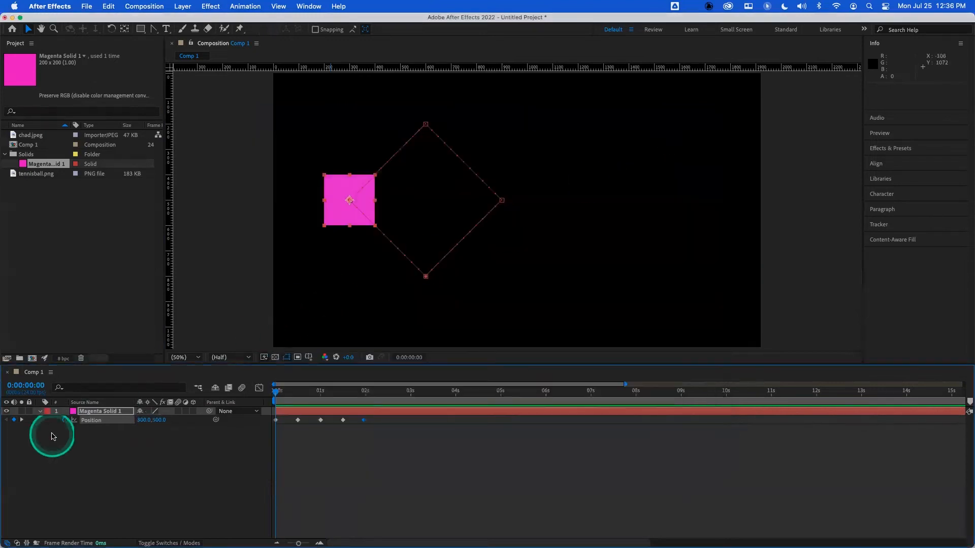
left_click(92, 412)
key("Delete")
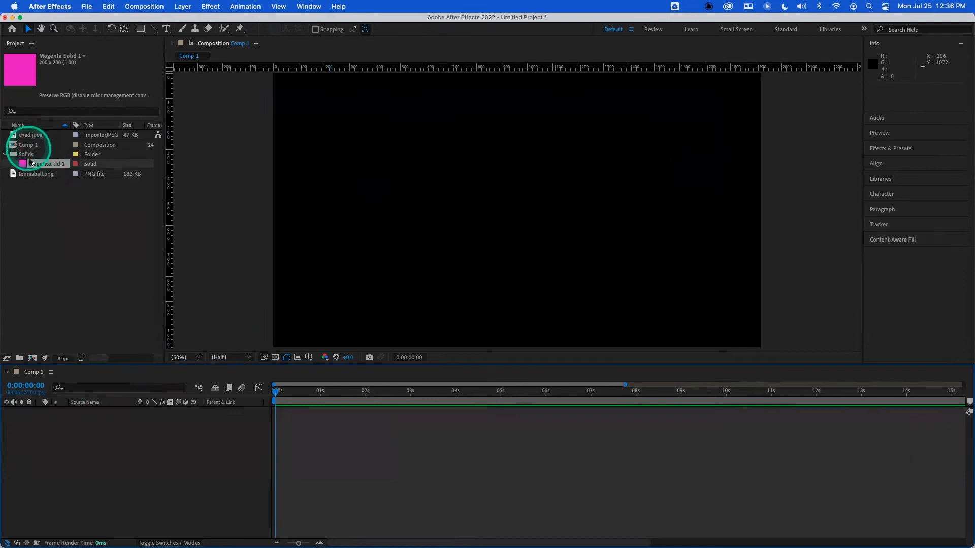
left_click_drag(34, 174, 50, 276)
left_click_drag(83, 432, 84, 431)
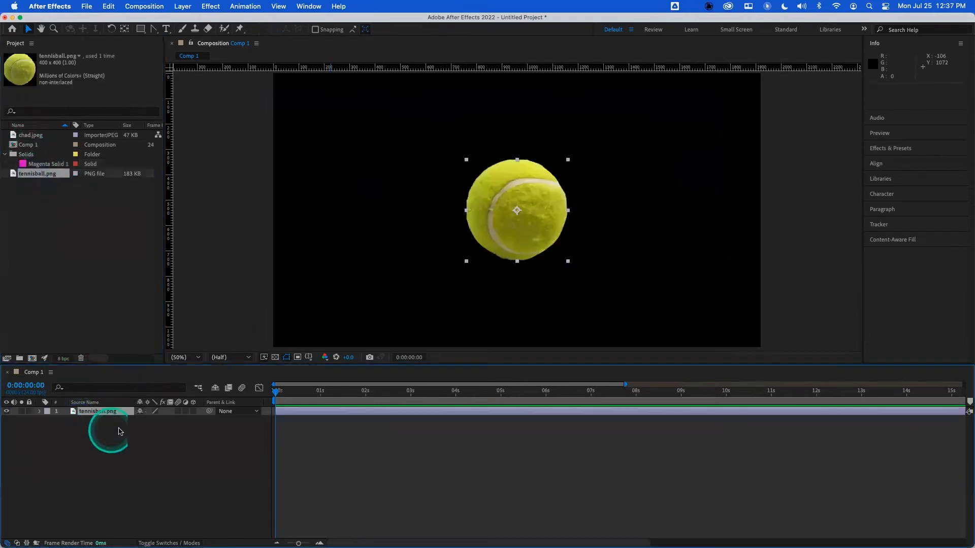
- Scale the tennis ball layer down to 25%
key("s")
left_click(151, 420)
type("26")
key("Return")
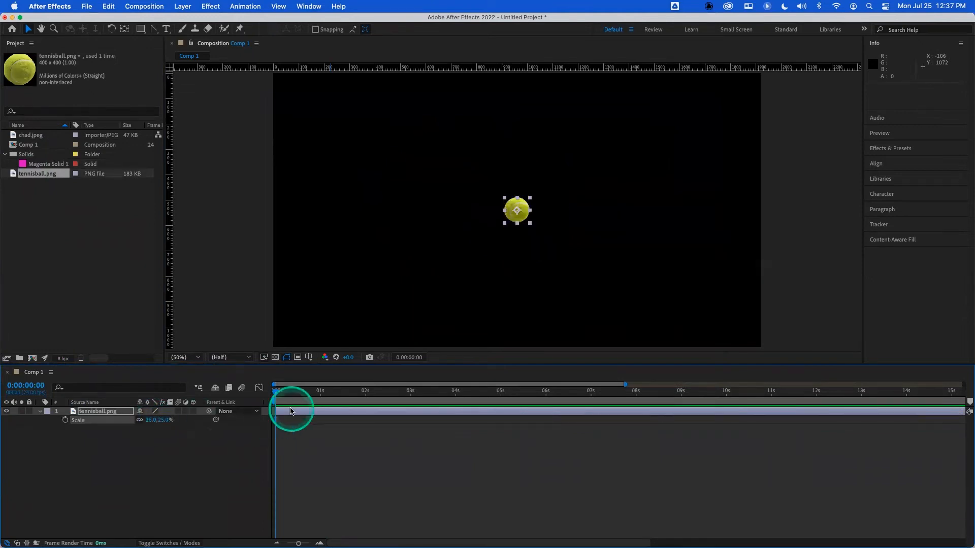
- Enable position keyframing on the ball and keyframe it at several times up to 2:19, forming a looping curved path
left_click(66, 420)
left_click(299, 392)
left_click_drag(299, 392, 276, 391)
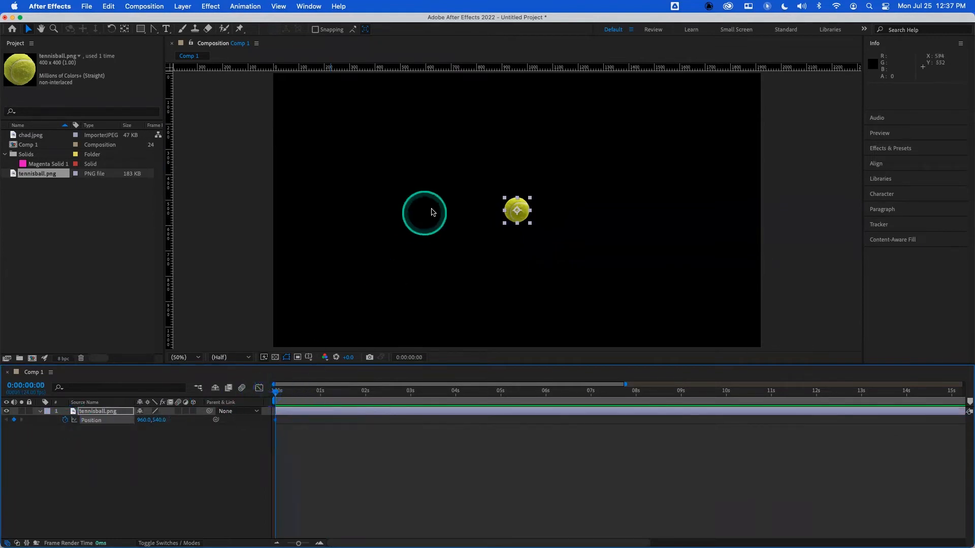
left_click_drag(516, 215, 634, 224)
left_click(303, 391)
left_click(321, 391)
left_click(343, 392)
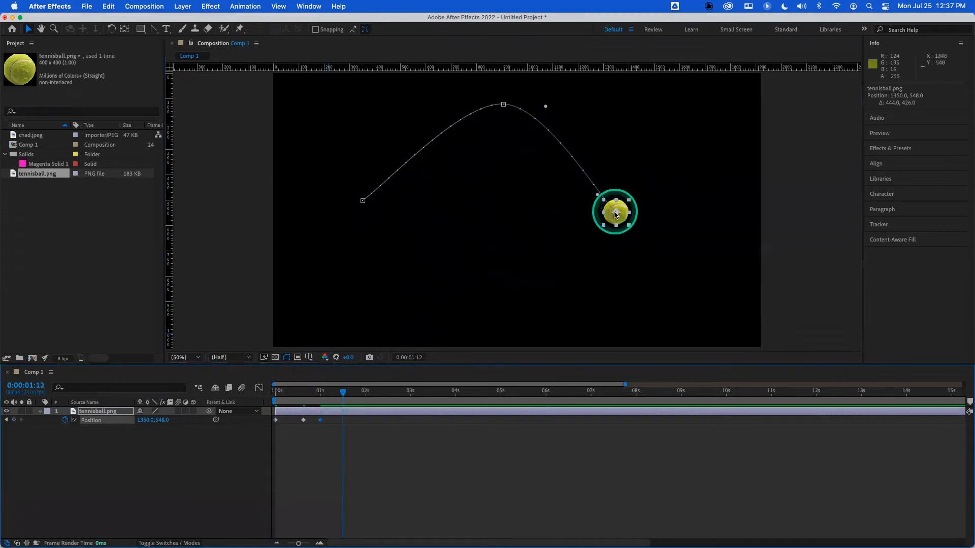
left_click_drag(620, 219, 545, 308)
left_click(366, 391)
left_click(384, 391)
left_click(401, 392)
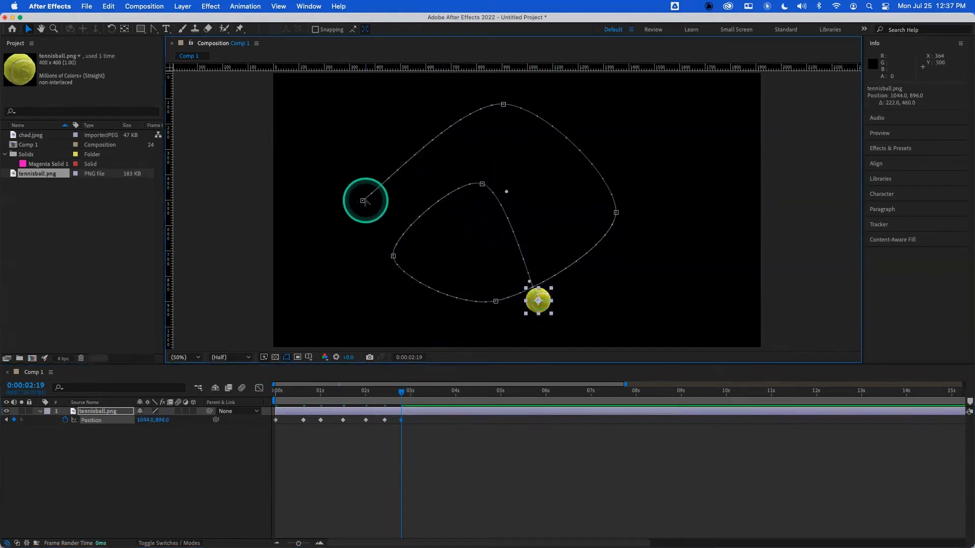
- Convert the motion path's five curved vertices into sharp linear corners
left_click(504, 104, "super")
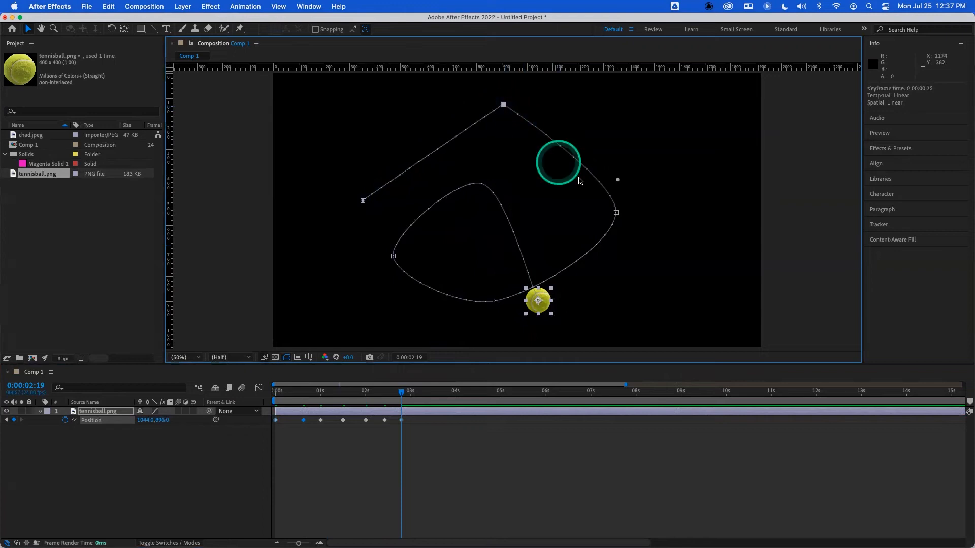
left_click(615, 212, "super")
left_click(495, 301, "super")
left_click(393, 256, "super")
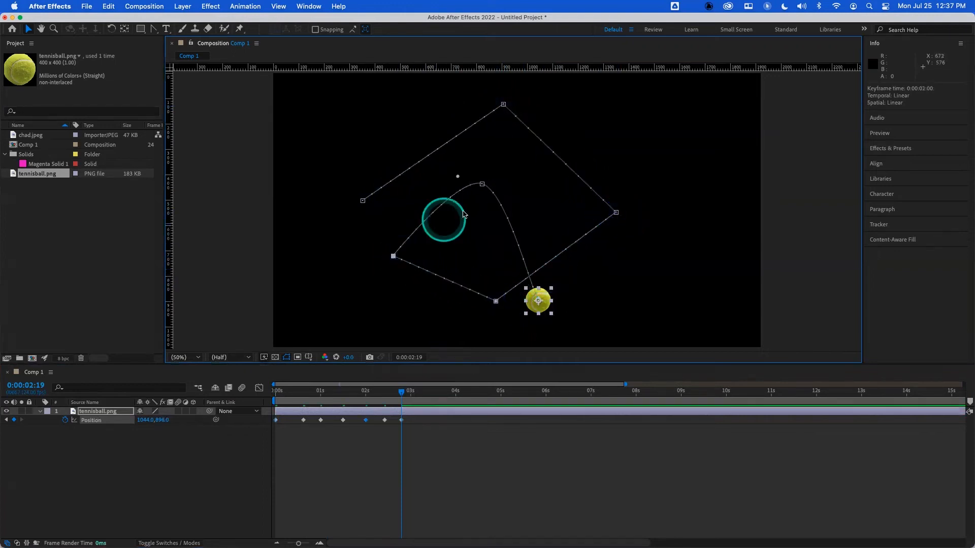
left_click(481, 185, "super")
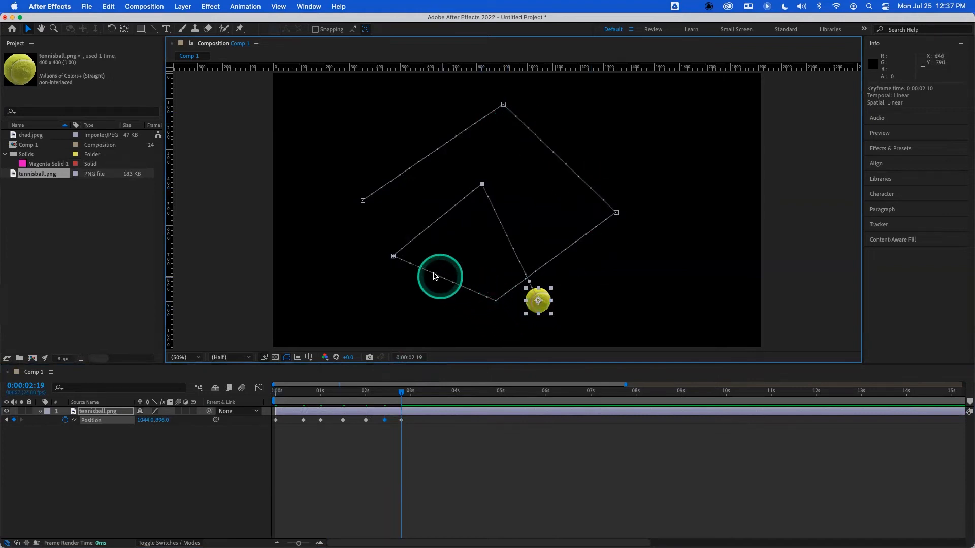
- Drag out Bezier handles on four path vertices to curve the motion path again
left_click(502, 104, "super")
left_click_drag(462, 103, 428, 215)
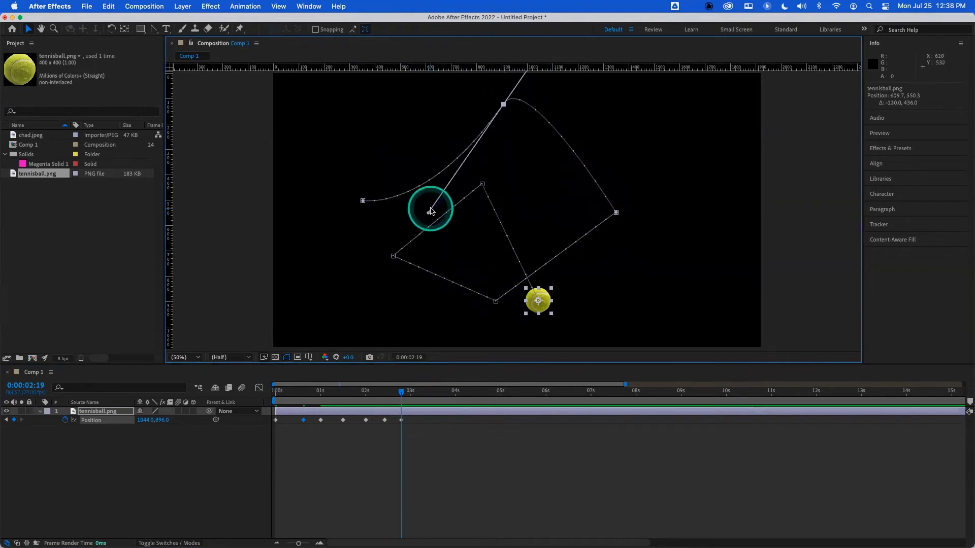
left_click(616, 213)
left_click_drag(623, 175, 722, 155)
left_click(482, 184)
left_click_drag(482, 184, 608, 169)
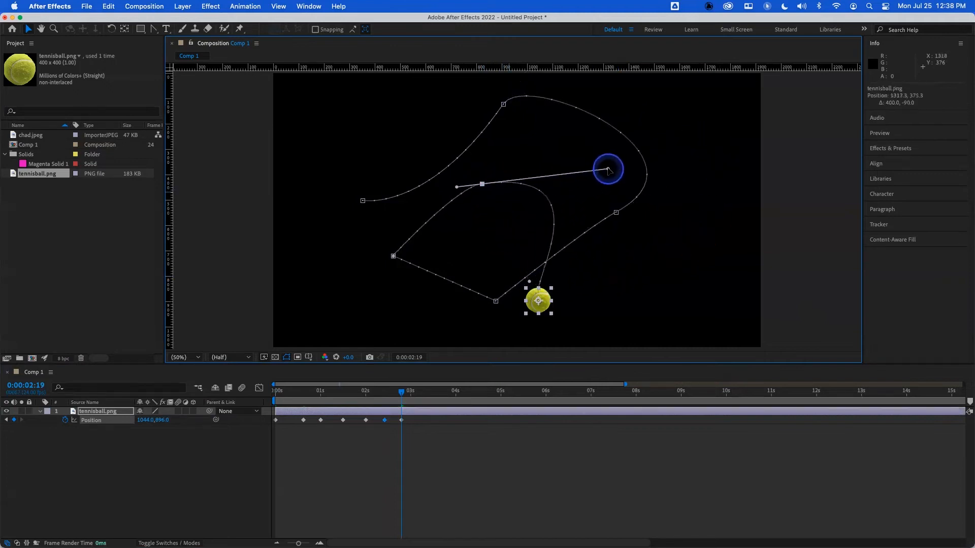
left_click(495, 301)
left_click_drag(458, 308, 400, 314)
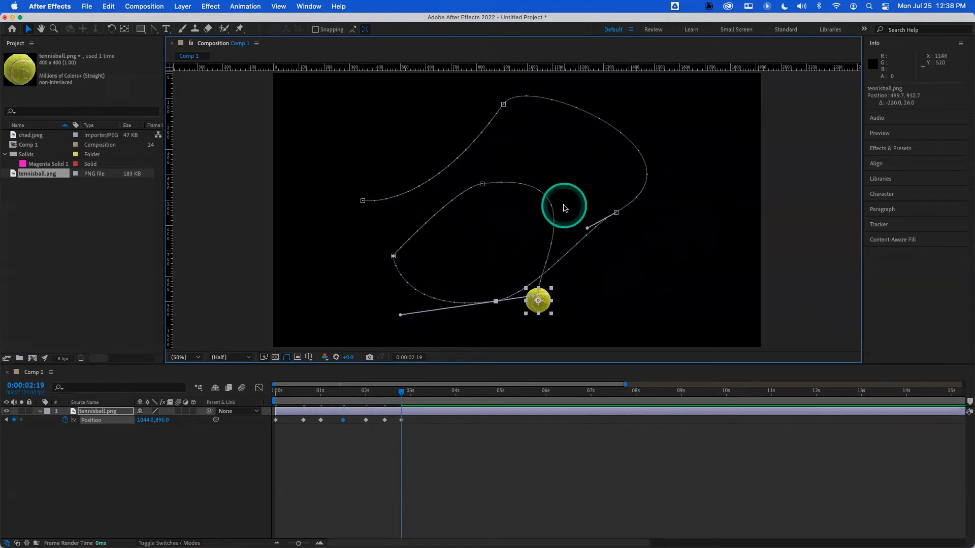
- Convert those four vertices back to linear corners
left_click(503, 105, "super")
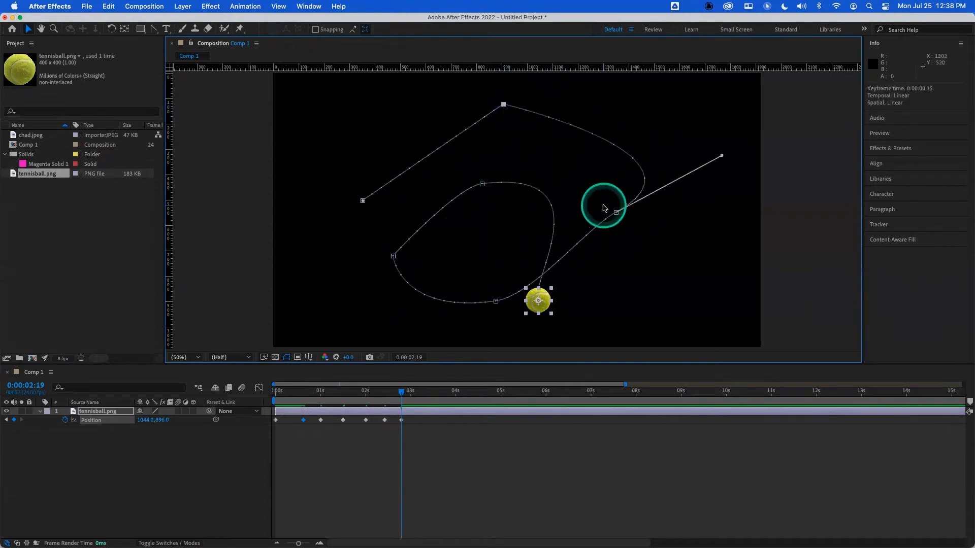
left_click(616, 213, "super")
left_click(482, 184, "super")
left_click(496, 301, "super")
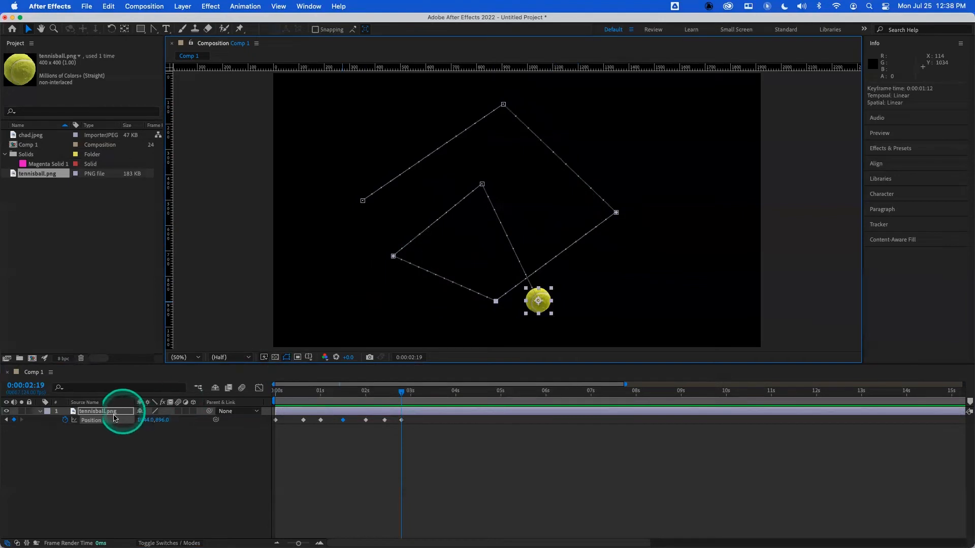
- Clear the ball's position keyframes and, at the start, move the ball left to about 224, 576
left_click(65, 420)
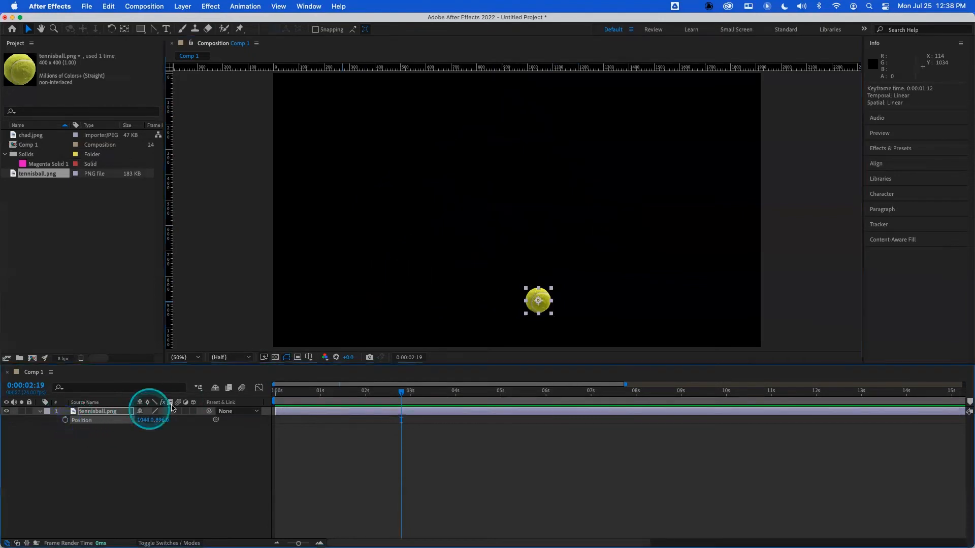
left_click(276, 391)
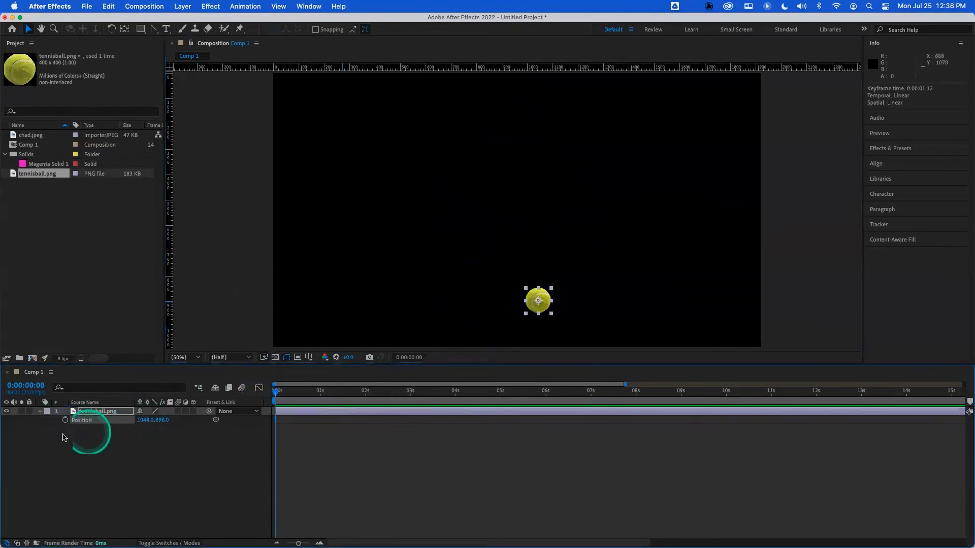
left_click(93, 411)
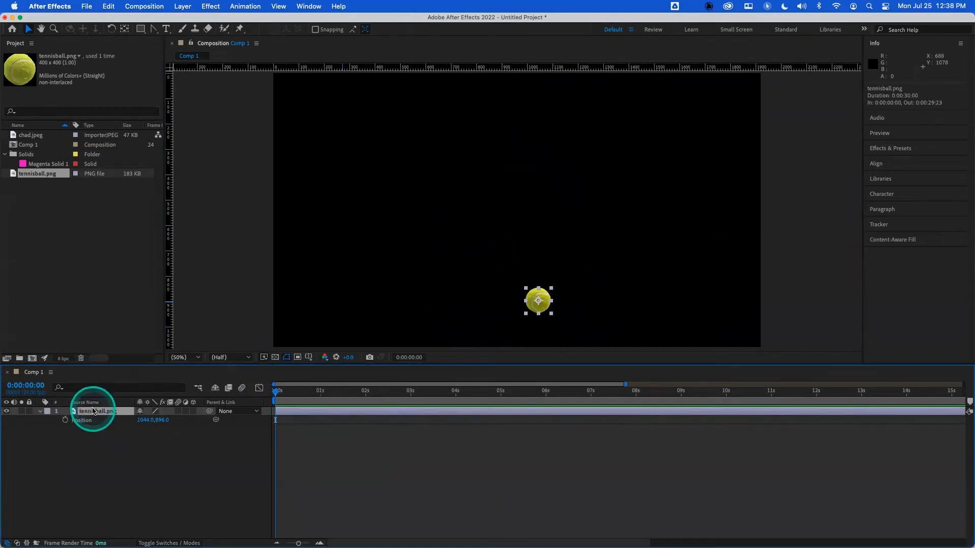
left_click_drag(545, 305, 338, 222)
- Enable position keyframing at the start and move the ball to new spots at 1, 2 and 3 seconds
left_click(280, 391)
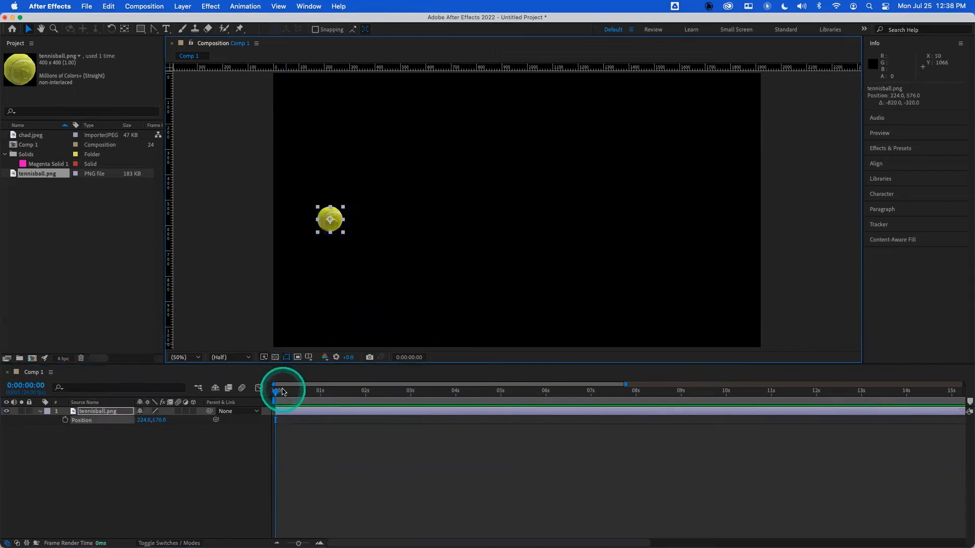
left_click(65, 420)
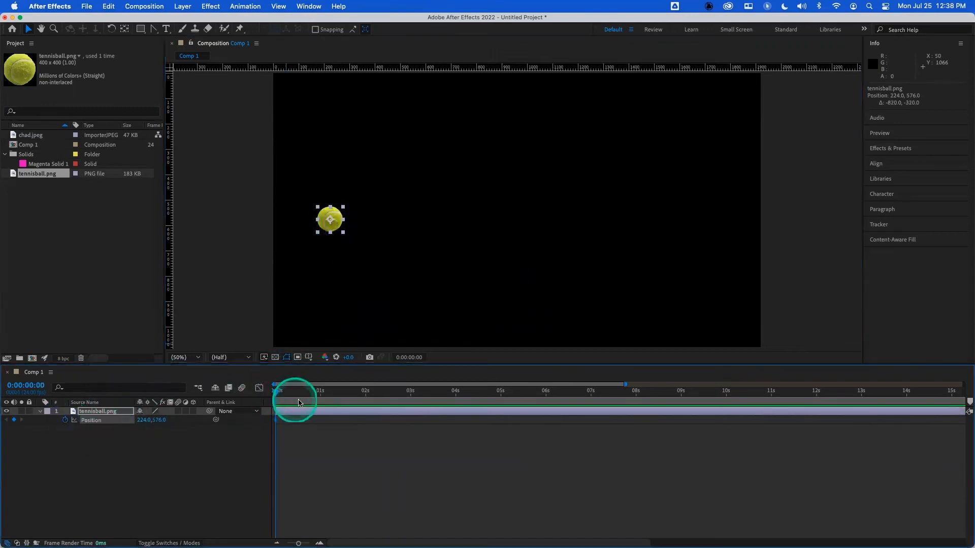
left_click_drag(299, 402, 320, 392)
left_click_drag(338, 223, 454, 139)
left_click(367, 392)
left_click_drag(450, 131, 502, 247)
left_click(416, 394)
left_click_drag(493, 247, 445, 197)
- Move the ball to new spots at each second from 4 to 8 seconds, extending the curved path
left_click(454, 393)
left_click(500, 392)
left_click_drag(451, 203, 570, 169)
left_click(546, 397)
left_click(586, 388)
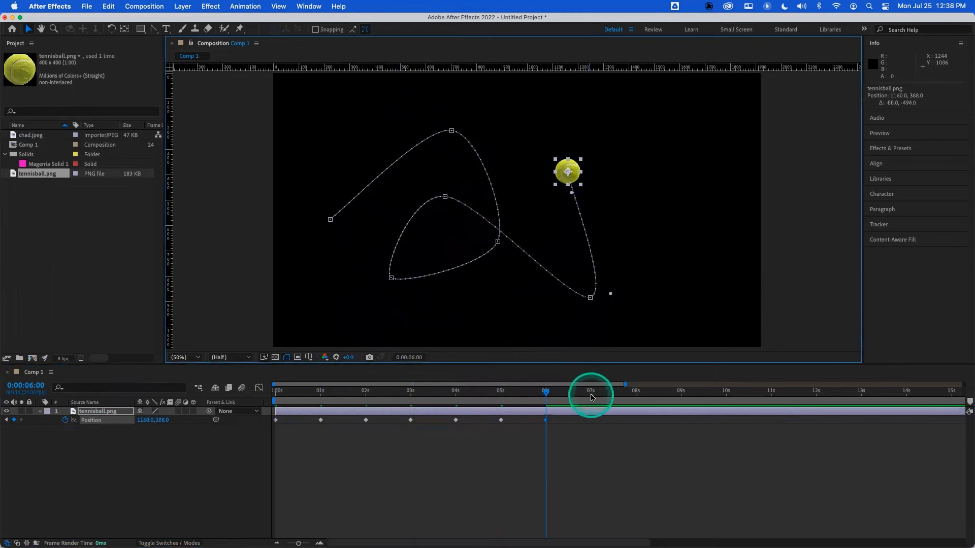
left_click(568, 167)
left_click_drag(572, 169, 474, 312)
left_click_drag(618, 388, 635, 390)
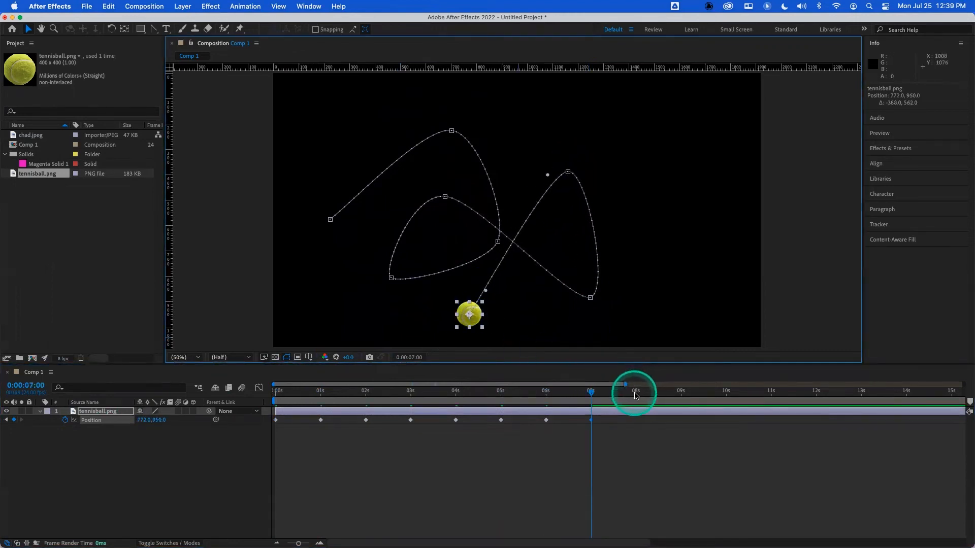
left_click_drag(471, 317, 635, 234)
- Move the ball to new spots at 9, 11 and 12 seconds, then return to the start of the timeline
left_click(677, 389)
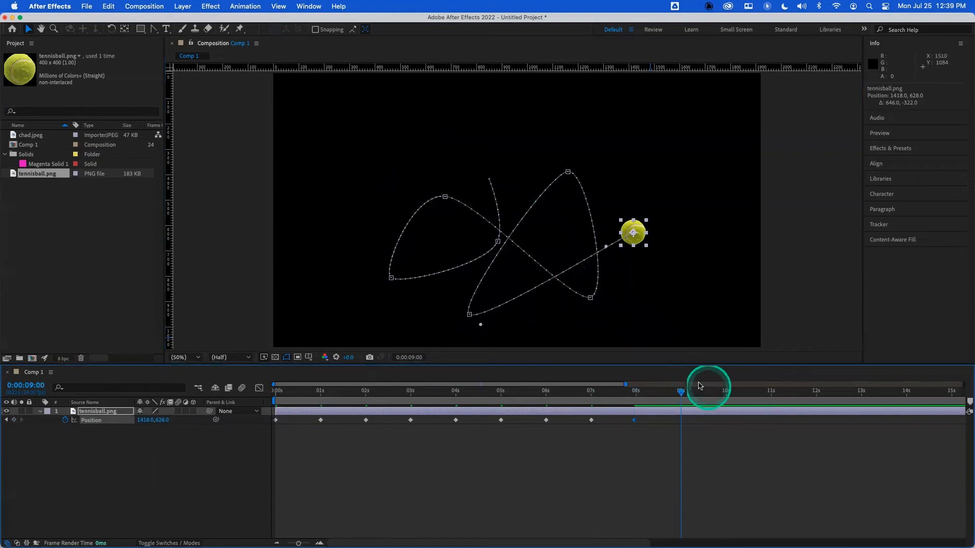
left_click_drag(633, 234, 638, 166)
left_click(727, 390)
left_click(767, 390)
left_click_drag(642, 161, 484, 141)
left_click(795, 423)
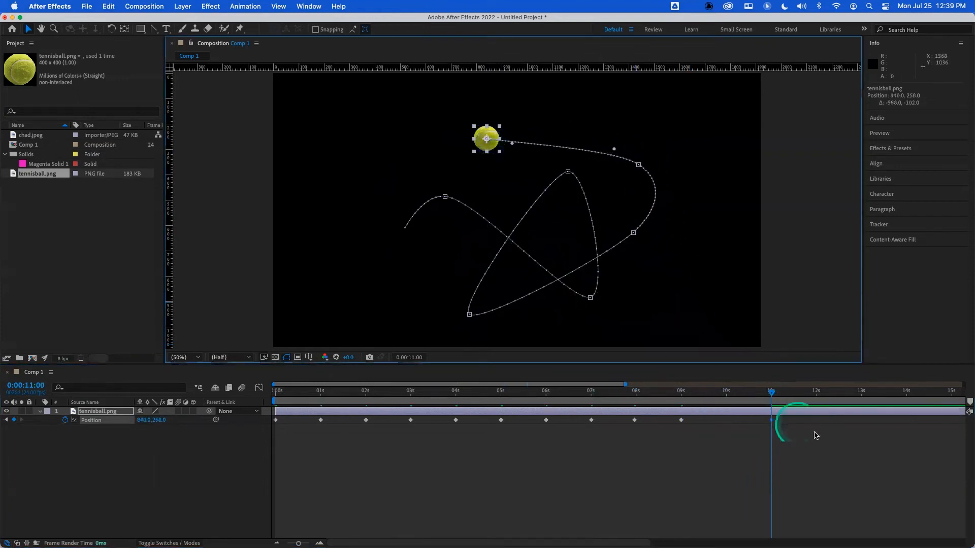
left_click(815, 391)
left_click_drag(491, 148, 417, 238)
left_click_drag(846, 398, 860, 392)
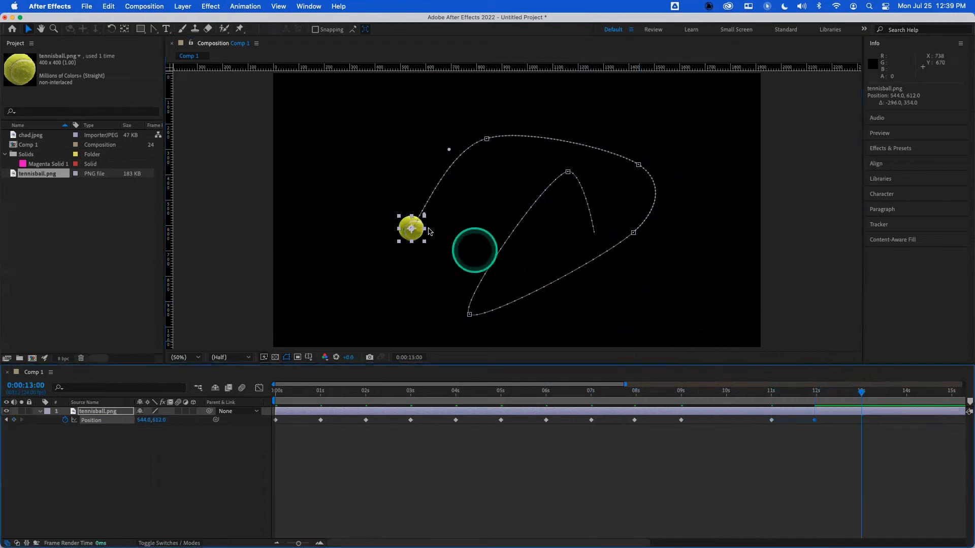
left_click_drag(573, 392, 235, 391)
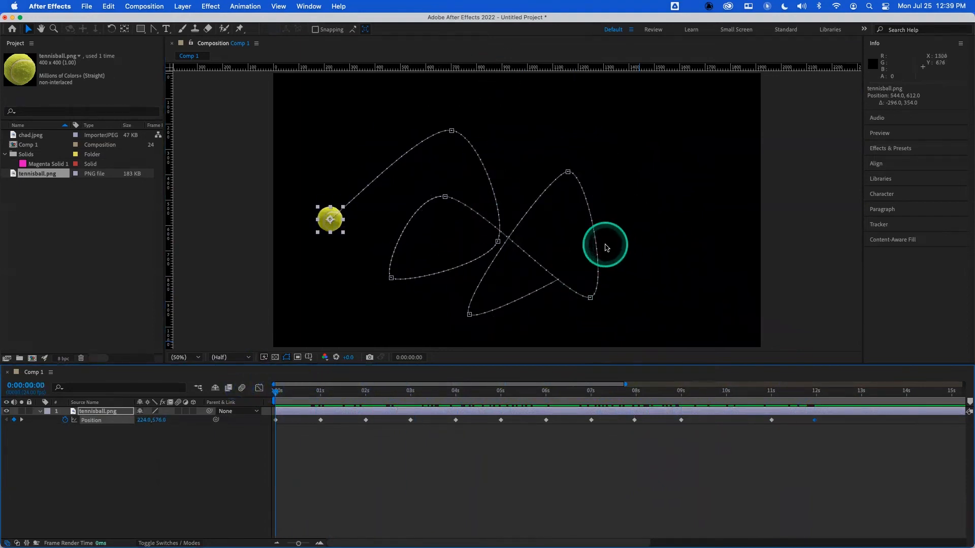
- Set the motion path display preference to show all keyframes
left_click(63, 8)
mouse_move(76, 37)
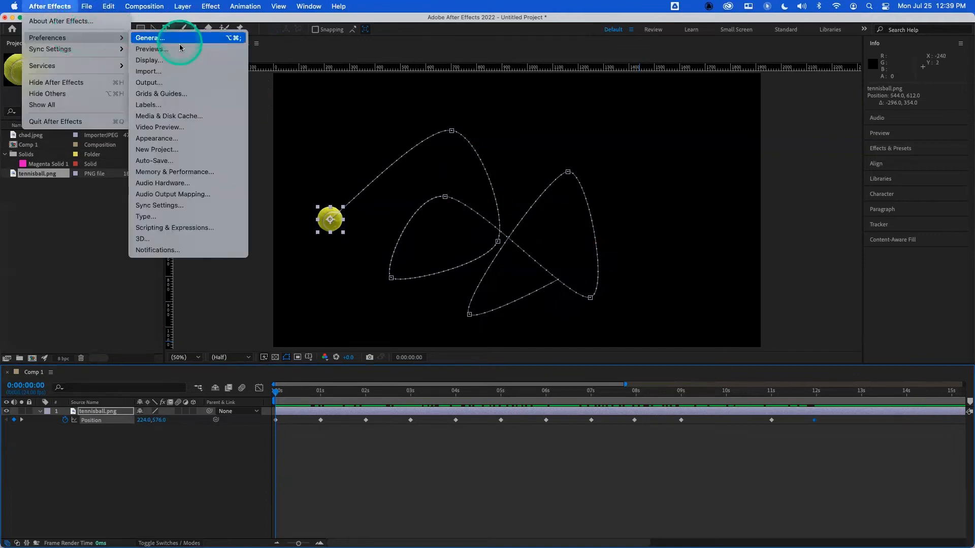
left_click(182, 61)
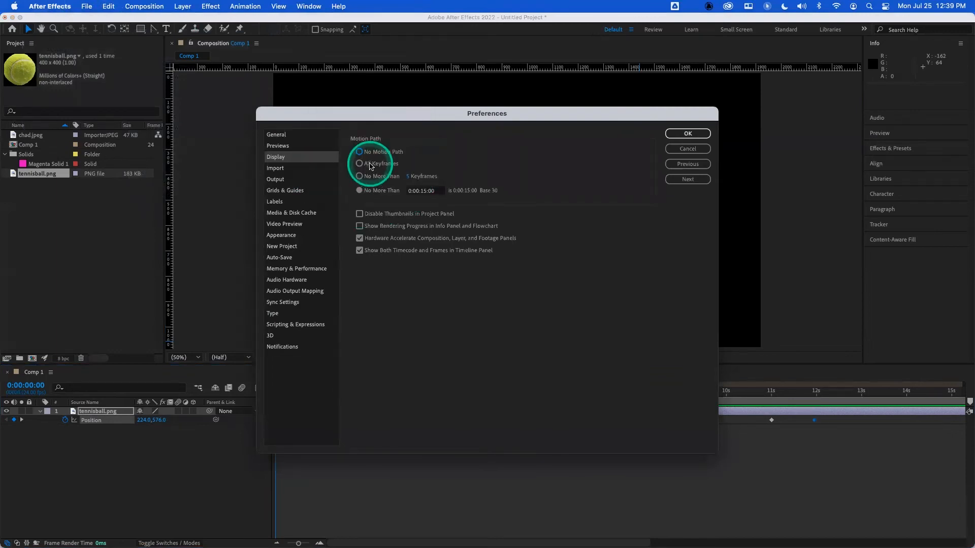
left_click(688, 133)
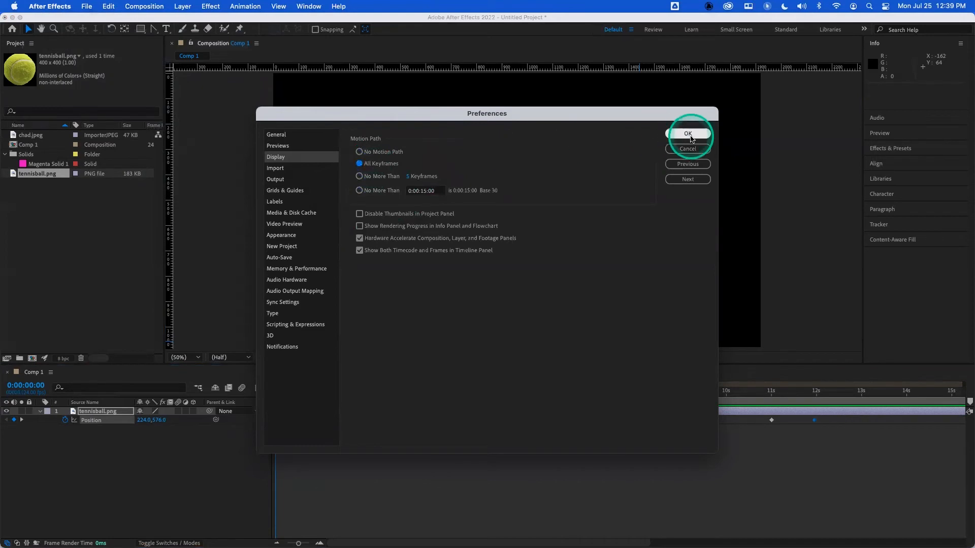
left_click_drag(337, 392, 244, 376)
- Limit the motion path display to no more than 5 keyframes
left_click(51, 6)
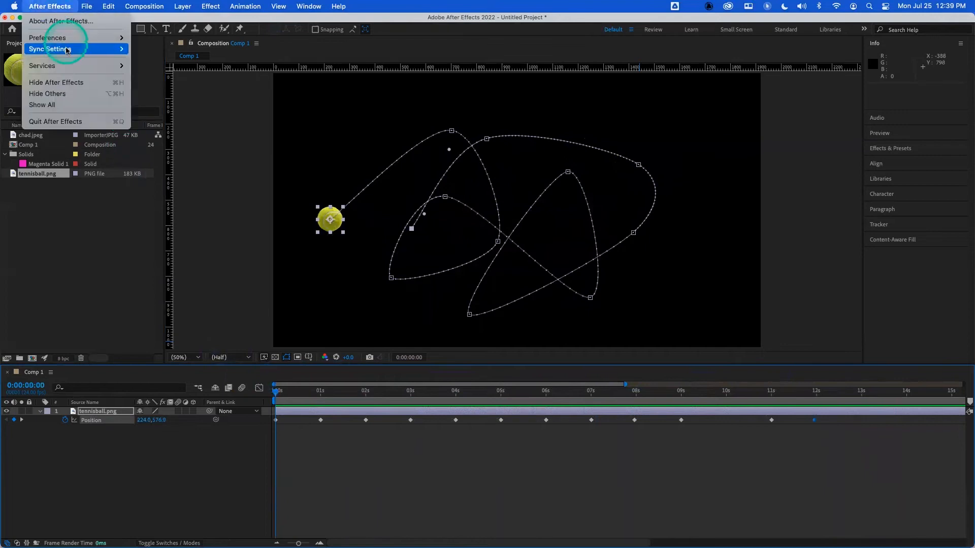
mouse_move(81, 38)
left_click(185, 61)
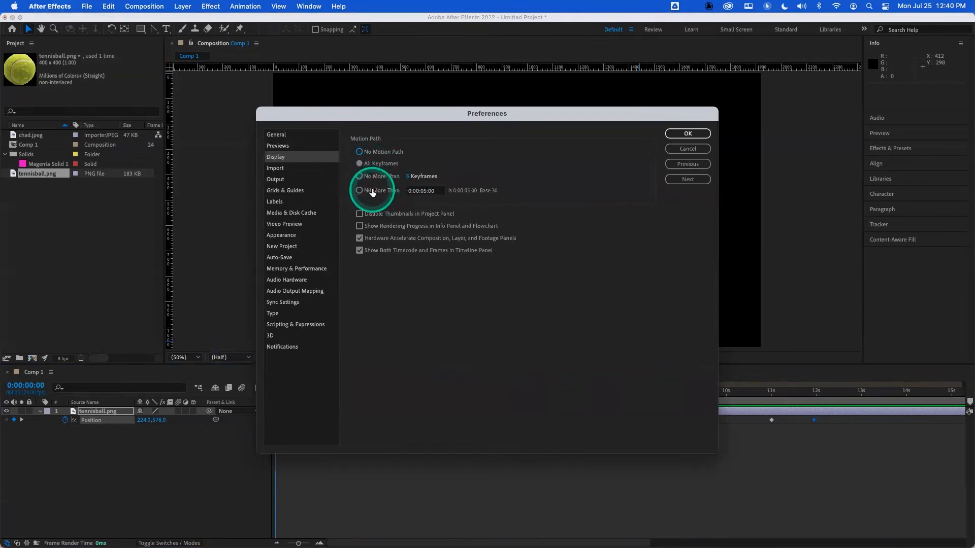
left_click(360, 177)
left_click(704, 133)
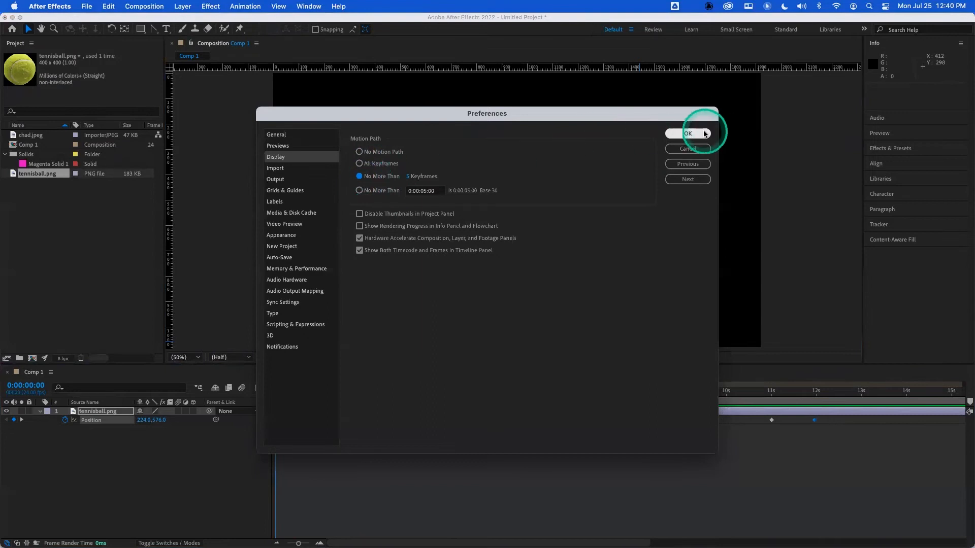
left_click(667, 135)
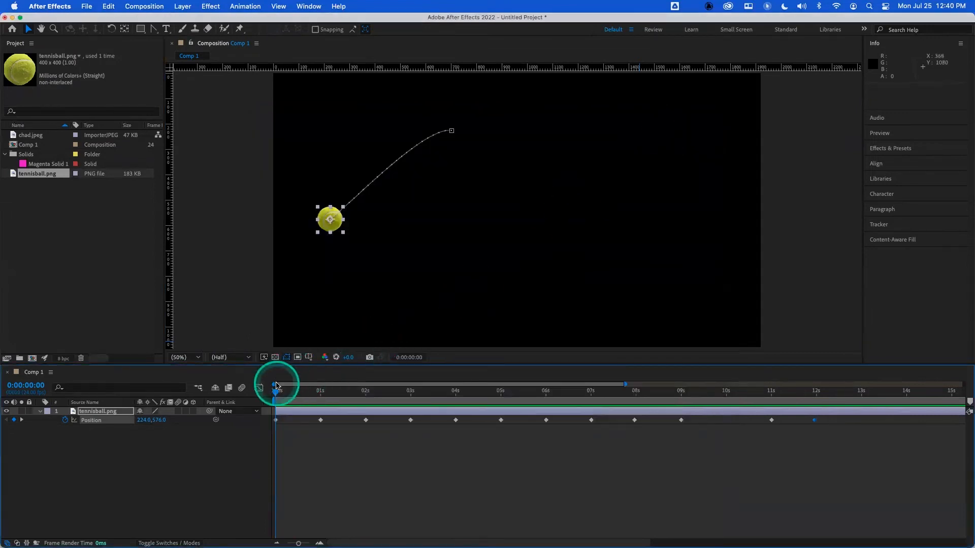
mouse_move(279, 389)
left_mouse_down()
mouse_move(674, 391)
mouse_move(276, 392)
left_mouse_up()
- Limit the motion path display to no more than 0:00:05:00 of time instead
left_click(71, 7)
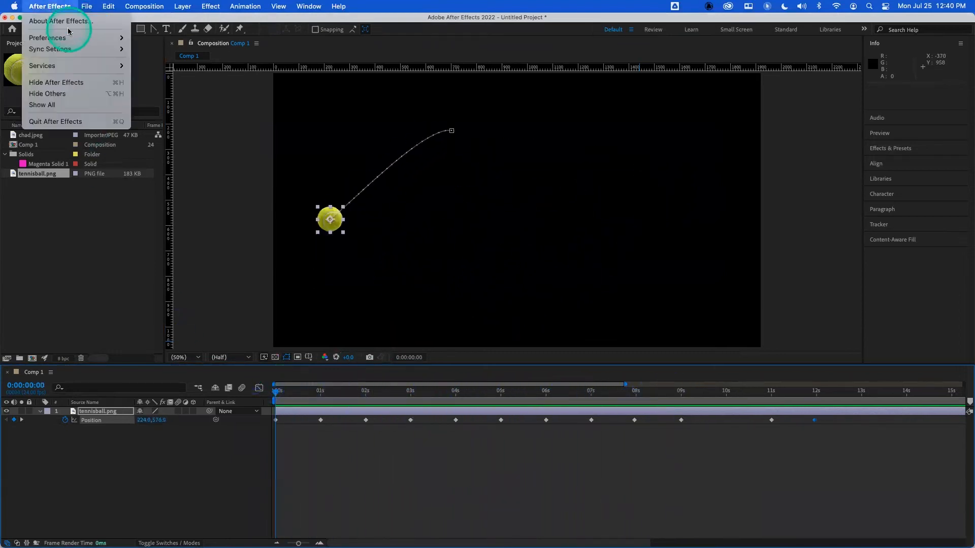
mouse_move(69, 37)
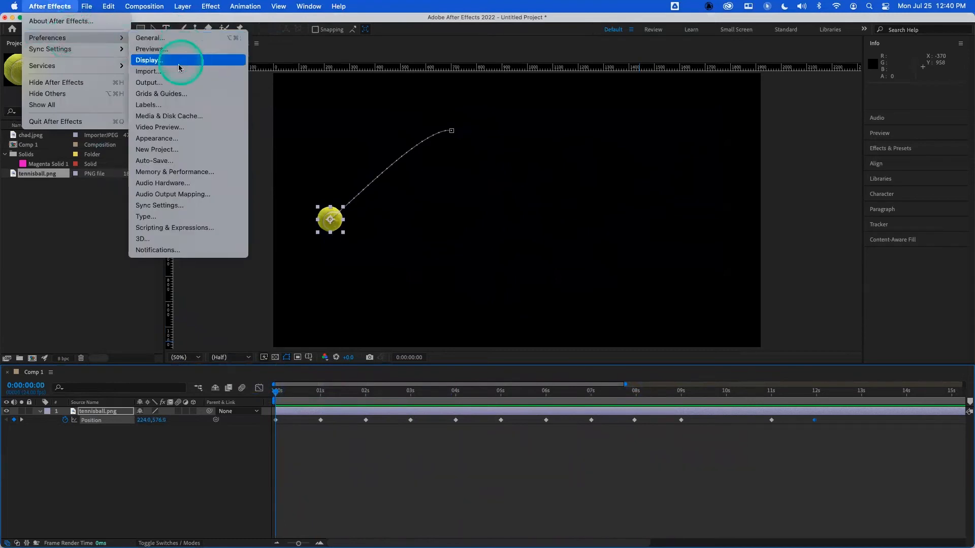
left_click(305, 152)
left_click(360, 177)
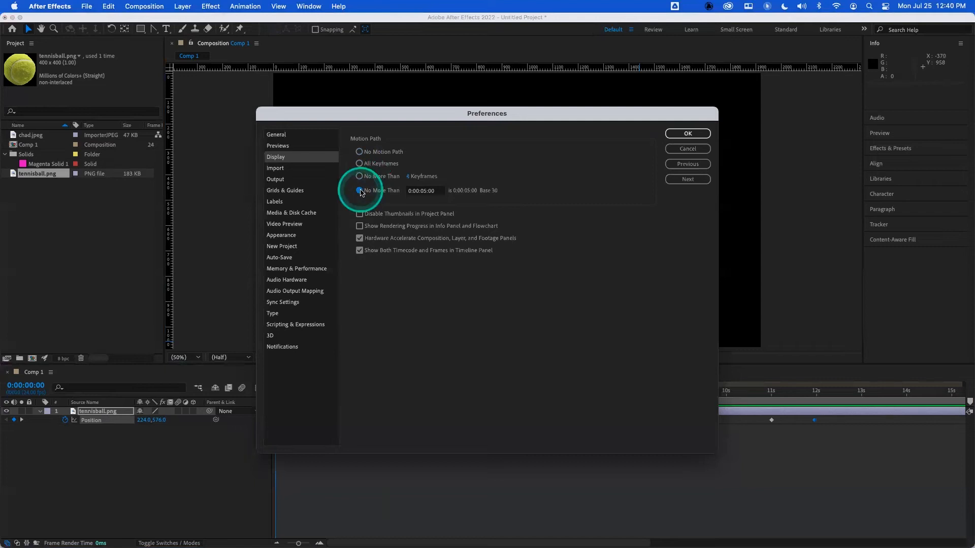
left_click(688, 134)
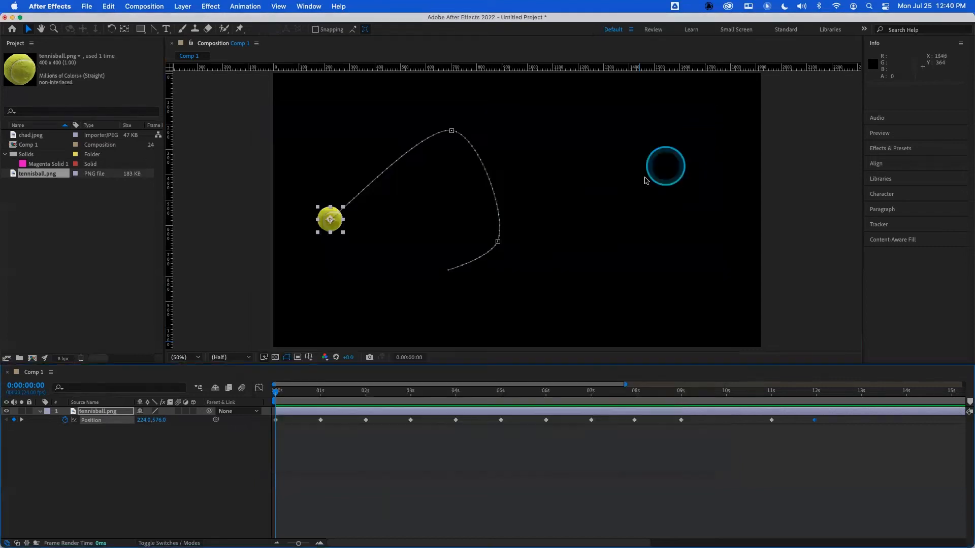
left_click_drag(274, 391, 237, 400)
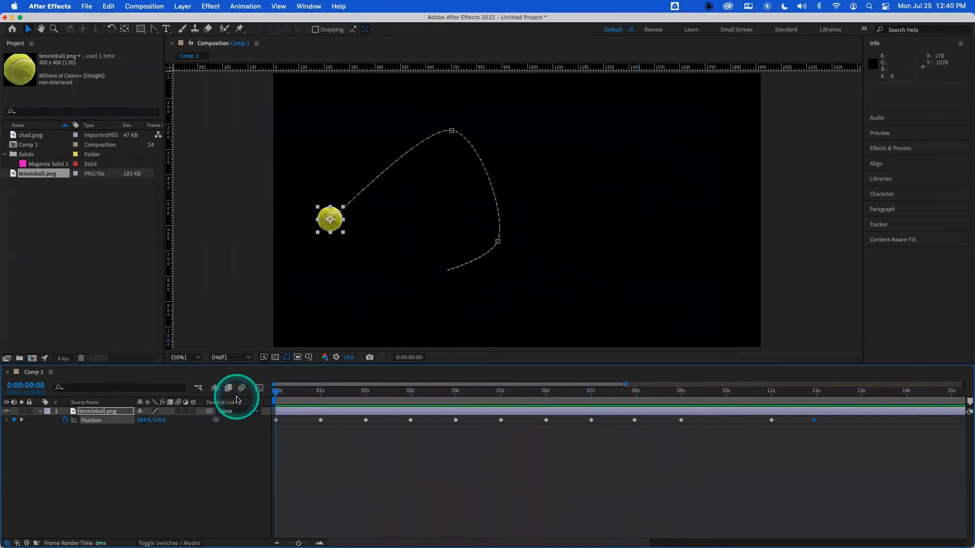
- Delete the tennis ball layer from the composition
left_click_drag(288, 394, 221, 424)
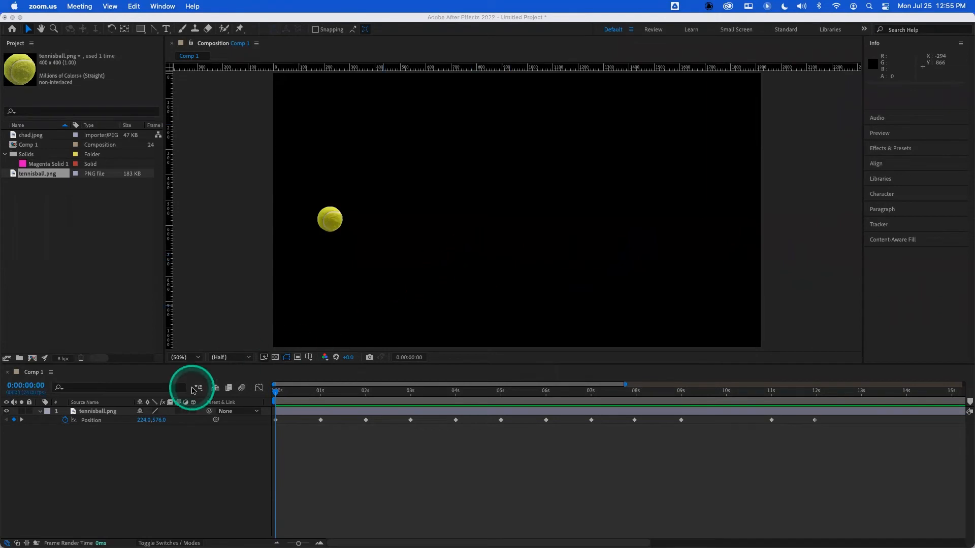
left_click(101, 413)
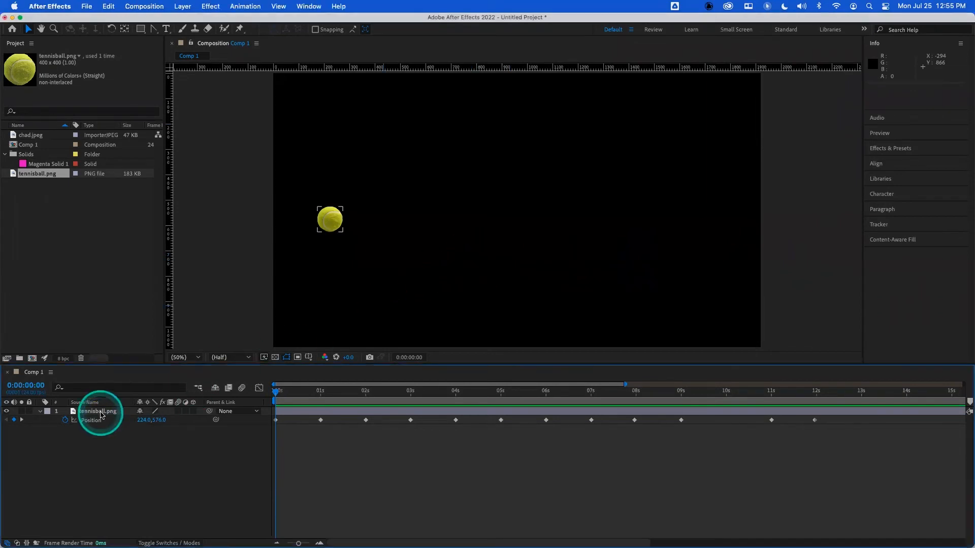
left_click(98, 413)
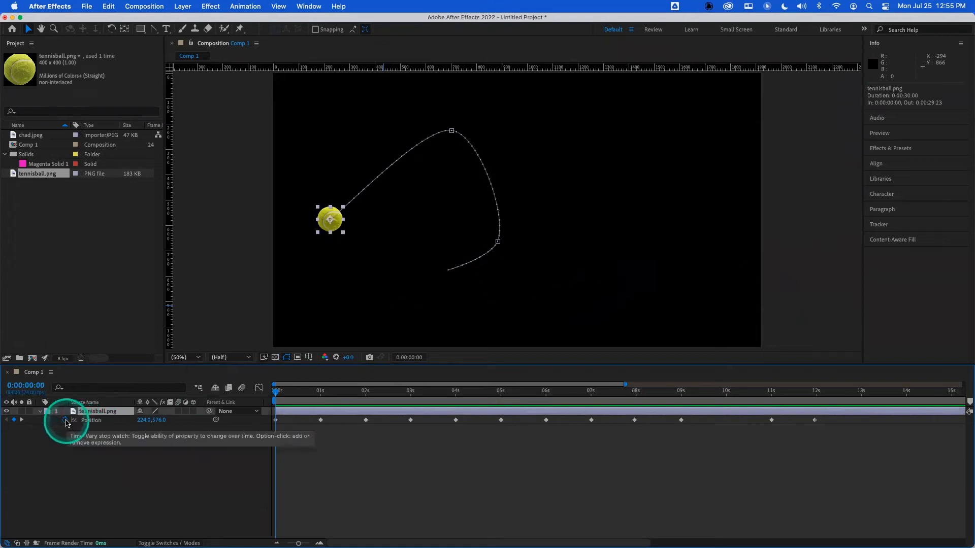
key("Delete")
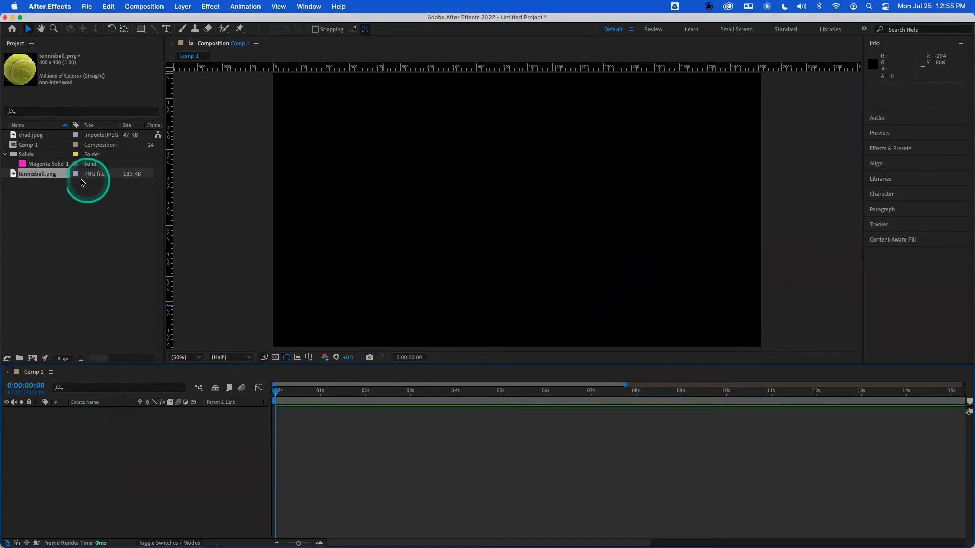
- Create a new cyan solid (#34C3E0) in the composition using the solid settings color picker
left_click_drag(54, 166, 274, 250)
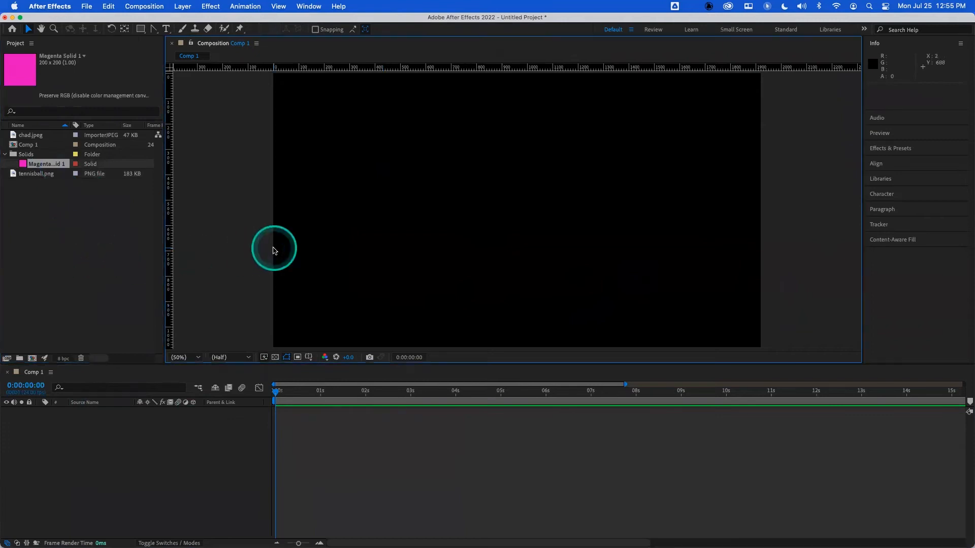
key("super+y")
left_click(480, 345)
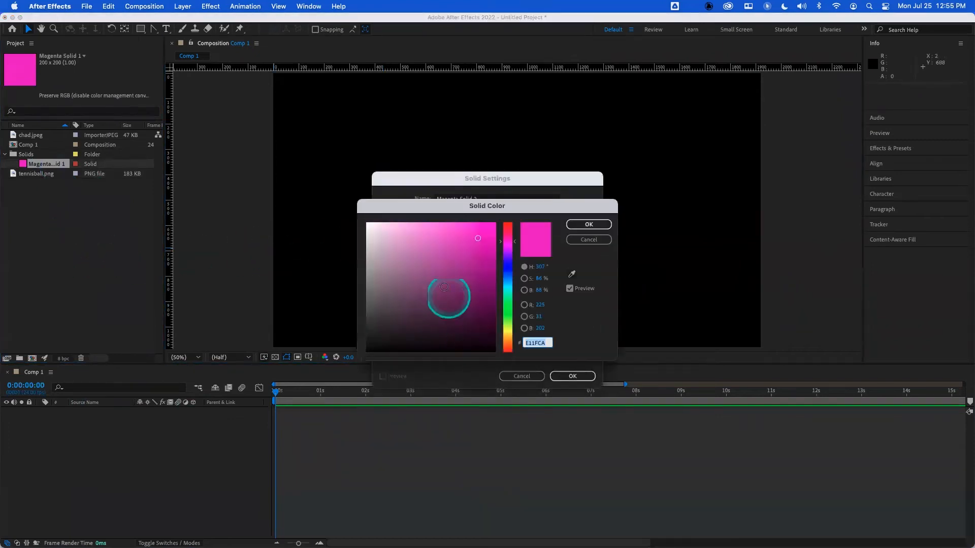
left_click_drag(505, 272, 506, 282)
left_click(471, 248)
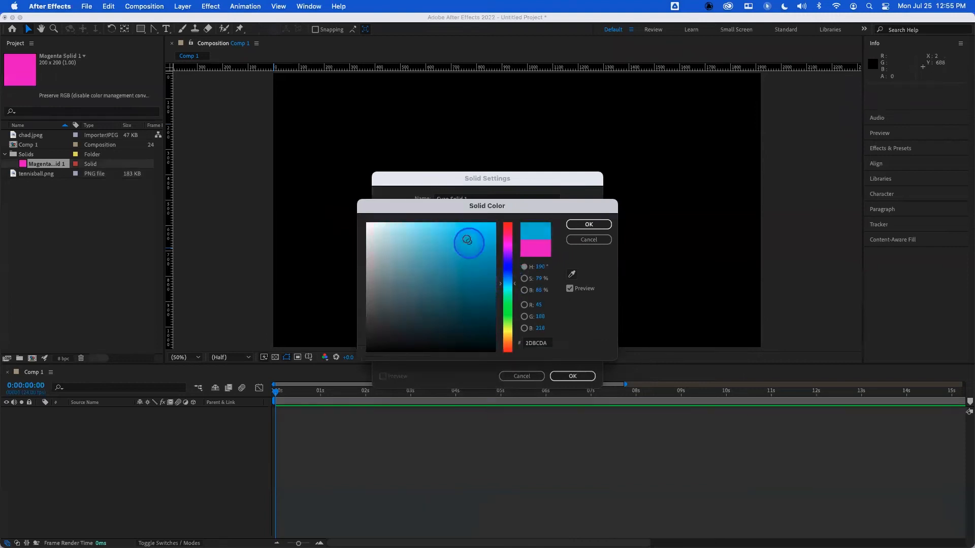
left_click_drag(498, 206, 521, 249)
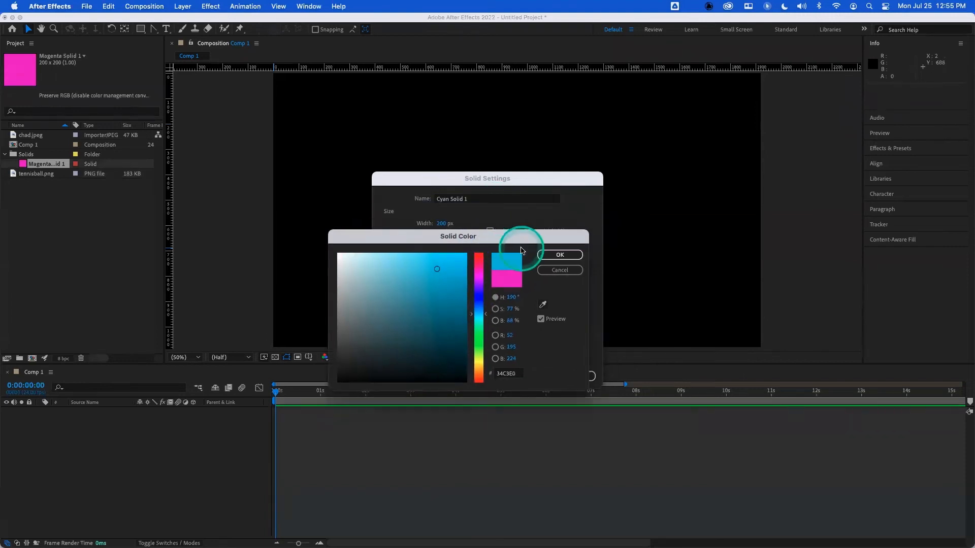
left_click(539, 256)
left_click(573, 376)
- Show the cyan solid's Position property and set it to 300, 500 at the start
left_click(279, 393)
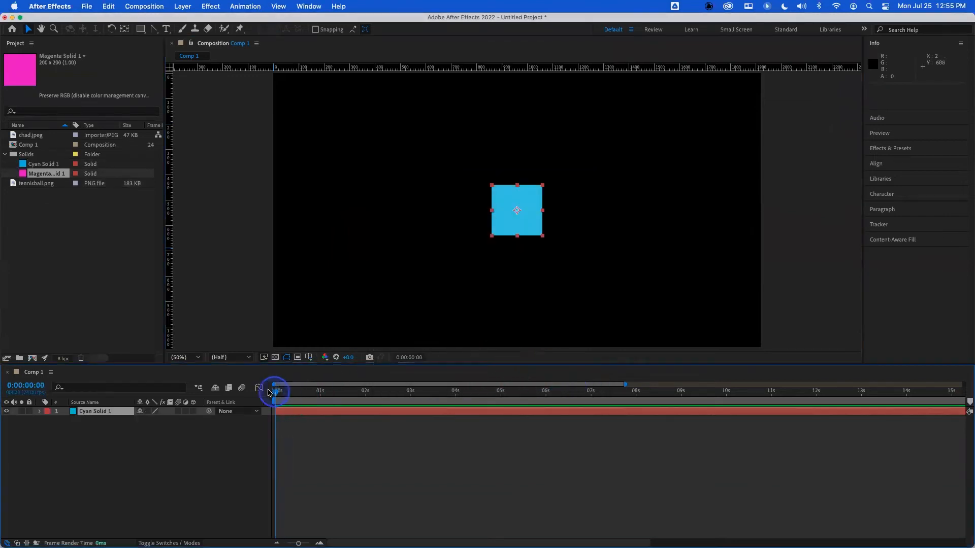
key("p")
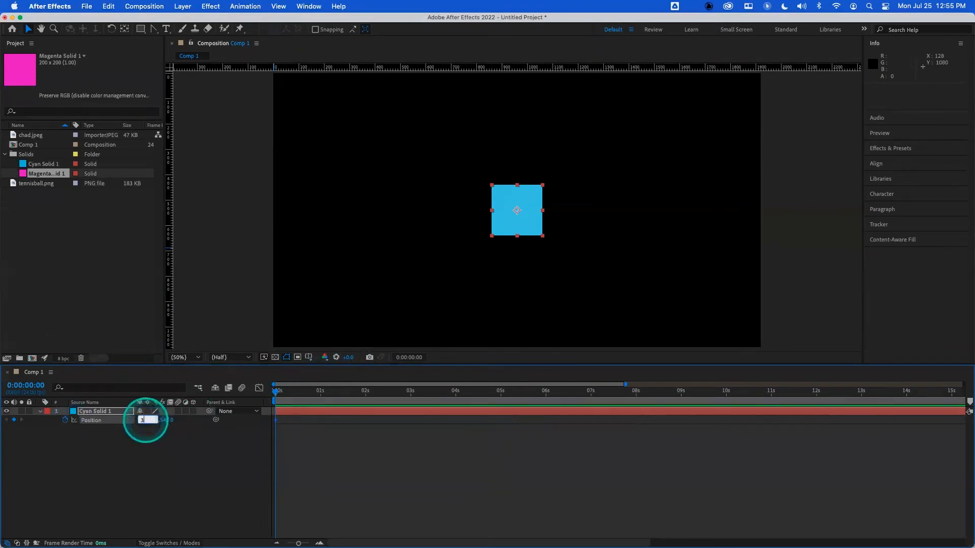
key("Return")
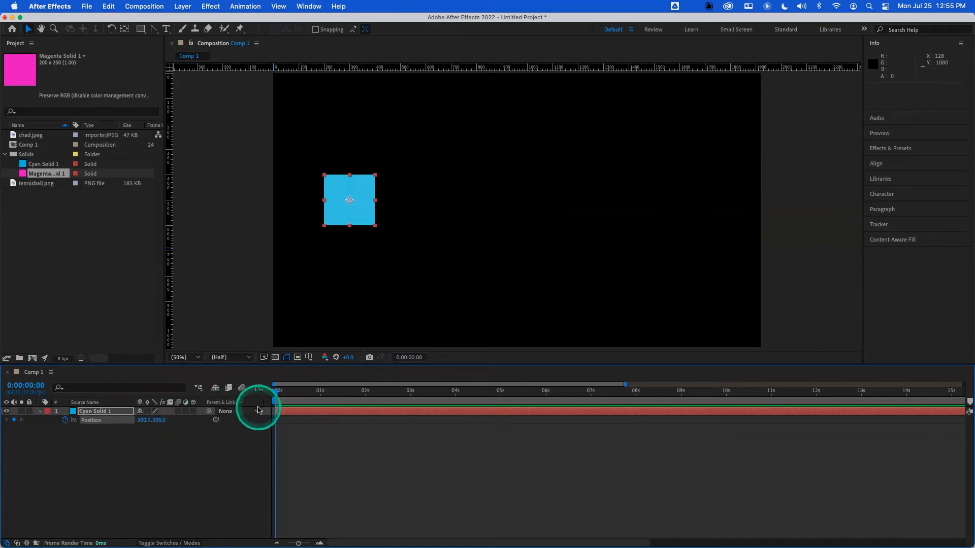
- Set the solid's X position to 1300 at 2 seconds and undo that change
left_click(366, 392)
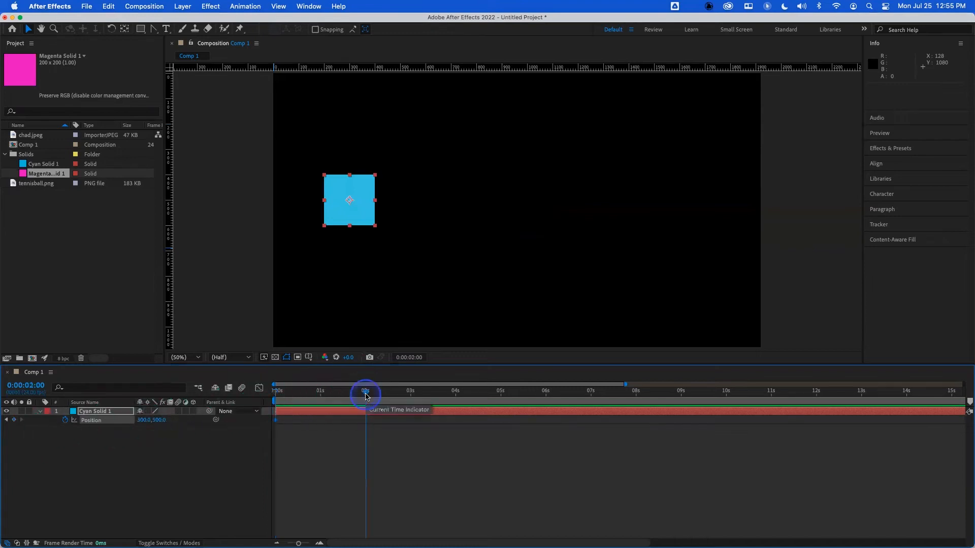
left_click(143, 420)
type("1300")
key("Return")
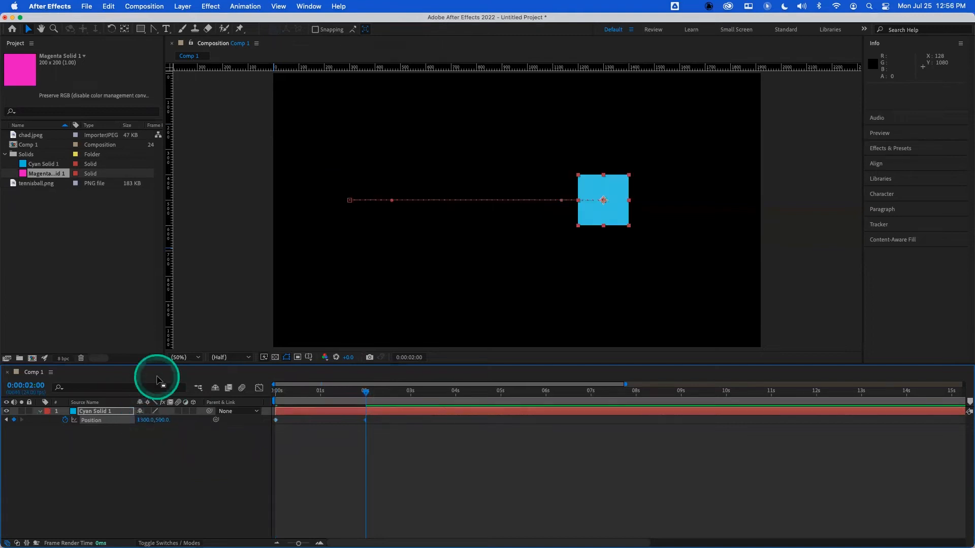
key("super+z")
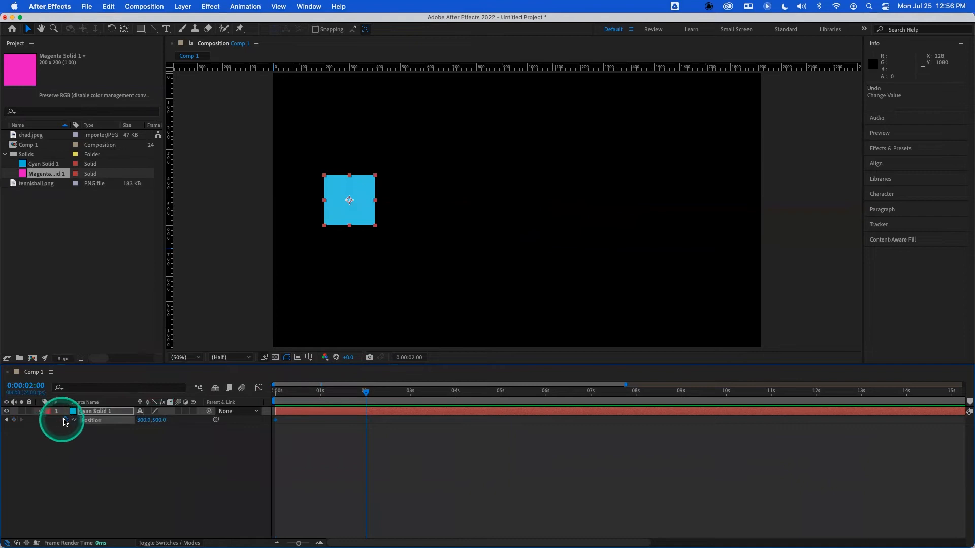
- Return to the start and remove the solid's position keyframes
left_click_drag(331, 394, 217, 394)
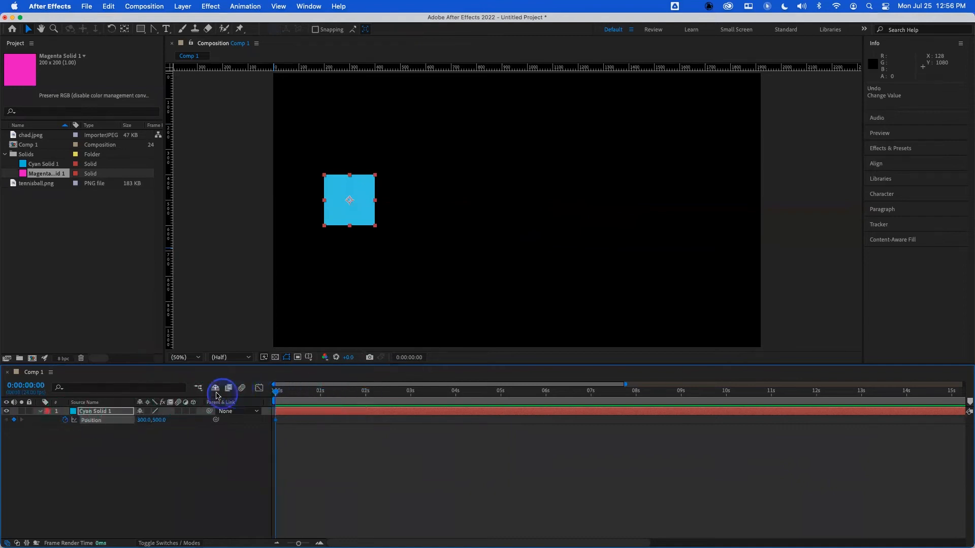
left_click(65, 421)
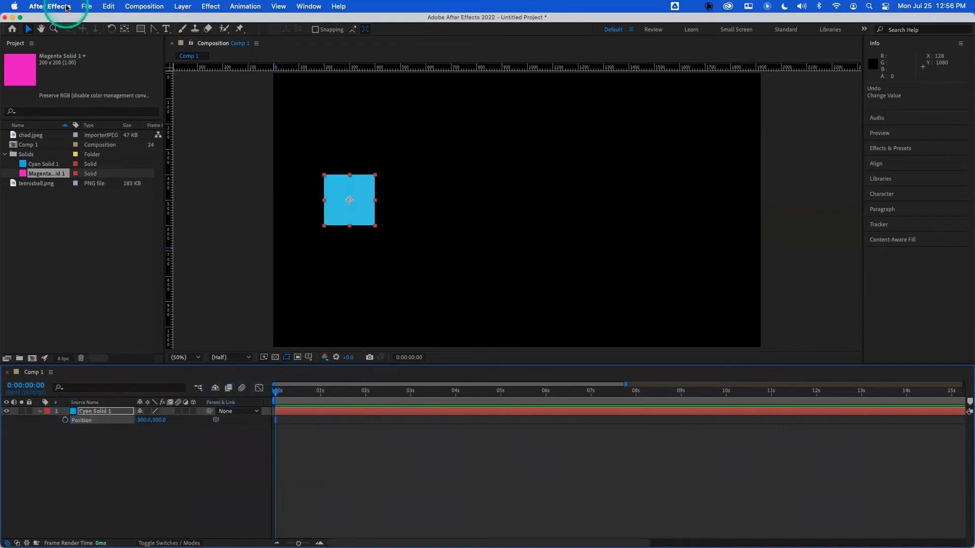
- Turn on Default Spatial Interpolation to Linear in the General preferences
left_click(50, 6)
mouse_move(69, 34)
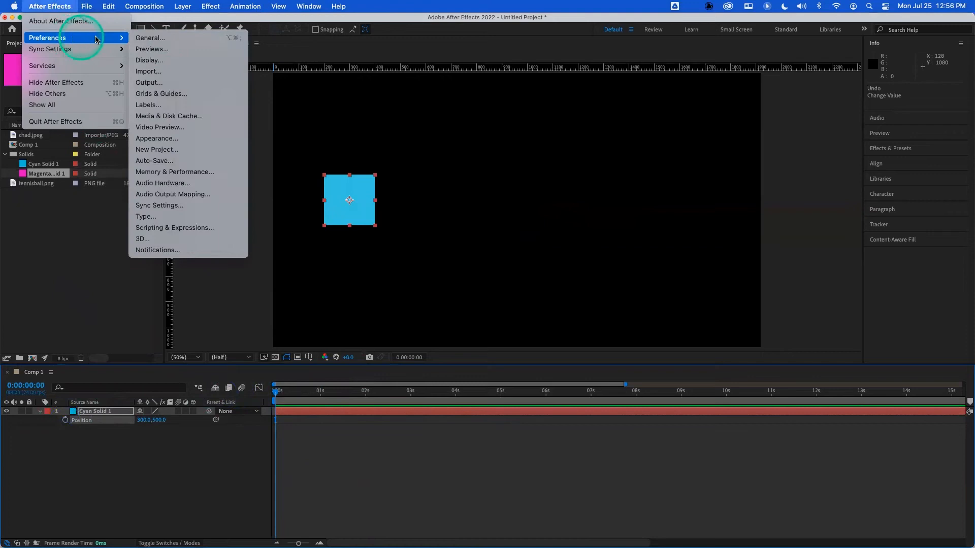
left_click(178, 39)
left_click(350, 189)
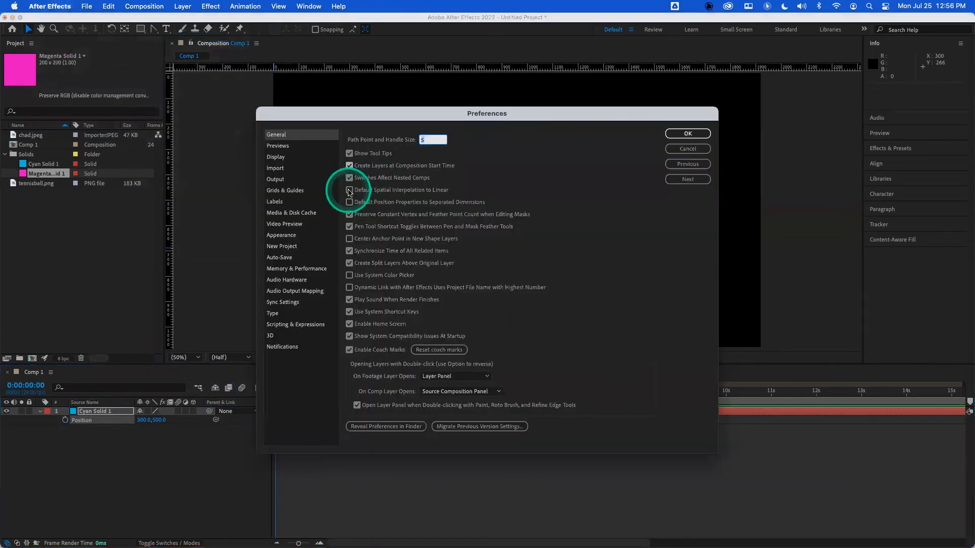
left_click(673, 134)
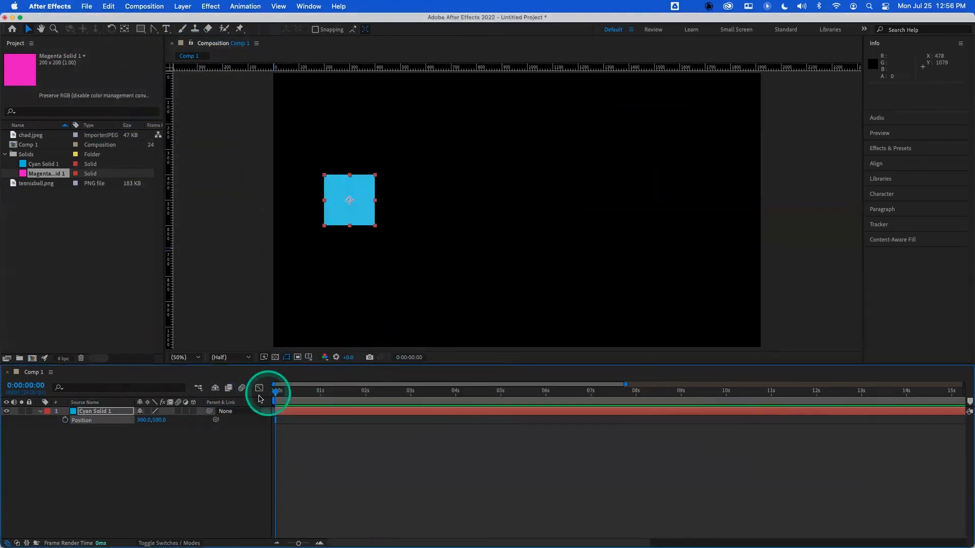
- Keyframe the solid's position at the start and set its X to 1300 at 2 seconds, then return to the start
left_click(65, 420)
left_click_drag(391, 393, 366, 391)
left_click_drag(142, 425, 142, 426)
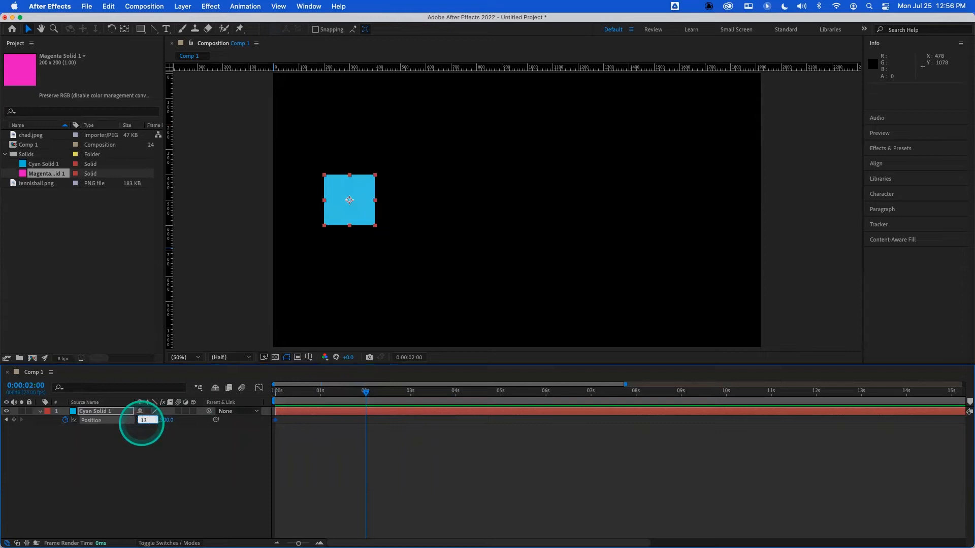
type("1300")
key("Return")
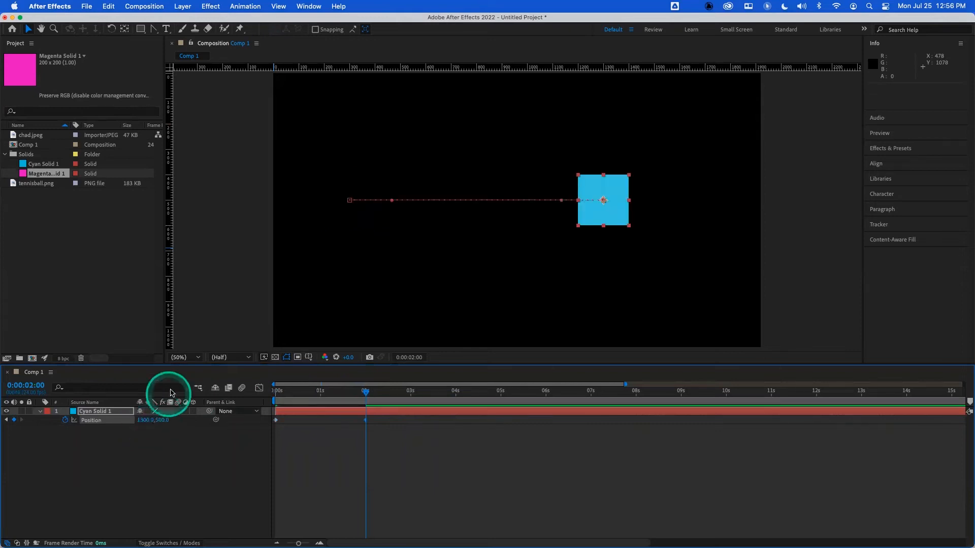
left_click(350, 201)
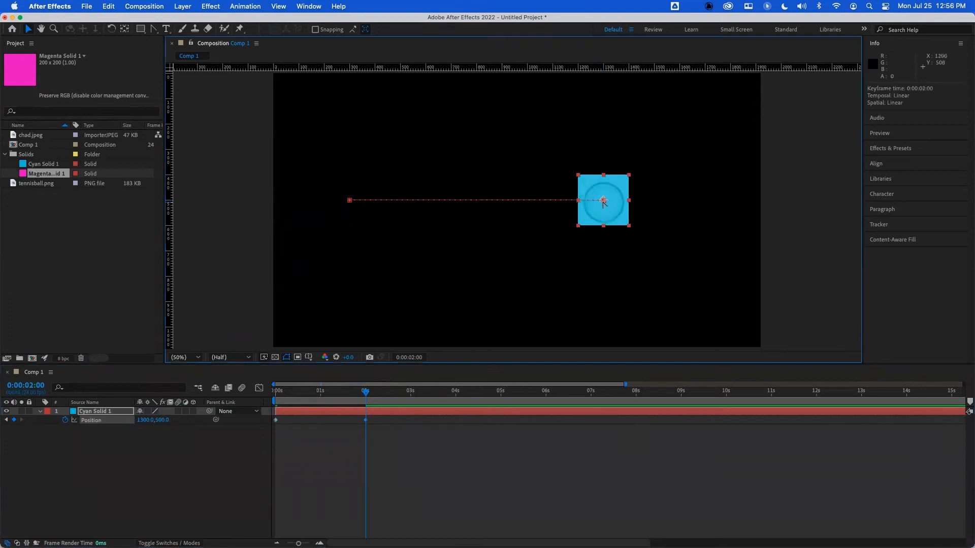
left_click_drag(362, 392, 298, 394)
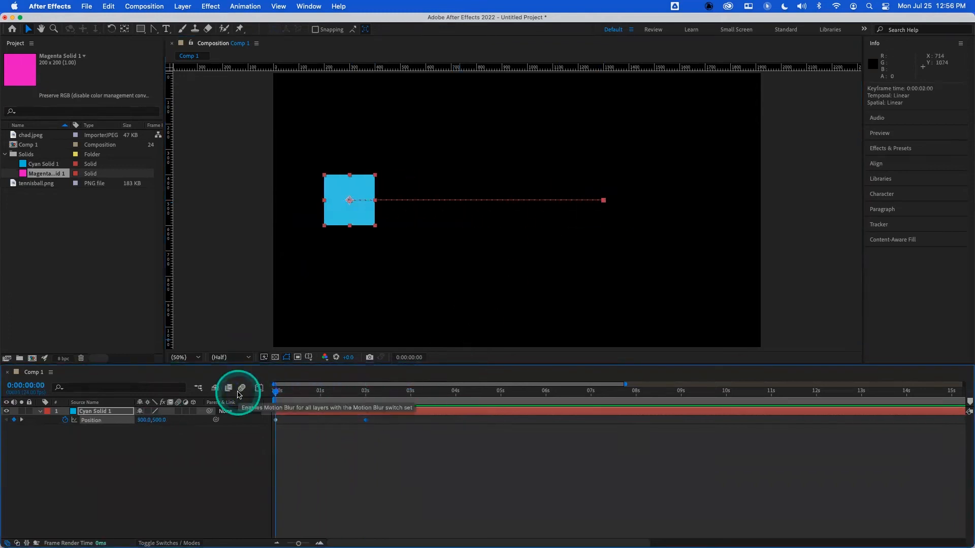
- Preview the solid's linear position animation from the start a few times
left_click(240, 392)
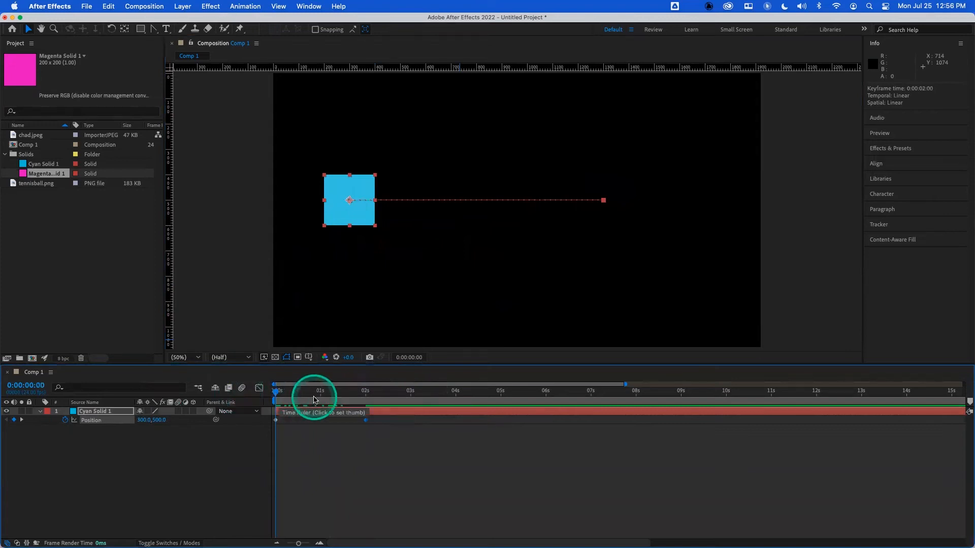
key("space")
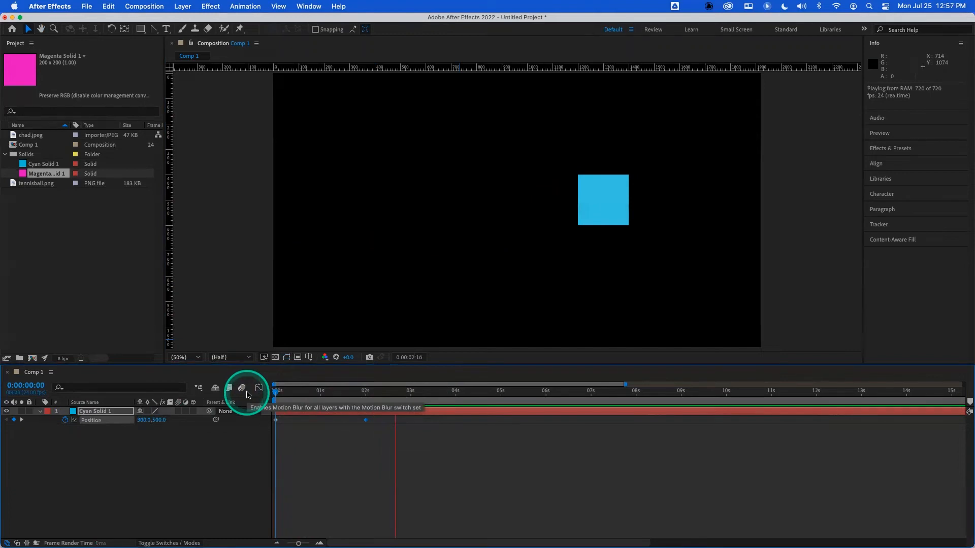
key("space")
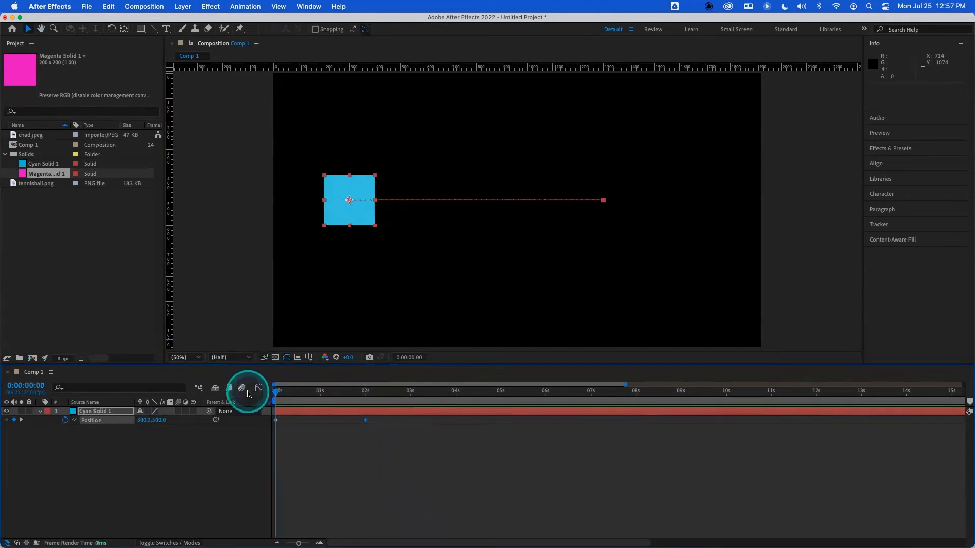
key("space")
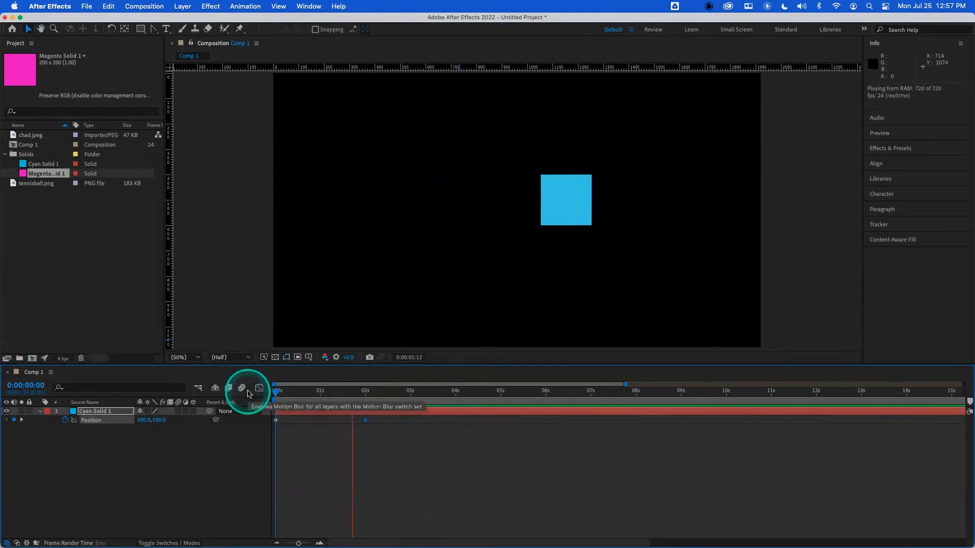
left_click_drag(305, 392, 243, 393)
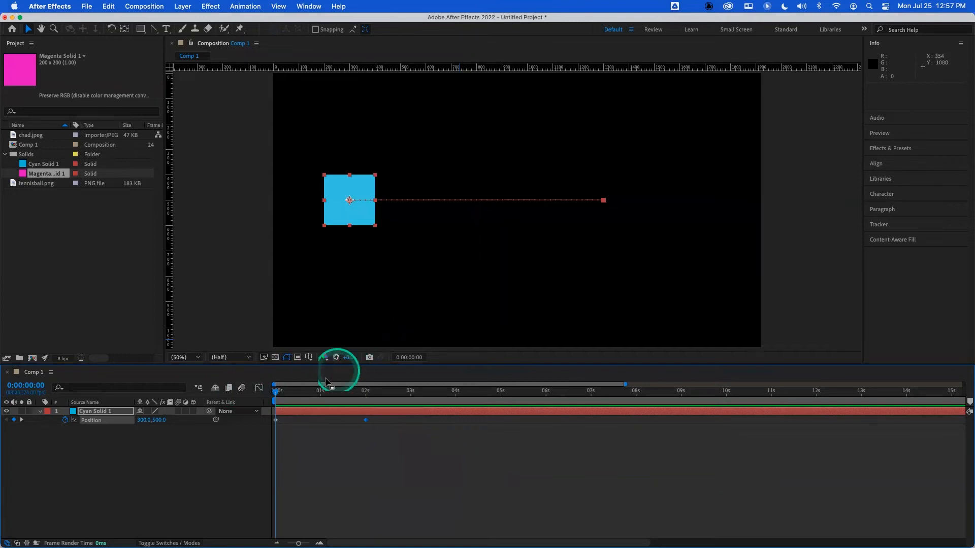
left_click(257, 388)
key("space")
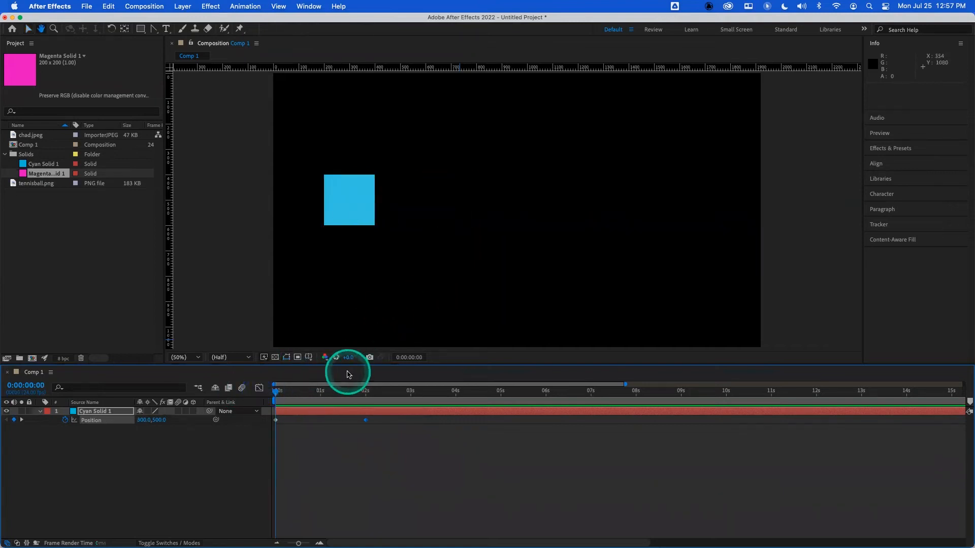
key("space")
left_click_drag(358, 391, 252, 397)
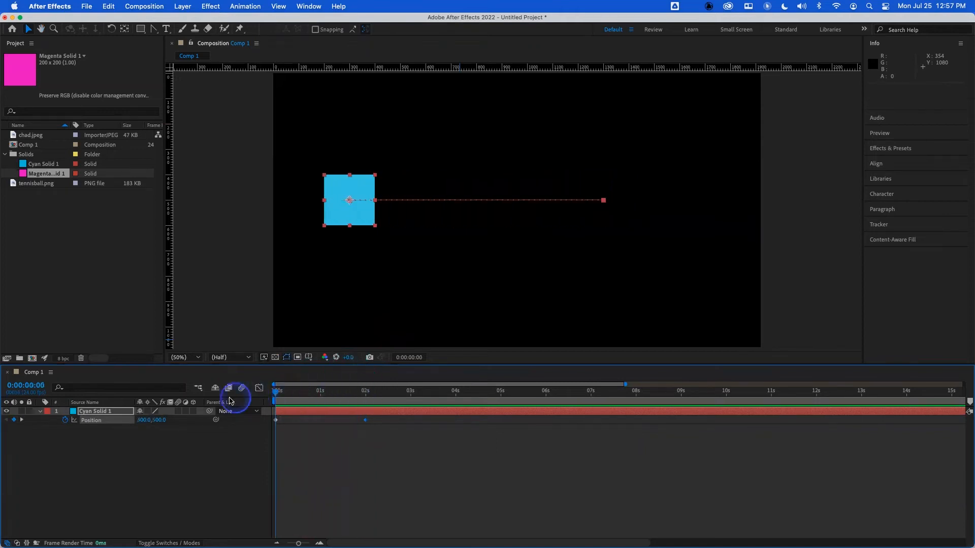
- Move the 2-second position keyframe to about 5 seconds, preview it, then move it to about 10 seconds
left_click_drag(366, 422, 439, 419)
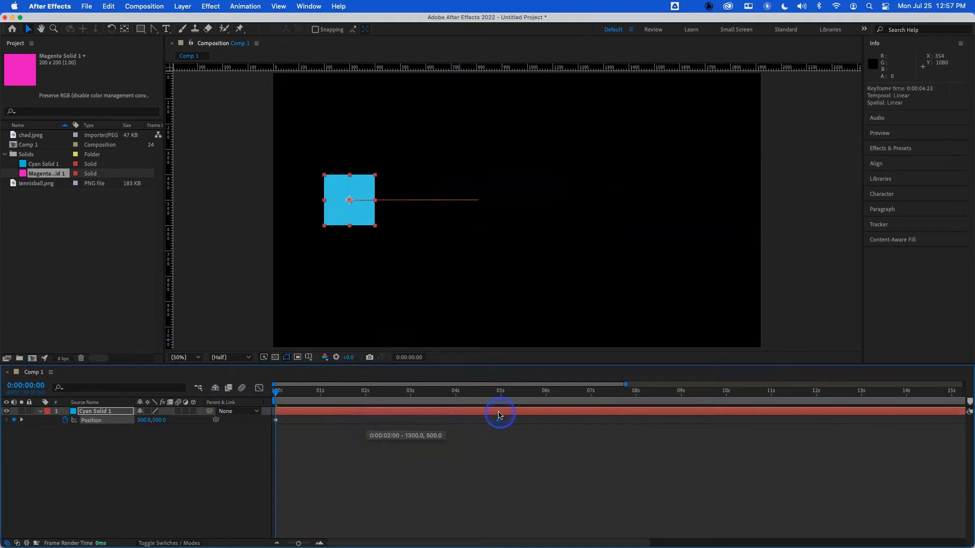
left_click_drag(499, 414, 221, 402)
key("space")
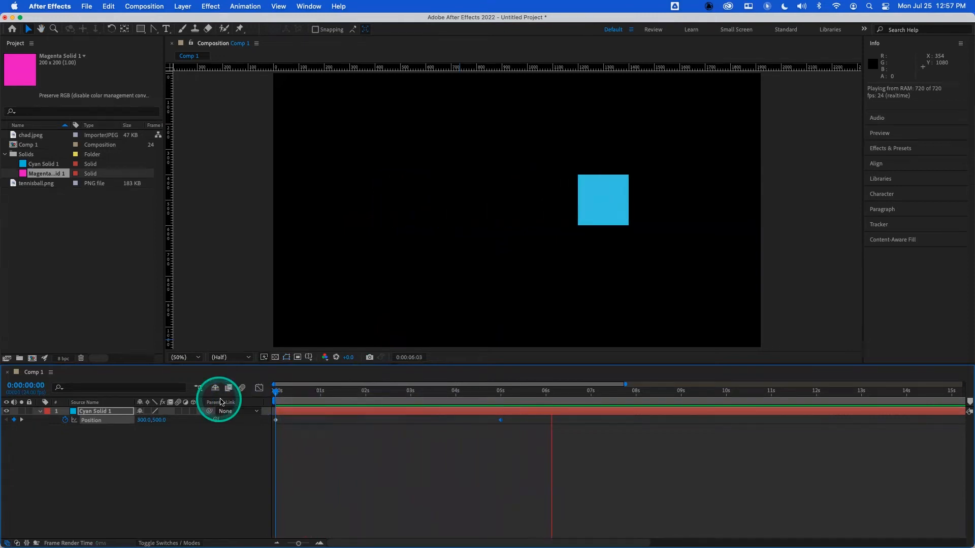
key("space")
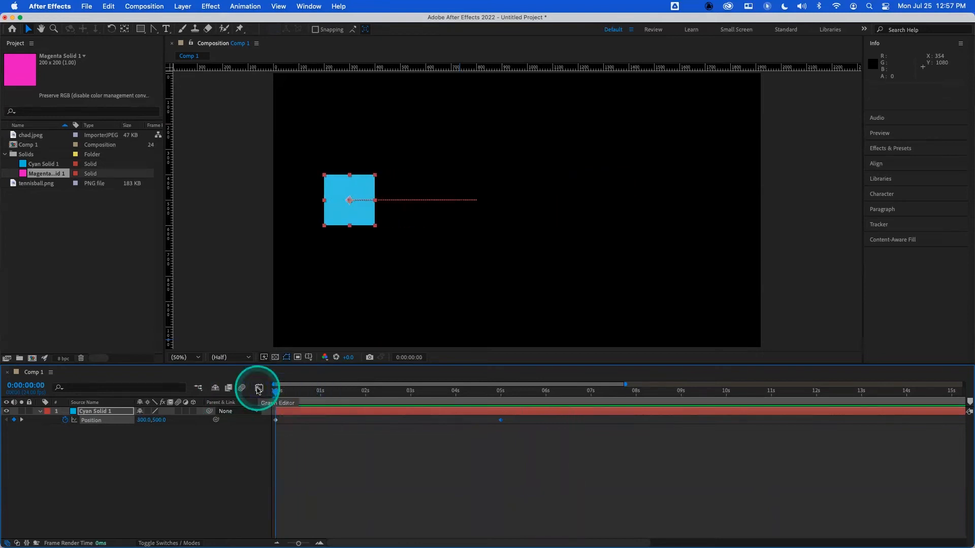
left_click(502, 420)
left_click_drag(503, 421, 261, 379)
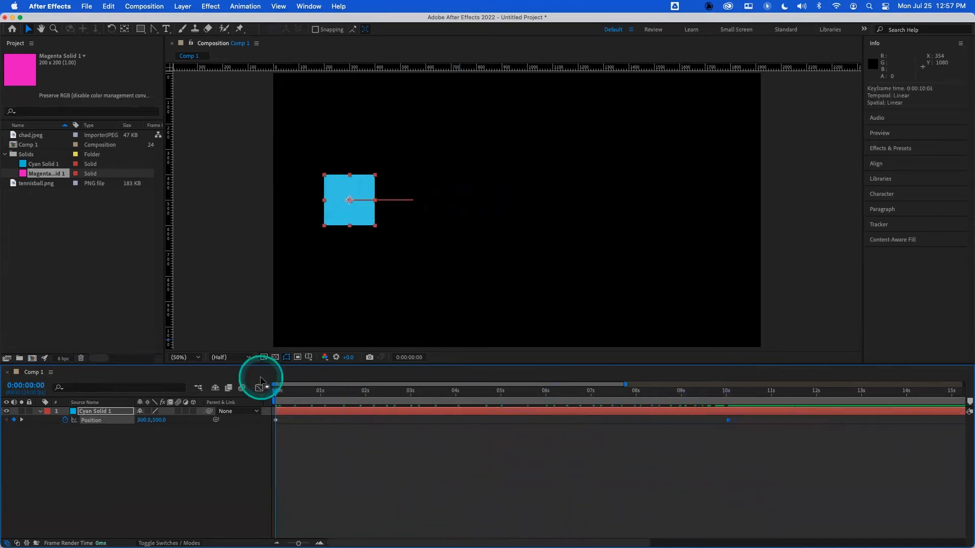
- Open the Display preferences and keep the motion path set to All Keyframes
left_click(68, 11)
mouse_move(56, 38)
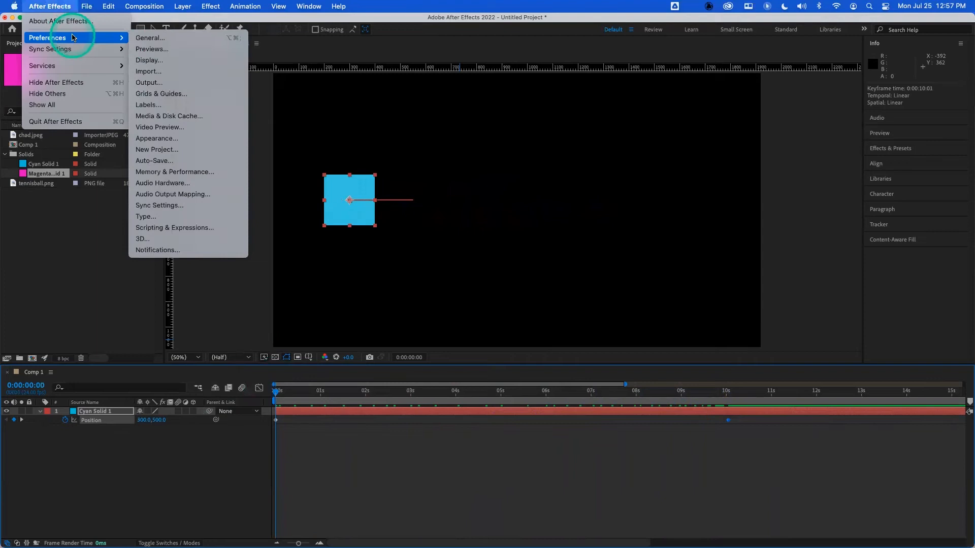
left_click(147, 61)
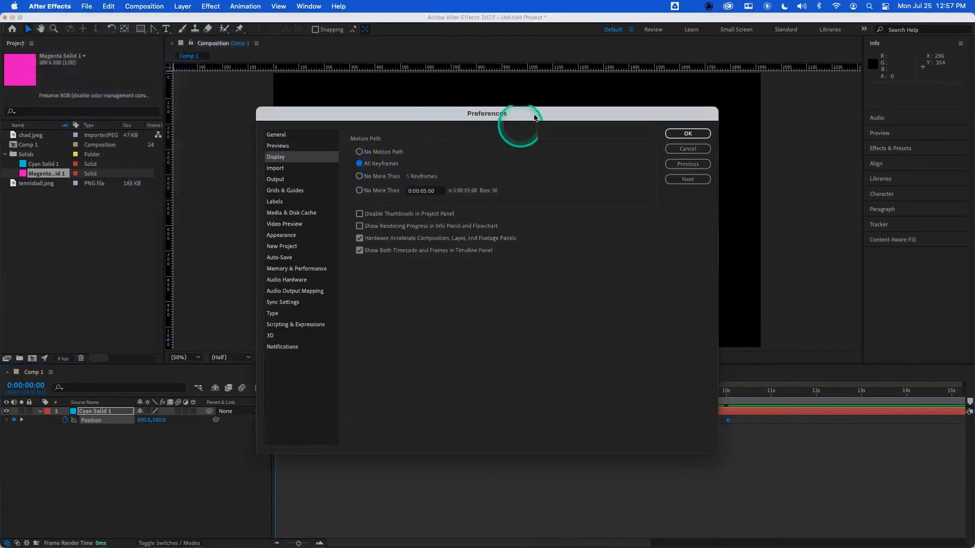
left_click(687, 133)
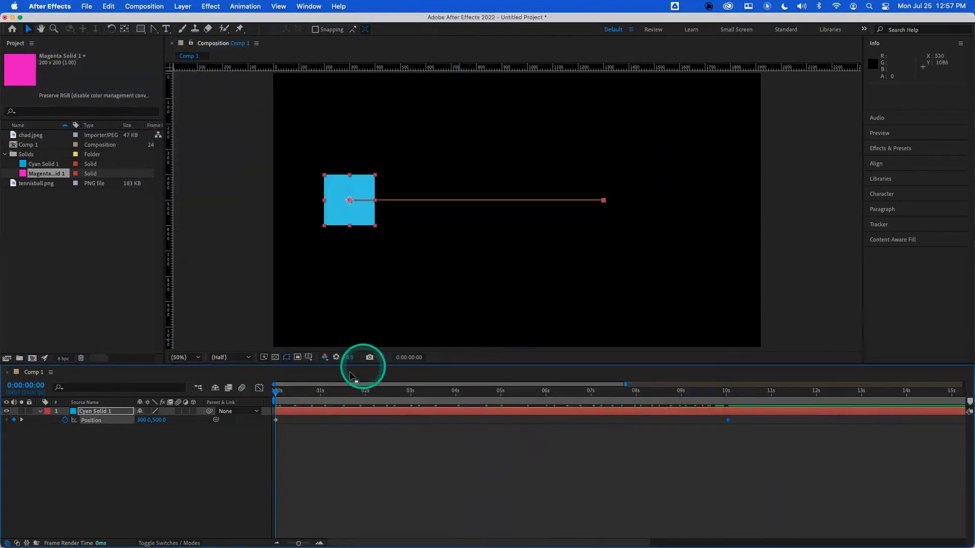
- Preview the animation and move the end position keyframe to about 1 second
key("space")
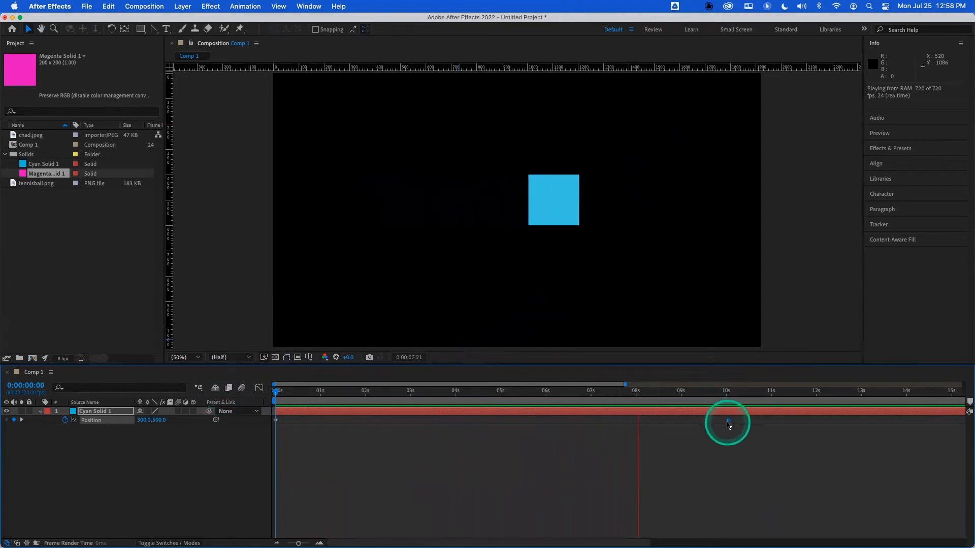
left_click_drag(728, 422, 638, 418)
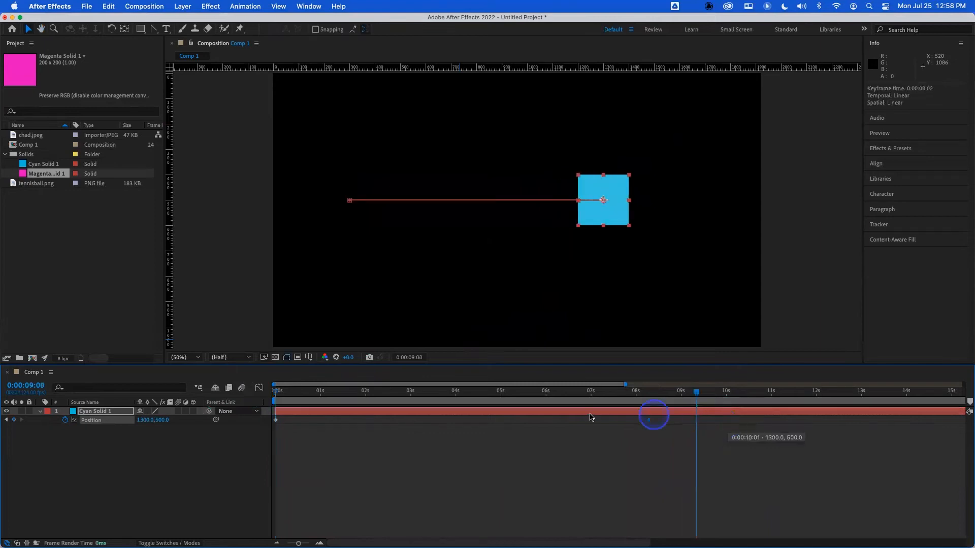
left_click_drag(354, 415, 233, 385)
key("space")
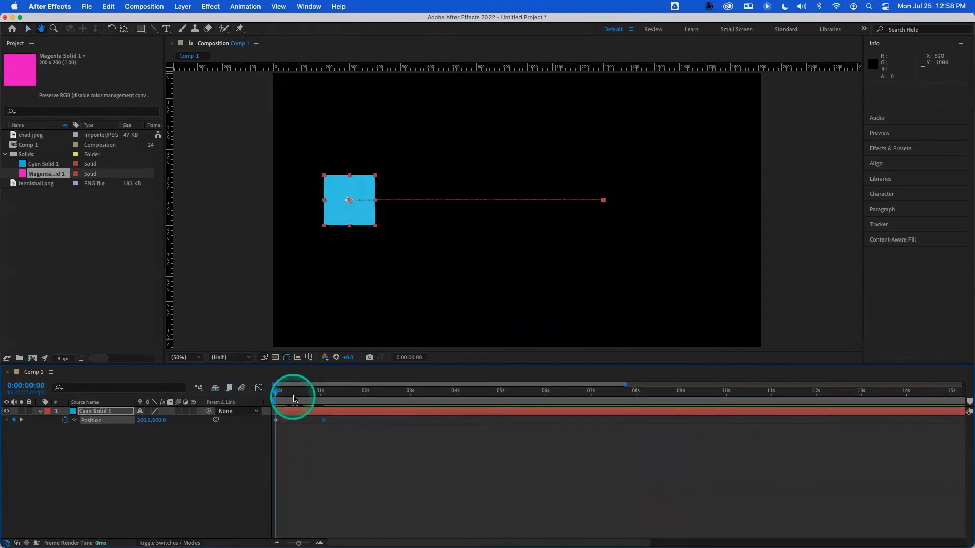
- Move the end position keyframe back to 2 seconds and preview the motion
left_click(322, 420)
left_click_drag(322, 420, 201, 384)
key("space")
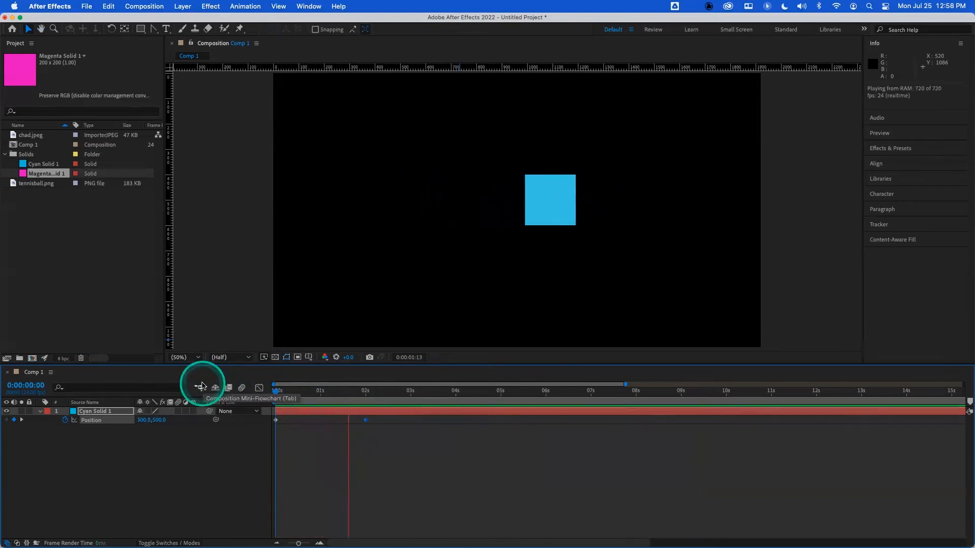
- Play the animation from the start and stop at the 2-second keyframe to review the motion path
left_click(262, 390)
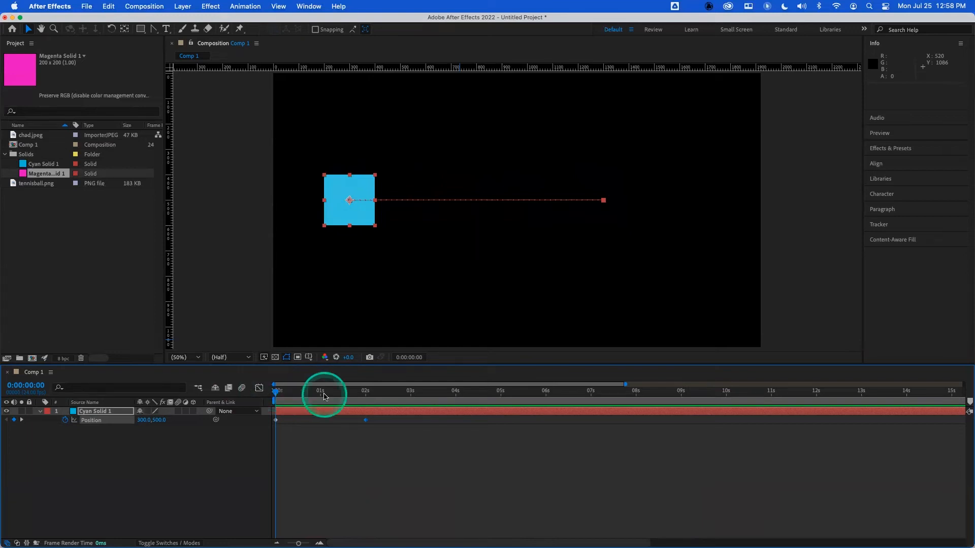
left_click_drag(322, 394, 270, 393)
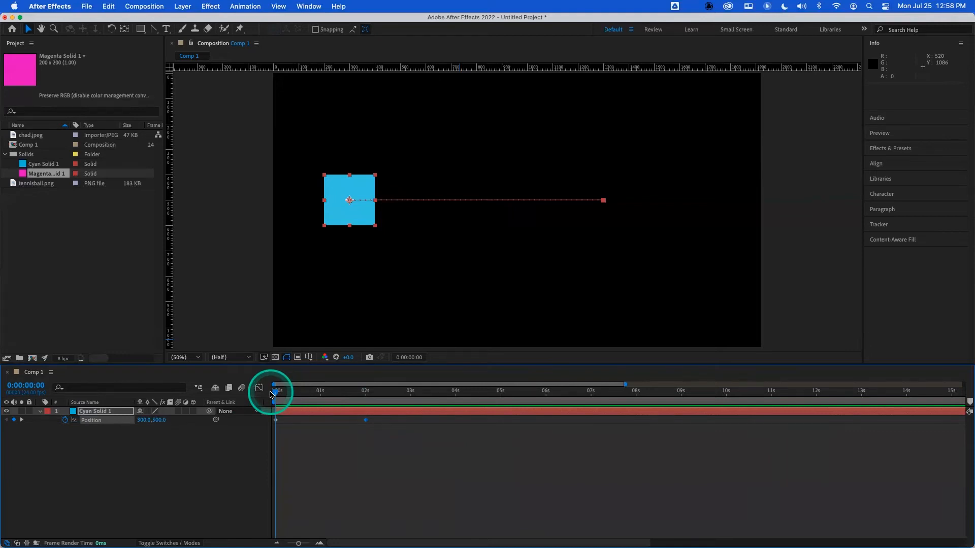
key("space")
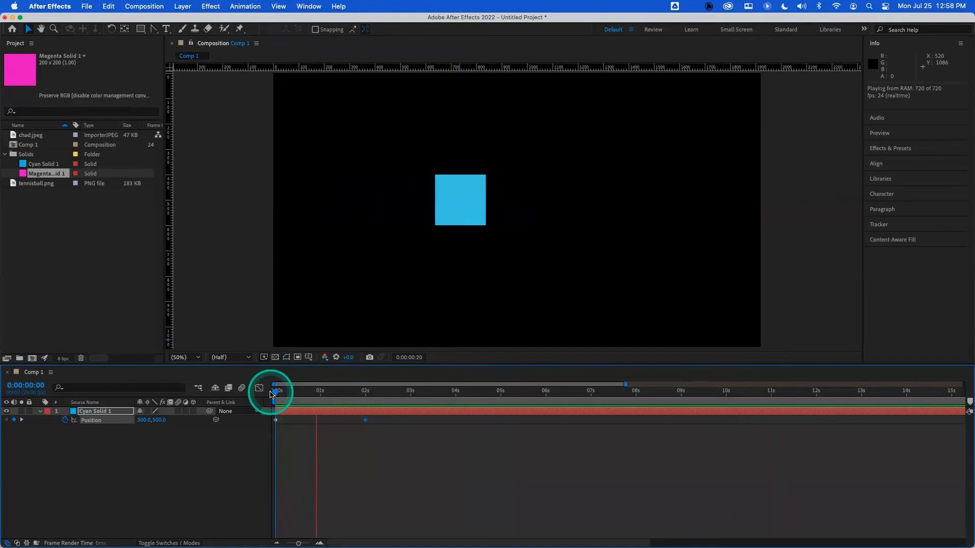
key("space")
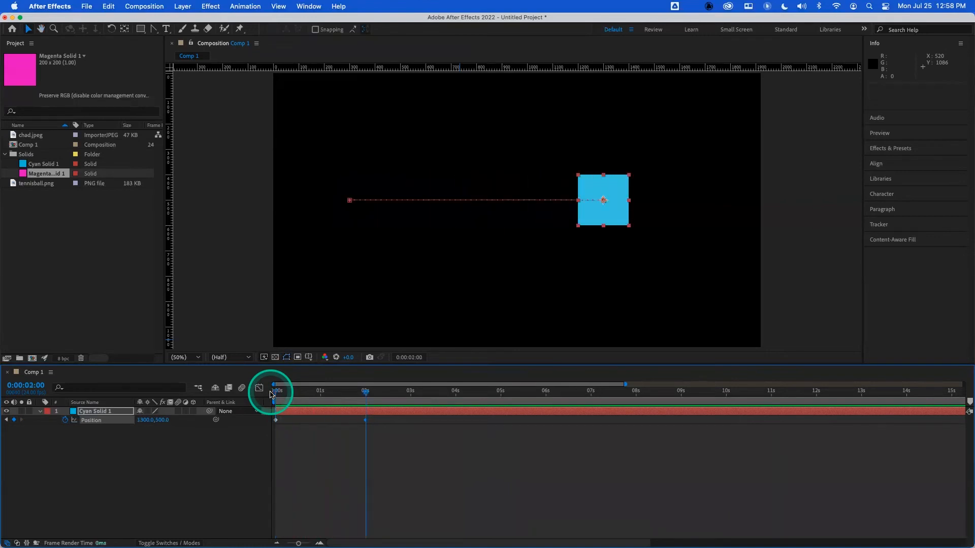
left_click_drag(299, 395, 257, 385)
key("space")
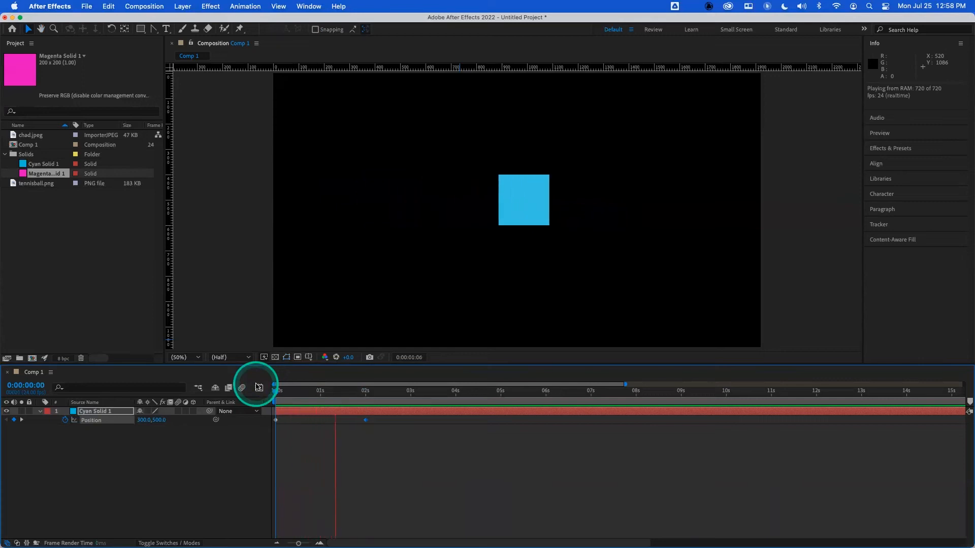
key("space")
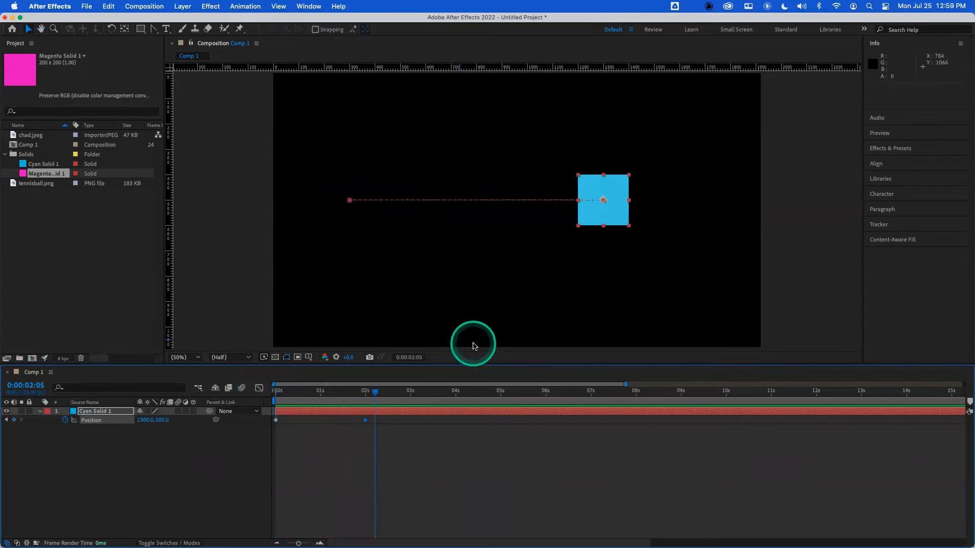
- Replay the solid's movement from the start several times to compare its speed along the path
left_click_drag(361, 388, 236, 391)
key("space")
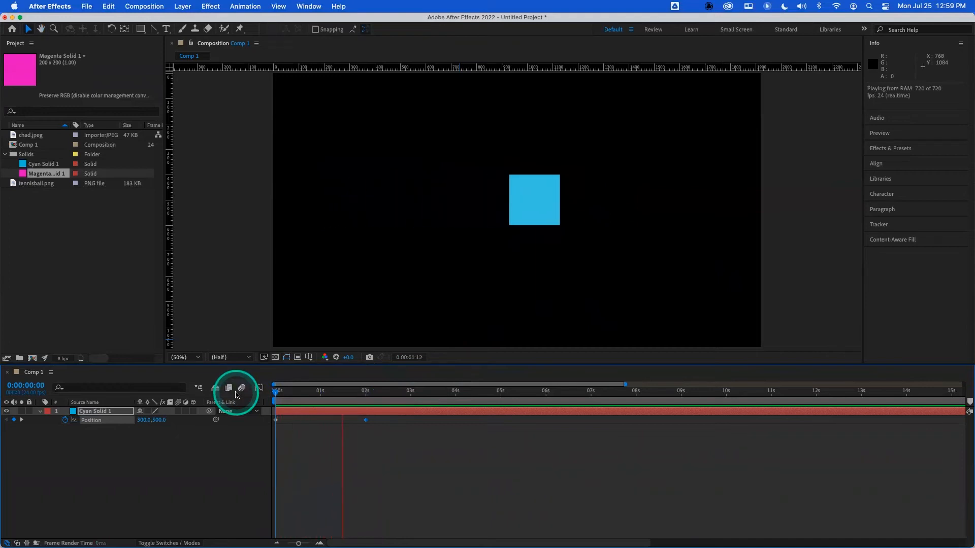
key("space")
left_click(247, 390)
key("space")
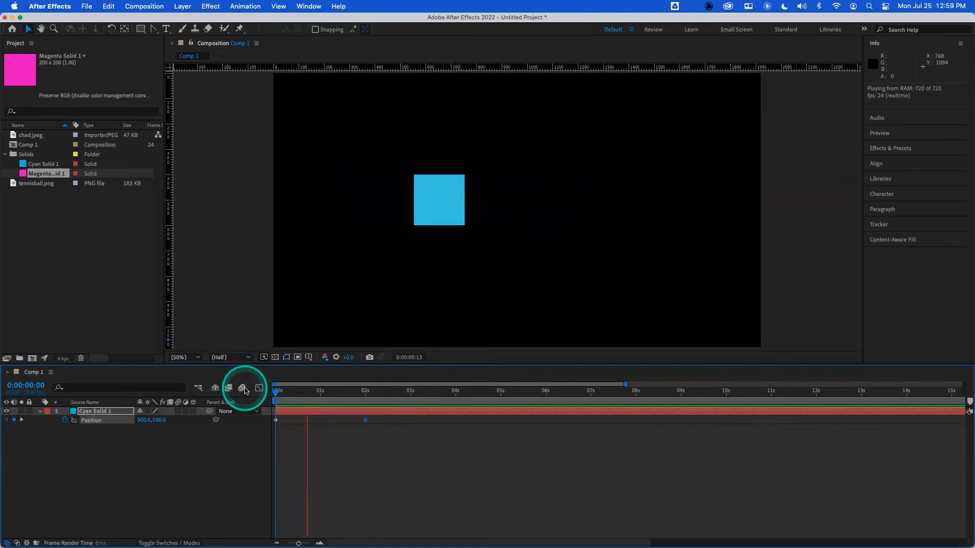
key("space")
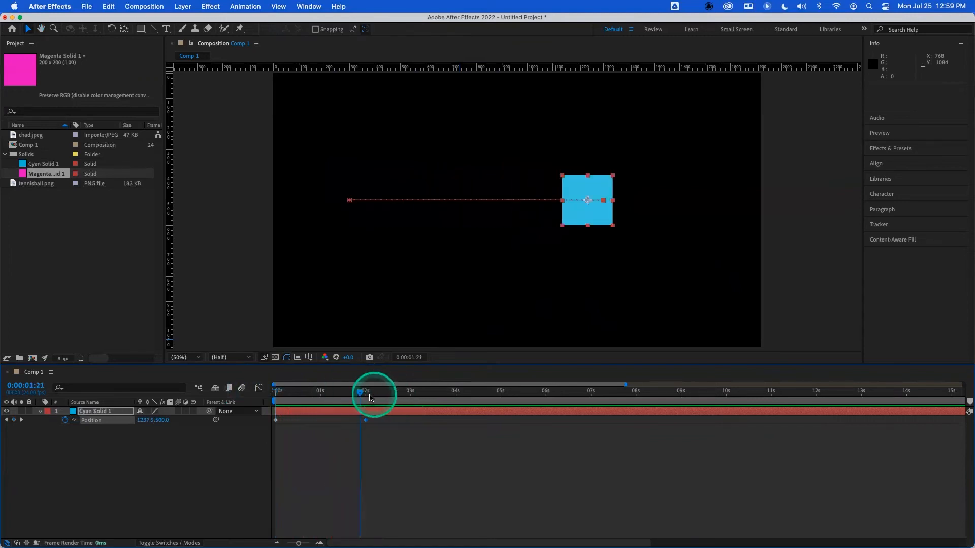
left_click_drag(355, 392, 257, 383)
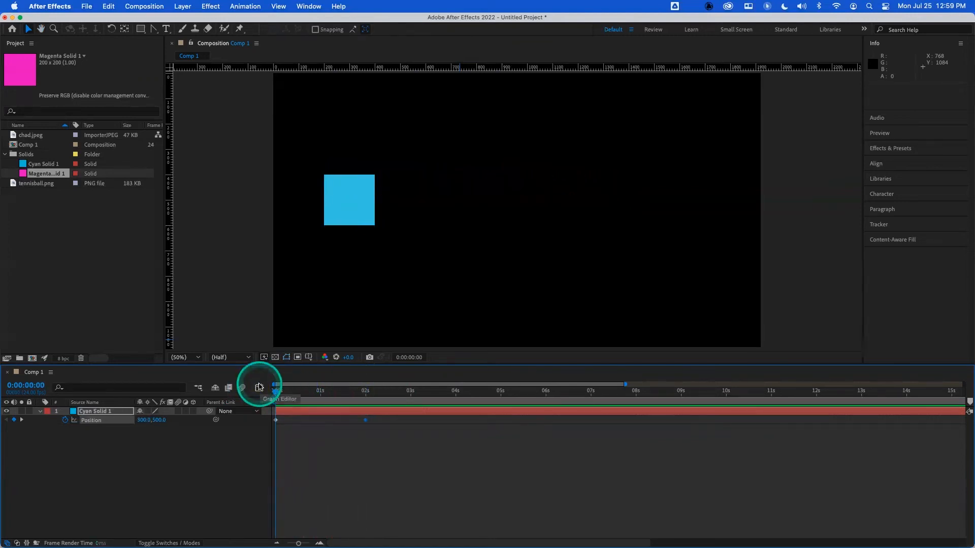
key("space")
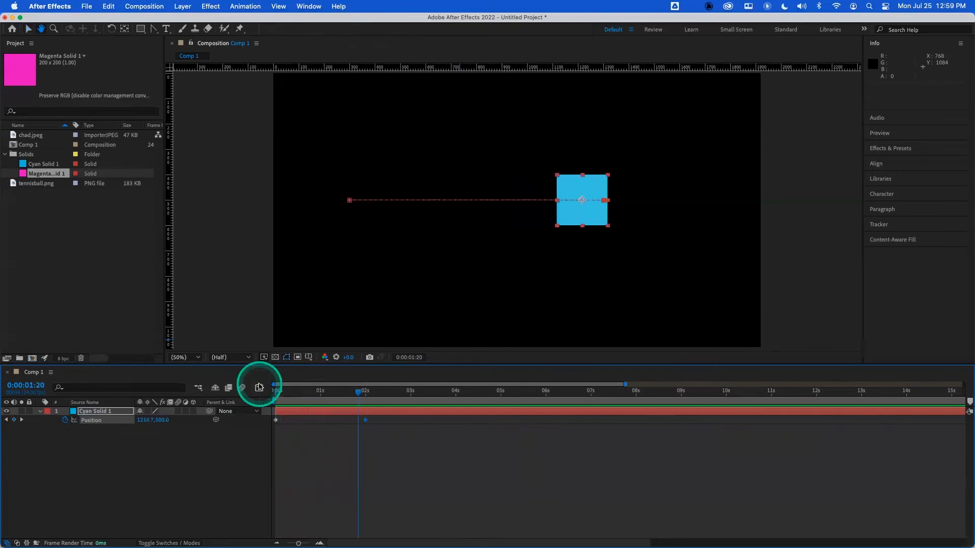
left_click_drag(358, 392, 203, 391)
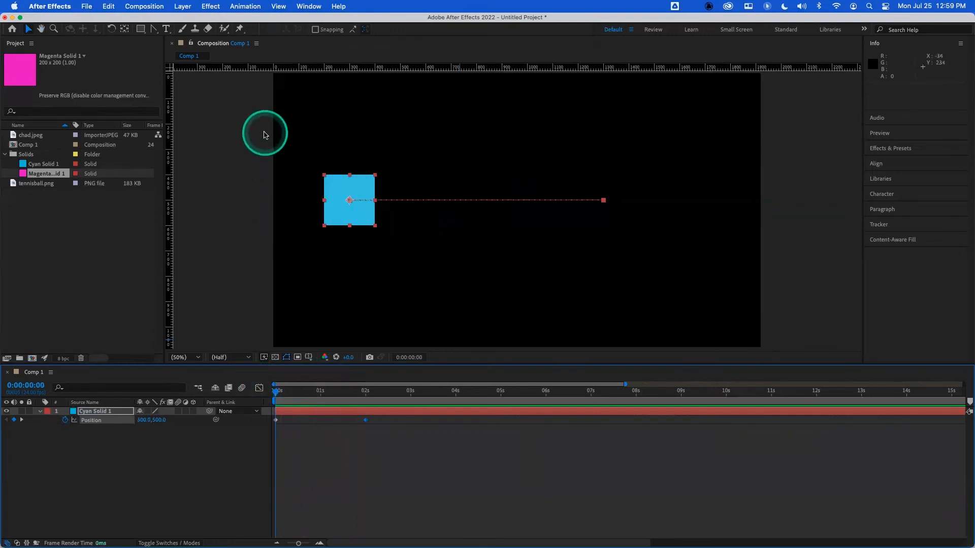
left_click(245, 6)
mouse_move(288, 117)
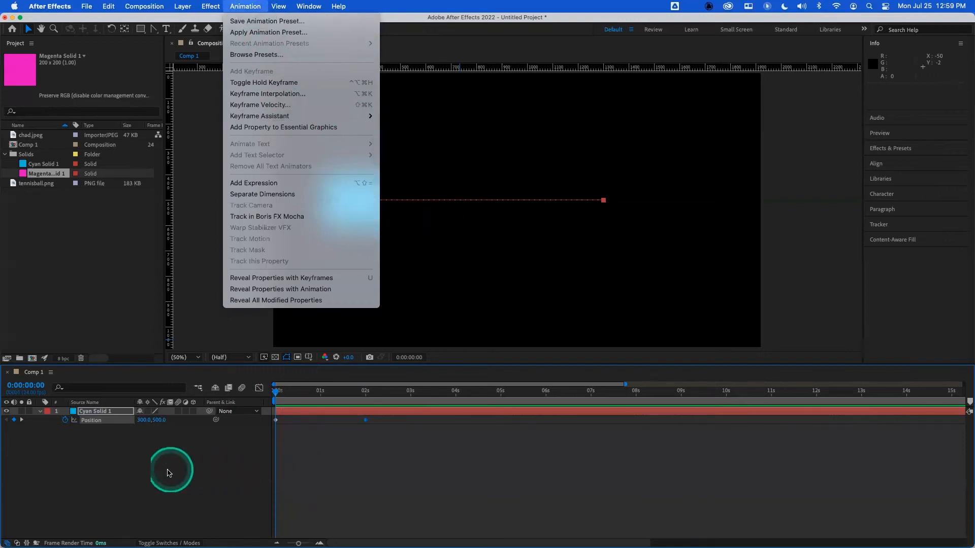
left_click(165, 465)
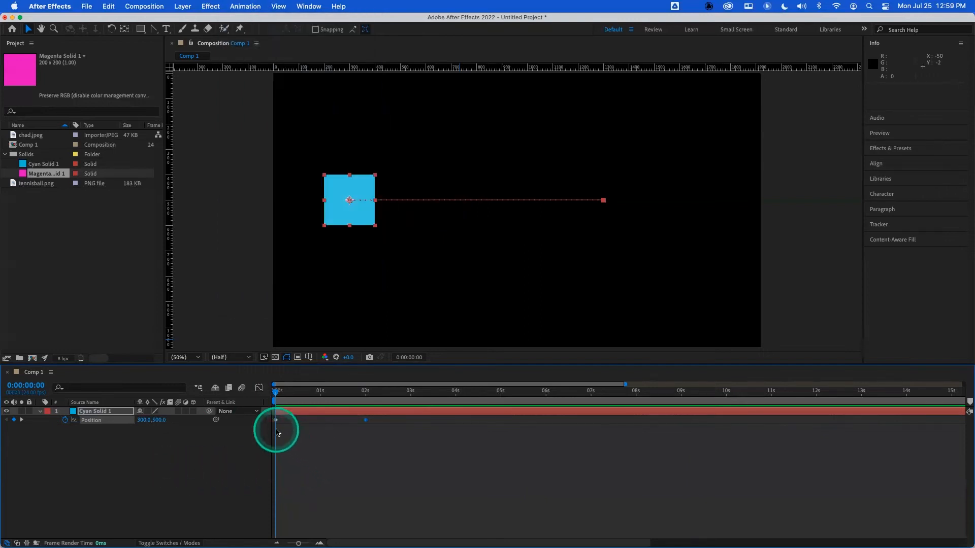
- Select both position keyframes of the cyan solid and apply Easy Ease to them
left_click(276, 420)
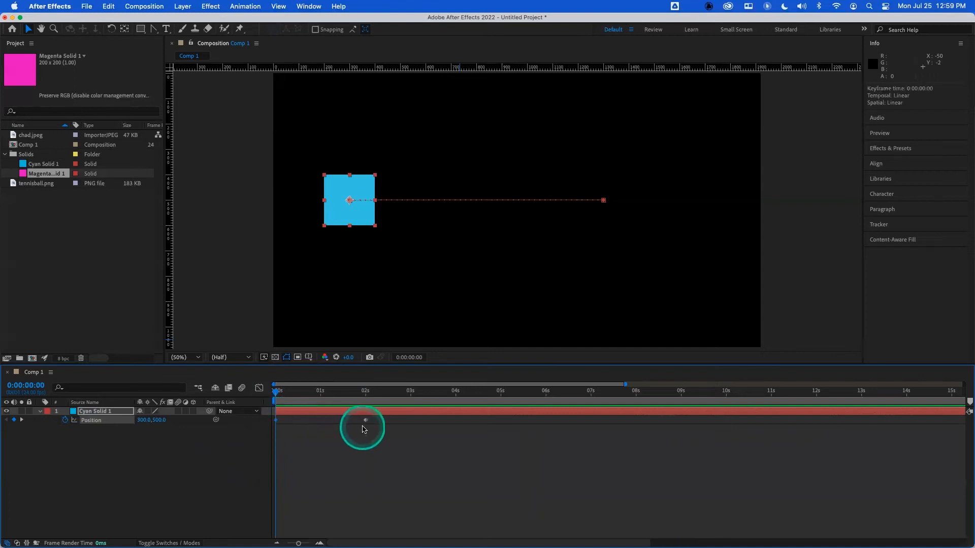
left_click(366, 420)
left_click(364, 443)
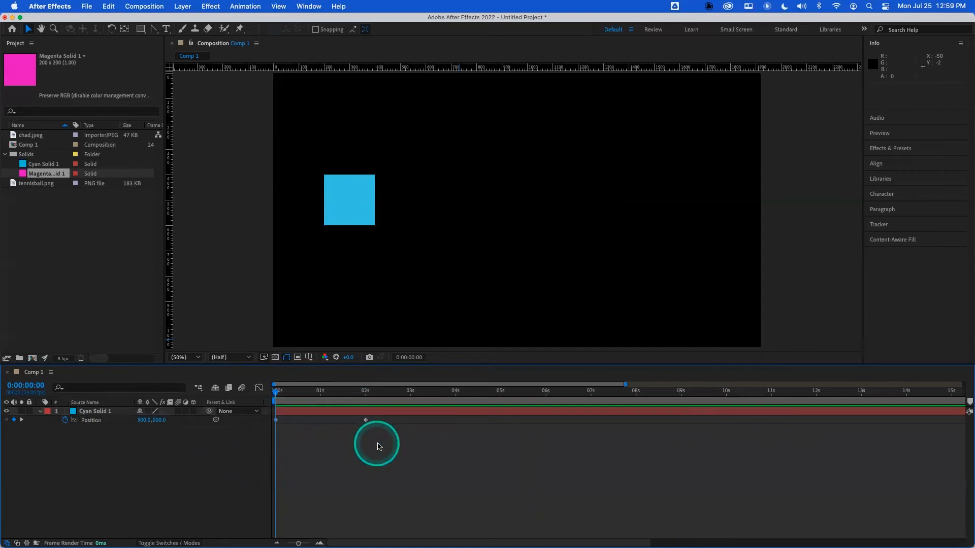
left_click_drag(385, 451, 272, 414)
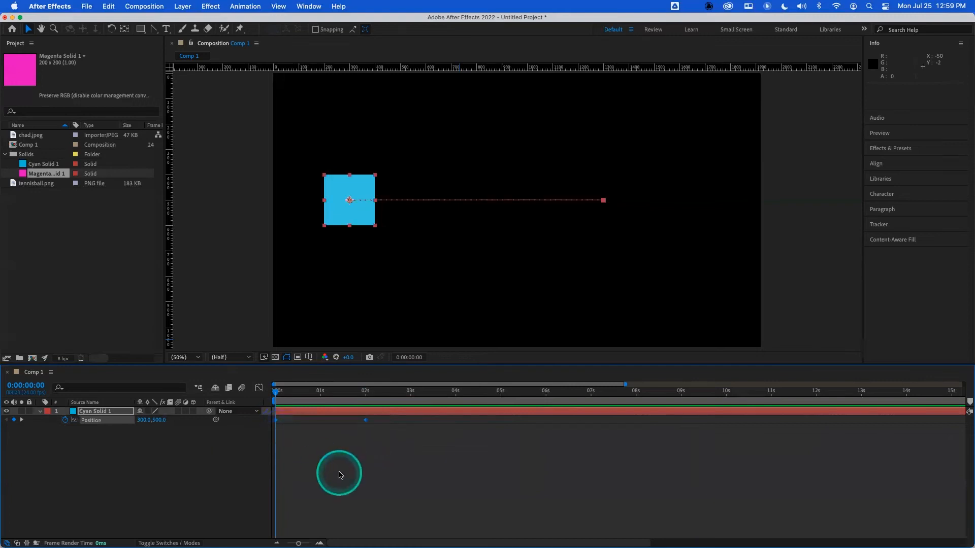
left_click(338, 472)
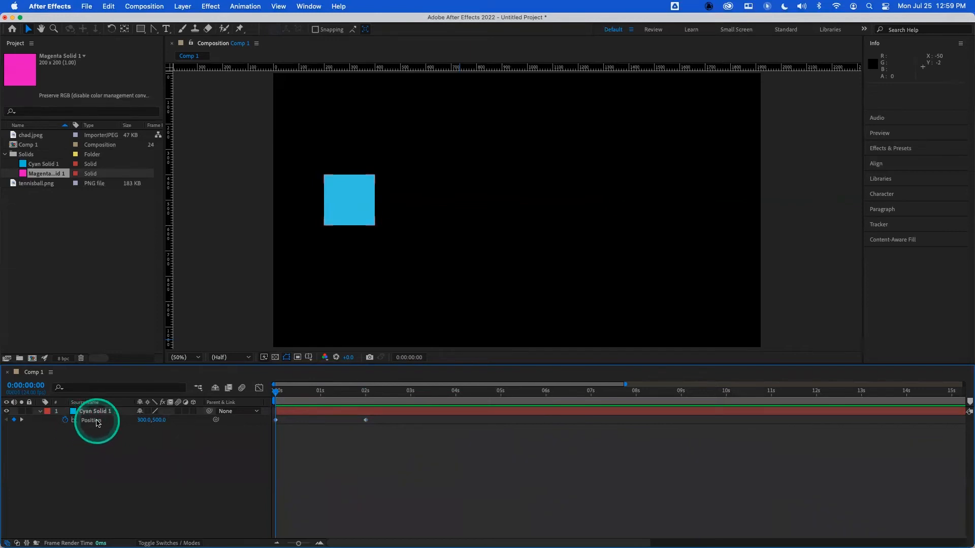
left_click(91, 421)
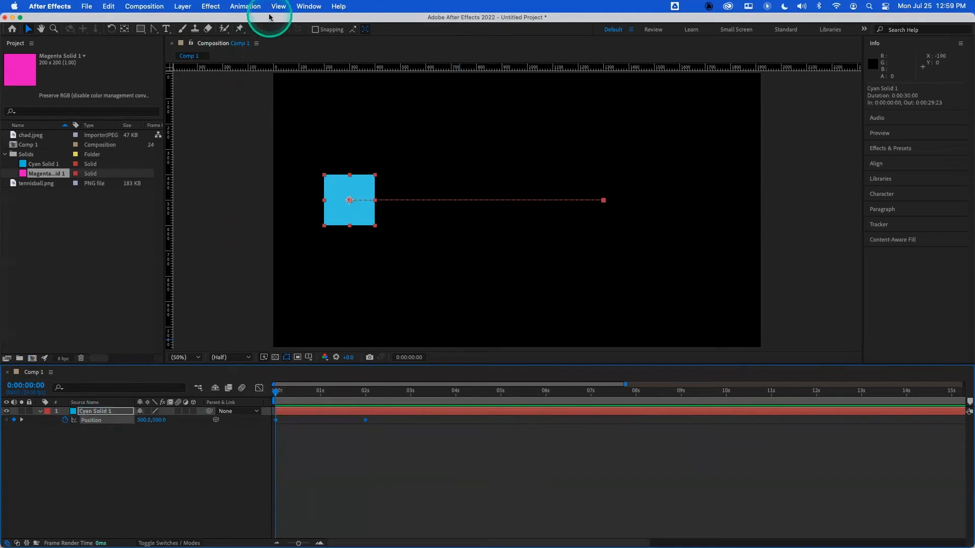
left_click(246, 6)
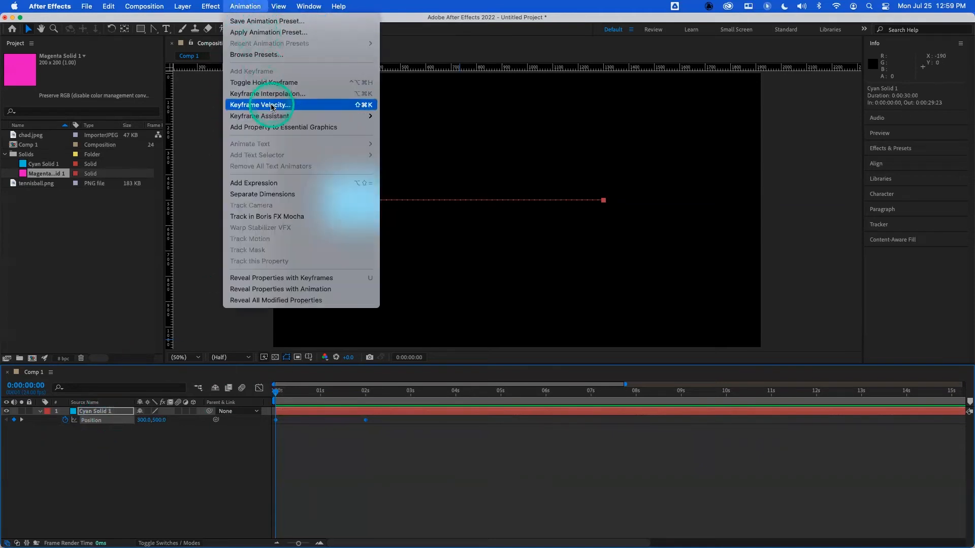
mouse_move(284, 116)
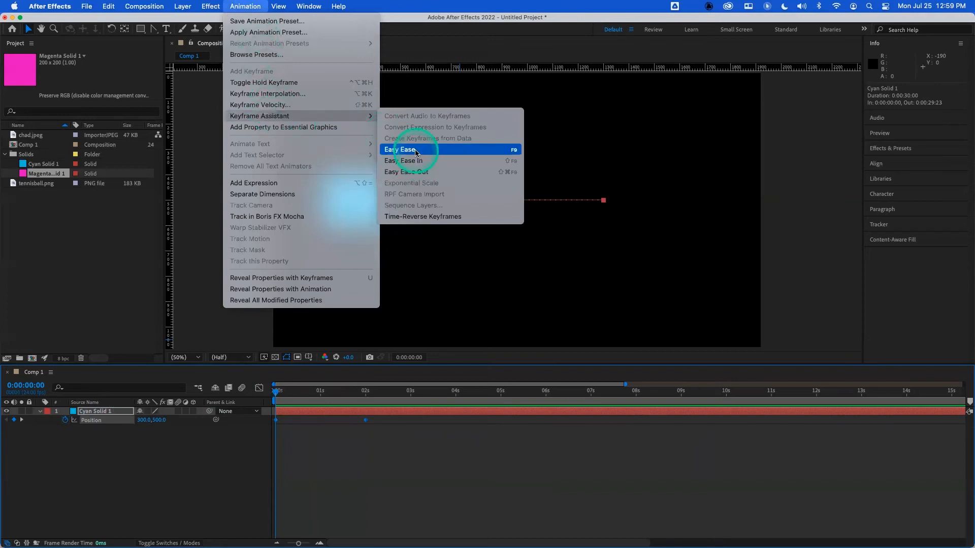
left_click(514, 150)
- Preview the eased motion from the start and set the work area end just past the 2-second keyframe
left_click_drag(283, 395, 247, 396)
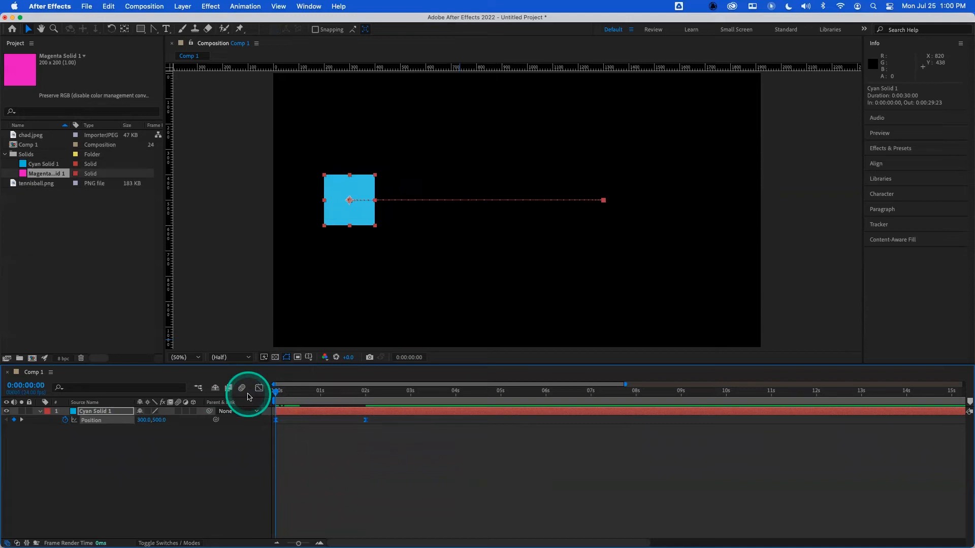
key("space")
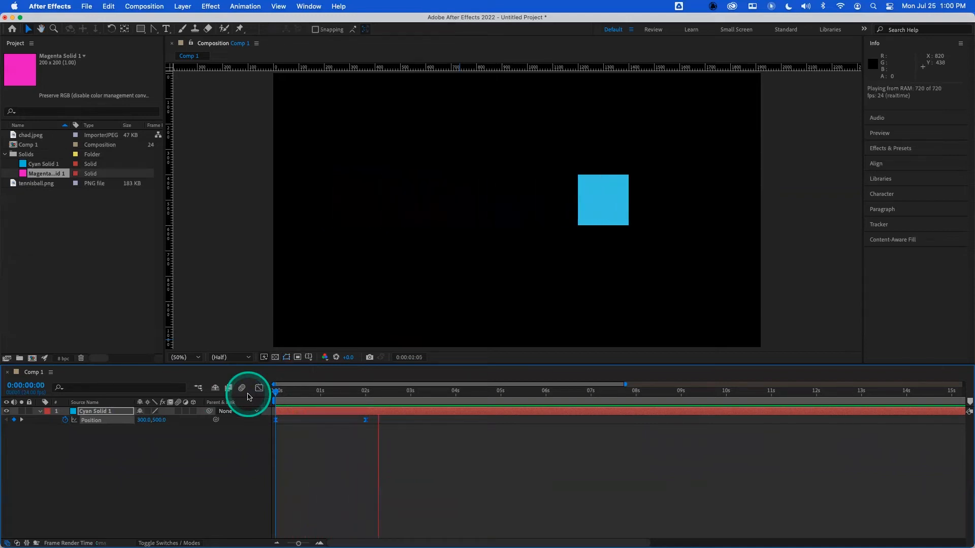
key("space")
key("n")
key("space")
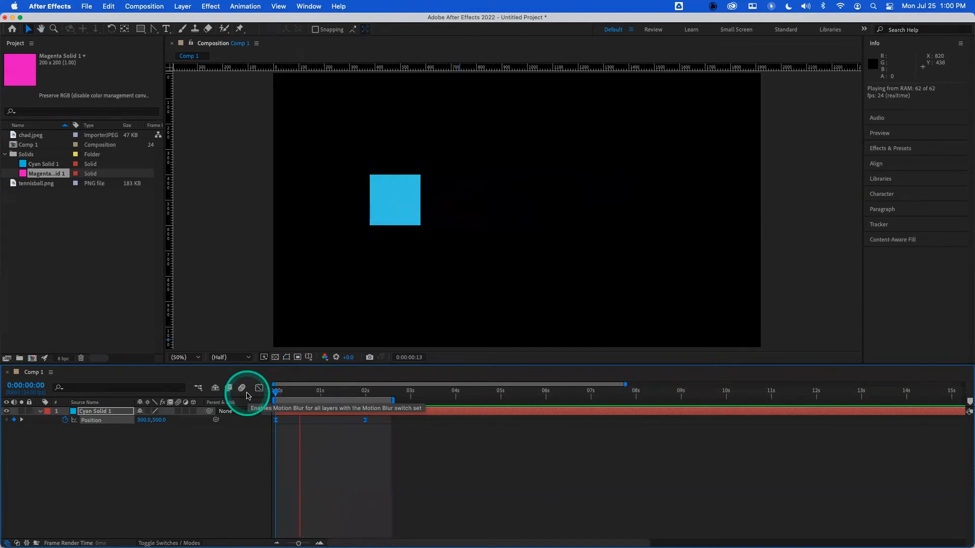
- Add the magenta solid to the composition and set its position to 300, 800
left_click(96, 239)
left_click_drag(30, 173, 85, 447)
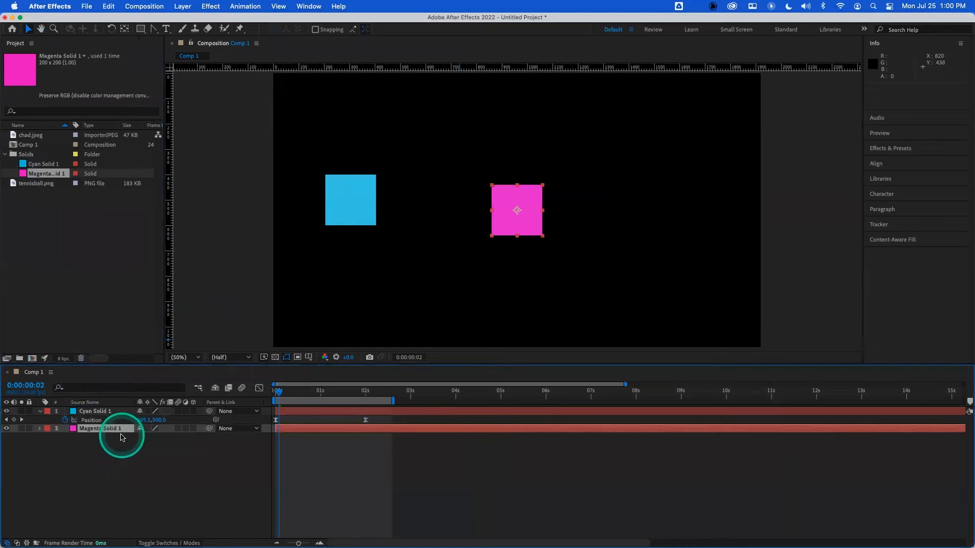
key("p")
left_click(144, 437)
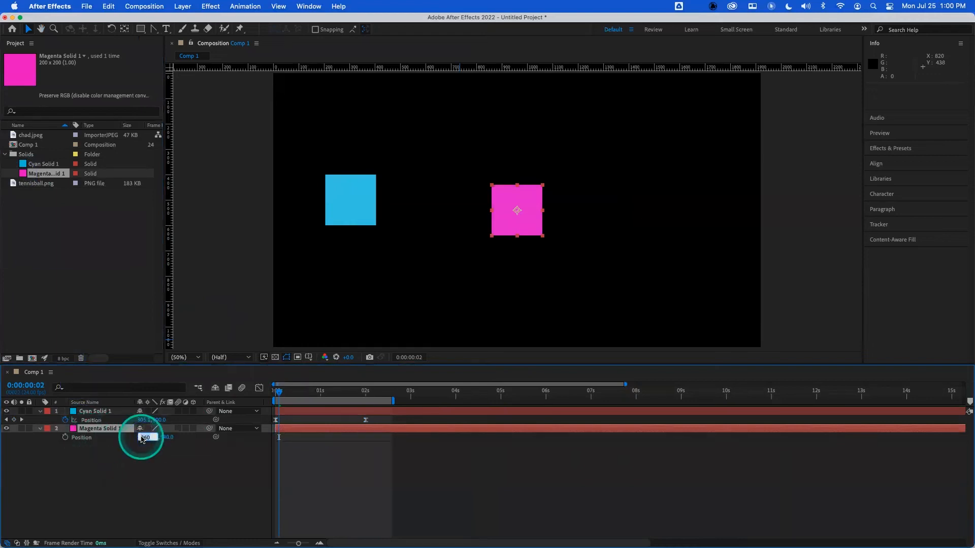
type("300")
key("Tab")
type("8")
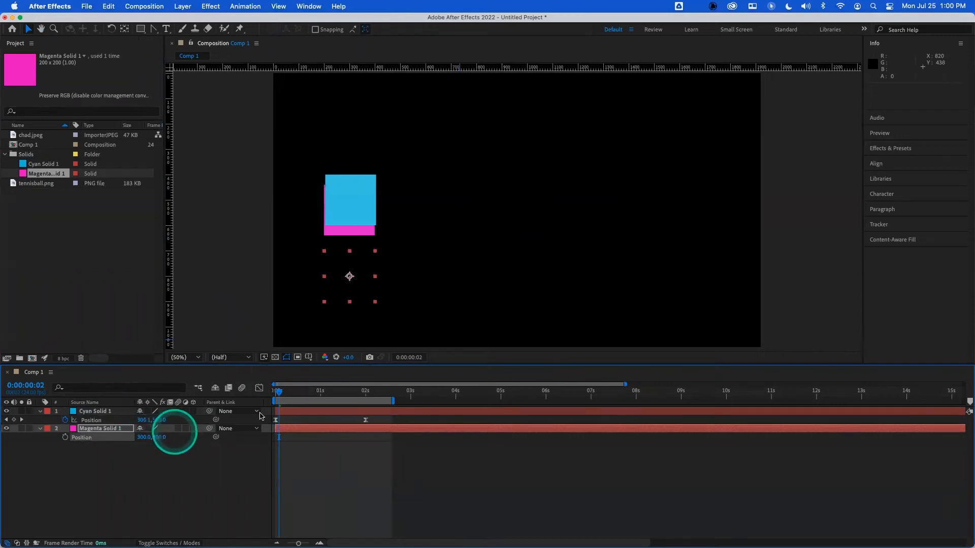
key("Return")
- Keyframe the magenta solid's position at 0 seconds and set it to 1300, 800 at 2 seconds
left_click_drag(304, 391, 250, 398)
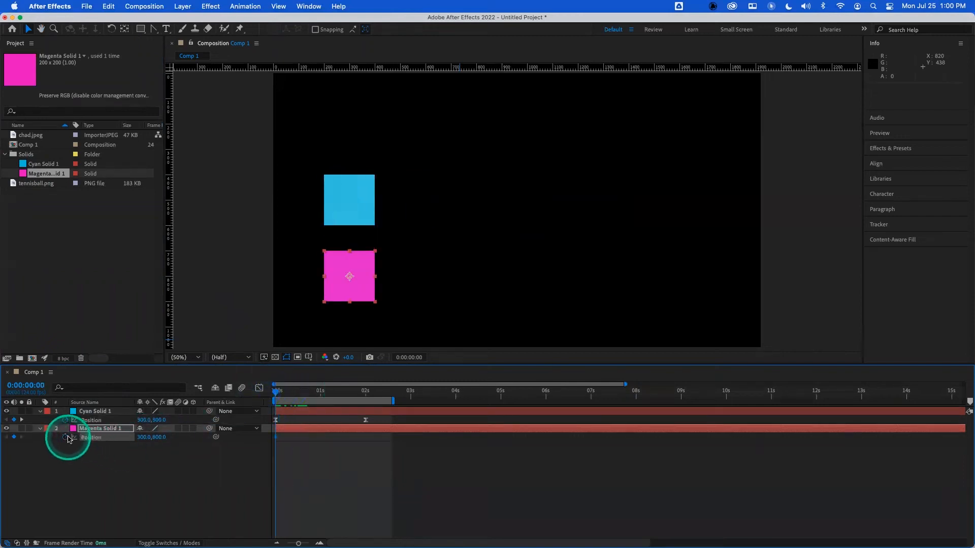
key("k")
left_click(142, 437)
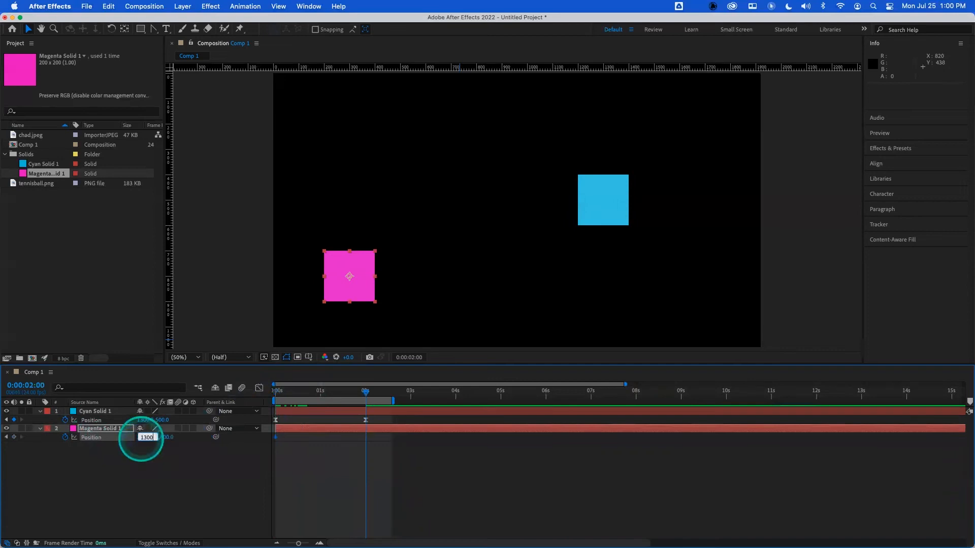
key("Return")
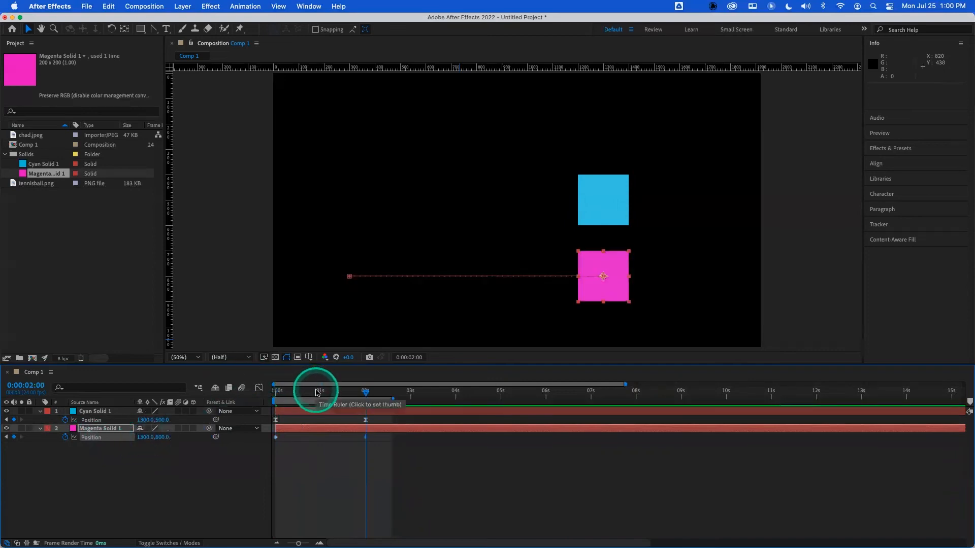
- Preview both solids moving from the start to compare eased and linear motion
left_click_drag(317, 392, 256, 393)
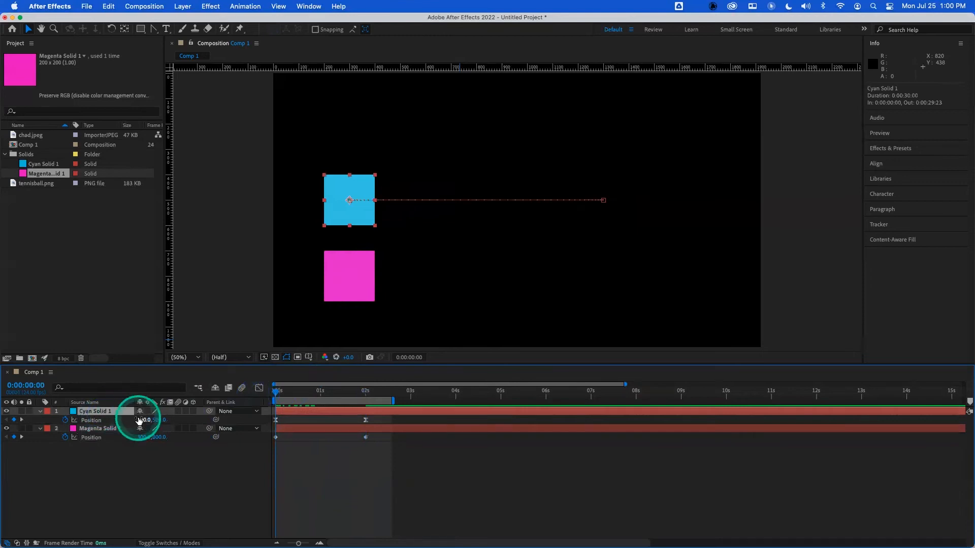
key("space")
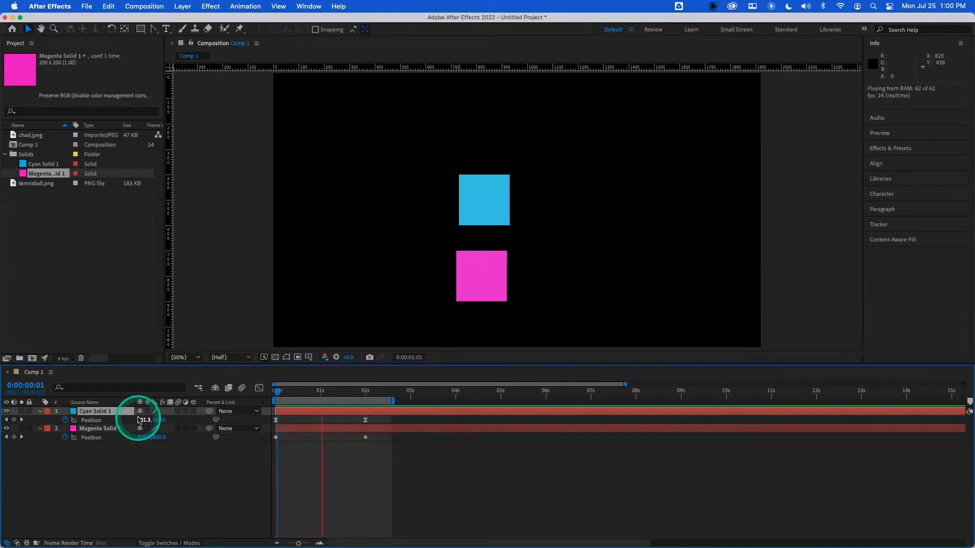
key("space")
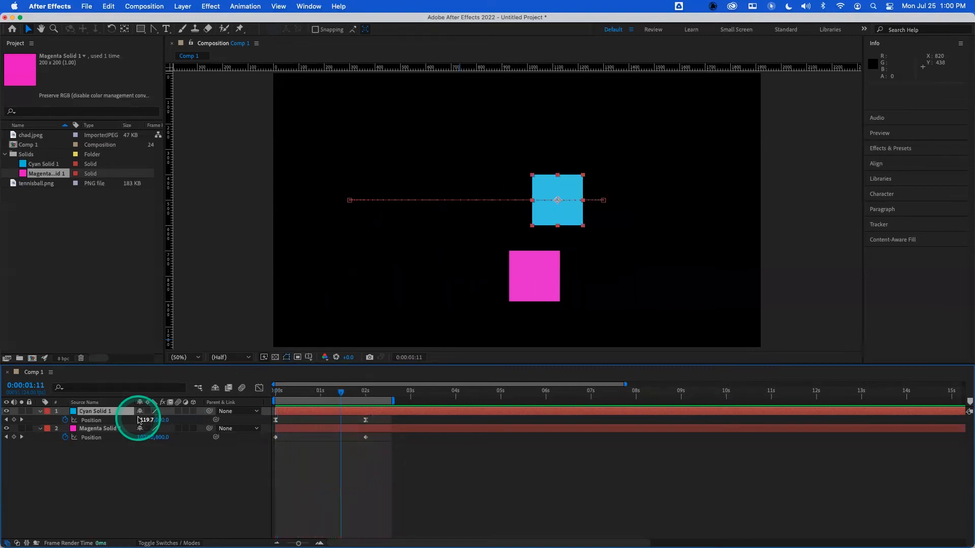
- Select the cyan and magenta solid layers and delete them from the composition
left_click(114, 435)
left_click(113, 412, "shift")
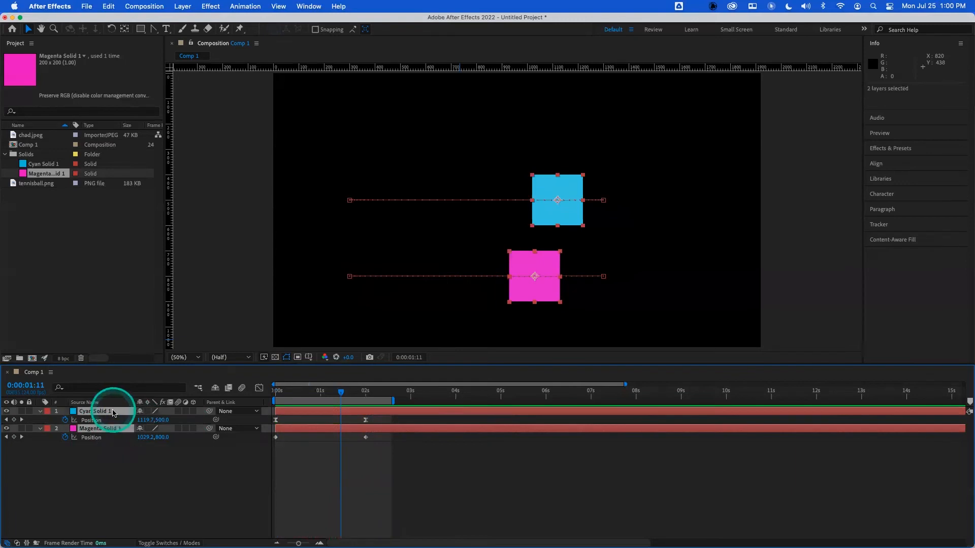
left_click_drag(308, 396, 198, 398)
key("Delete")
- Import banner.jpg from the Football folder inside L2_Animation
left_click(85, 290)
double_click(72, 238)
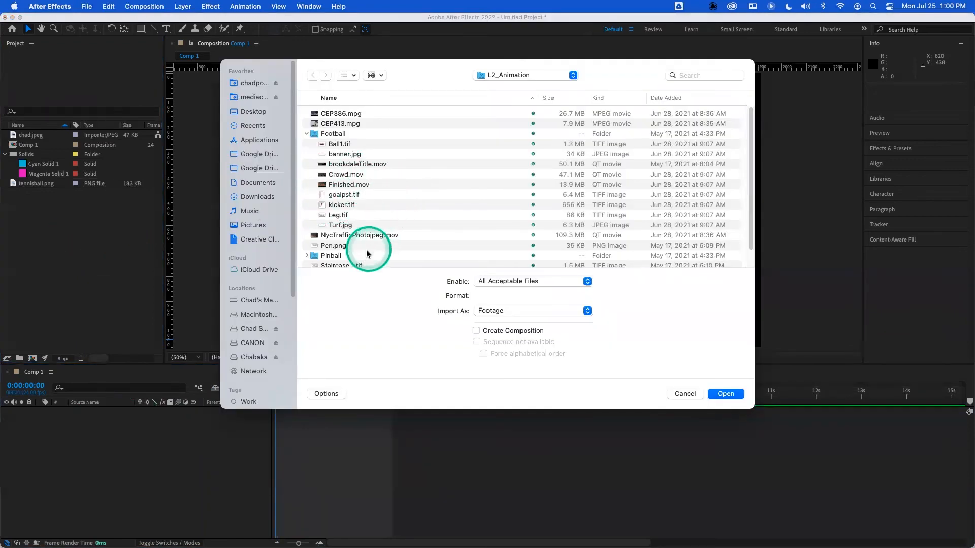
scroll(332, 217, "down", 3)
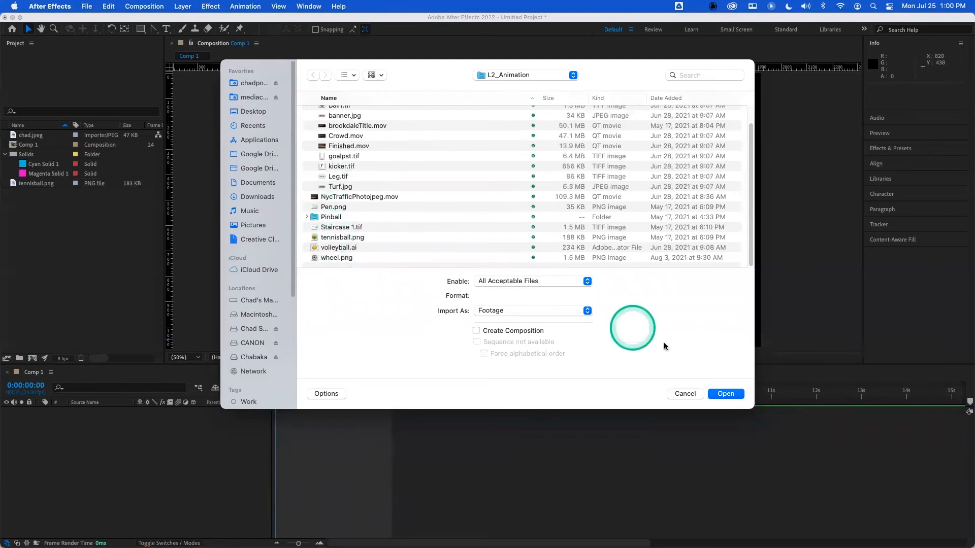
scroll(345, 203, "up", 2)
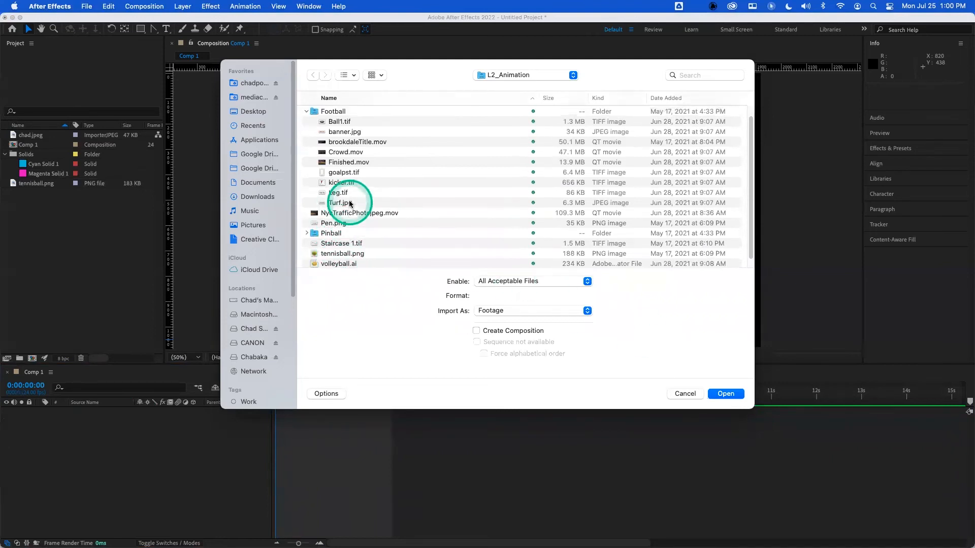
scroll(351, 193, "up", 2)
left_click(346, 155)
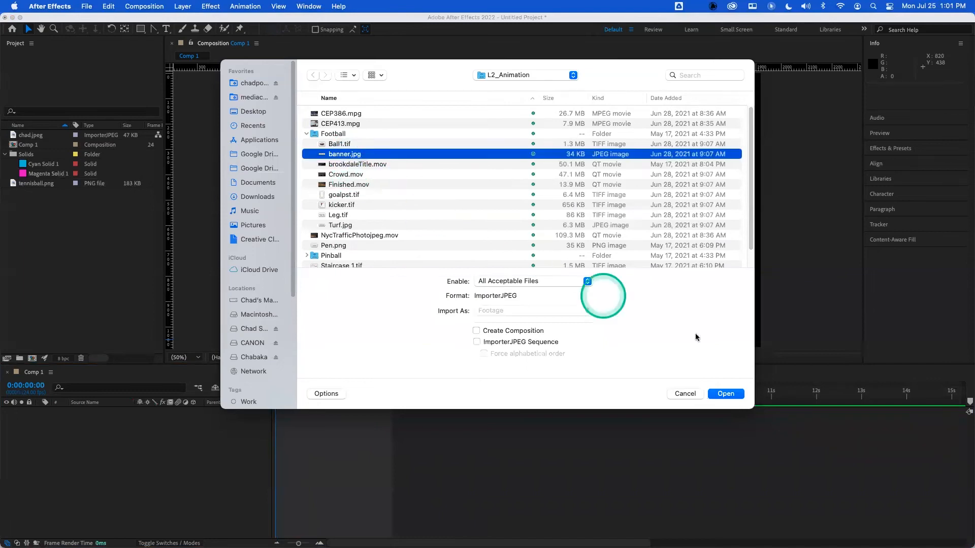
left_click(726, 394)
- Add banner.jpg to the composition and keyframe its position from about x -990 at 0 seconds to 960, 540 at 1 second
left_click_drag(50, 135, 56, 205)
left_click_drag(108, 450, 189, 430)
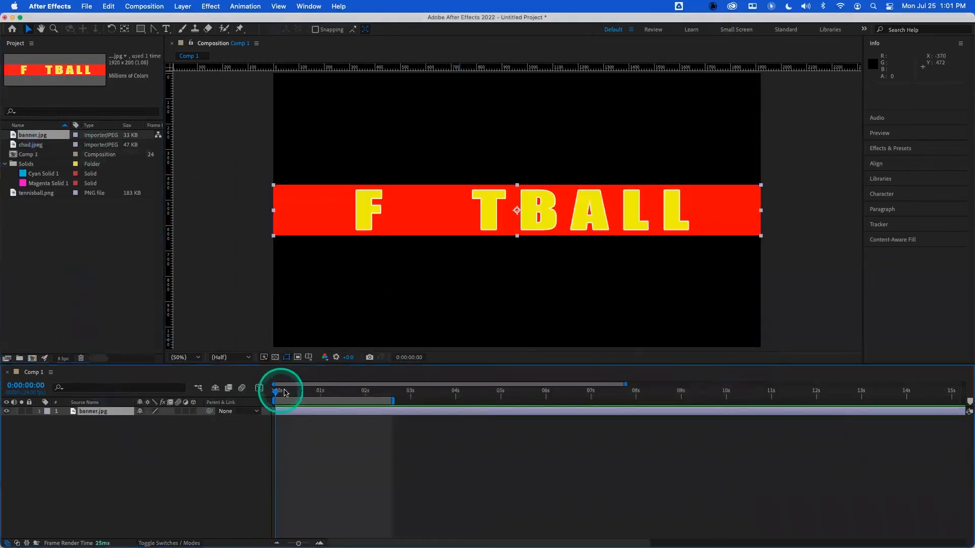
key("p")
left_click(319, 391)
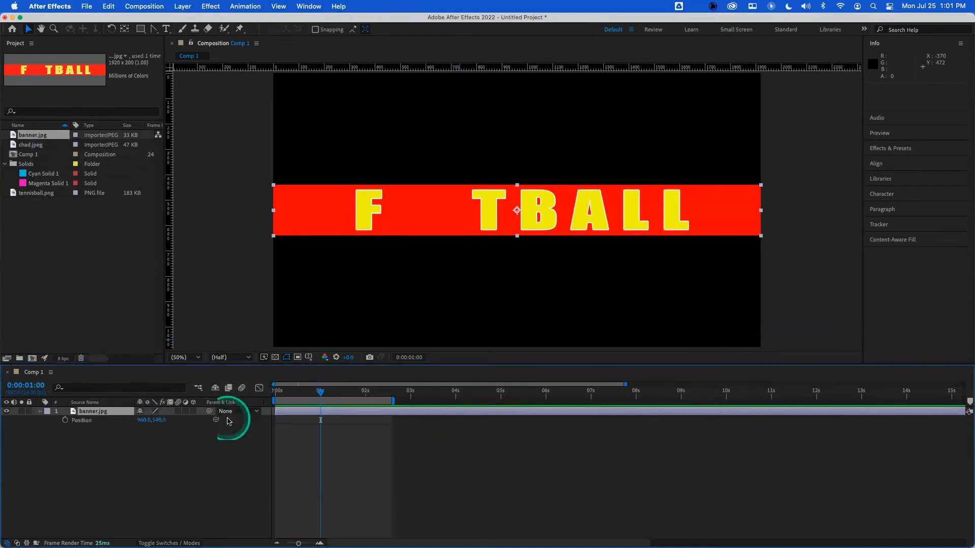
left_click(65, 419)
left_click_drag(280, 393, 258, 396)
left_click_drag(144, 419, 72, 415)
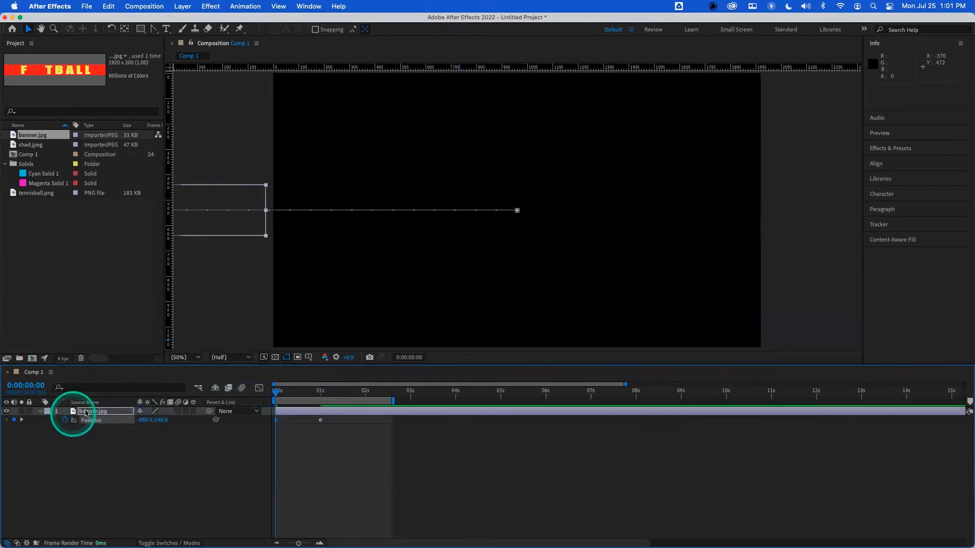
- Preview the banner sliding in from off-screen several times from the start
key("space")
key("space")
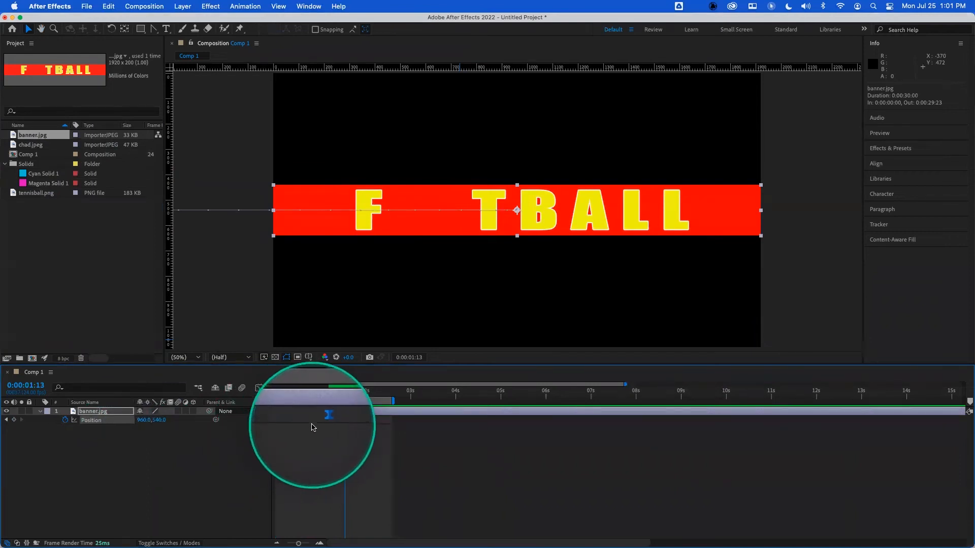
left_click_drag(328, 392, 229, 394)
key("space")
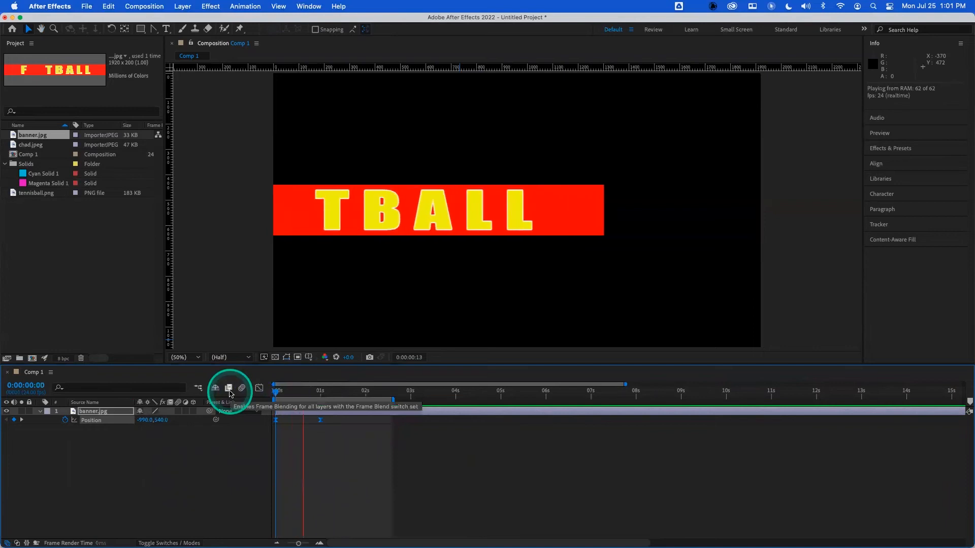
key("space")
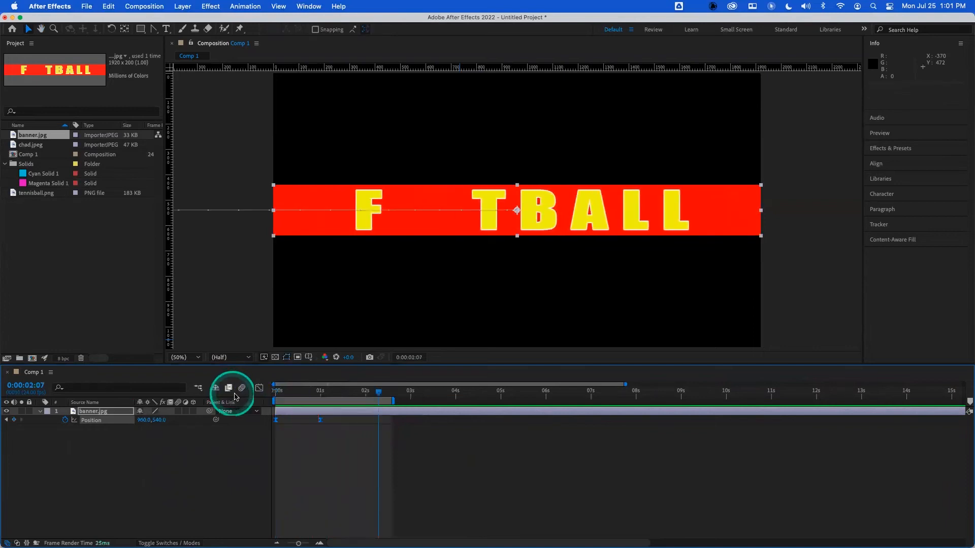
left_click_drag(299, 390, 264, 397)
key("space")
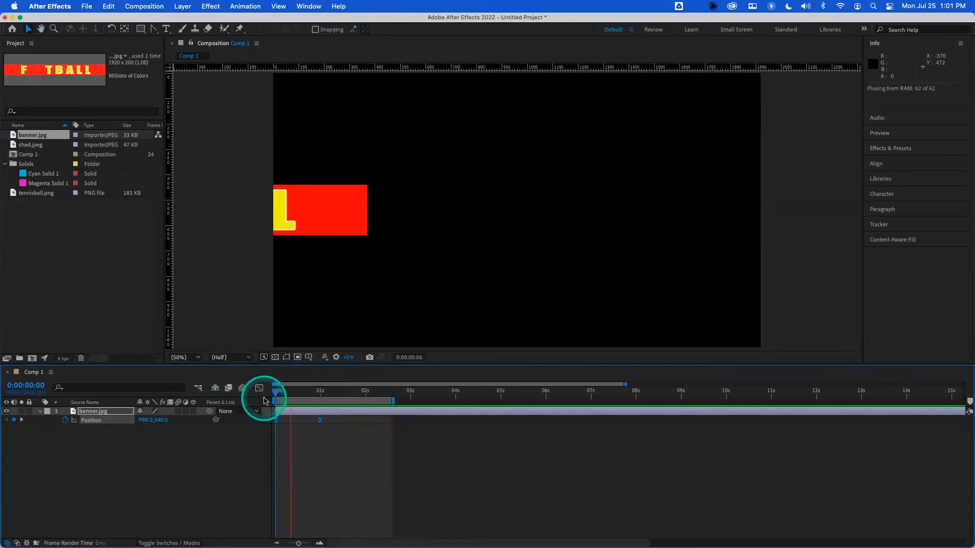
key("space")
- Move the banner's end position keyframe to about 1.6 seconds
left_click_drag(321, 421, 350, 421)
left_click(318, 433)
left_click_drag(316, 391, 263, 397)
- Replay the banner's slide-in from the start twice
key("space")
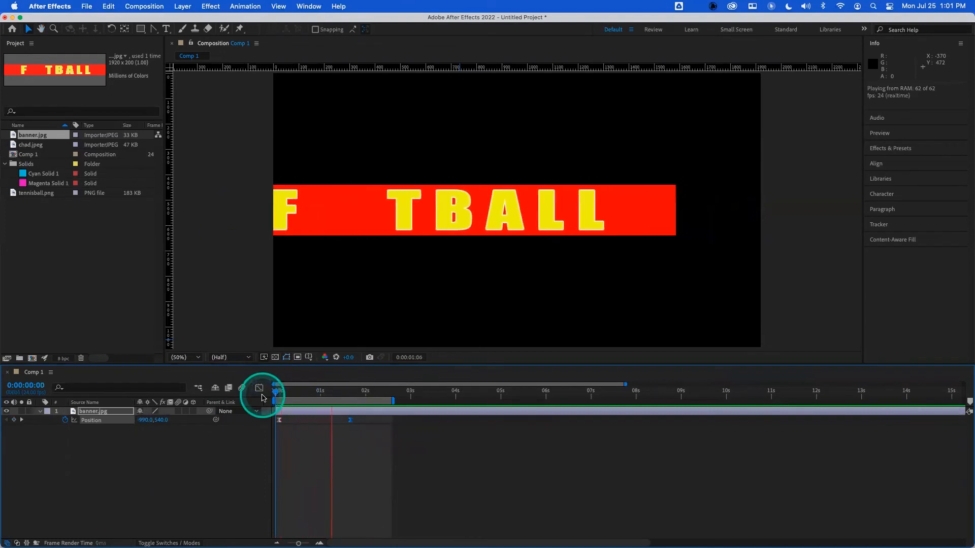
key("space")
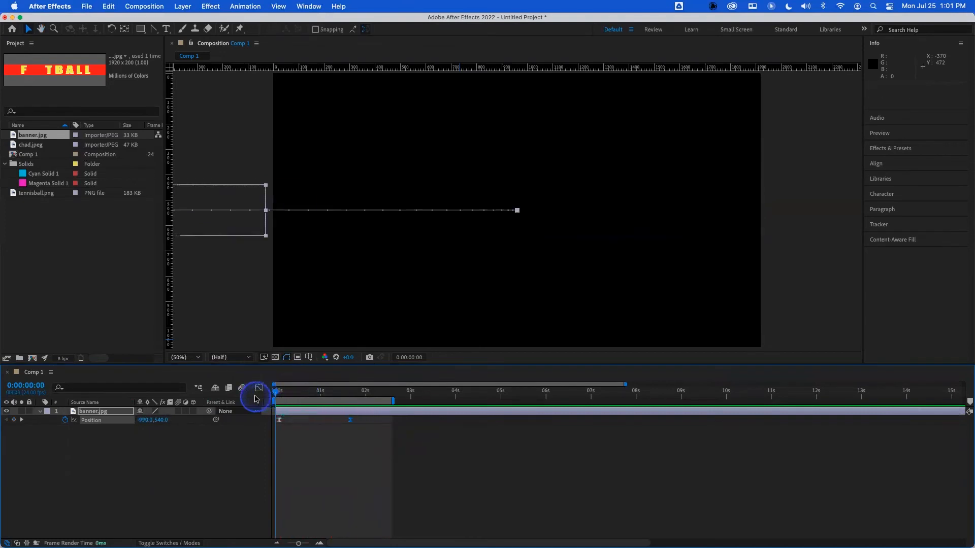
key("space")
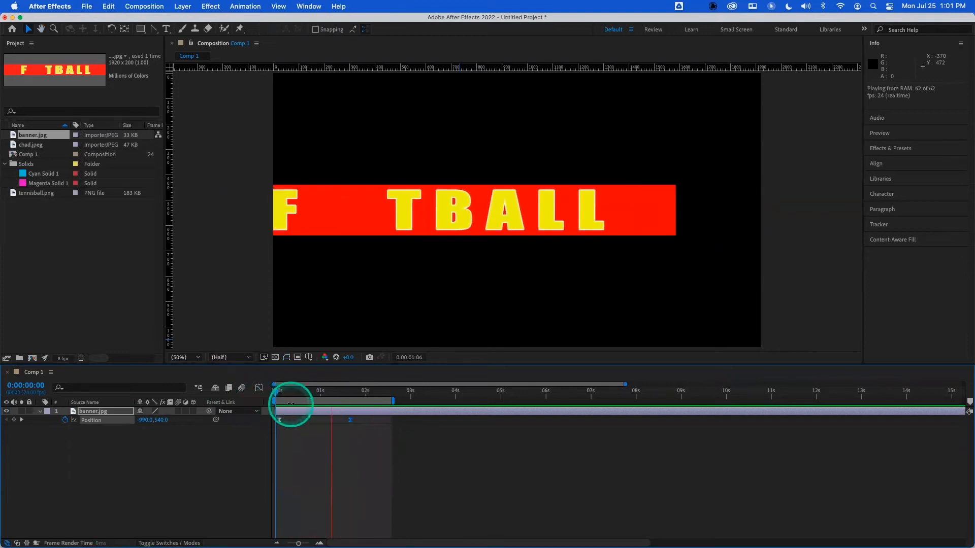
key("space")
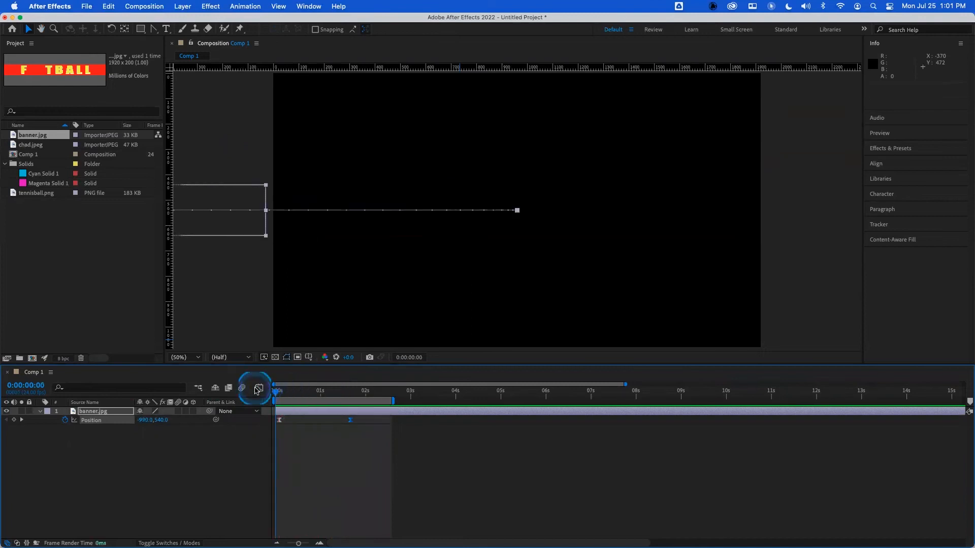
- Preview the banner slide-in once more and delete the banner layer from the composition
key("space")
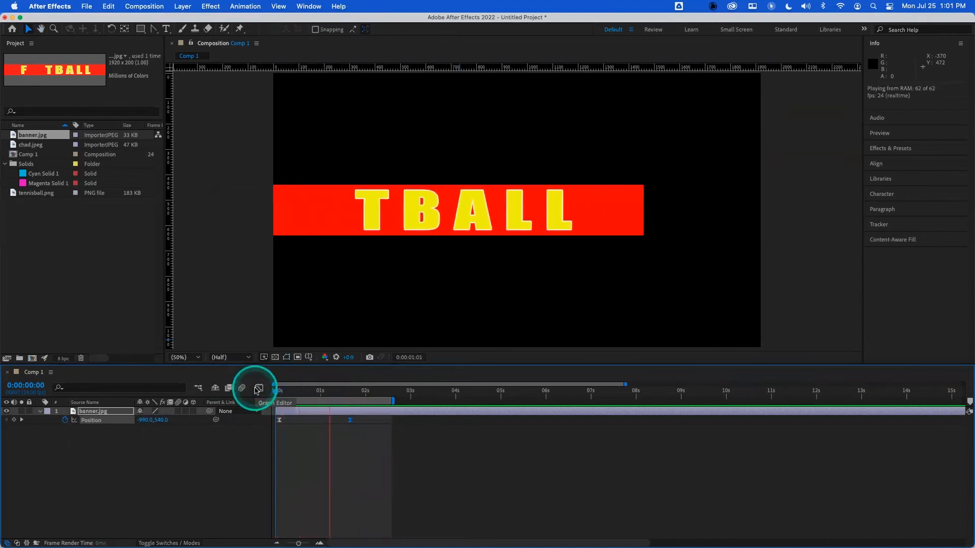
key("space")
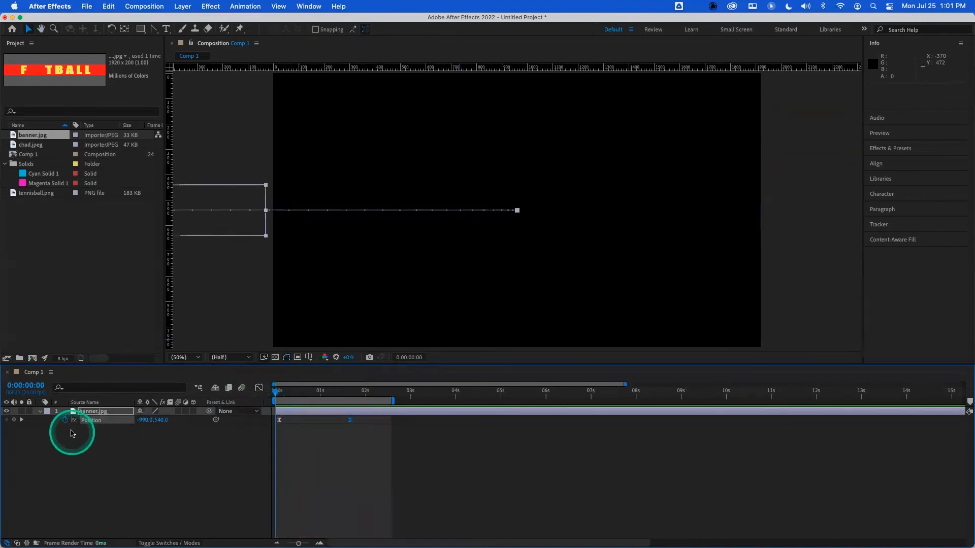
key("Delete")
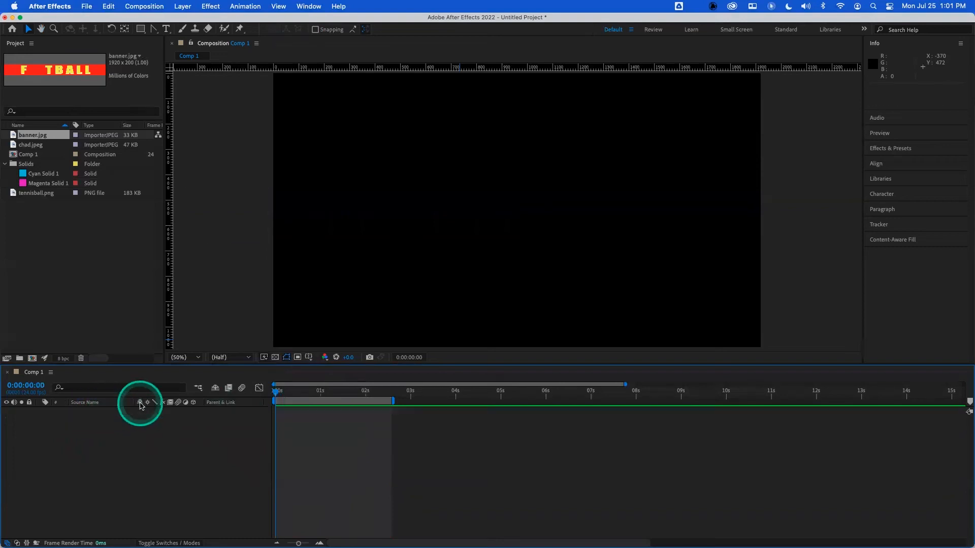
- Add tennisball.png to the composition and set its scale to 25%
left_click(79, 247)
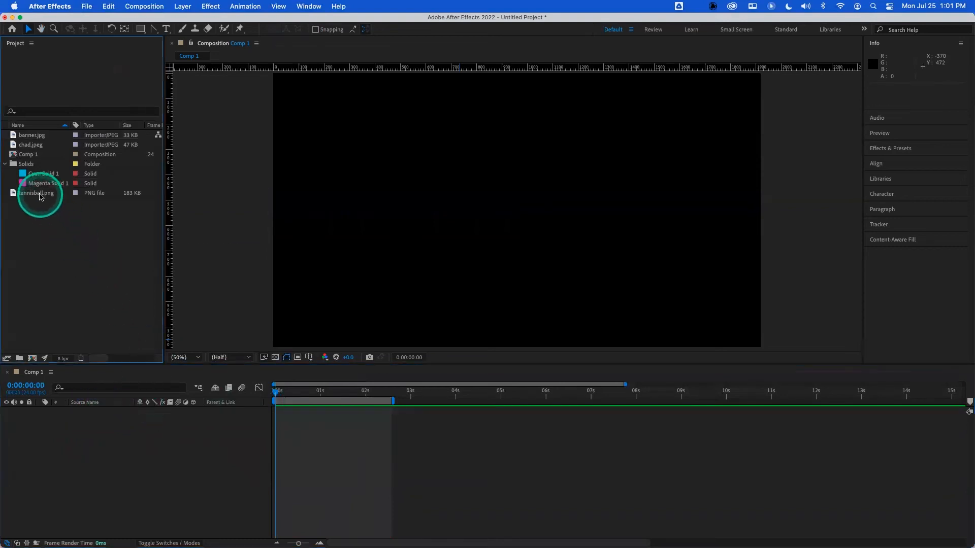
left_click_drag(32, 192, 122, 419)
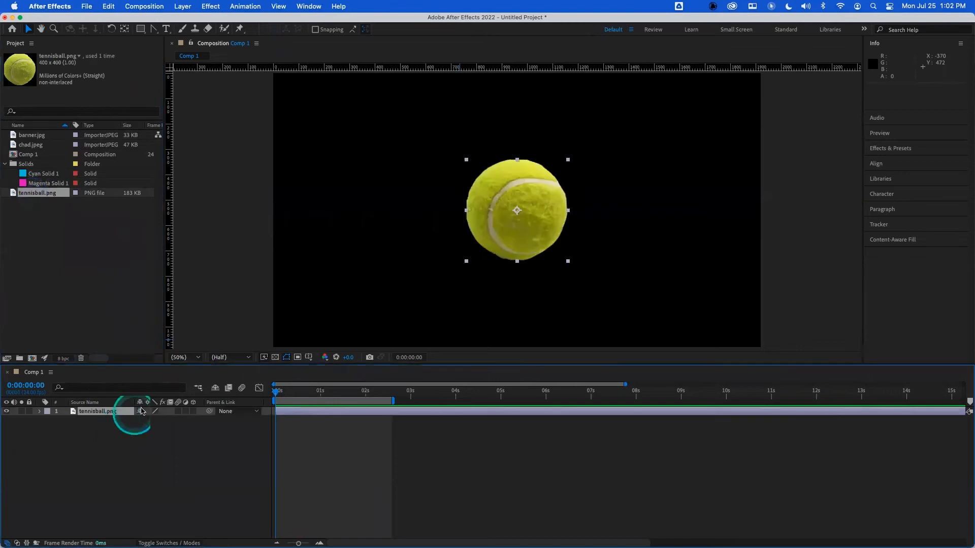
key("s")
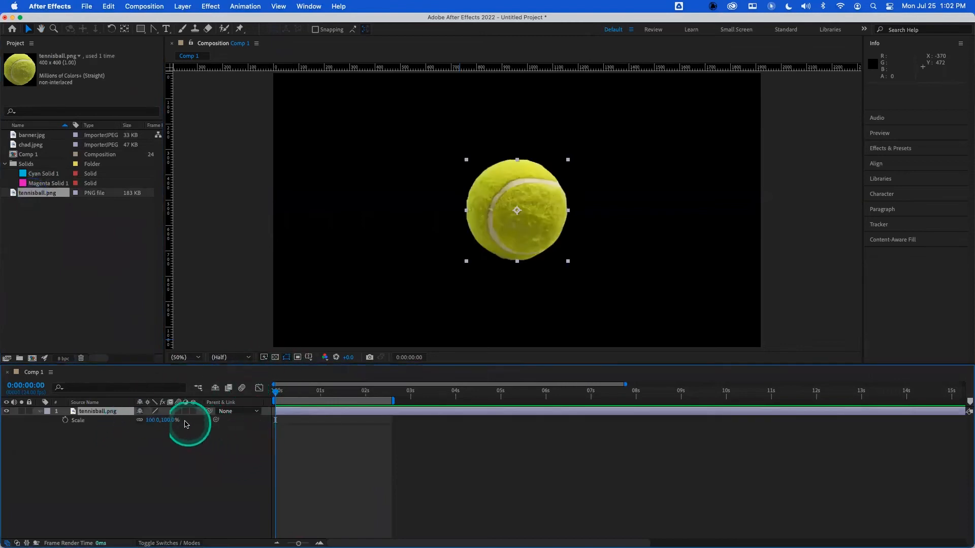
left_click(154, 421)
type("25")
key("Return")
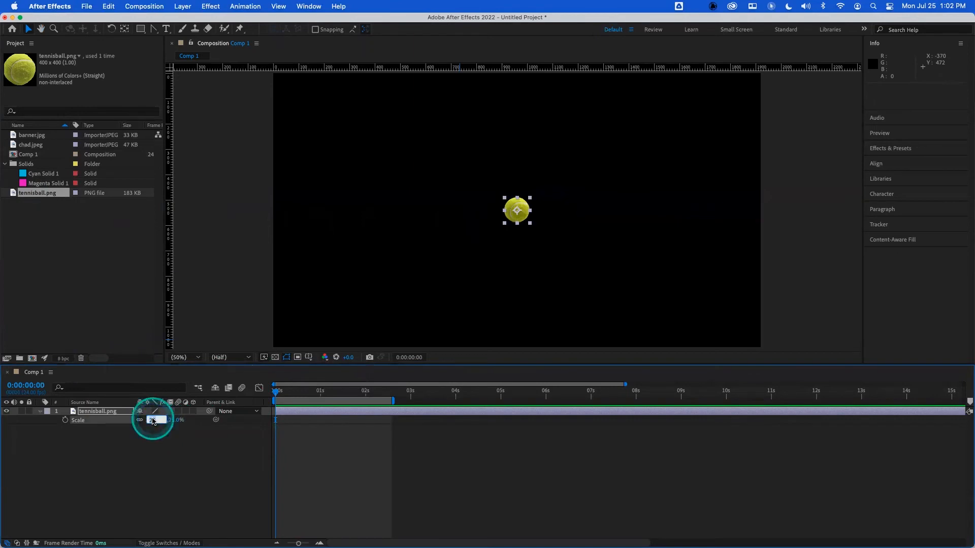
- Set the tennis ball's scale to 50% and move it to about 276, 178 near the top-left corner
type("0")
key("Return")
left_click(520, 227)
left_click_drag(519, 227, 345, 135)
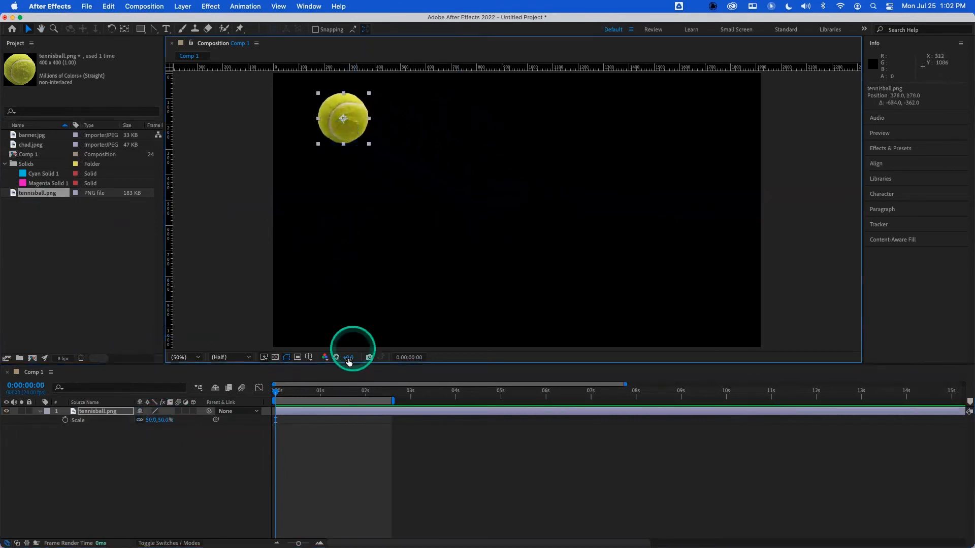
left_click(65, 420)
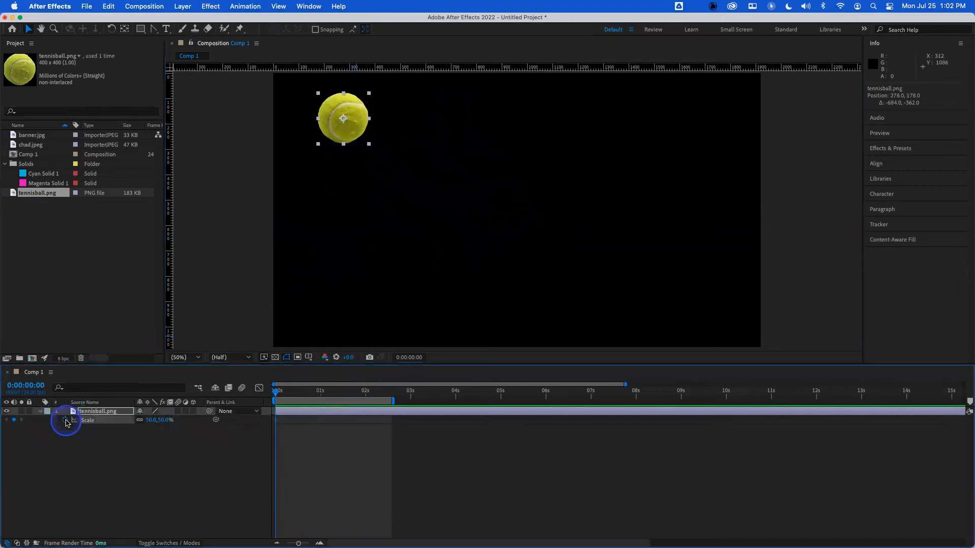
left_click(300, 394)
left_click_drag(347, 125, 441, 288)
key("super+z")
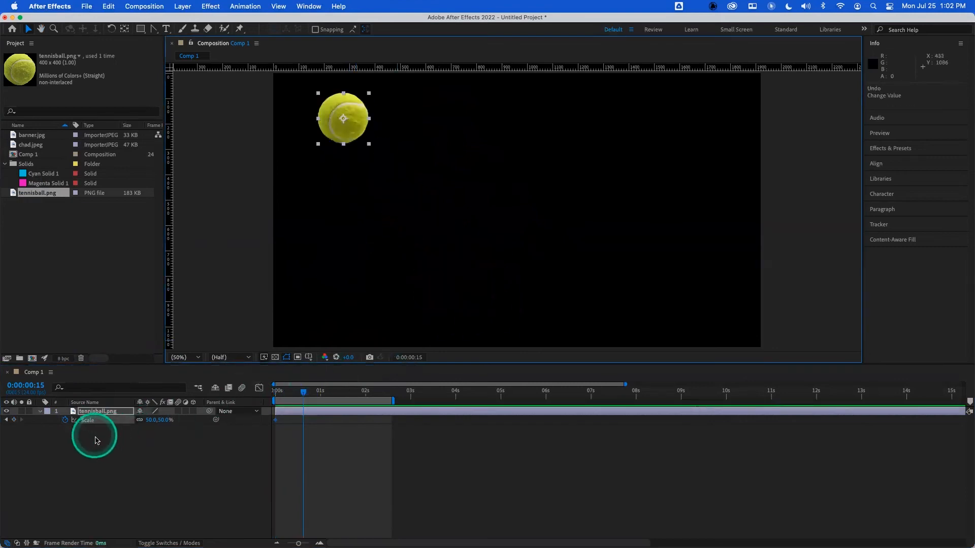
left_click(65, 420)
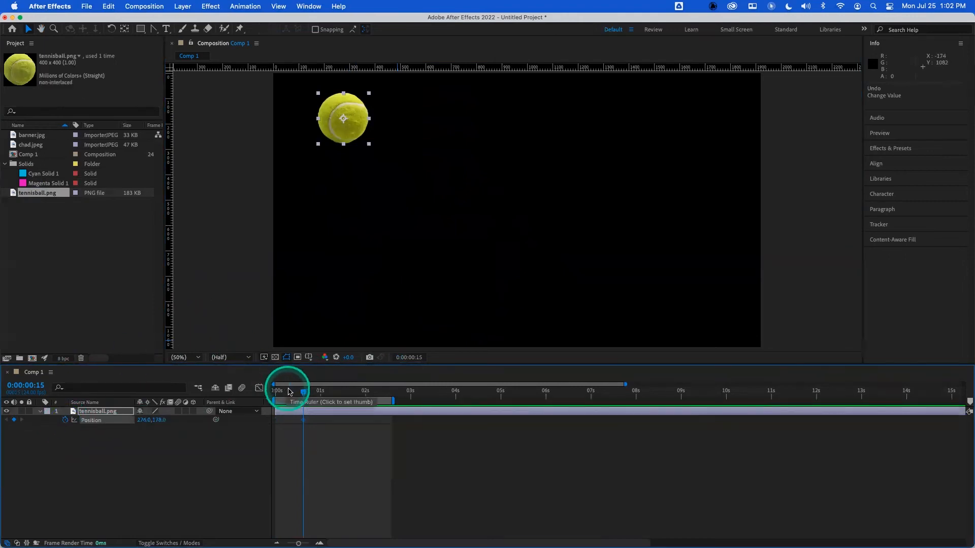
- Keyframe the ball's position in a V-shaped path: top-left at 0 s, bottom at about 0.5 s, top-right at about 1 s
left_click(275, 392)
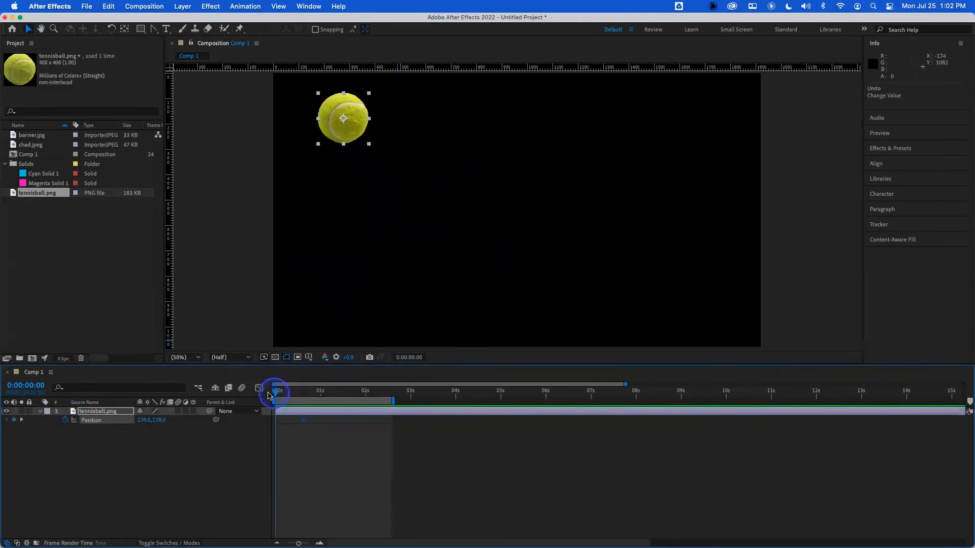
left_click(65, 420)
left_click(65, 419)
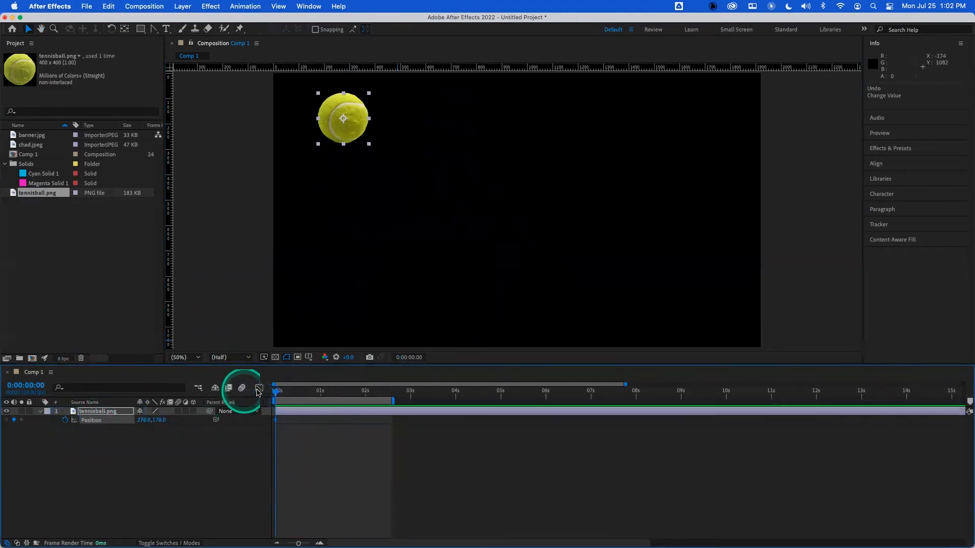
left_click_drag(348, 128, 490, 330)
left_click_drag(321, 395, 324, 391)
left_click_drag(506, 332, 636, 150)
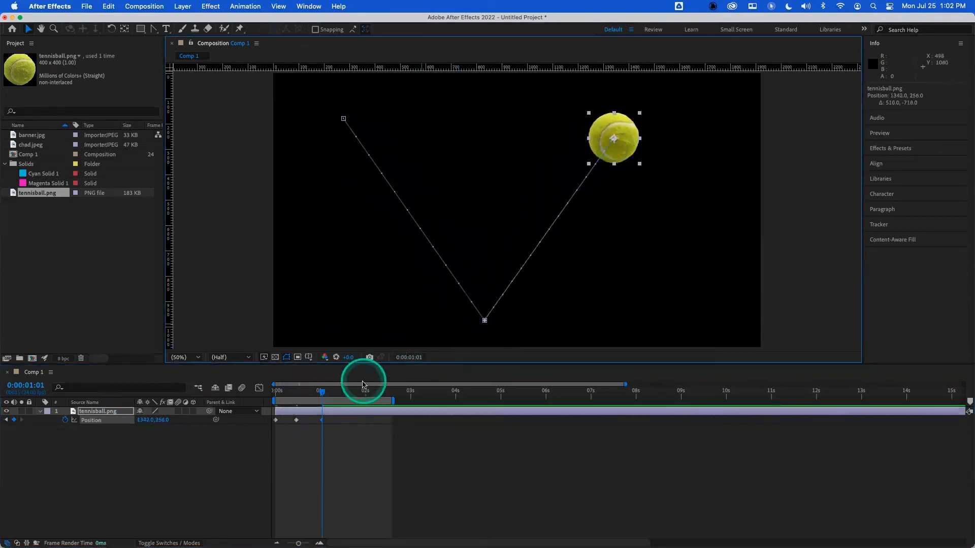
- Preview the ball's bounce from the start several times
left_click_drag(322, 395, 259, 390)
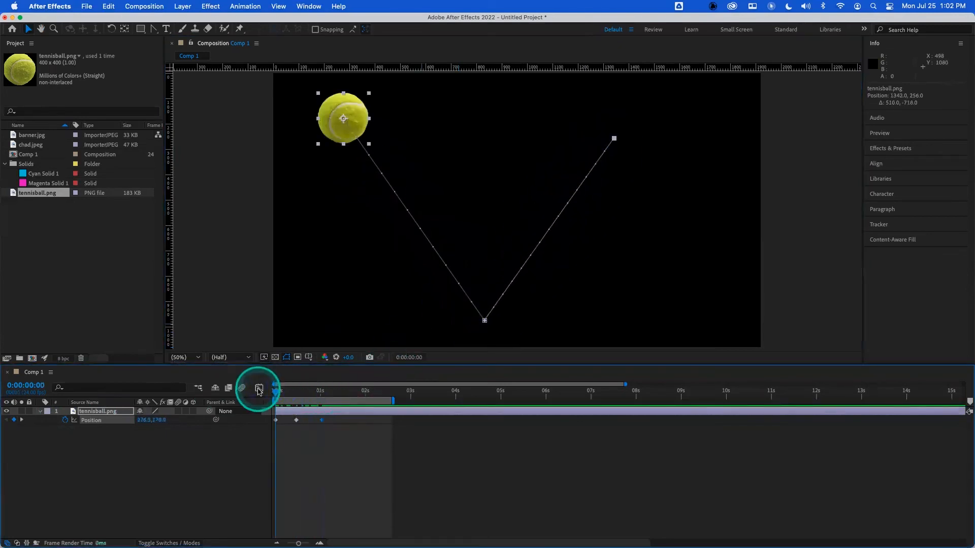
key("space")
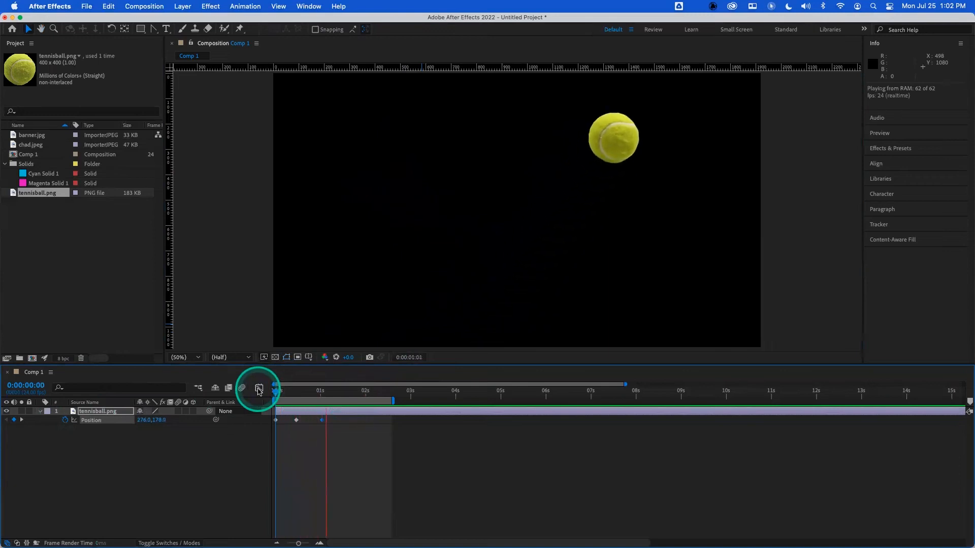
key("space")
left_click_drag(287, 392, 258, 391)
key("space")
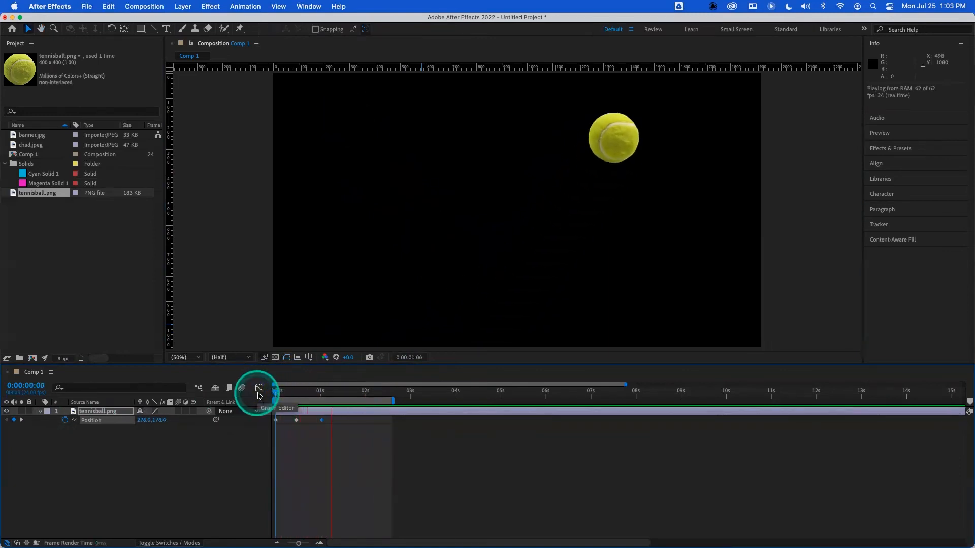
key("space")
left_click_drag(294, 391, 250, 395)
left_click_drag(322, 421, 272, 394)
key("space")
key("space")
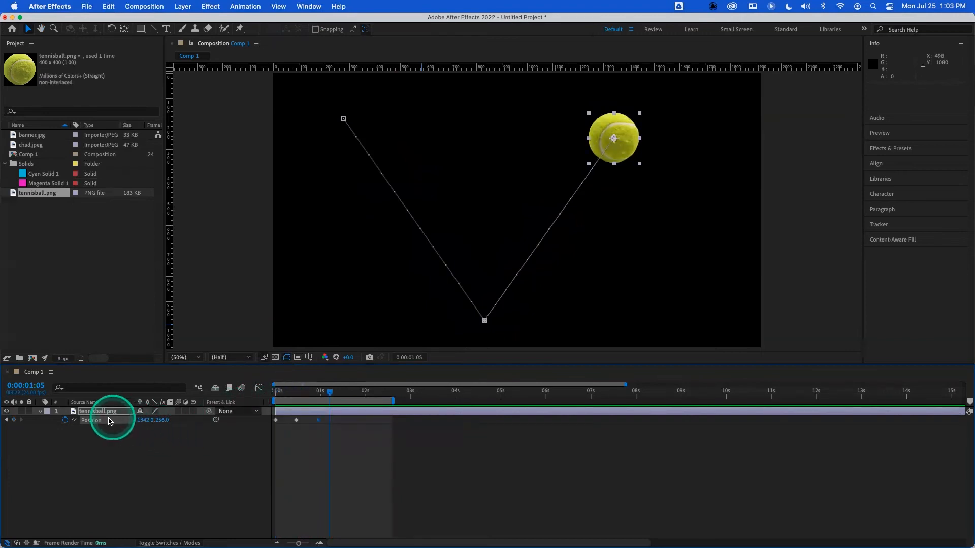
- Stretch all the ball's position keyframes proportionally so the last one sits at about 2.5 seconds, and preview it
left_click(317, 438)
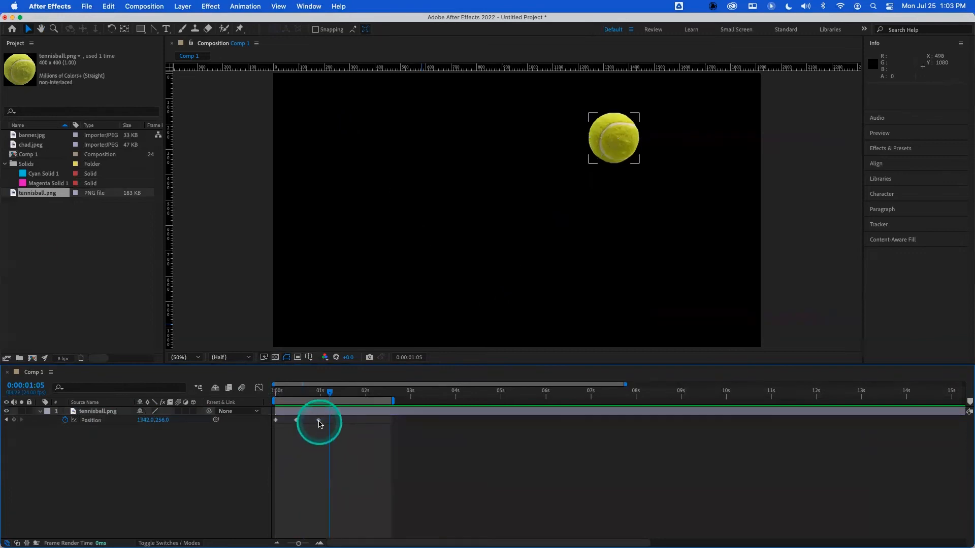
left_click(319, 421)
left_click_drag(321, 424, 320, 423)
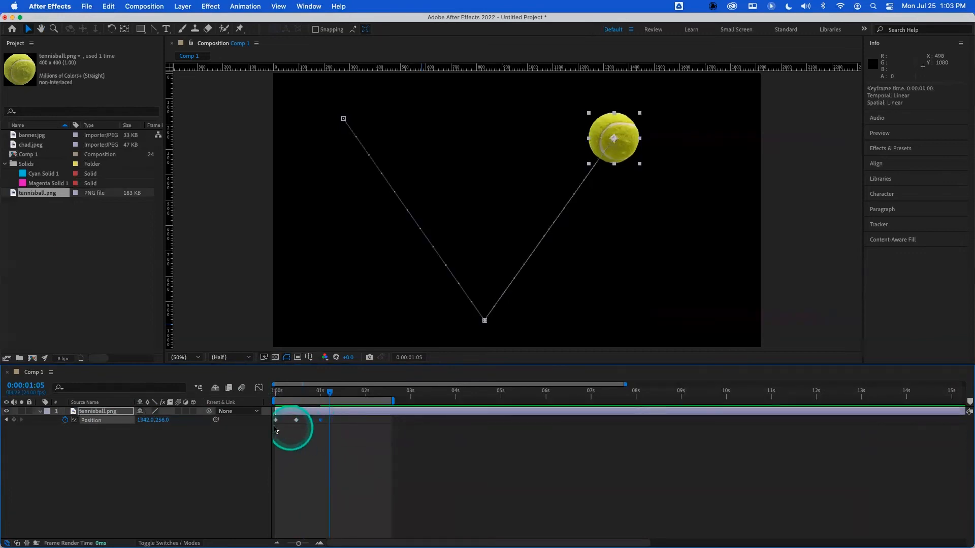
left_click(101, 421)
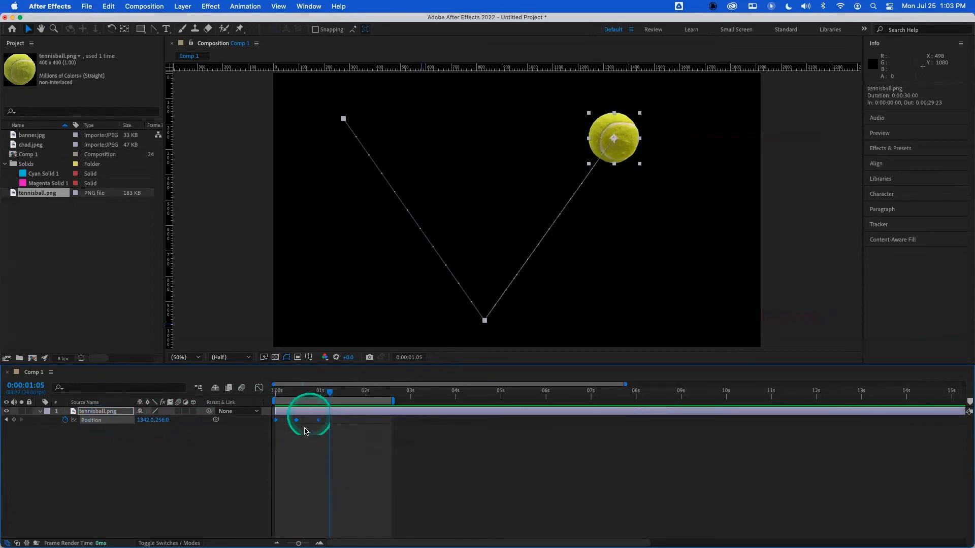
left_click_drag(319, 420, 330, 426)
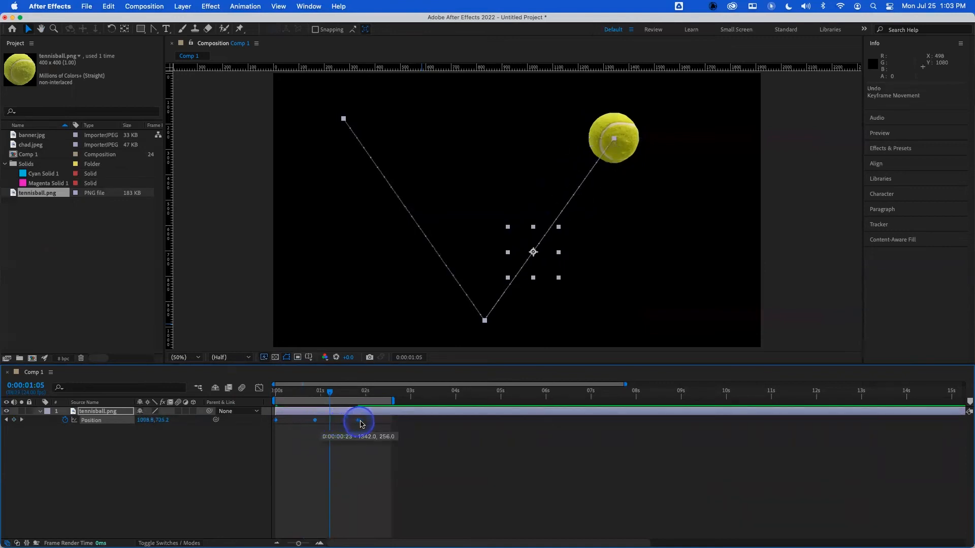
left_click_drag(389, 424, 383, 422)
left_click_drag(330, 392, 247, 396)
key("space")
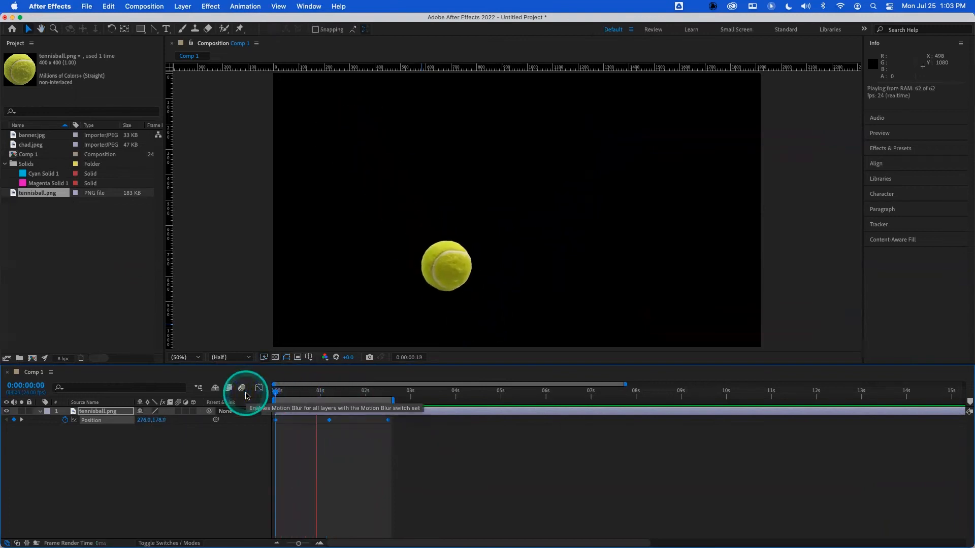
key("space")
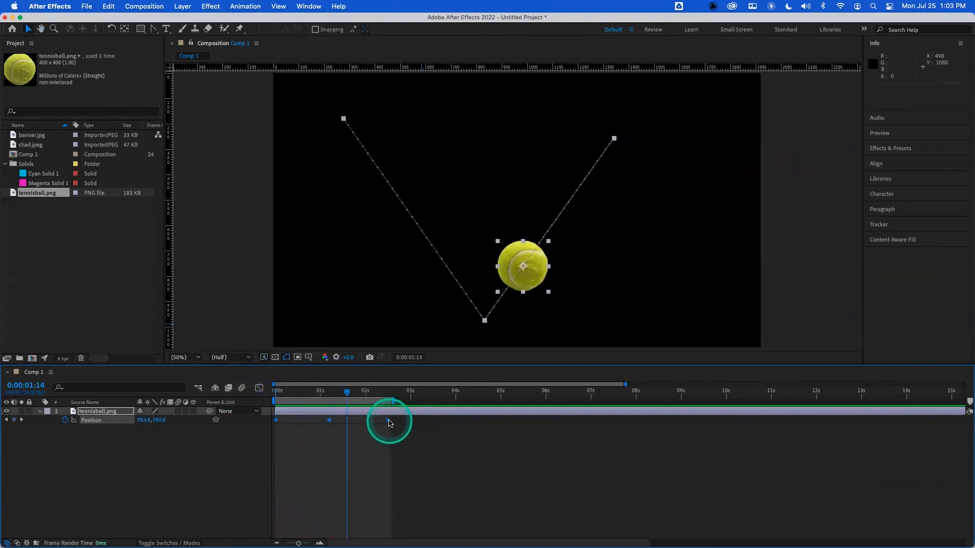
- Squeeze the ball's position keyframes so the last one sits at about 1.1 seconds and preview the bounce
left_click_drag(389, 423, 327, 425)
key("space")
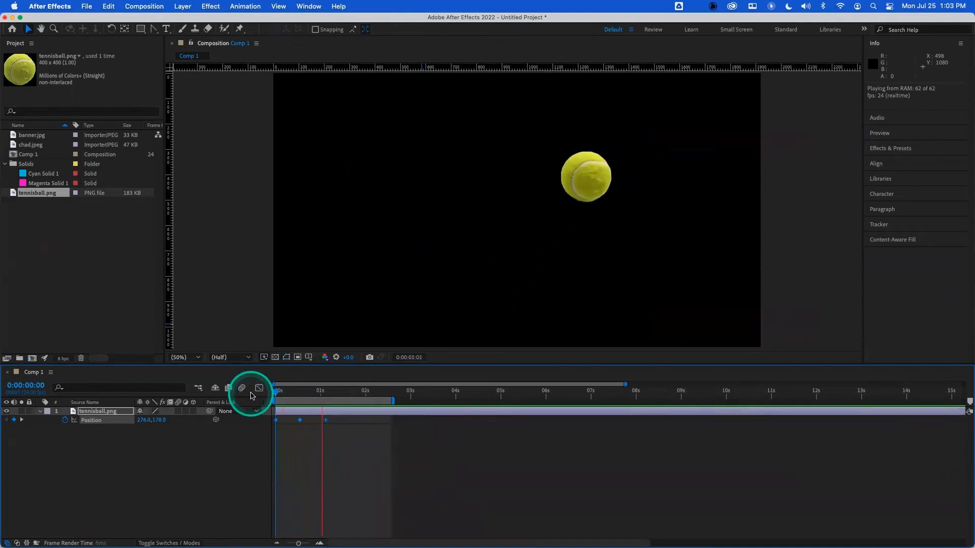
left_click(196, 470)
- Apply Easy Ease to all the ball's position keyframes, preview the result, and undo it
left_click(90, 421)
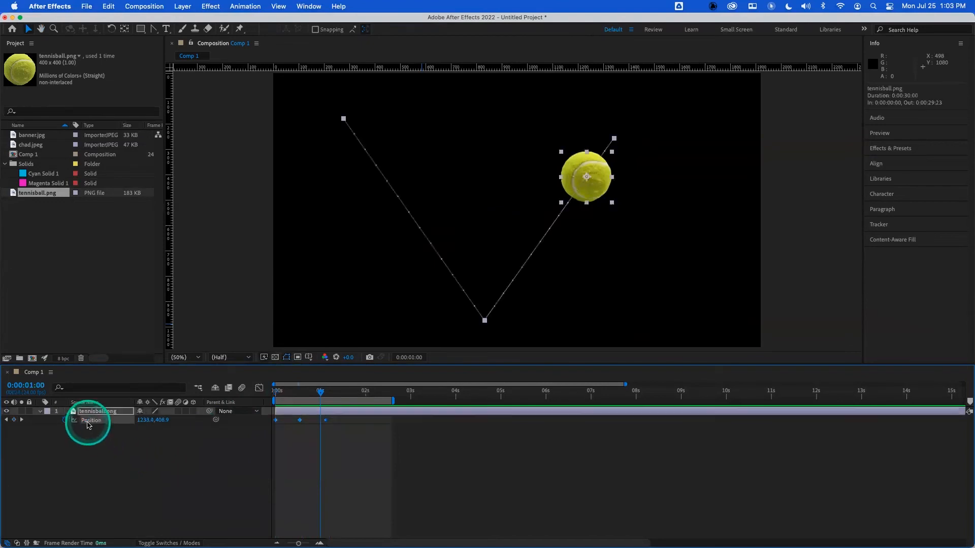
key("F9")
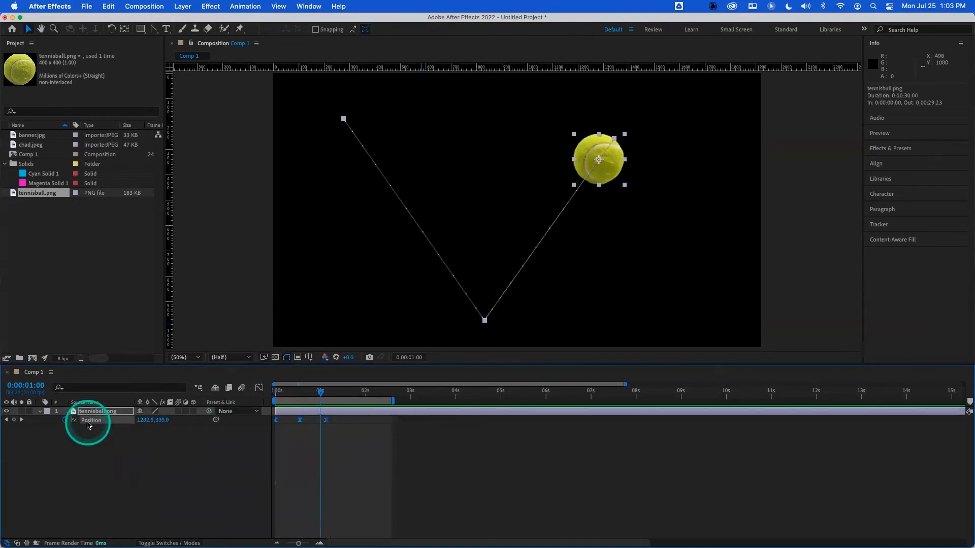
left_click_drag(319, 391, 217, 395)
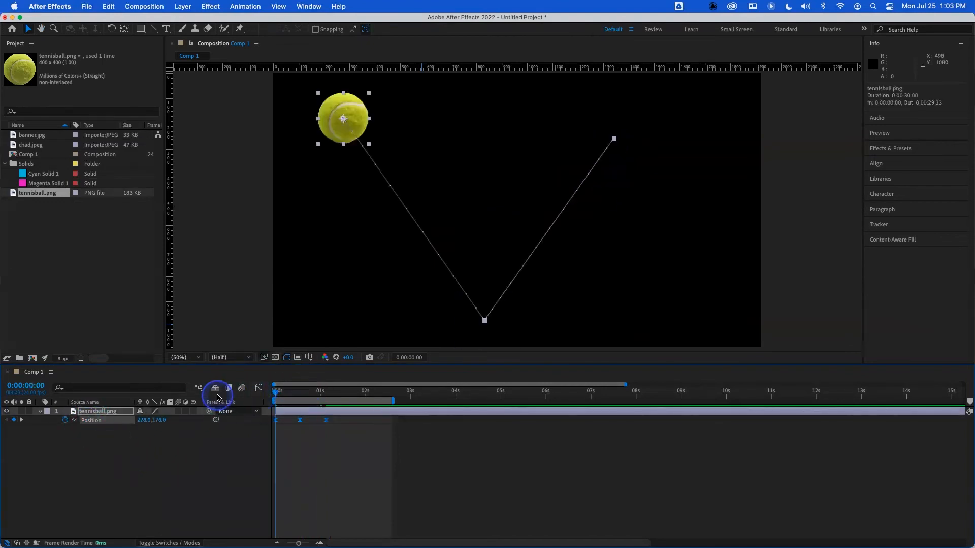
key("space")
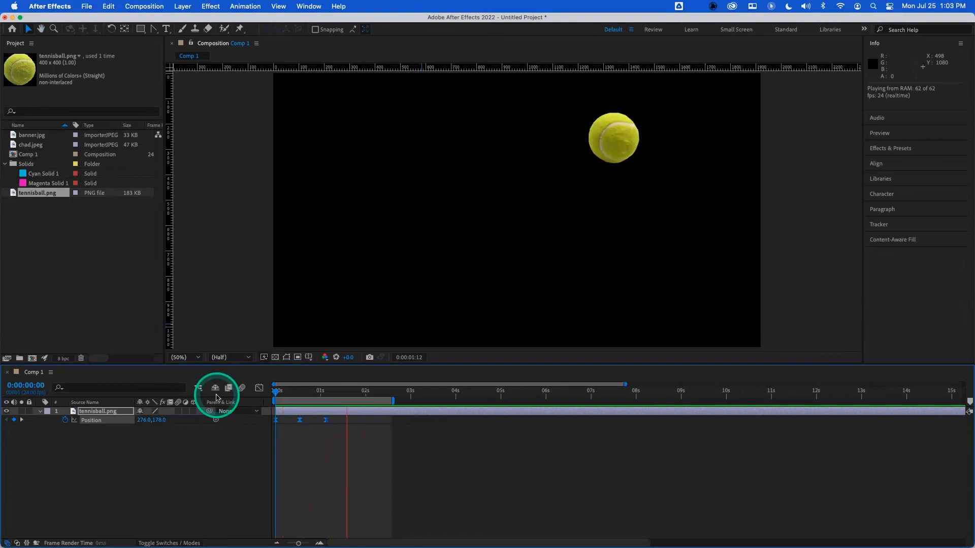
key("space")
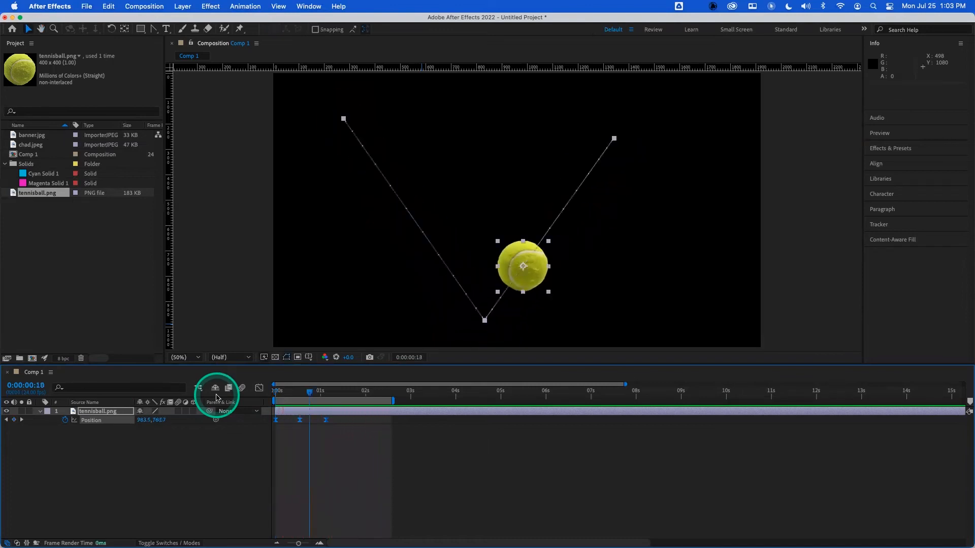
key("super+z")
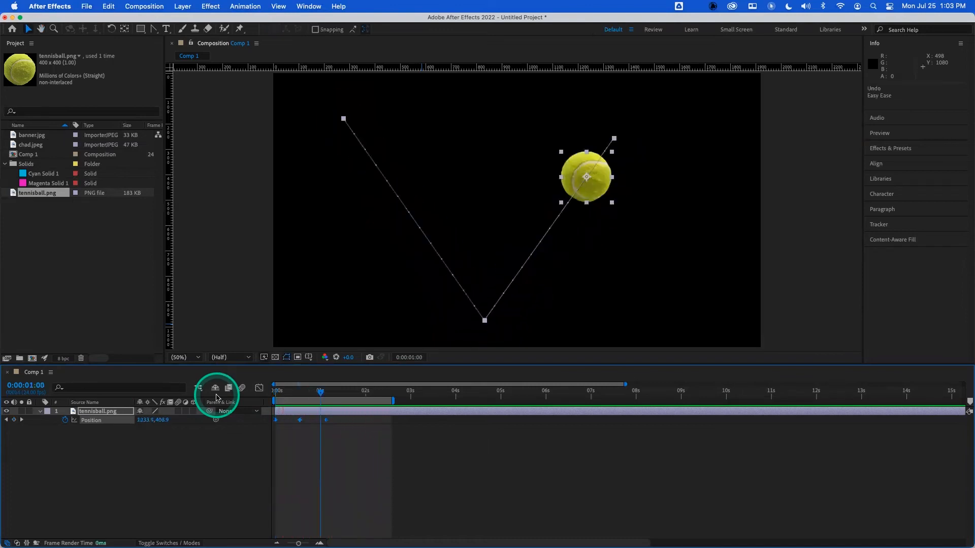
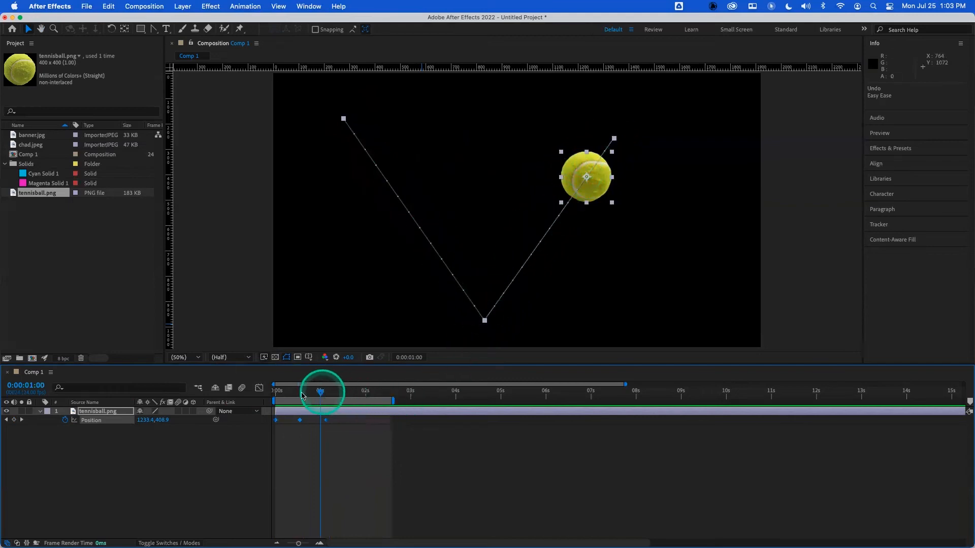
- Return to the start, inspect the last position keyframe's interpolation, and preview the ball's bounce
left_click_drag(321, 394, 235, 394)
left_click(224, 454)
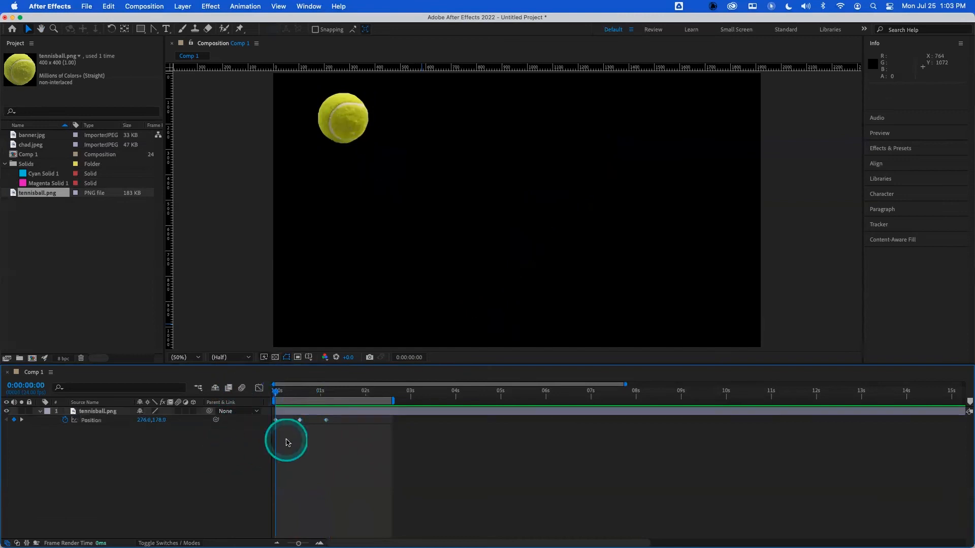
left_click(327, 420)
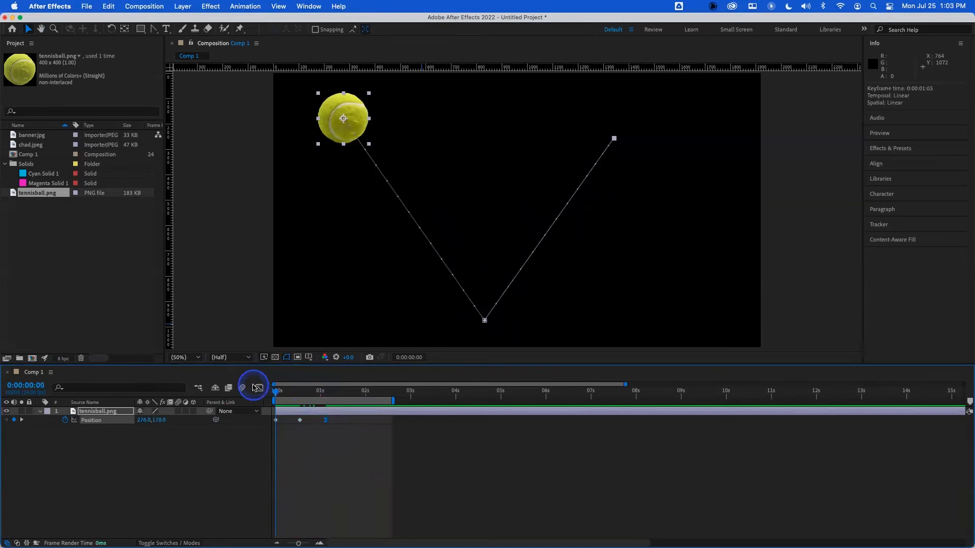
key("space")
key("space")
left_click_drag(283, 387, 265, 391)
key("space")
key("space")
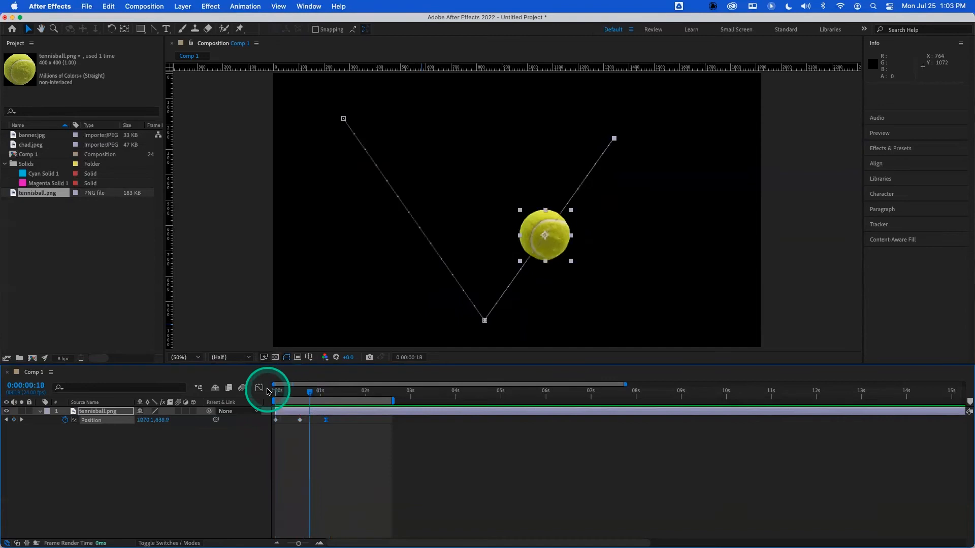
key("super+z")
key("super+z")
mouse_move(268, 392)
left_mouse_down()
mouse_move(285, 391)
mouse_move(260, 395)
left_mouse_up()
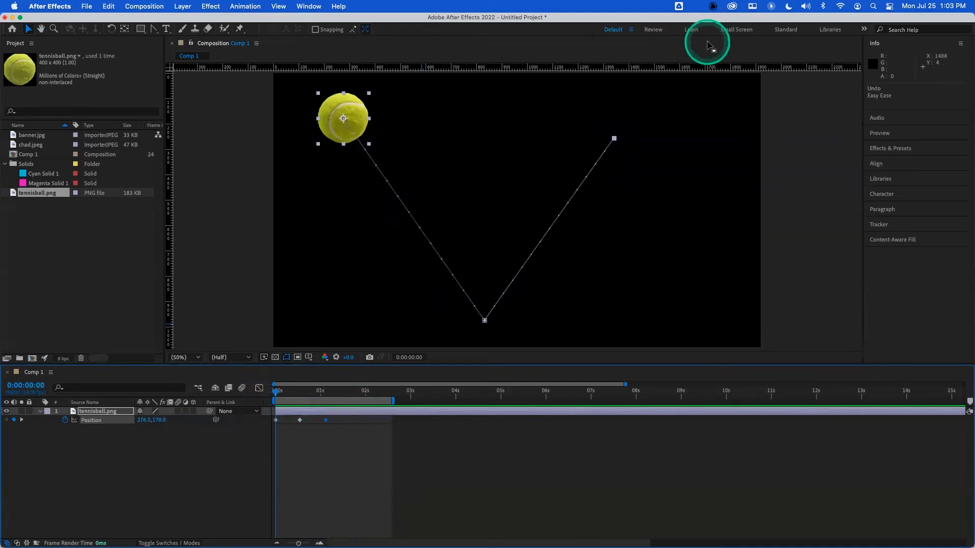
left_click(815, 58)
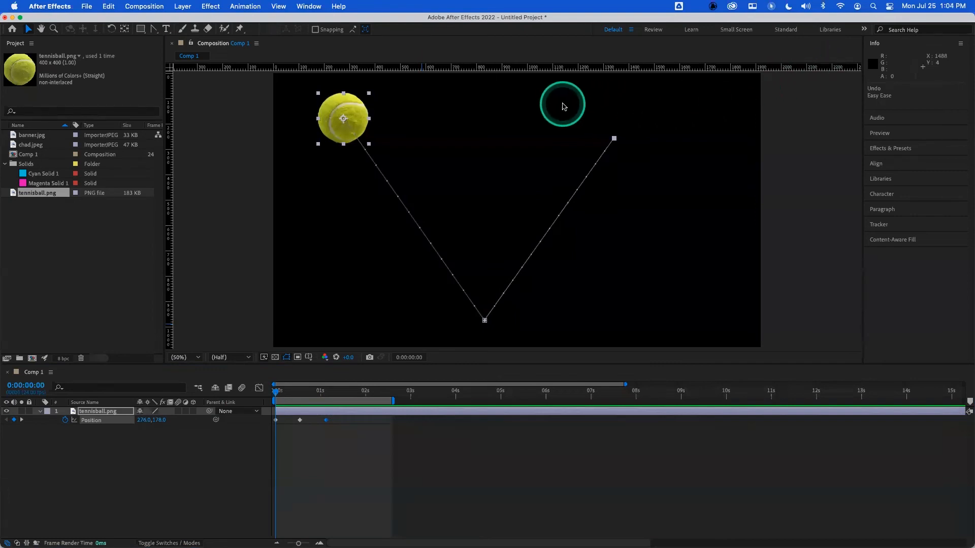
left_click(637, 234)
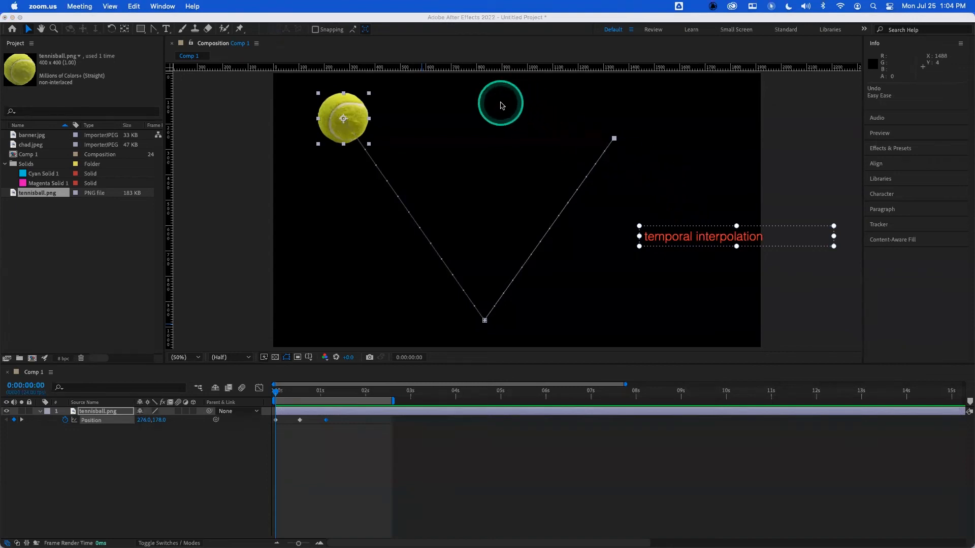
left_click(578, 175)
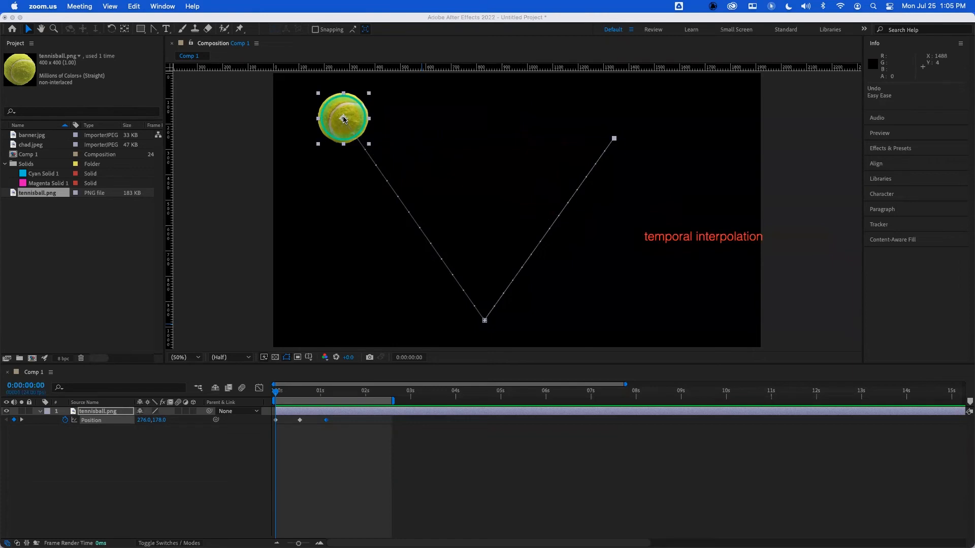
- Open the Graph Editor for the ball's Position property and zoom into the keyframed range of the timeline
left_click(258, 389)
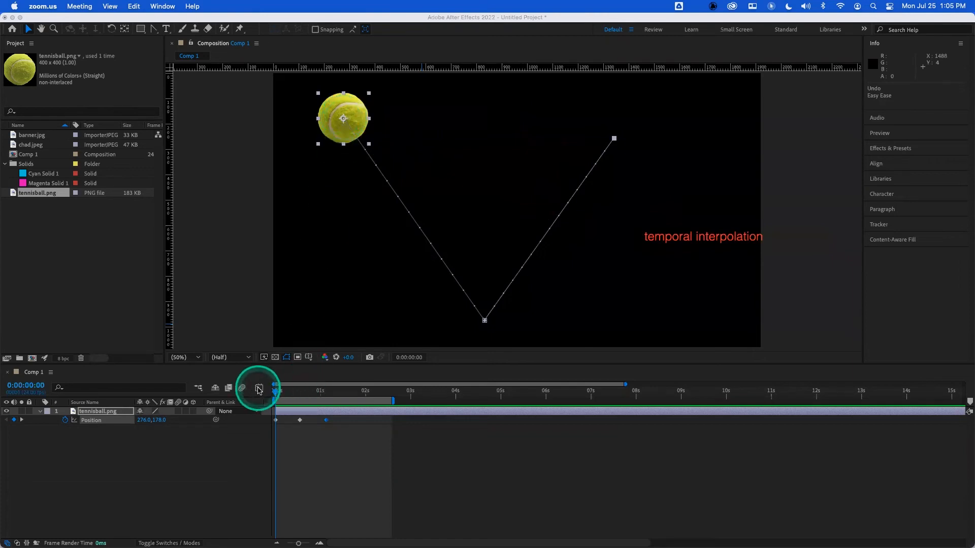
left_click(122, 452)
left_click(91, 420)
left_click(258, 389)
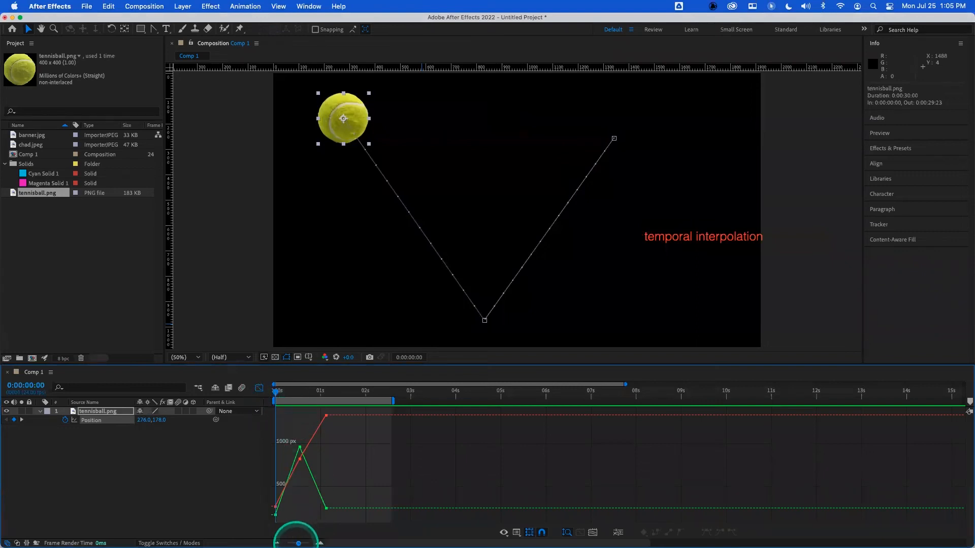
left_click_drag(298, 543, 306, 543)
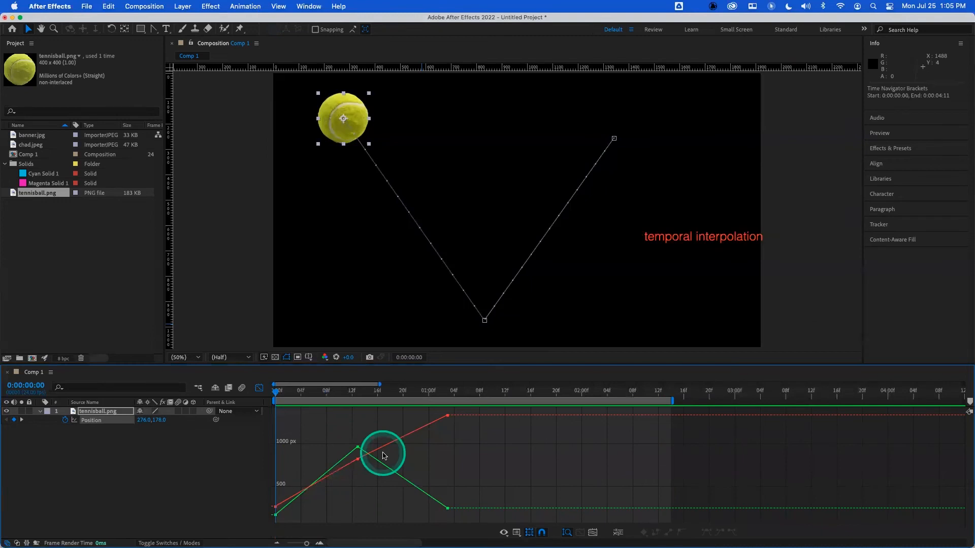
- Switch the Graph Editor from the value graph to the speed graph
right_click(335, 428)
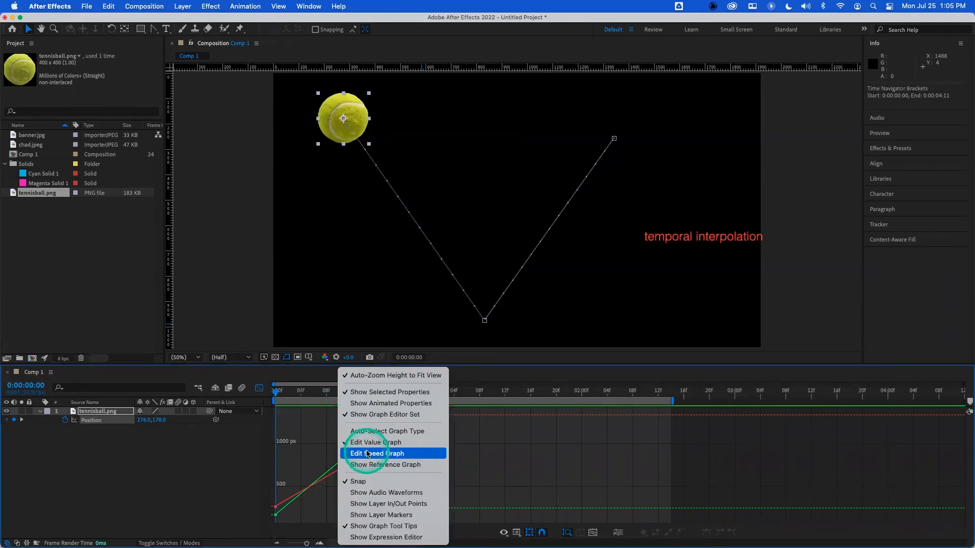
left_click(320, 446)
right_click(320, 447)
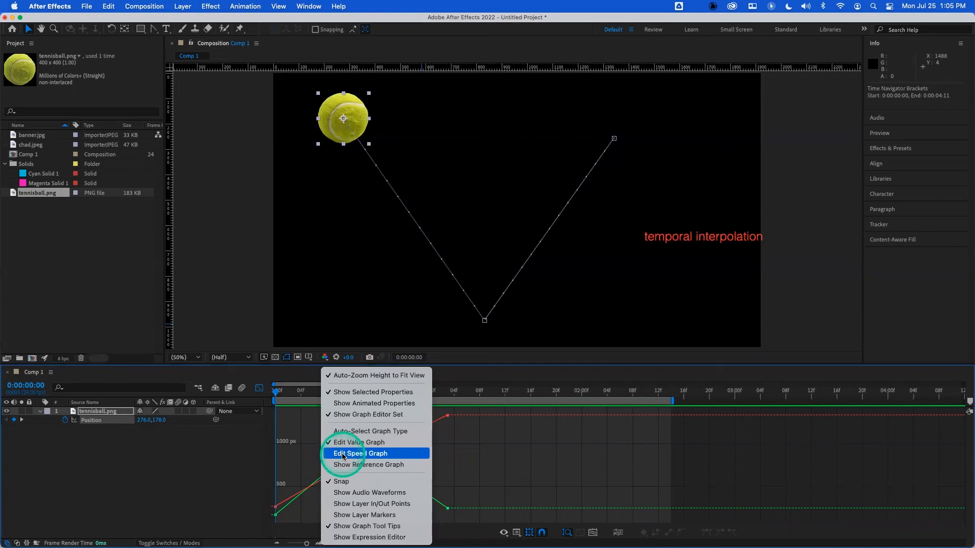
left_click(303, 439)
left_click(503, 532)
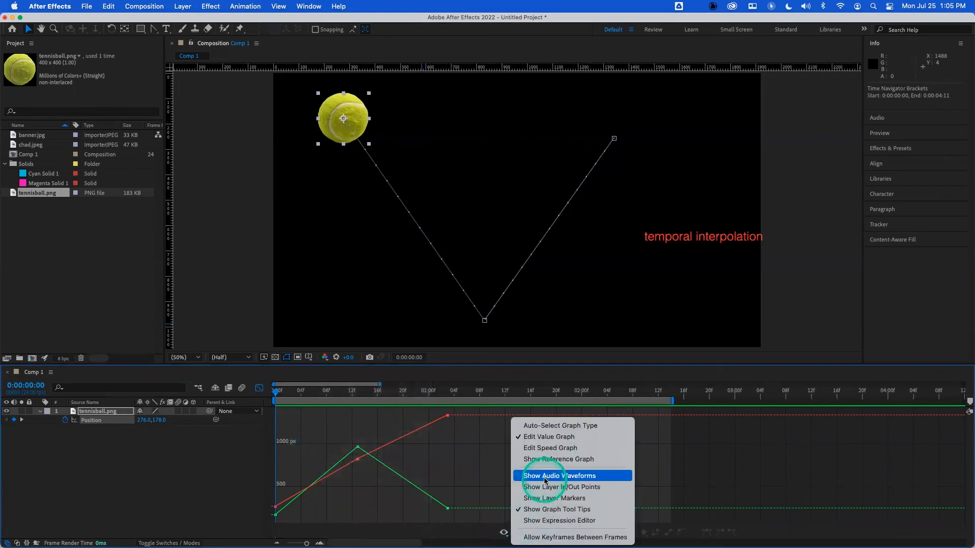
left_click(545, 452)
right_click(343, 462)
left_click(378, 442)
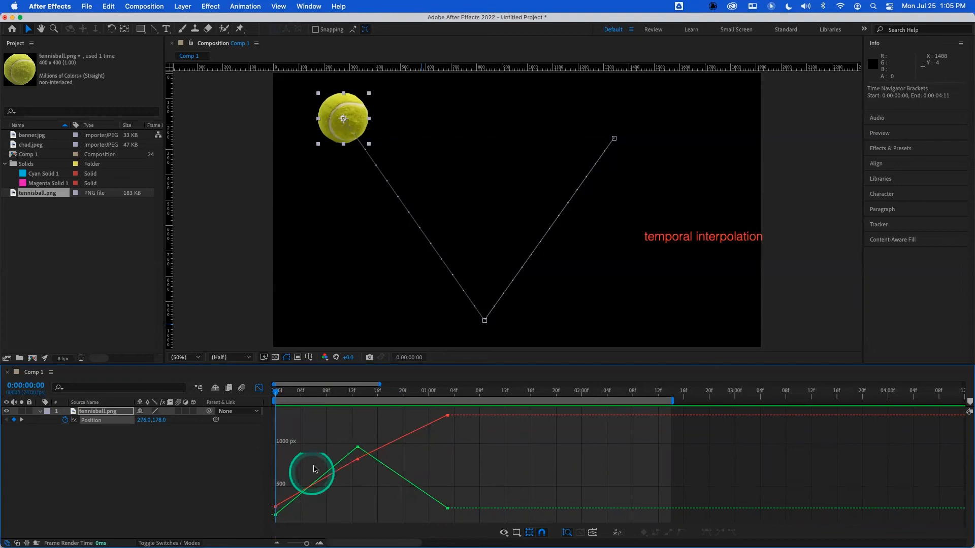
right_click(328, 426)
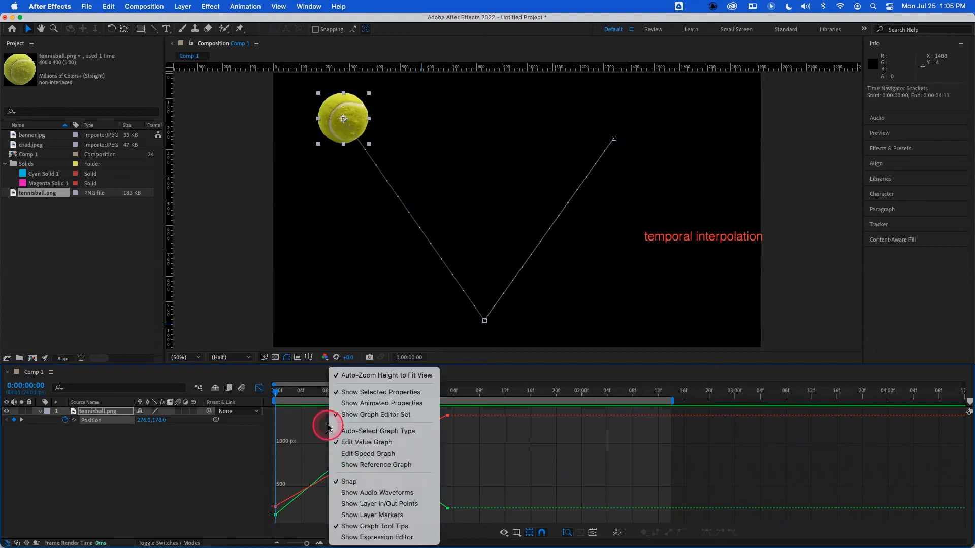
left_click(356, 453)
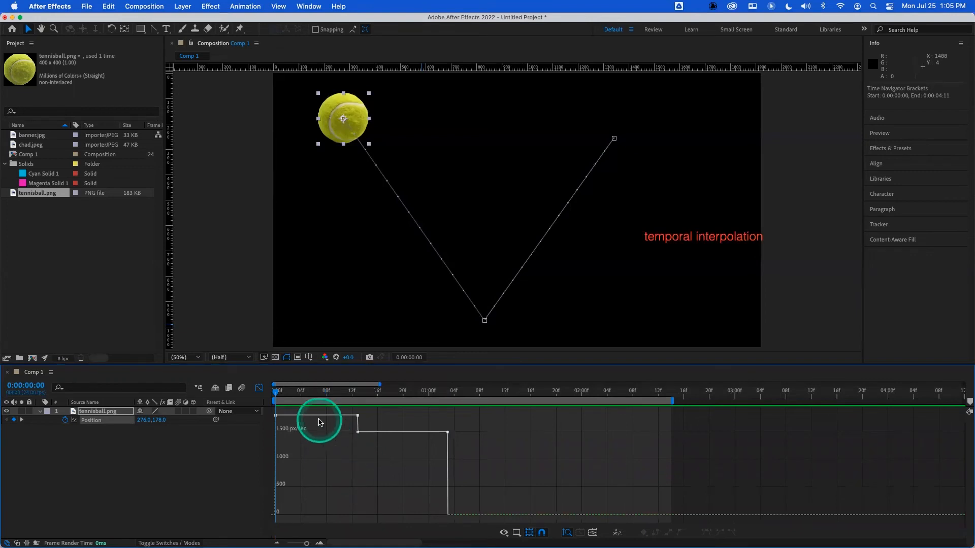
- Scrub along the speed graph and examine the ball's speed between the keyframes
mouse_move(319, 416)
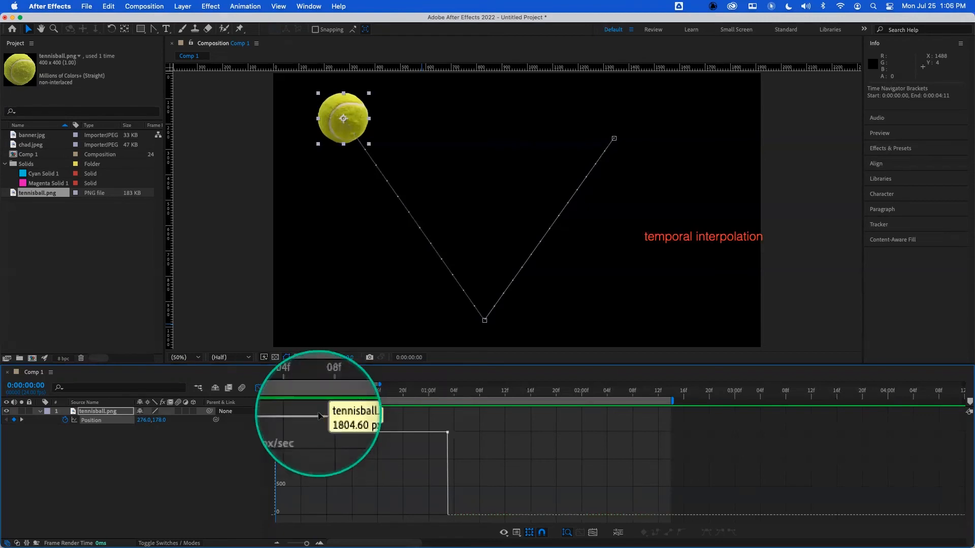
mouse_move(305, 392)
left_mouse_down()
mouse_move(261, 398)
mouse_move(323, 397)
left_mouse_up()
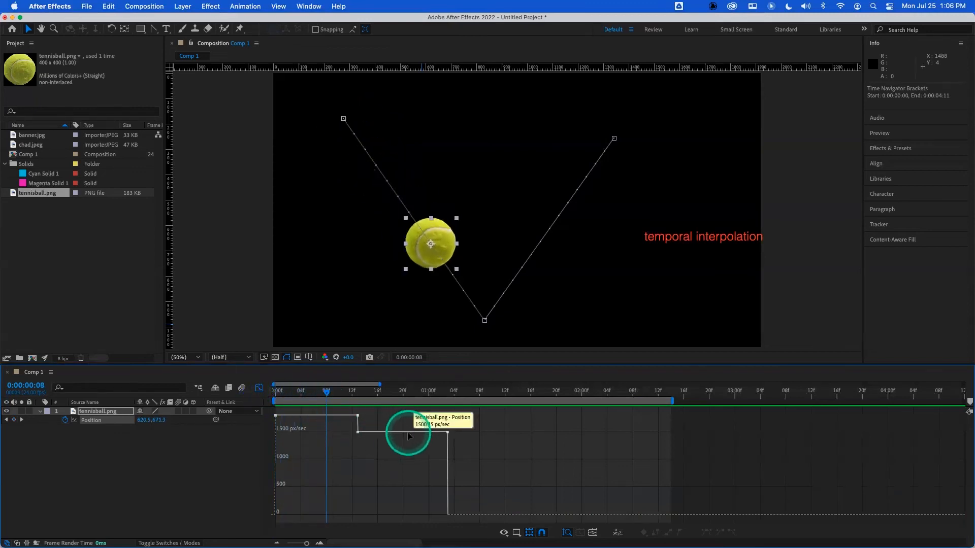
mouse_move(407, 435)
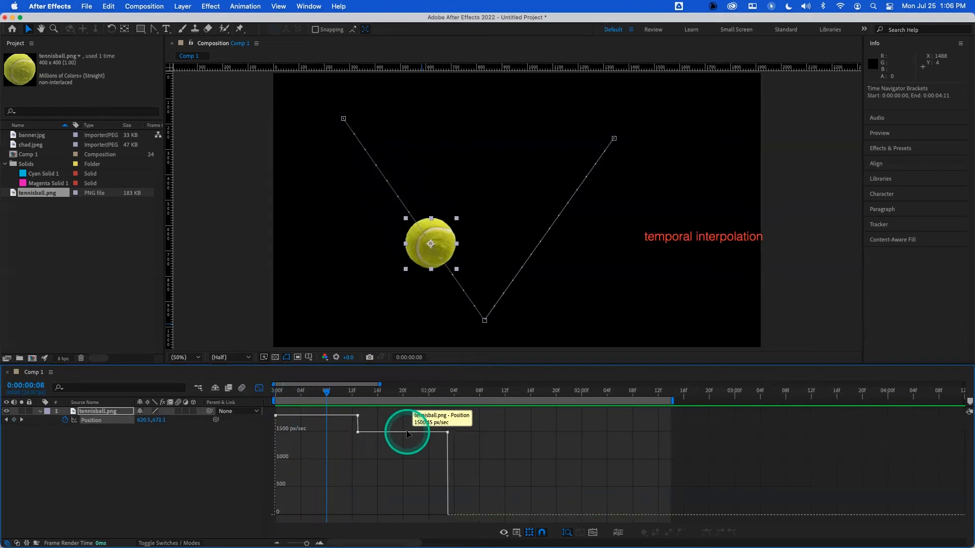
- Apply Easy Ease to all the ball's position keyframes and examine the resulting speed curves in the Graph Editor
left_click(259, 388)
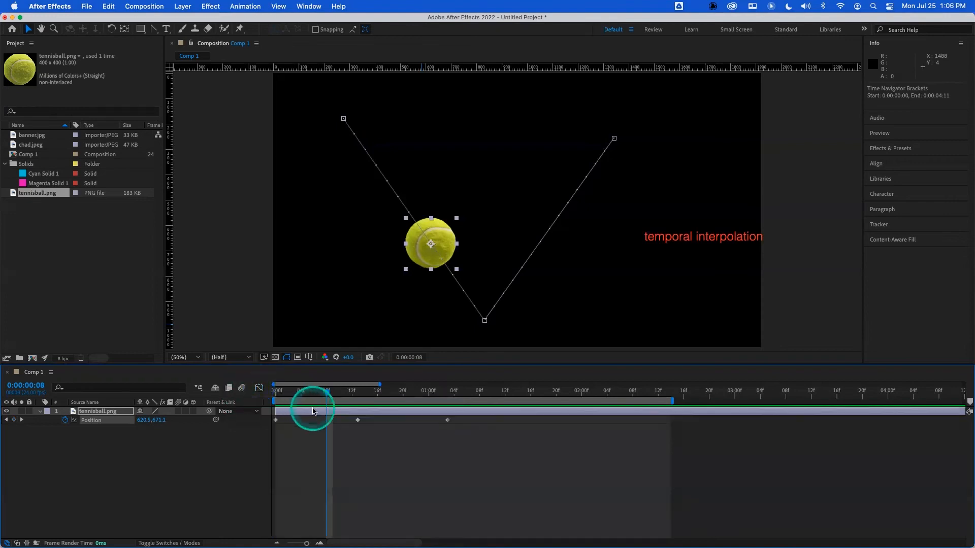
left_click(96, 422)
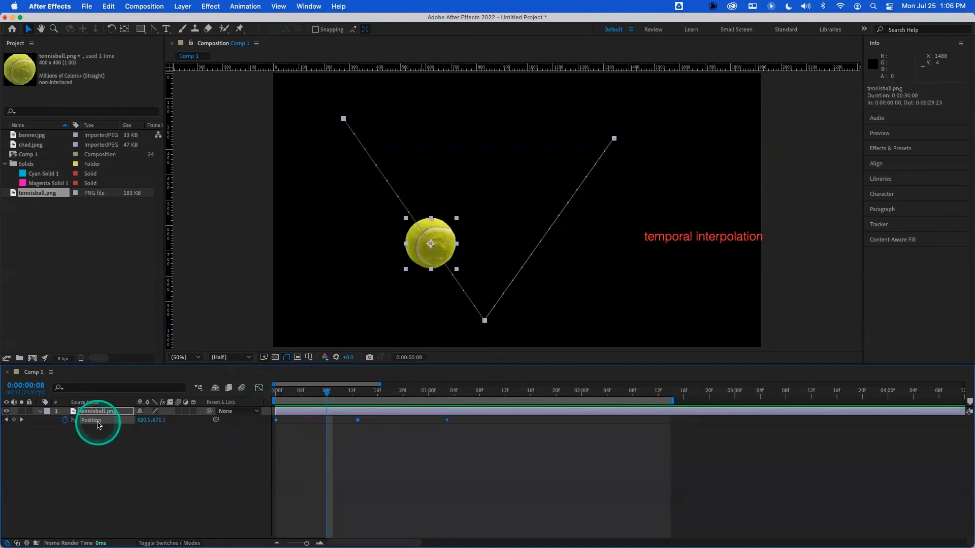
right_click(99, 424)
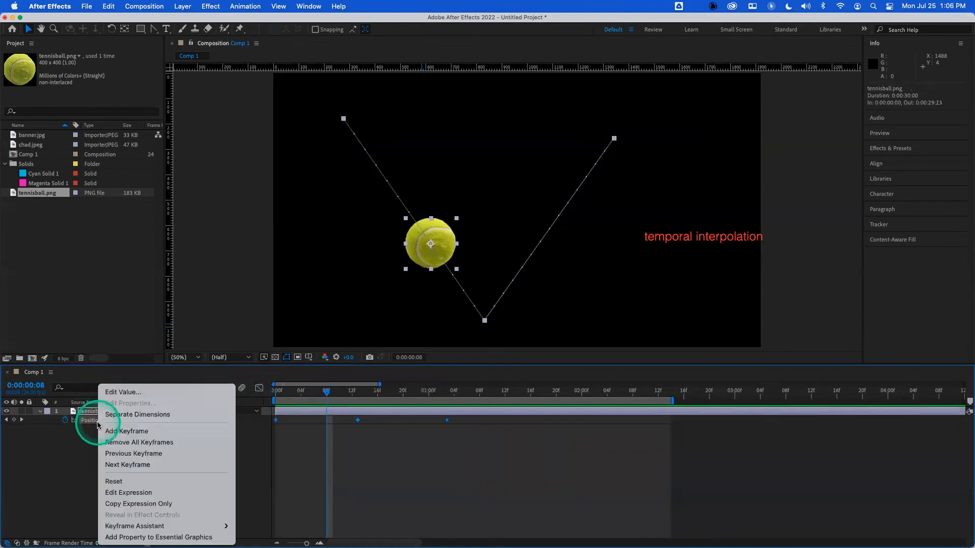
mouse_move(132, 526)
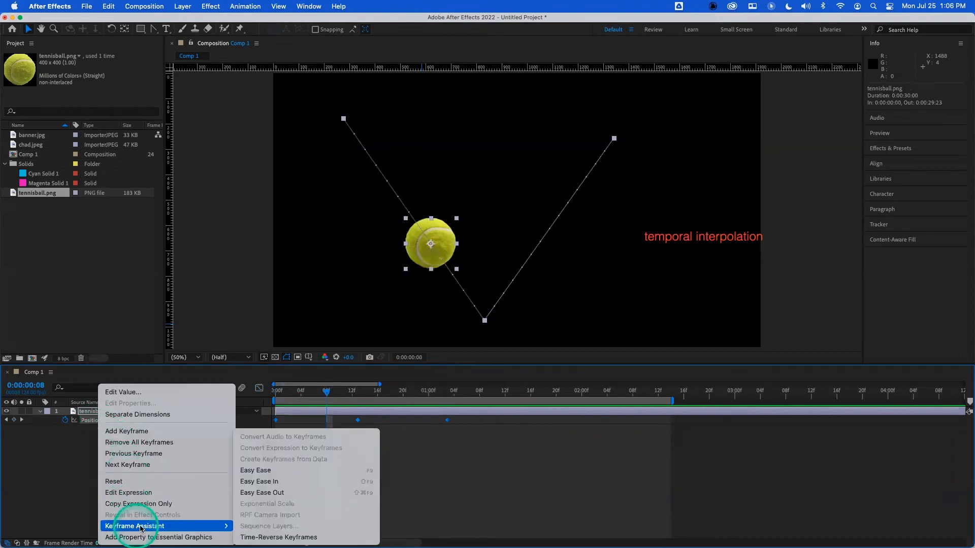
left_click(279, 470)
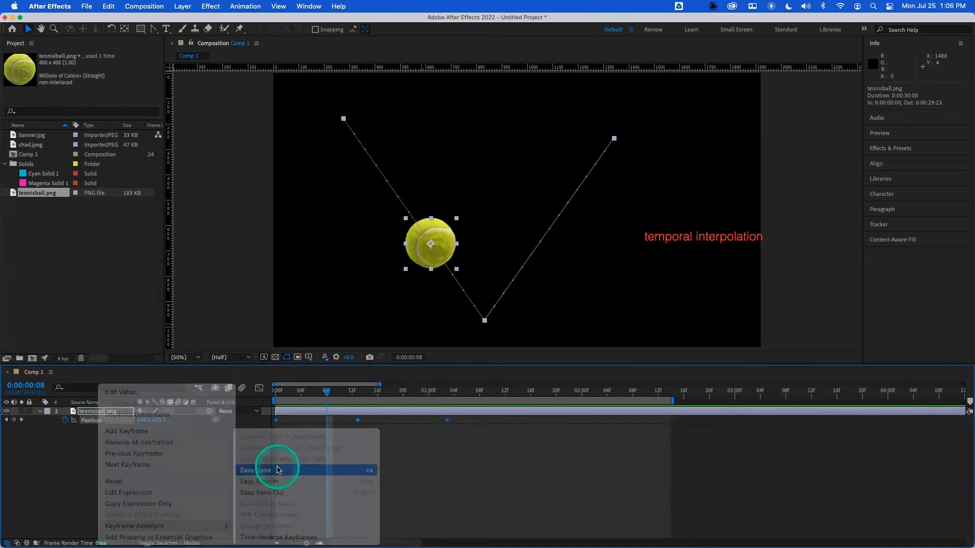
left_click_drag(291, 395, 257, 391)
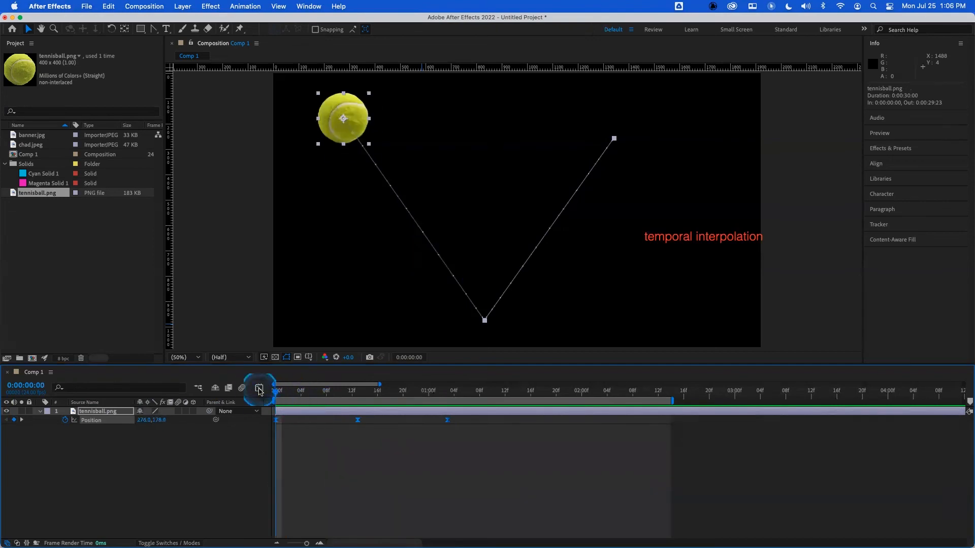
left_click(259, 389)
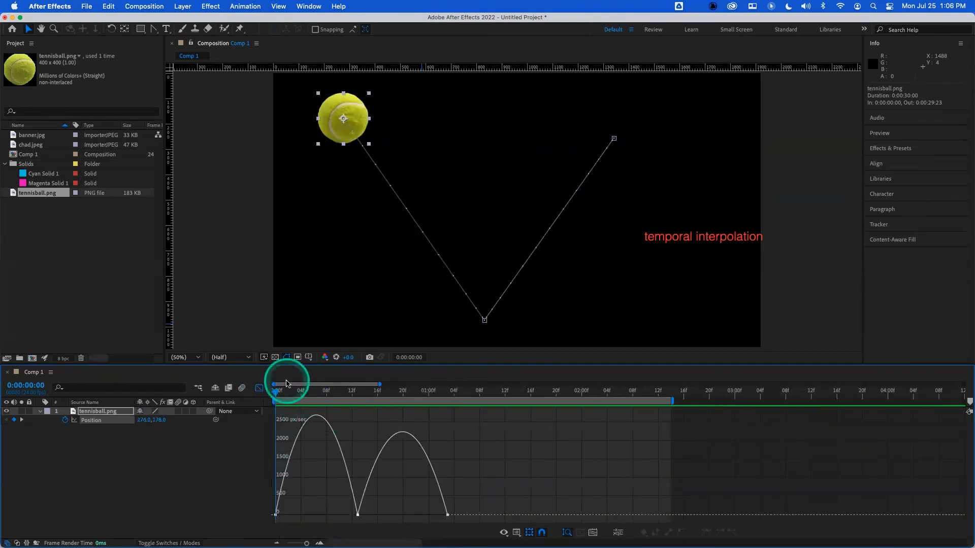
mouse_move(275, 513)
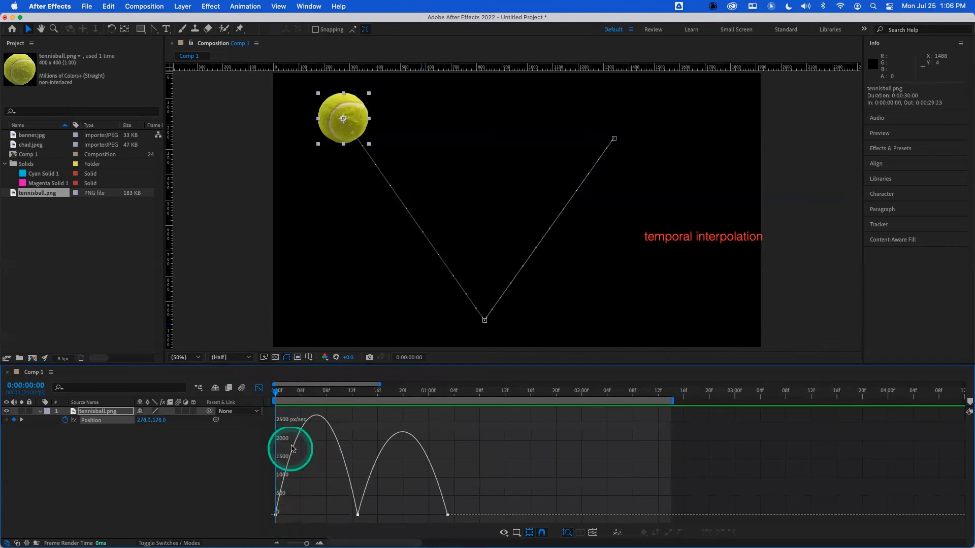
mouse_move(298, 435)
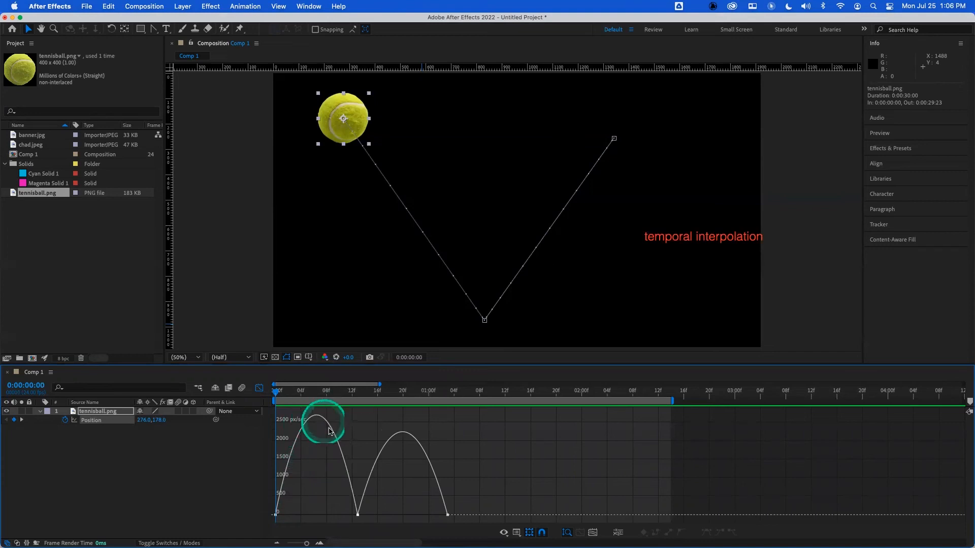
mouse_move(359, 516)
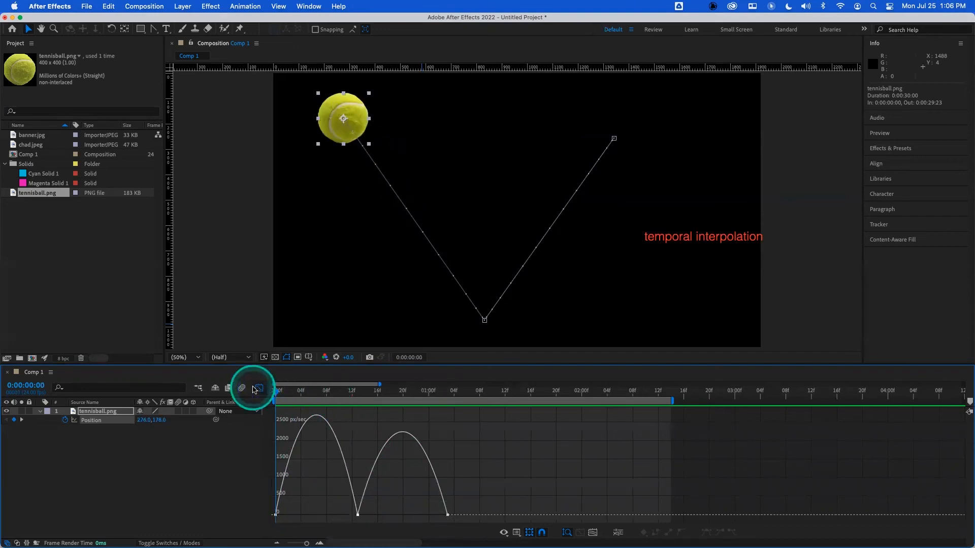
- Preview the eased bounce with the work area ending at 0:00:01:08, and undo the work area and Easy Ease changes
key("space")
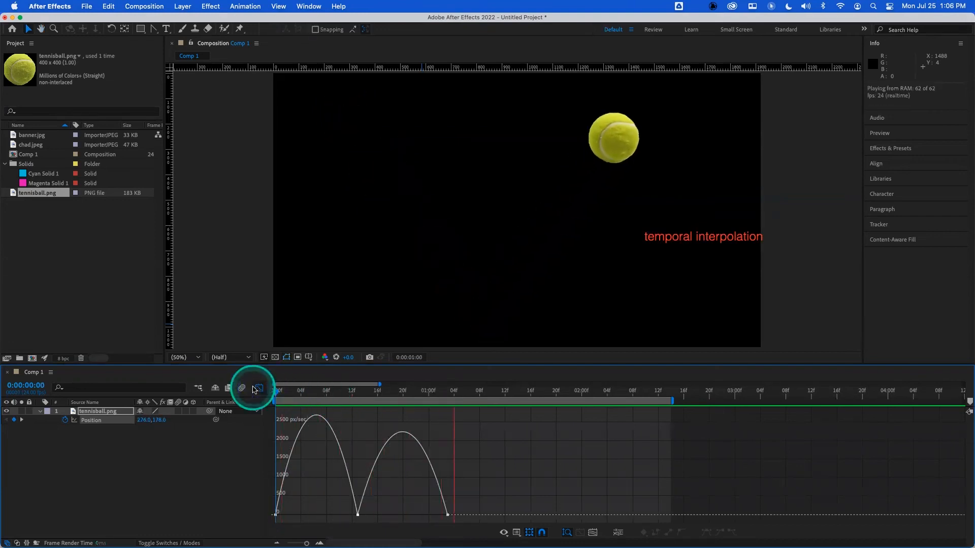
key("space")
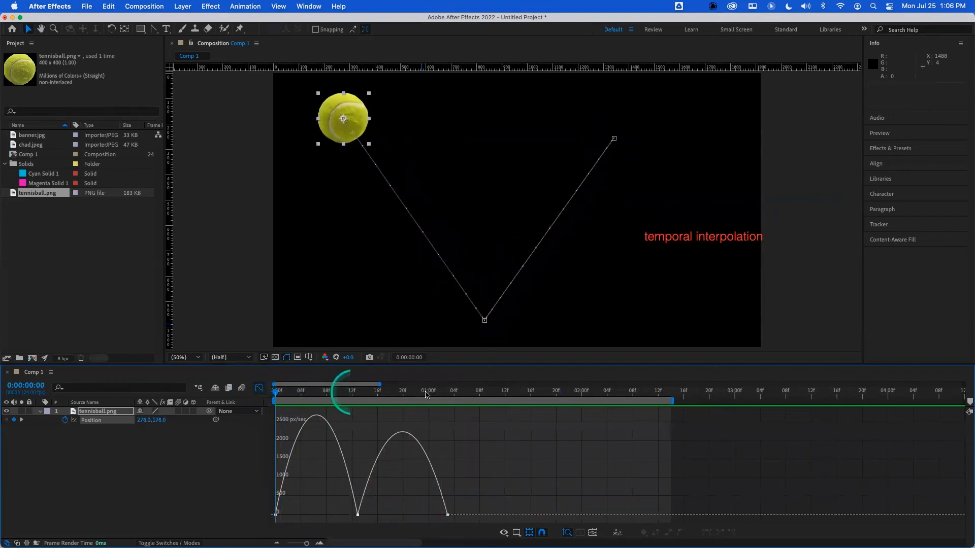
left_click_drag(466, 398, 482, 398)
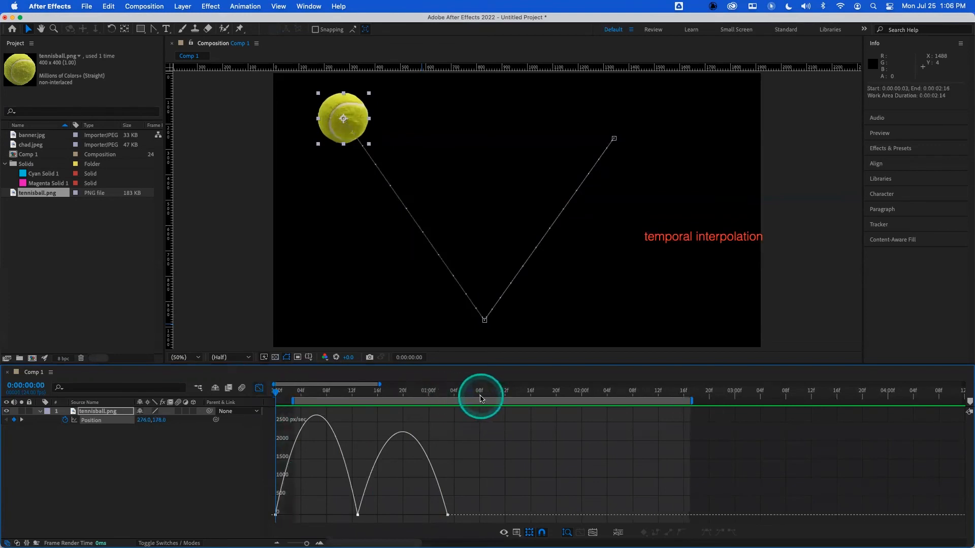
key("super+z")
left_click(480, 393)
key("n")
left_click_drag(480, 393, 414, 398)
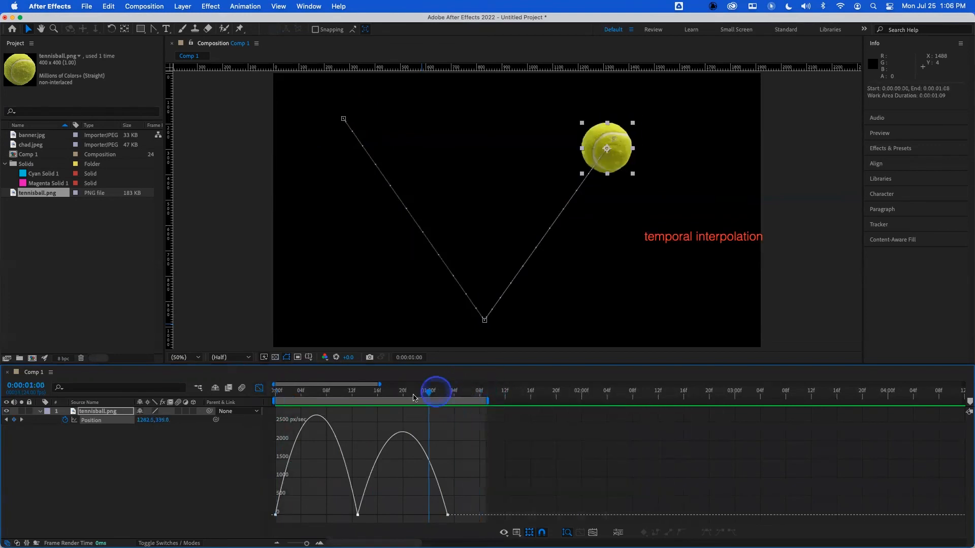
left_click(274, 393)
key("space")
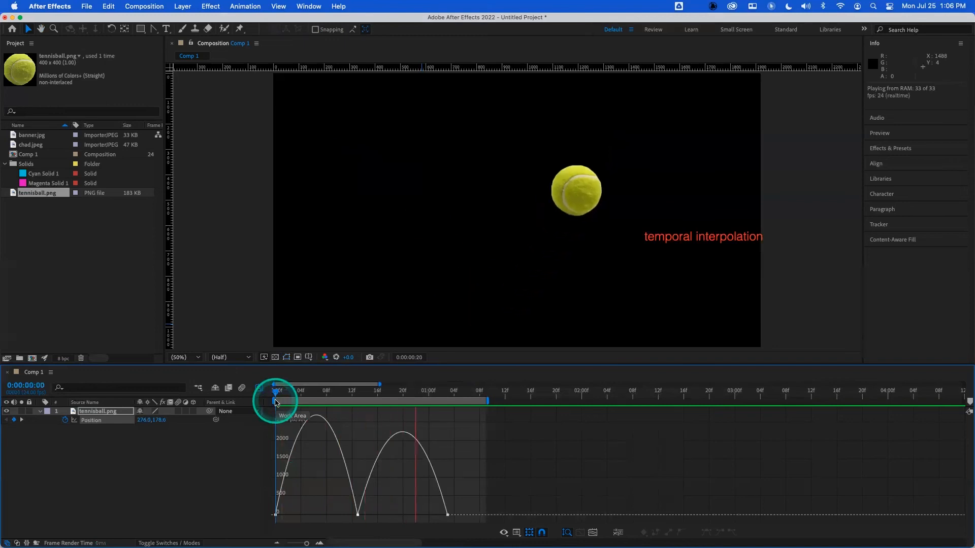
key("space")
key("super+z")
key("super+z")
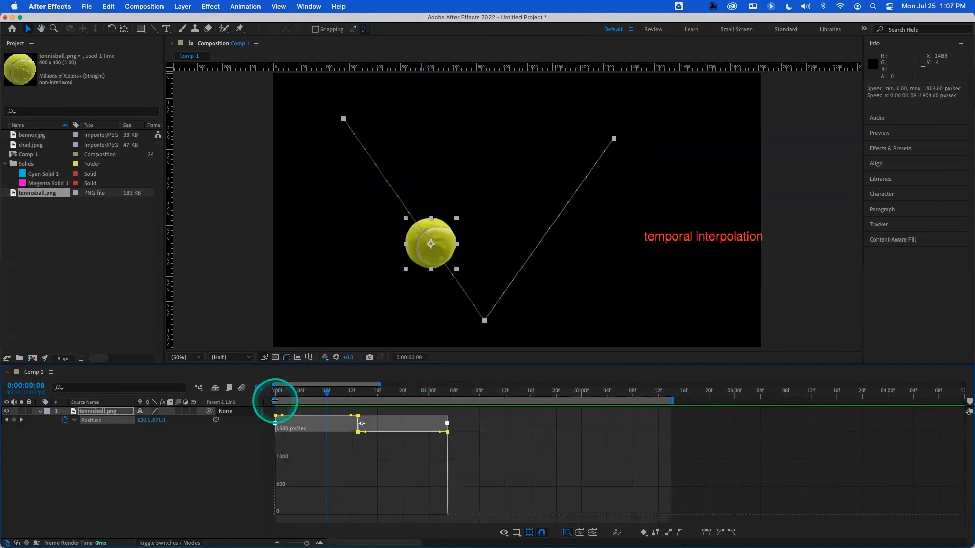
- Reselect the ball's Position keyframes and lower the speed at the first keyframe in the speed graph
left_click(246, 454)
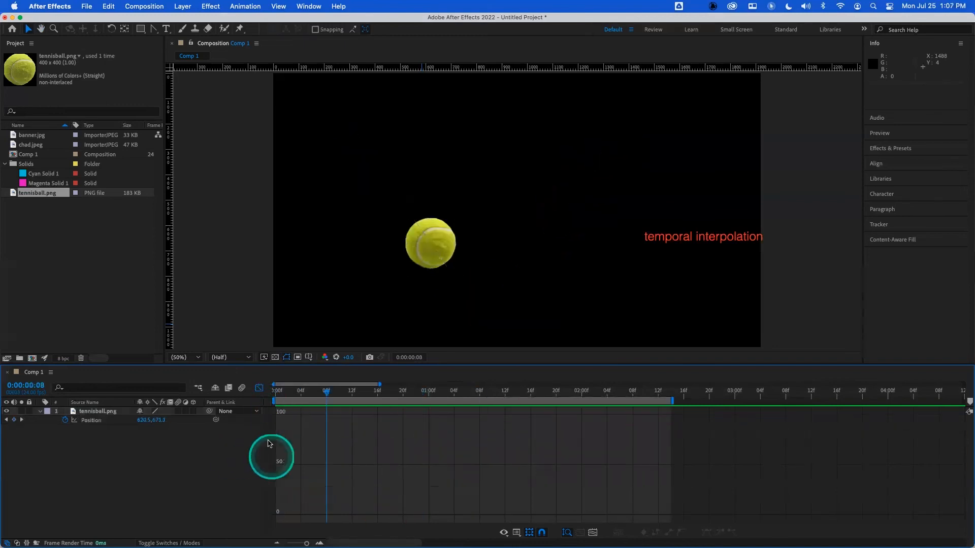
left_click(90, 419)
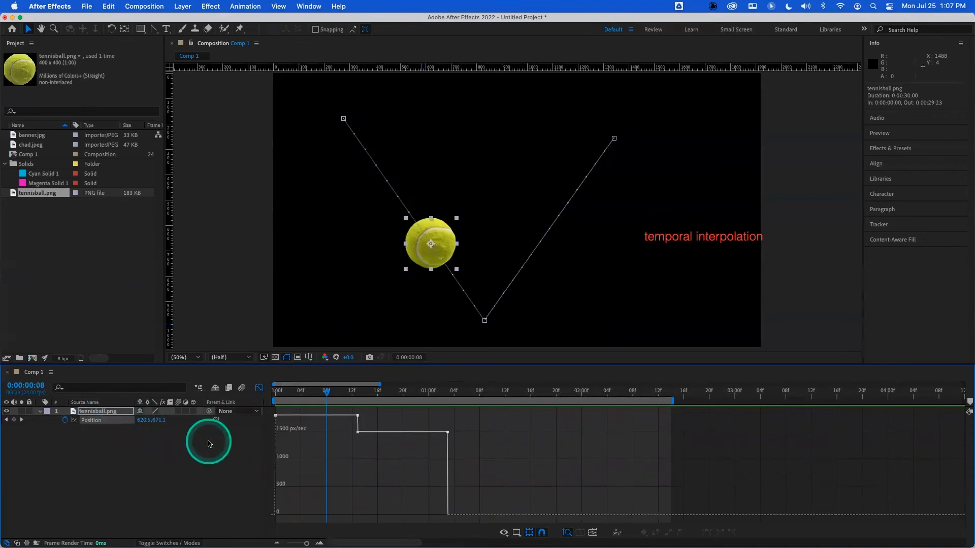
mouse_move(274, 416)
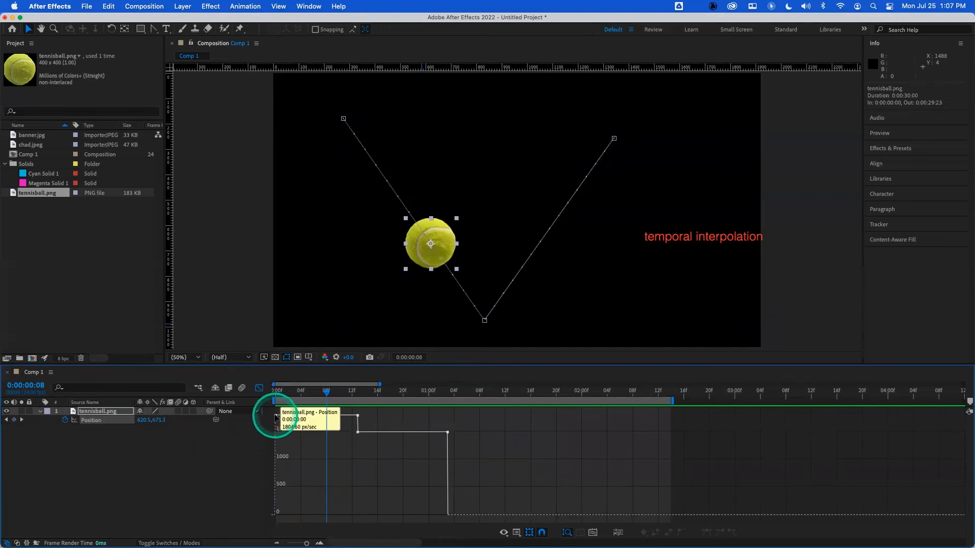
left_click_drag(274, 416, 275, 446)
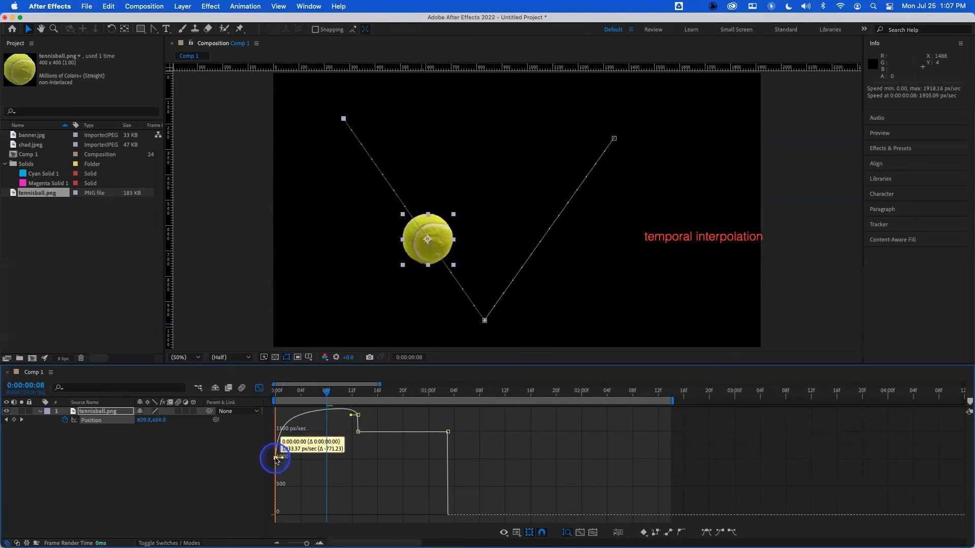
- Raise the incoming speed at the middle keyframe and lengthen its influence to about 42%
left_click_drag(358, 423, 339, 414)
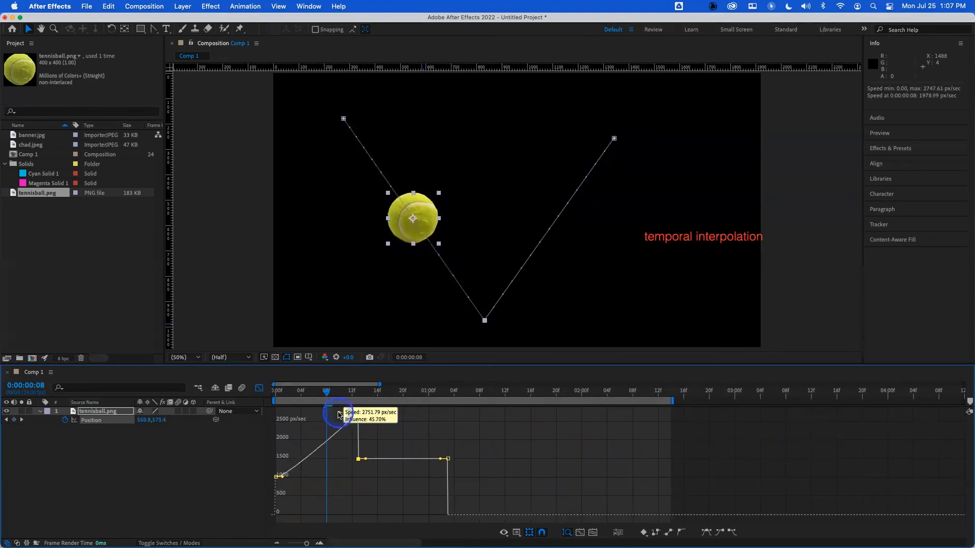
mouse_move(285, 481)
left_mouse_down()
mouse_move(314, 475)
mouse_move(287, 476)
left_mouse_up()
left_click(338, 417)
left_click_drag(341, 416, 344, 416)
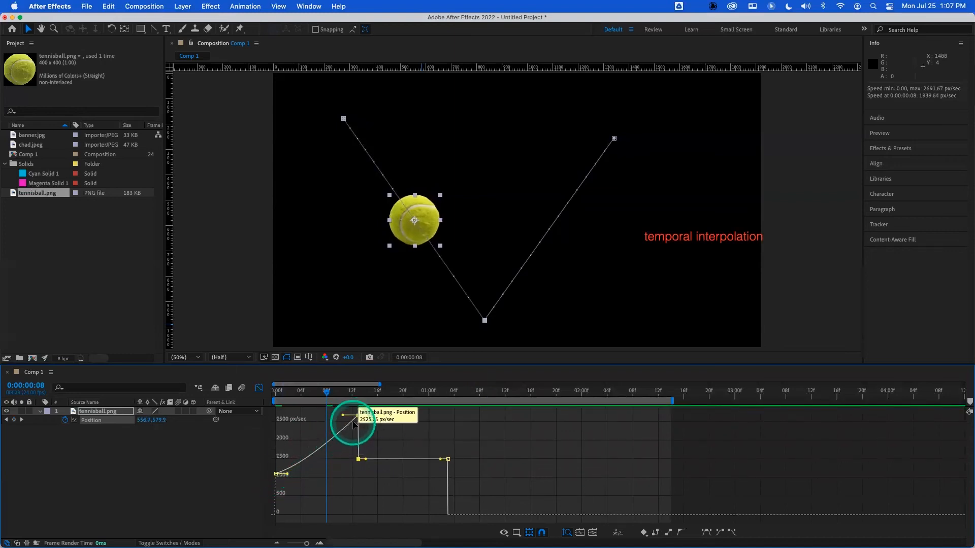
- Preview the accelerating ball motion from the start of the composition
left_click_drag(311, 393, 266, 393)
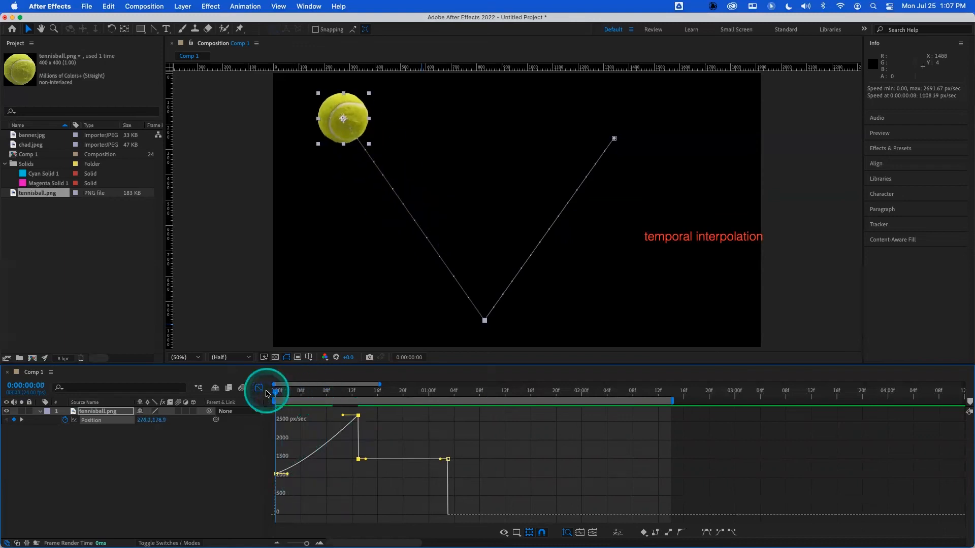
key("space")
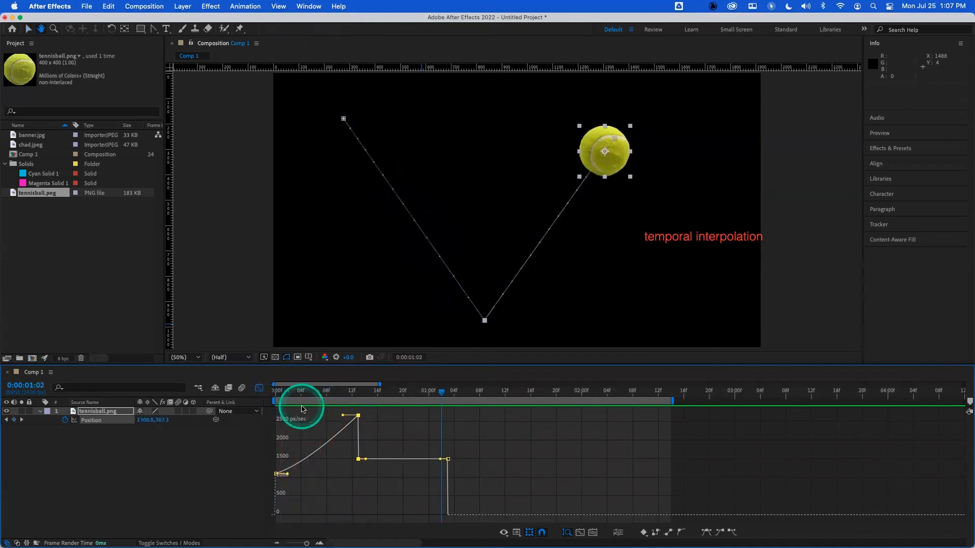
left_click_drag(309, 394, 278, 395)
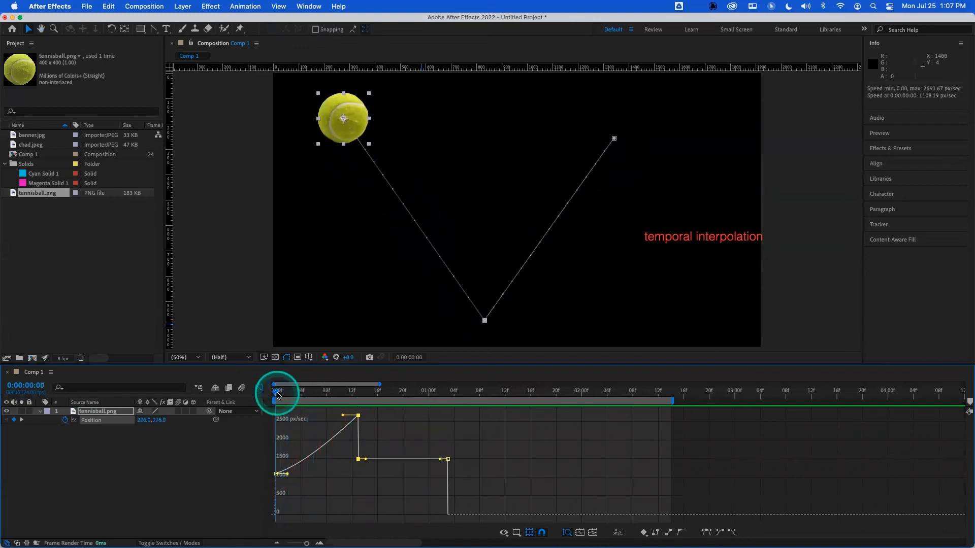
- Steepen the acceleration by raising the middle keyframe's incoming speed and adjusting the first keyframe's influence handle
mouse_move(358, 416)
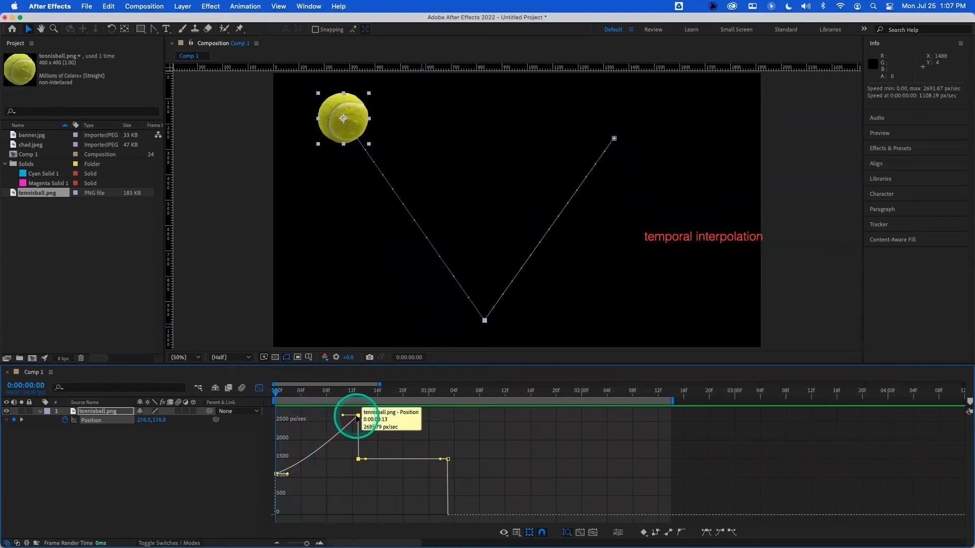
mouse_move(358, 416)
left_mouse_down()
mouse_move(359, 388)
mouse_move(357, 411)
left_mouse_up()
left_click_drag(287, 497, 292, 498)
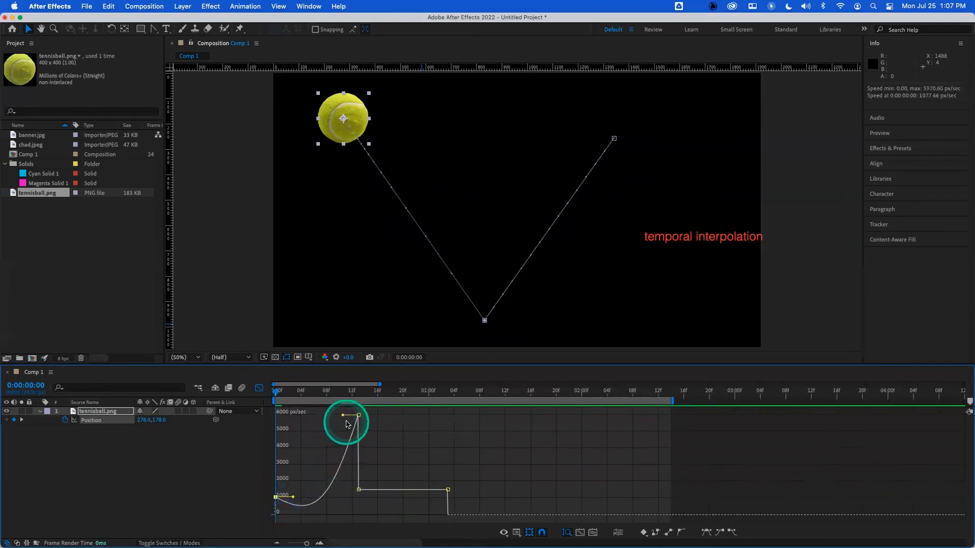
left_click_drag(345, 417, 256, 395)
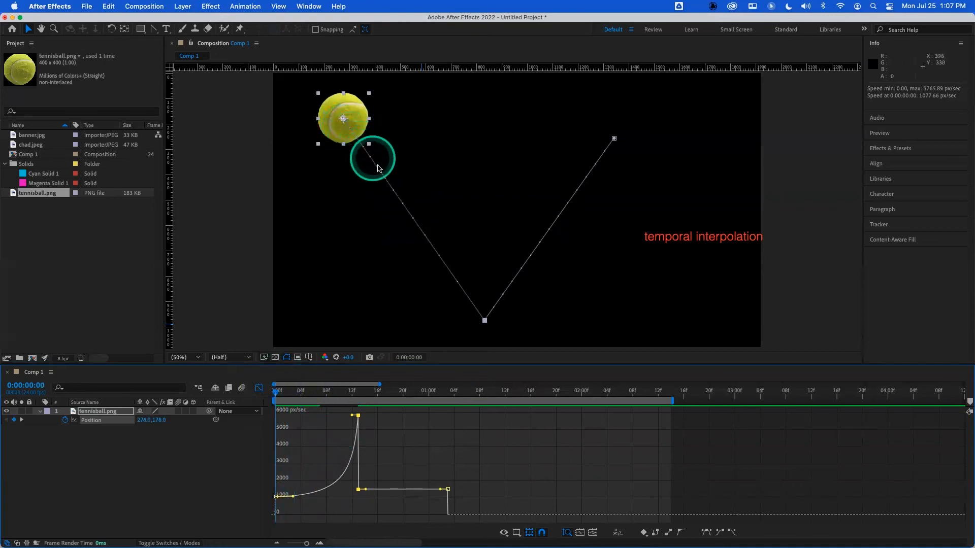
- Preview the faster approach to the bounce point
key("space")
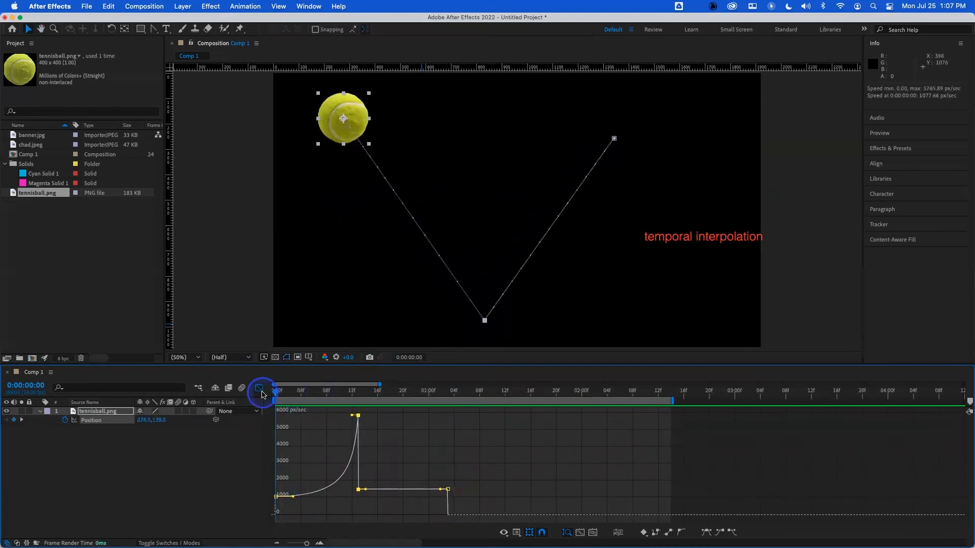
key("space")
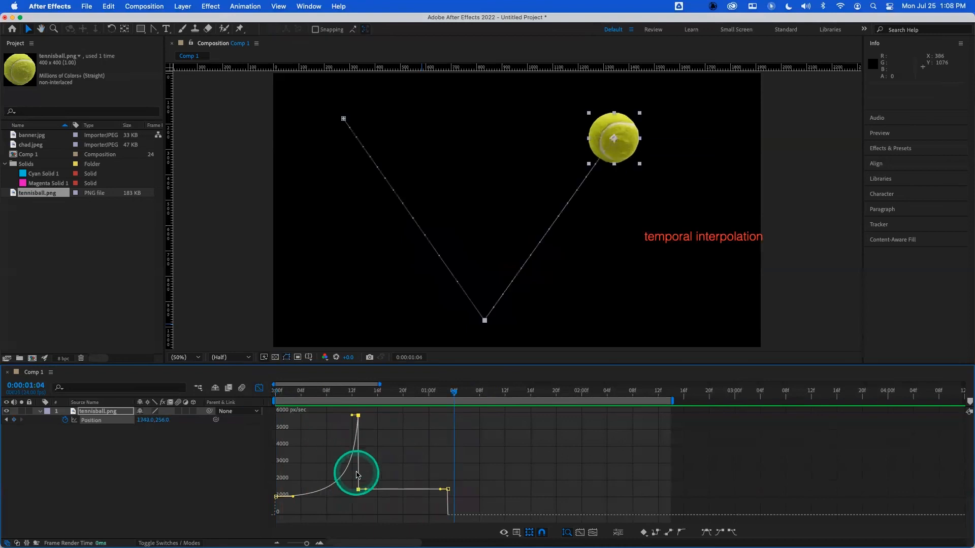
left_click_drag(354, 423, 282, 394)
key("space")
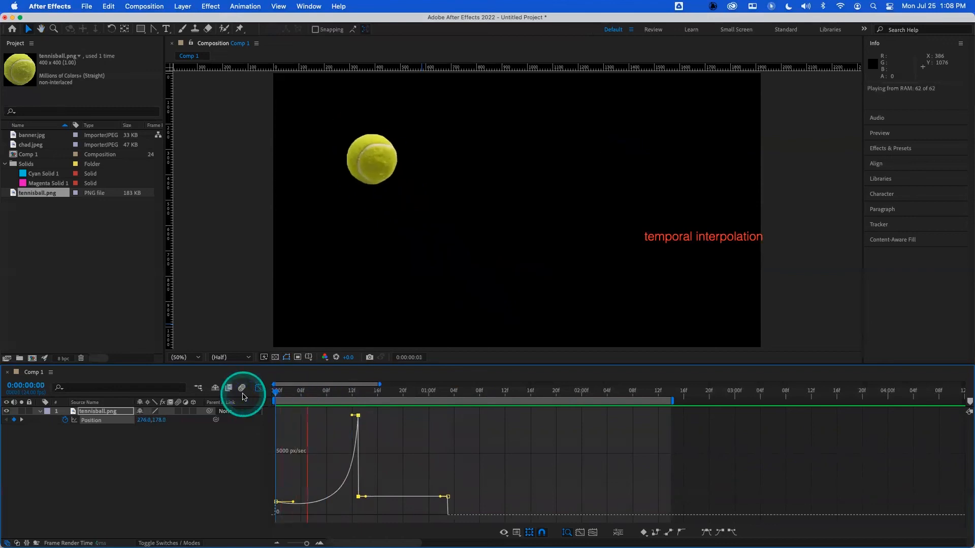
- Raise the middle keyframe's outgoing speed to match the peak and drop the final keyframe's speed to zero
left_click_drag(358, 497, 359, 409)
left_click_drag(446, 506, 447, 514)
left_click_drag(352, 391, 253, 392)
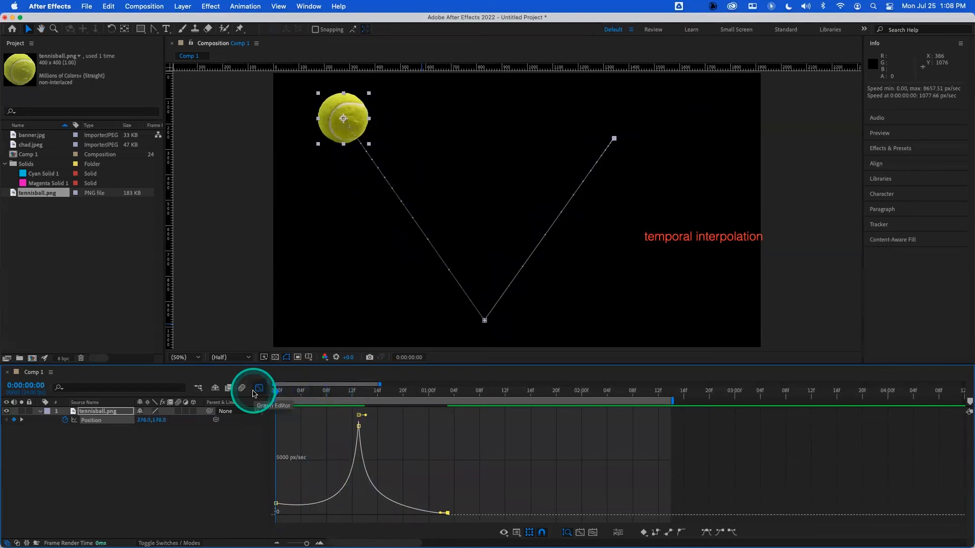
- Replay the bounce repeatedly to examine the symmetric speed curve in motion
key("space")
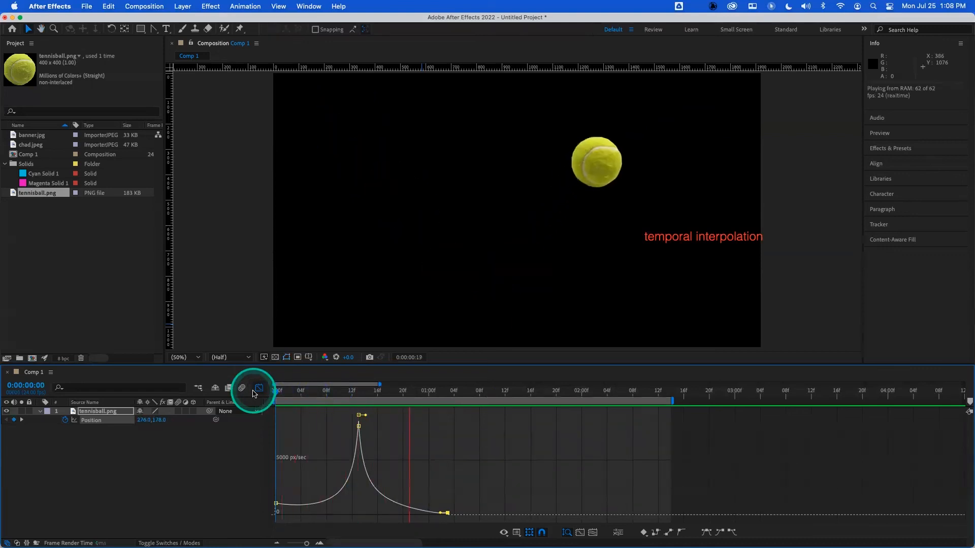
key("space")
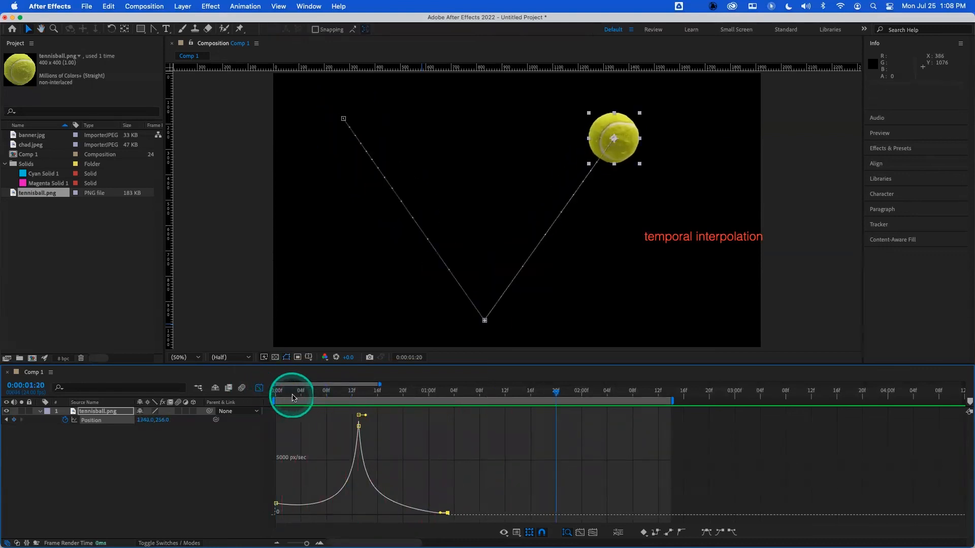
key("space")
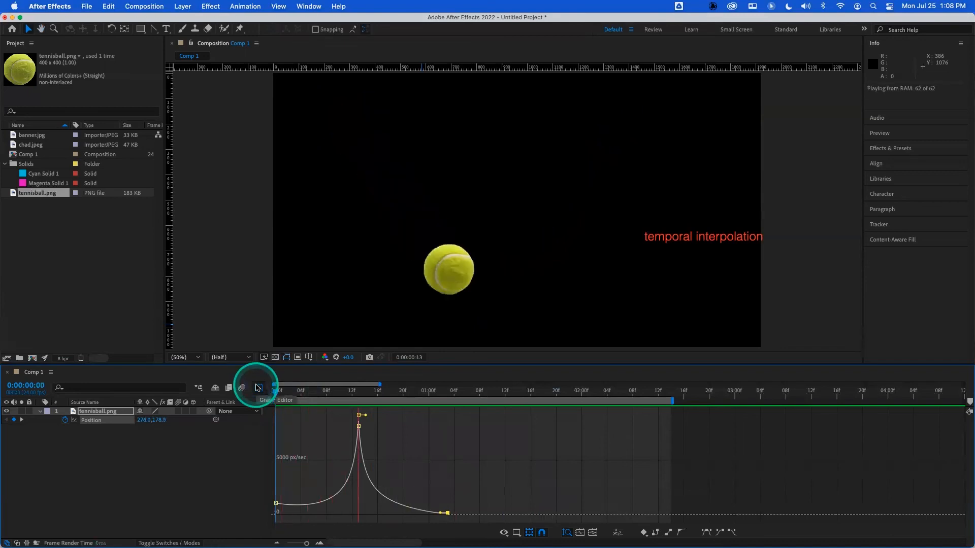
key("space")
key("space")
key("space")
key("space")
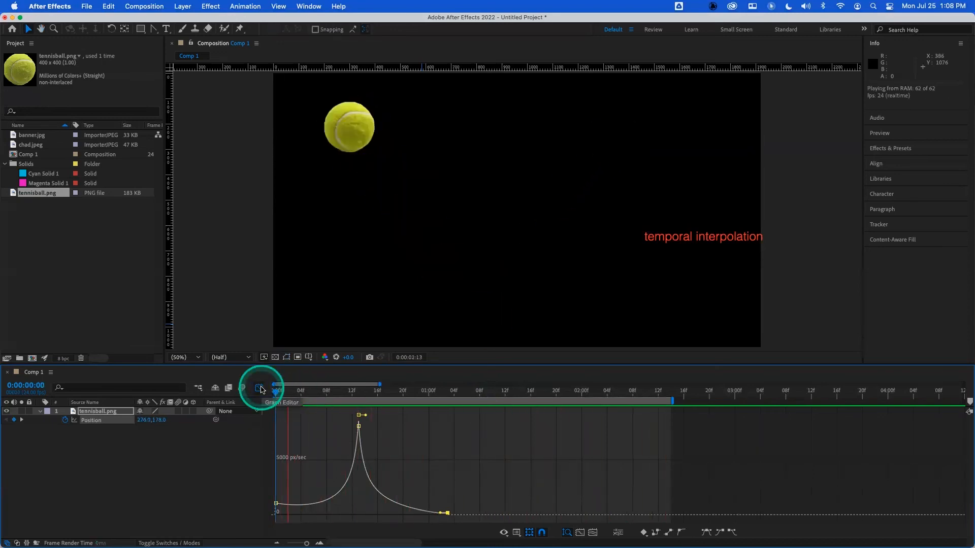
key("space")
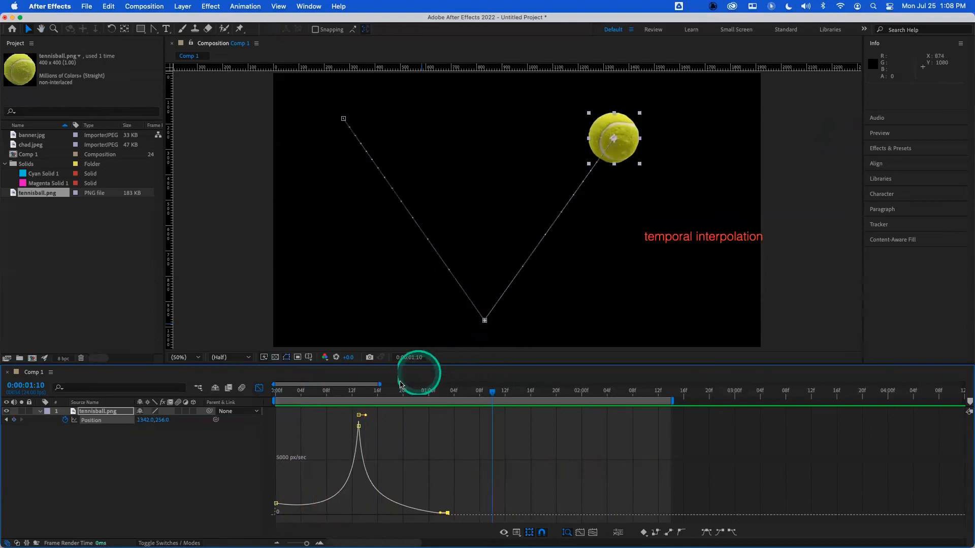
left_click_drag(387, 391, 256, 395)
key("space")
key("space")
left_click_drag(344, 388, 263, 392)
key("space")
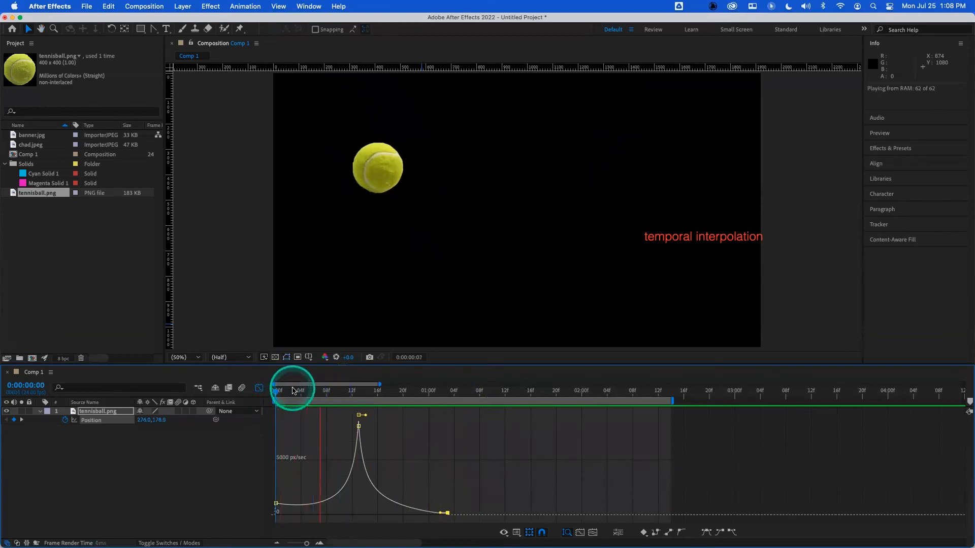
key("space")
left_click_drag(328, 392, 262, 391)
key("space")
key("space")
key("space")
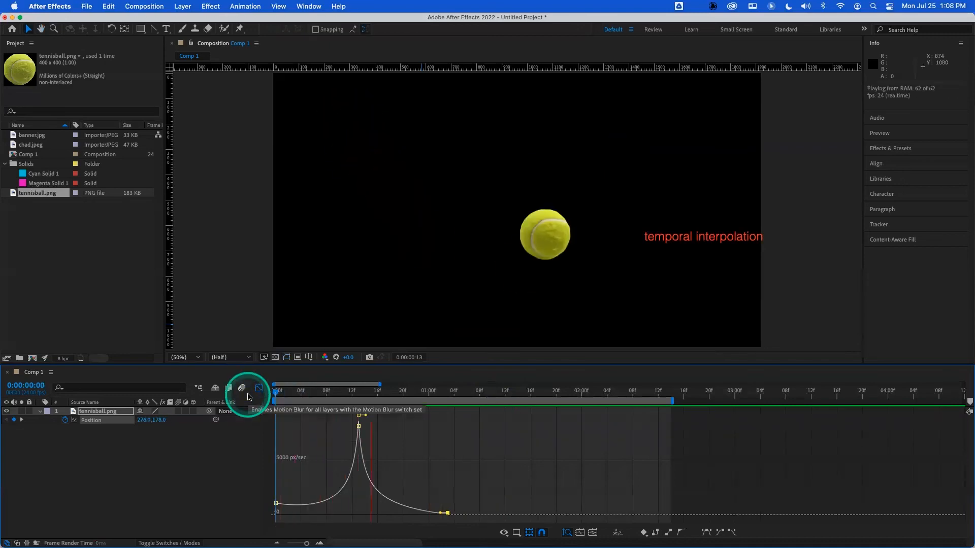
- Lower the peak speed at the middle keyframe and preview the bounce
left_click(277, 394)
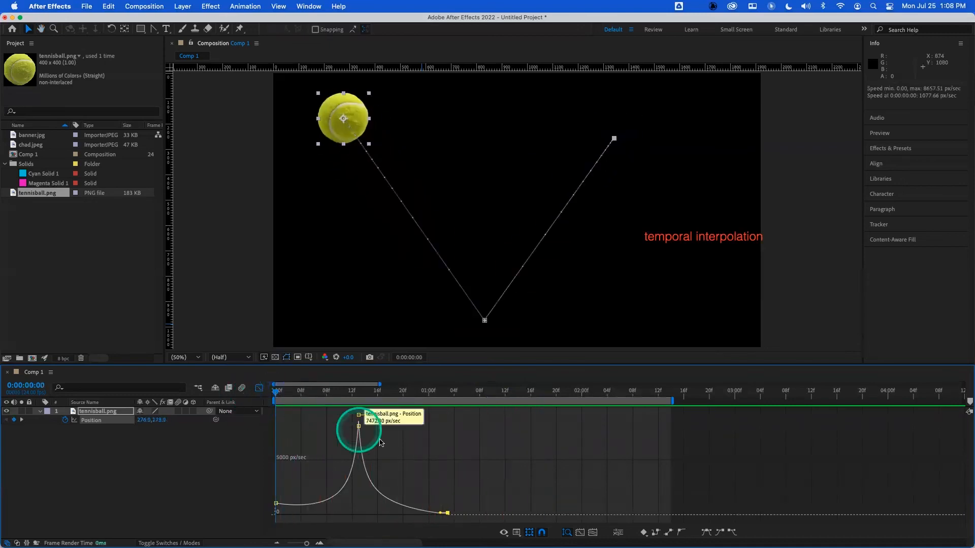
left_click_drag(359, 426, 357, 456)
left_click_drag(339, 392, 265, 392)
key("space")
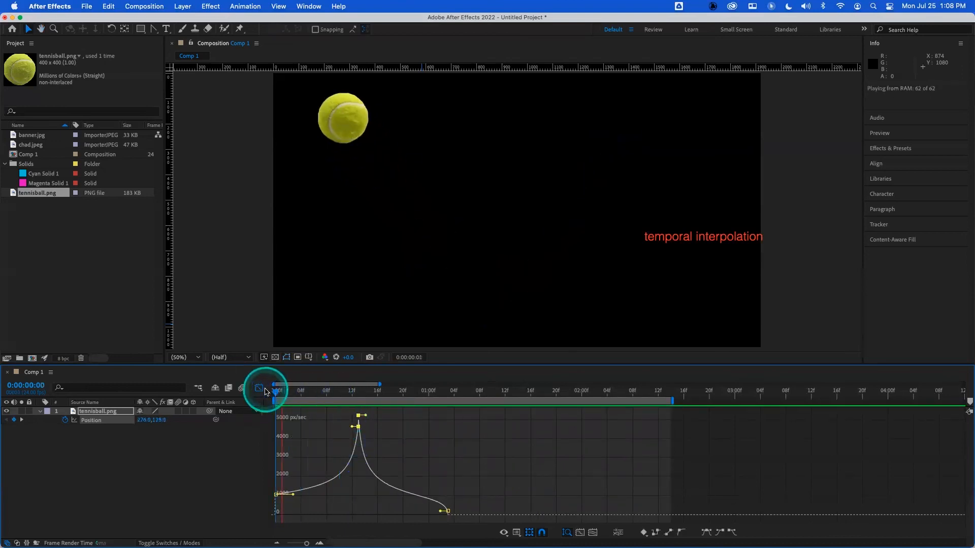
left_click_drag(308, 392, 276, 391)
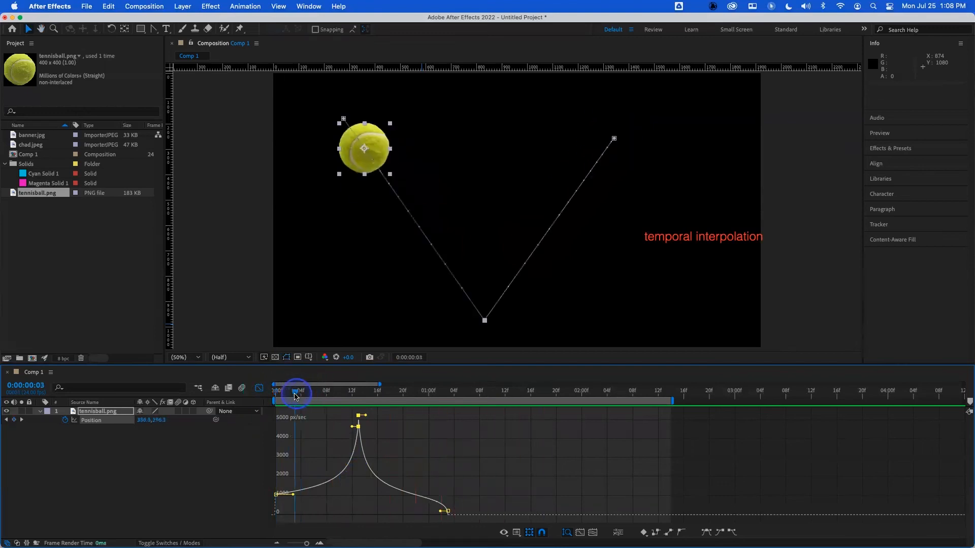
- Raise the ball's speed at the final keyframe and preview the result
left_click(446, 511)
left_click_drag(446, 512, 447, 499)
left_click_drag(341, 392, 229, 394)
key("space")
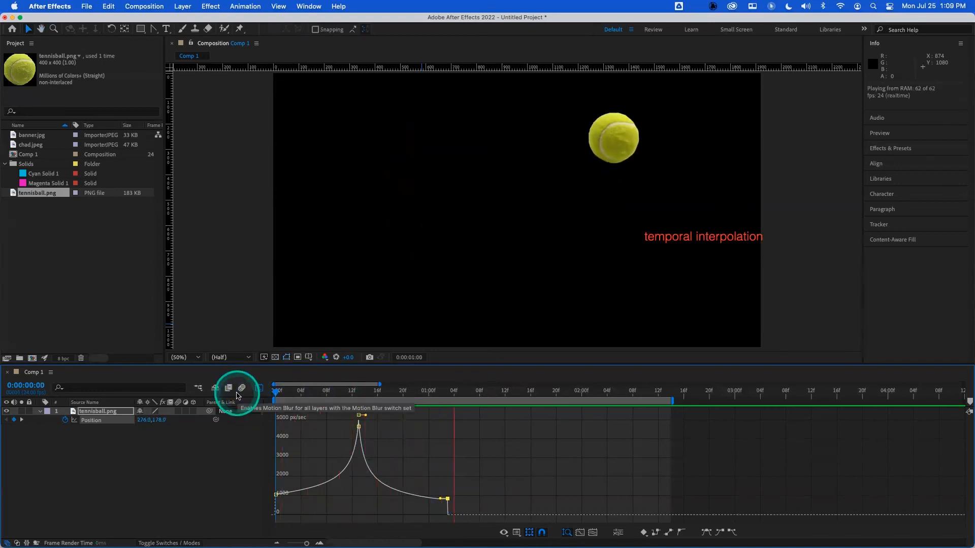
- Raise the peak speed at the middle keyframe, reduce the end speed, and preview the bounce
left_click(357, 427)
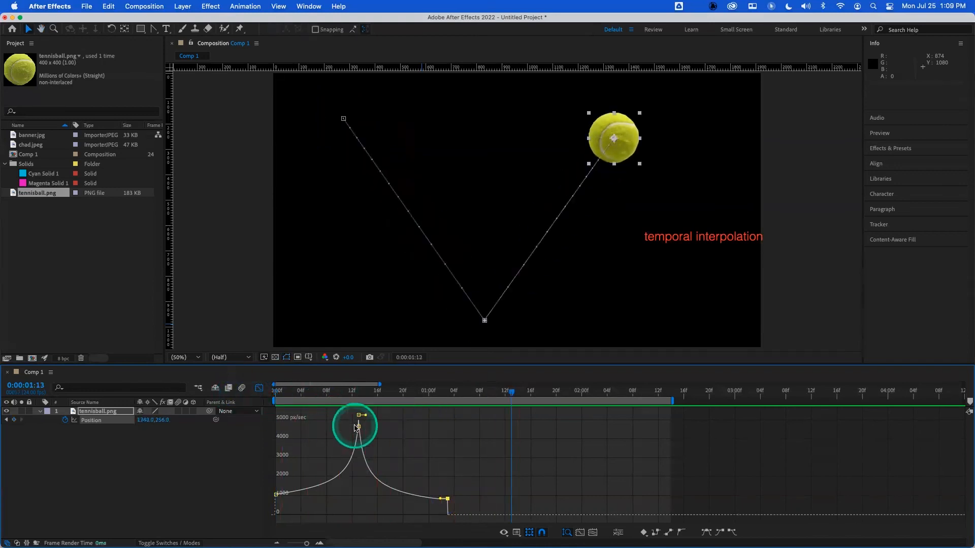
mouse_move(359, 428)
mouse_move(359, 427)
left_mouse_down()
mouse_move(357, 355)
mouse_move(353, 413)
left_mouse_up()
left_click_drag(361, 474, 261, 392)
key("space")
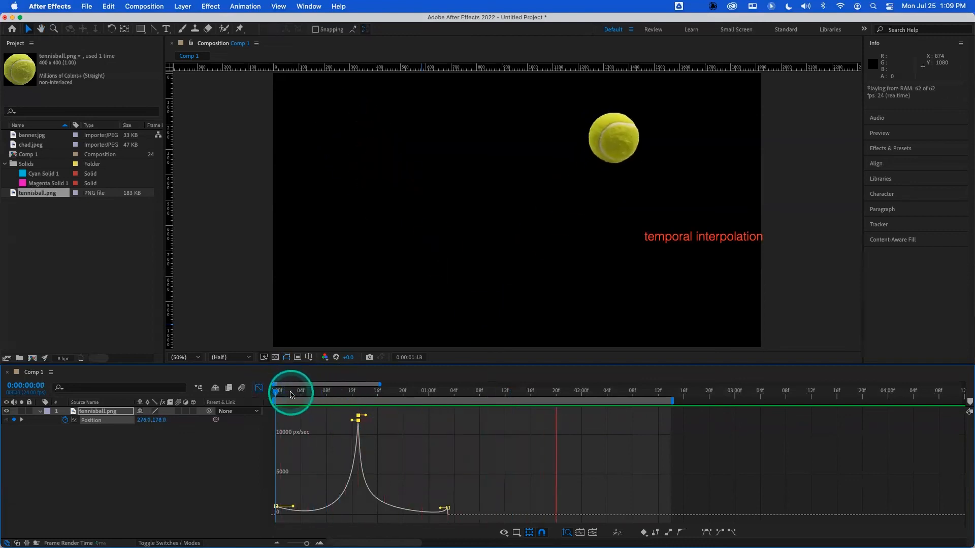
key("space")
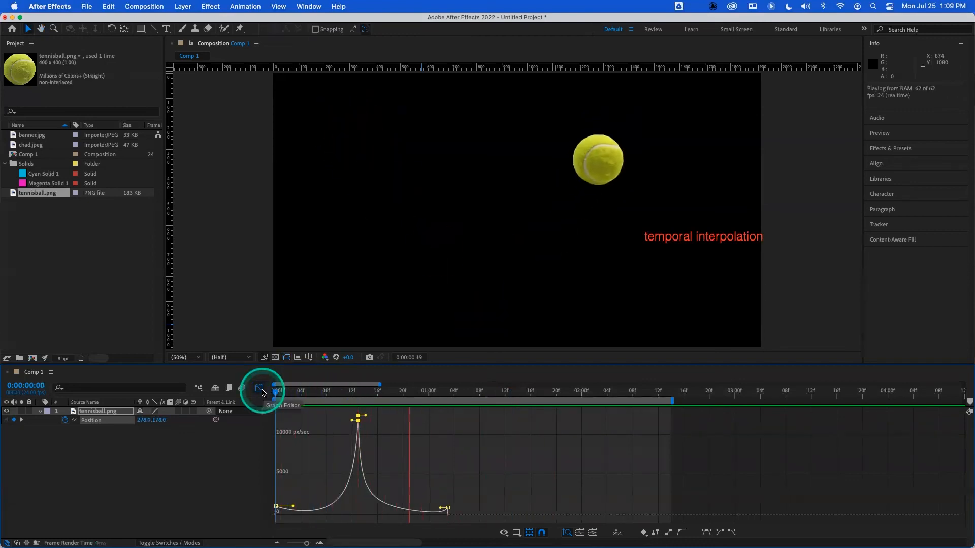
- Replay the final bounce animation from the start several times
left_click(279, 393)
key("space")
left_click_drag(278, 394, 262, 394)
key("space")
key("space")
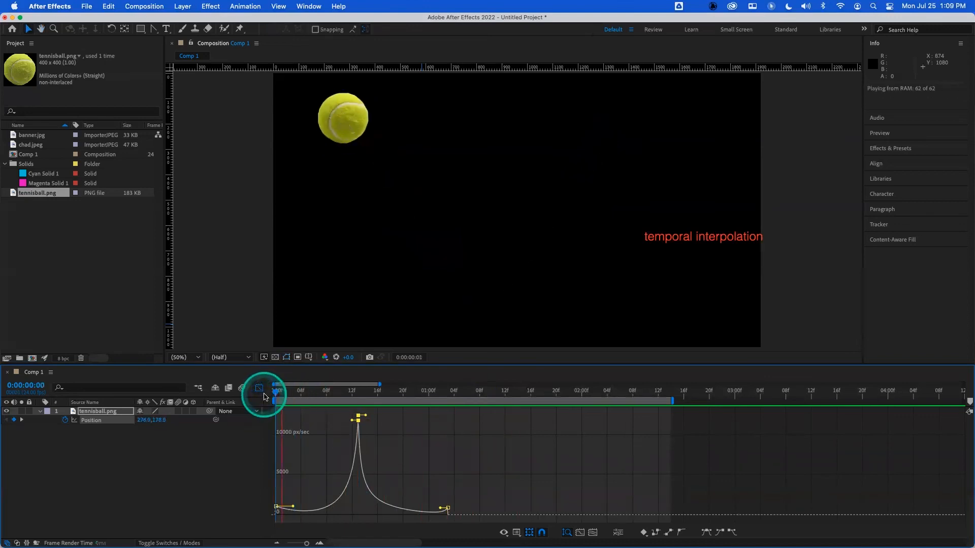
left_click_drag(280, 395, 252, 393)
key("space")
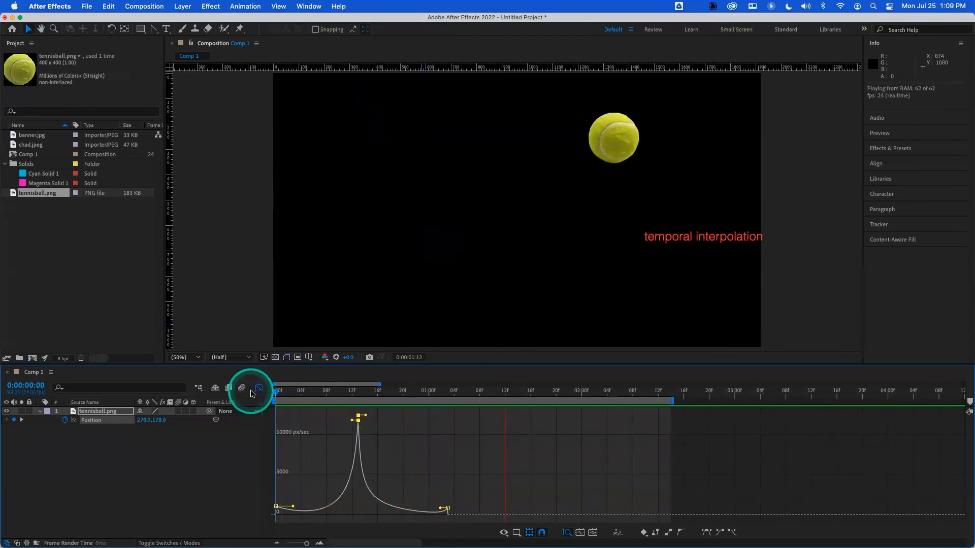
key("space")
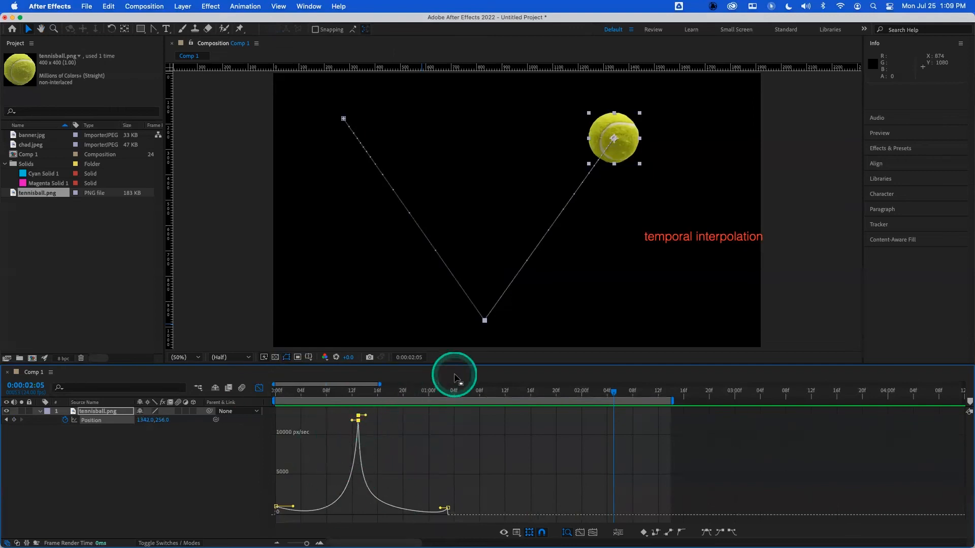
- Delete the tennis ball layer and add banner.jpg to the composition
left_click(102, 412)
key("Delete")
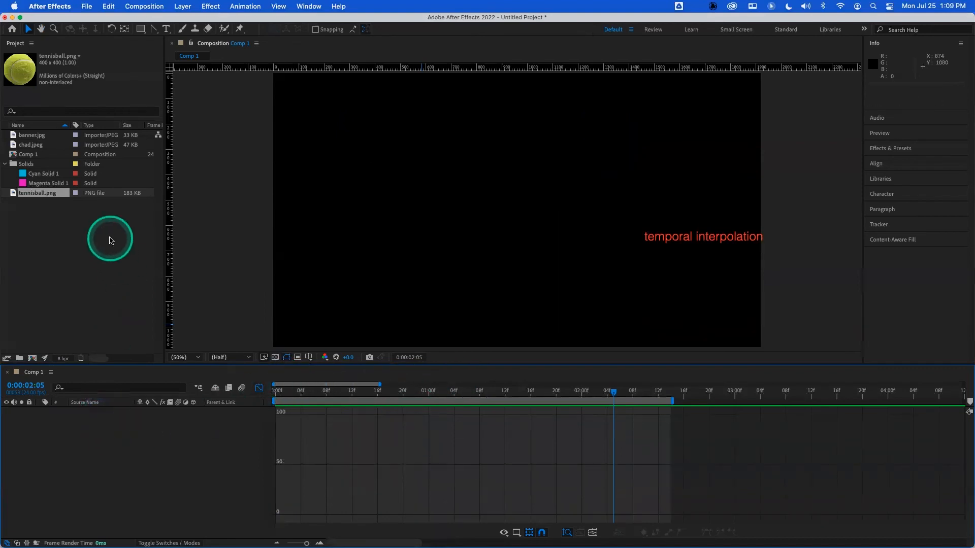
left_click(32, 136)
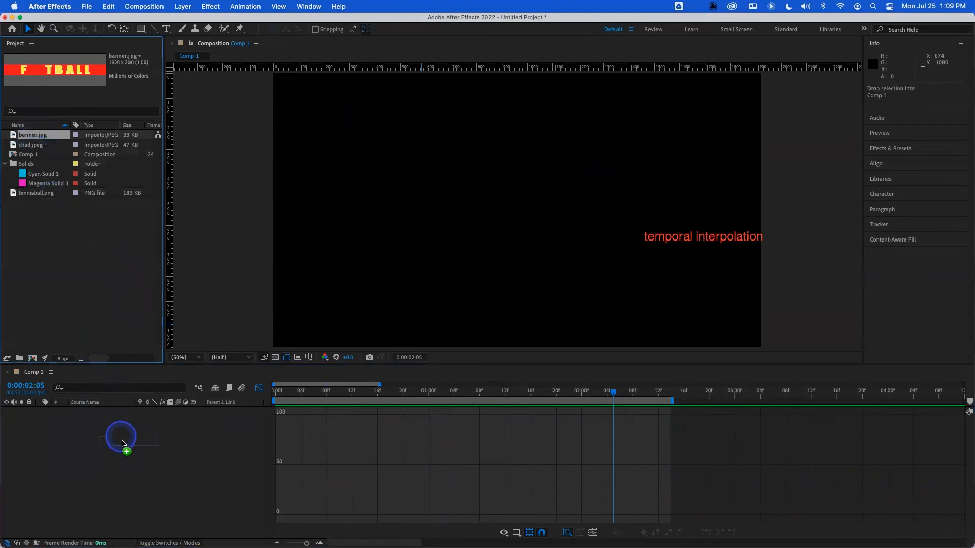
left_click_drag(123, 444, 235, 400)
- Keyframe the banner's centred position at 1 second and set its X position to -480 at frame 0
left_click(258, 389)
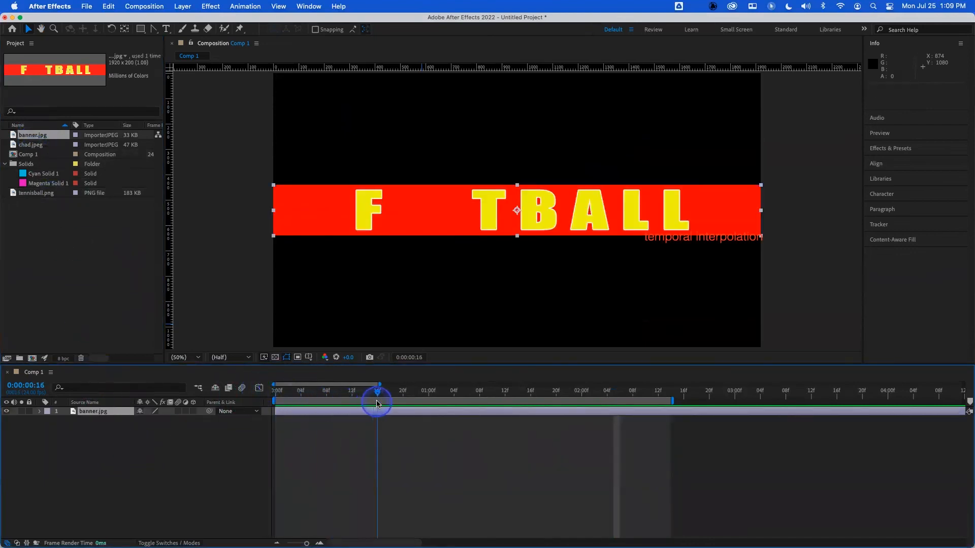
key("p")
left_click(65, 420)
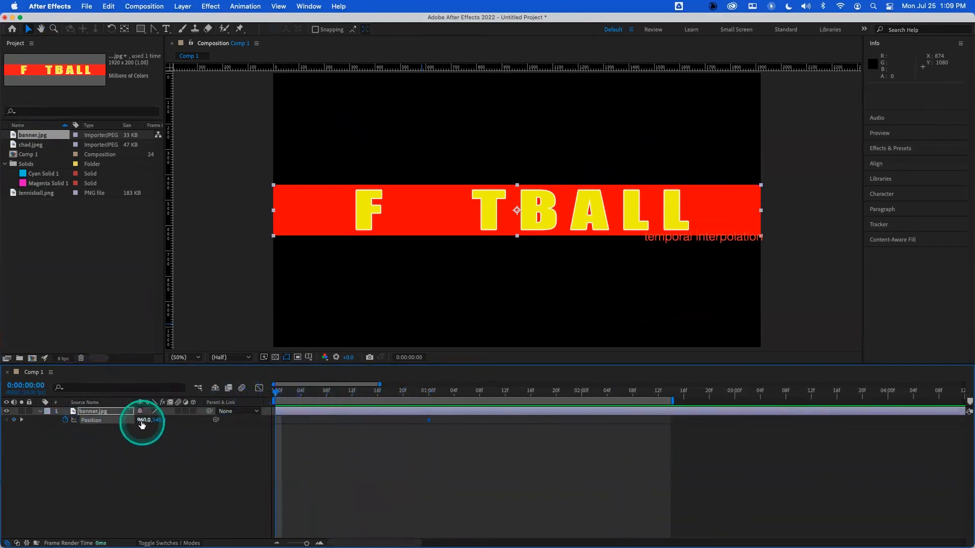
left_click_drag(142, 421, 41, 418)
left_click(816, 106)
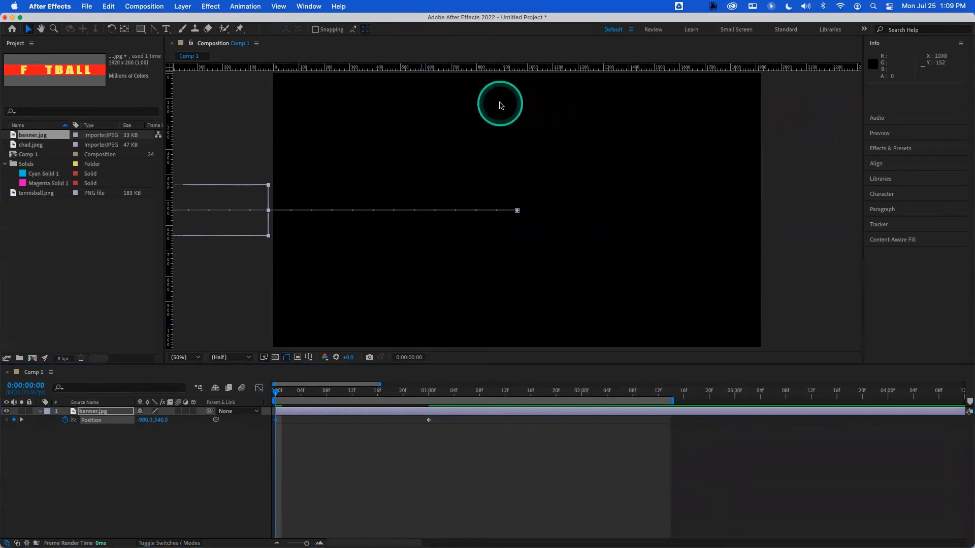
- Preview the banner sliding in from the start, twice
left_click_drag(283, 390, 265, 392)
key("space")
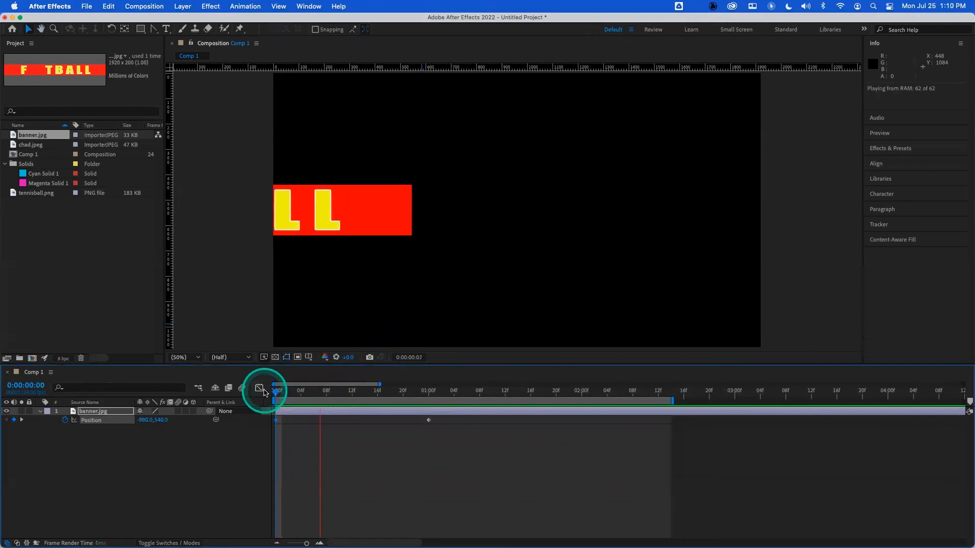
key("space")
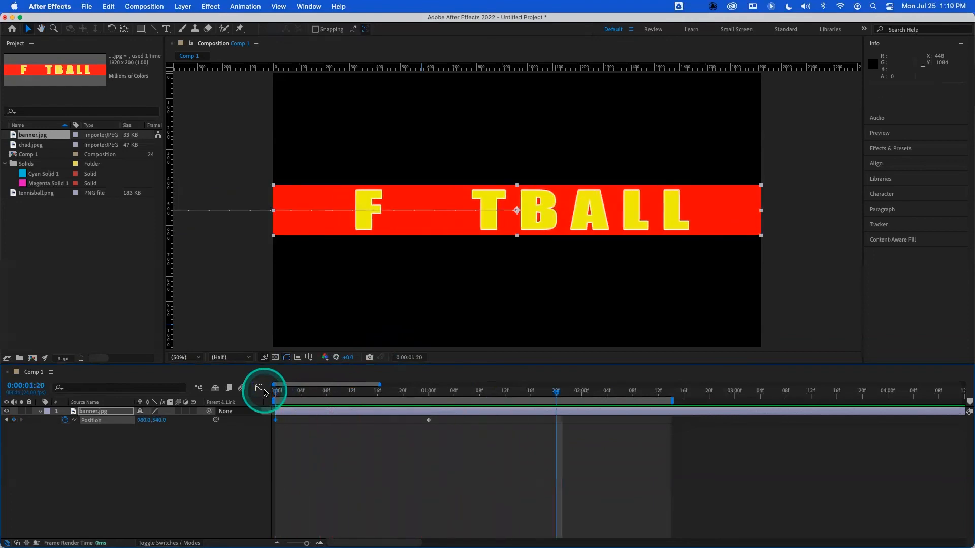
left_click_drag(284, 392, 240, 395)
key("space")
key("space")
- Apply Easy Ease to the banner's position keyframes and preview the slide-in
left_click(85, 421)
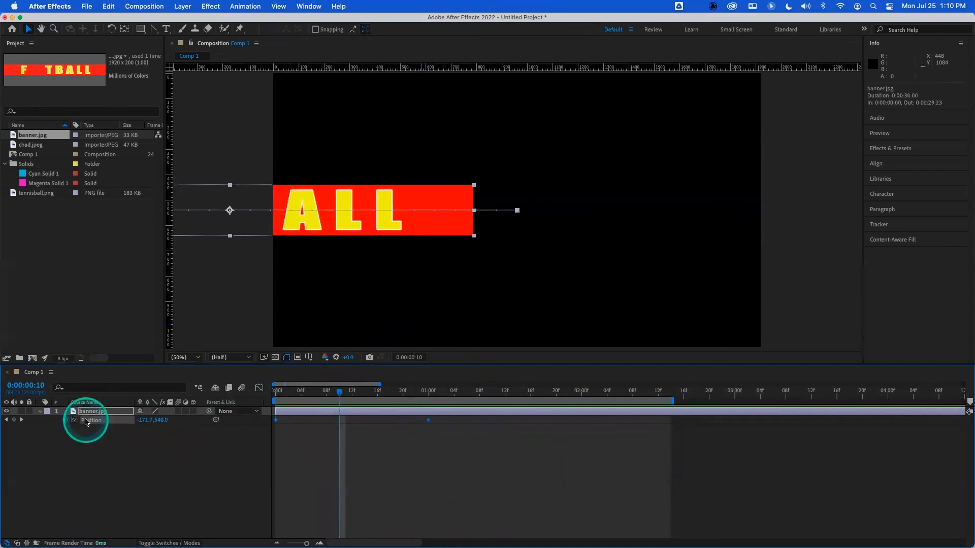
key("F9")
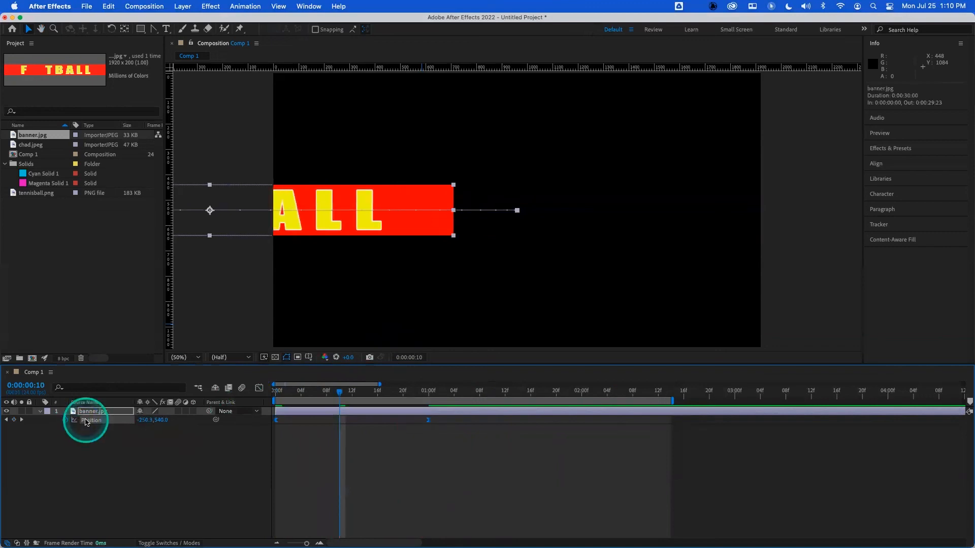
left_click_drag(293, 392, 239, 391)
key("space")
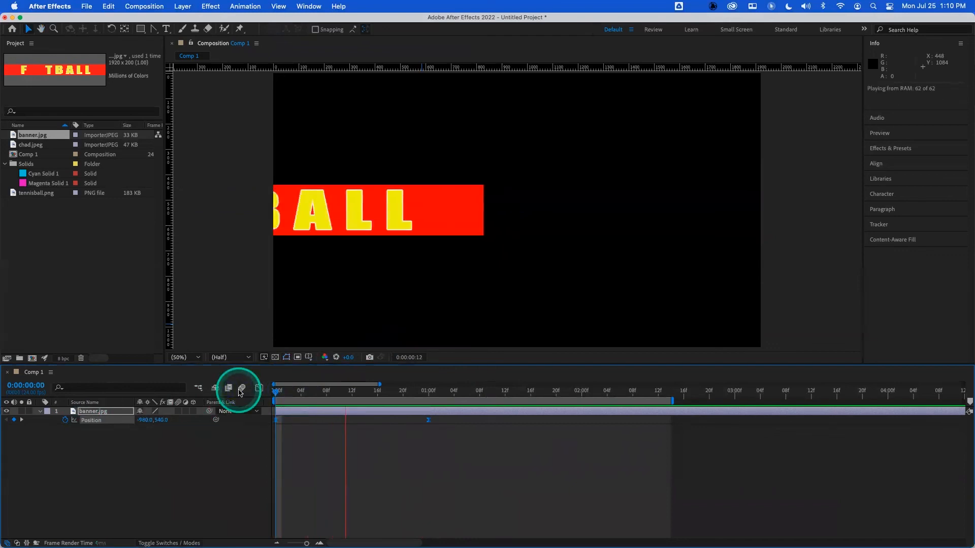
key("space")
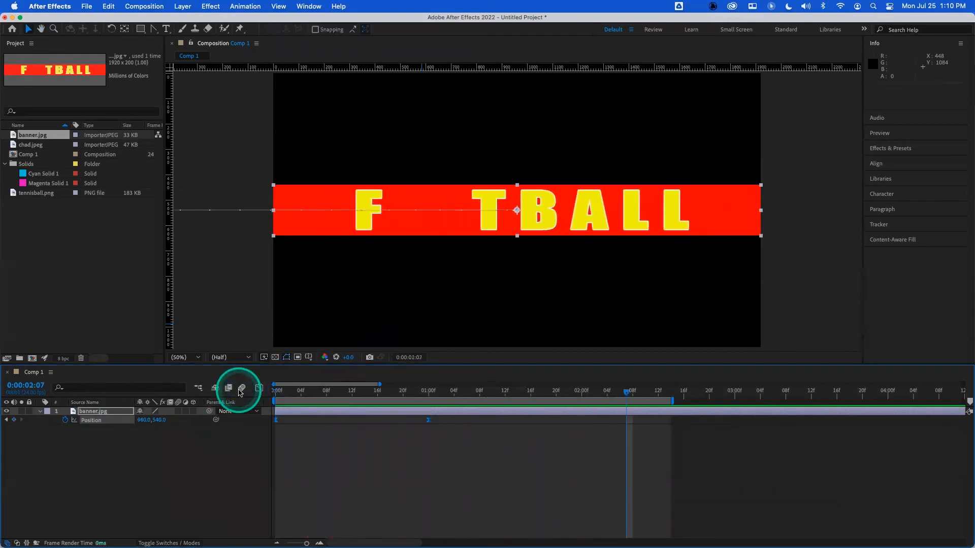
- Set the work area to end at 1 second 14 frames and preview the animation
left_click(516, 390)
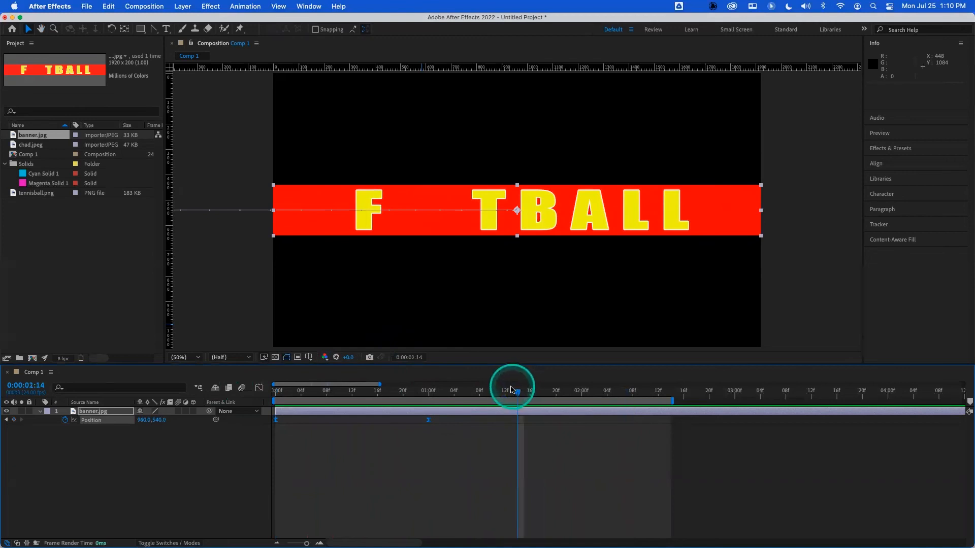
left_click_drag(510, 390, 245, 406)
key("space")
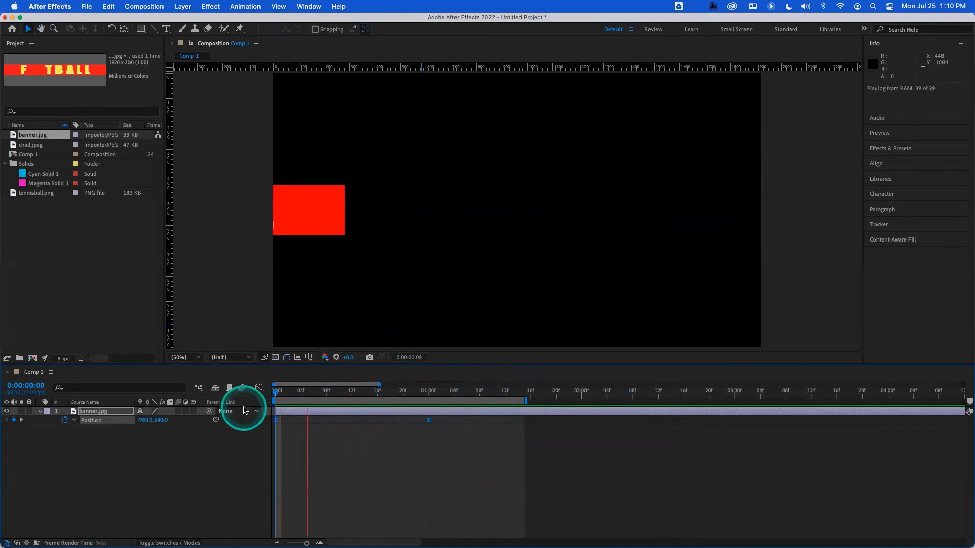
- In the speed graph, extend the first position keyframe's outgoing influence handle far to the right
left_click(259, 389)
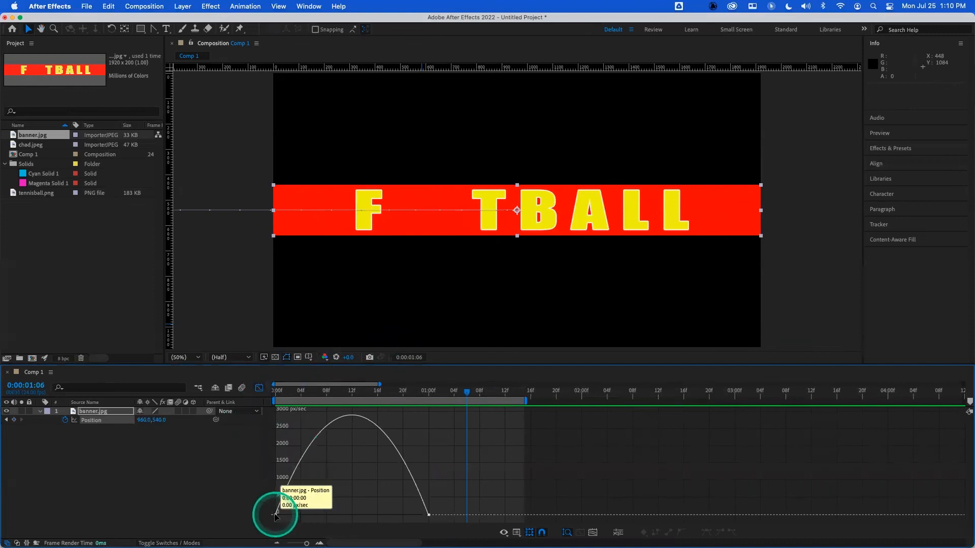
left_click(276, 515)
left_click_drag(300, 515, 357, 516)
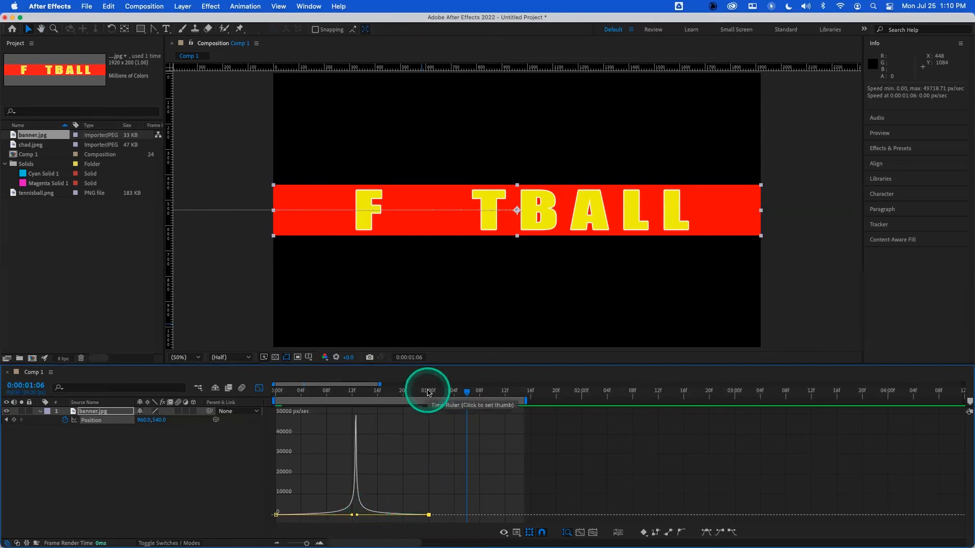
- Preview the banner's eased slide-in from the start several times
left_click(293, 389)
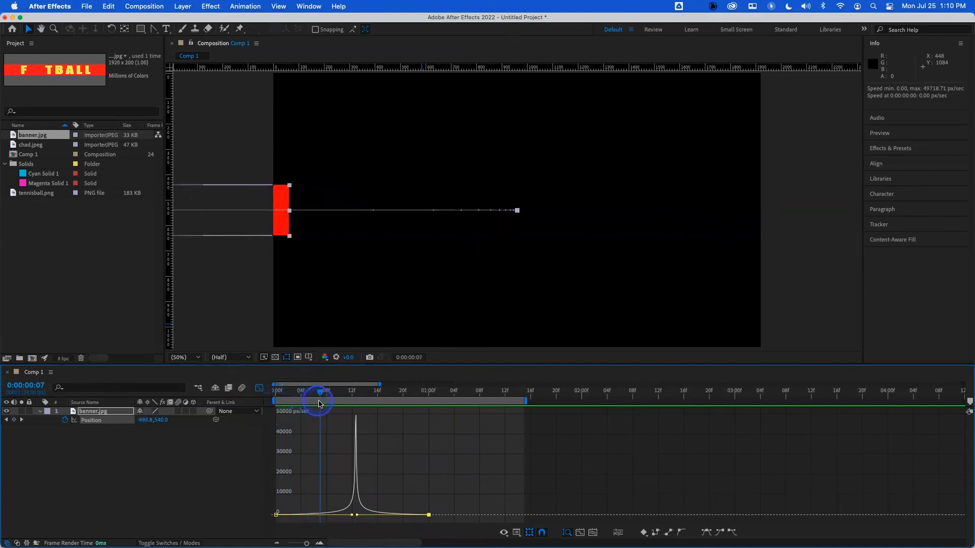
left_click_drag(327, 406, 235, 402)
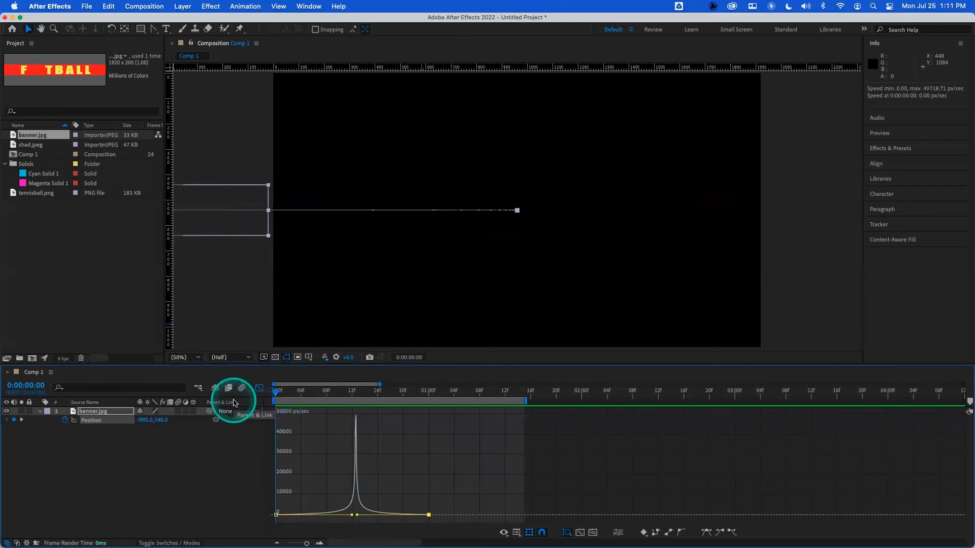
key("space")
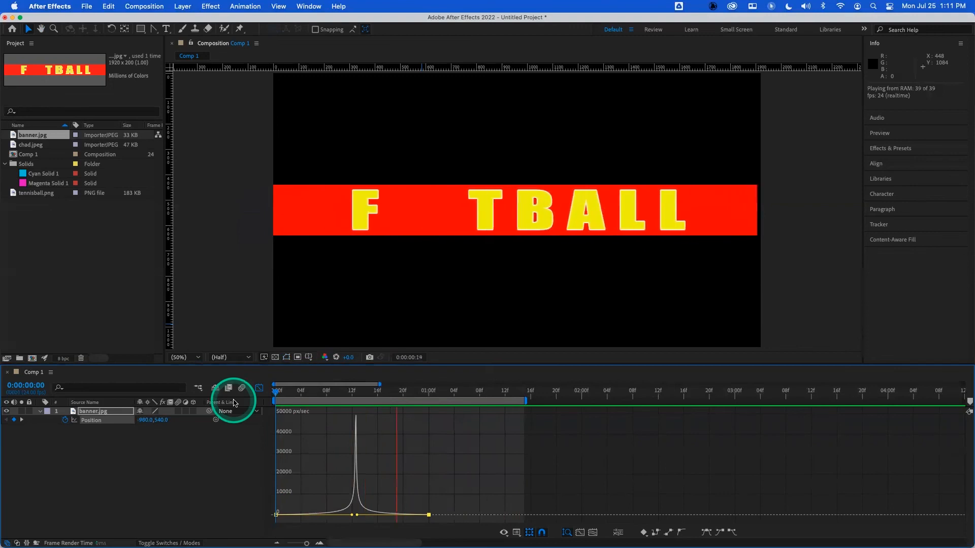
left_click(272, 391)
key("space")
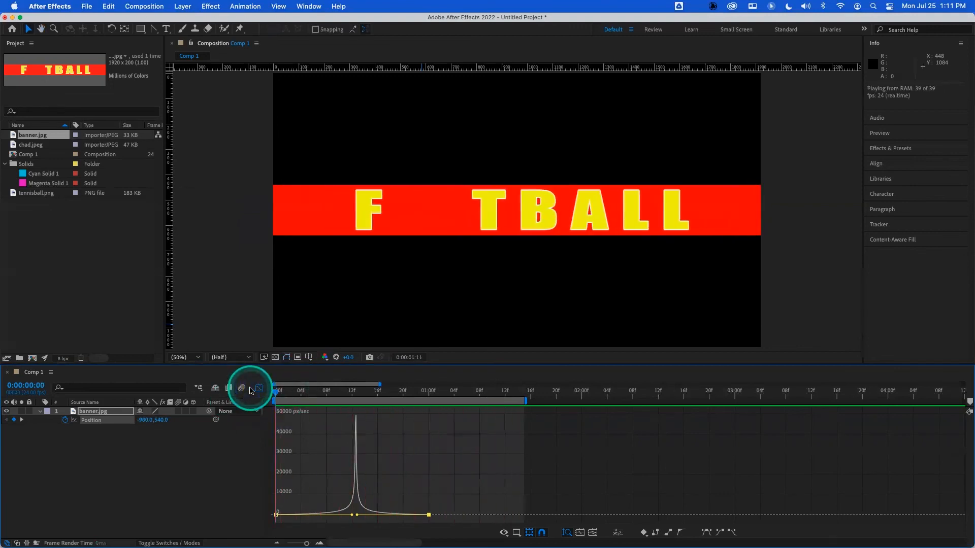
left_click(271, 393)
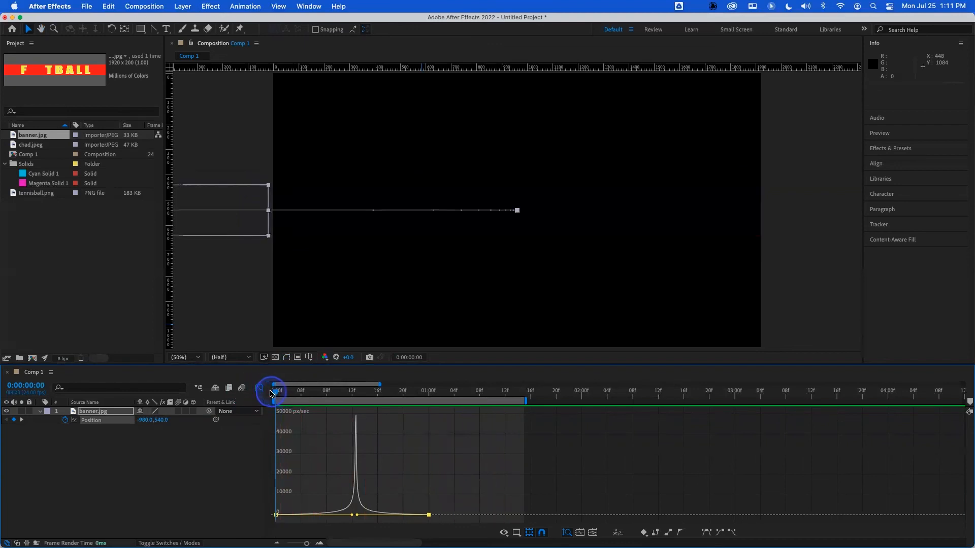
key("space")
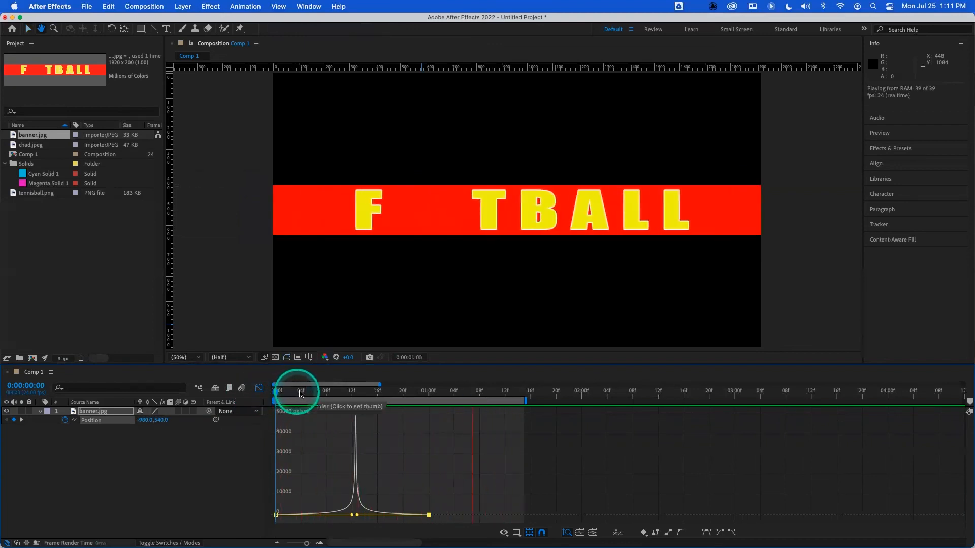
left_click(261, 393)
key("space")
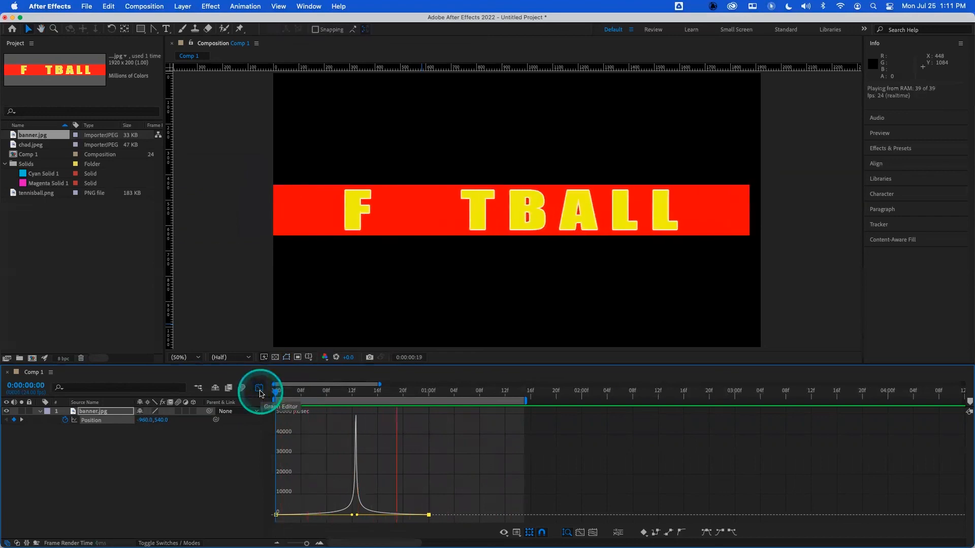
left_click(260, 393)
- Delete the banner layer from the composition
left_click(122, 412)
left_click(116, 417)
key("Delete")
- Import wheel.png from the L2_Animation folder into the project
left_click(109, 230)
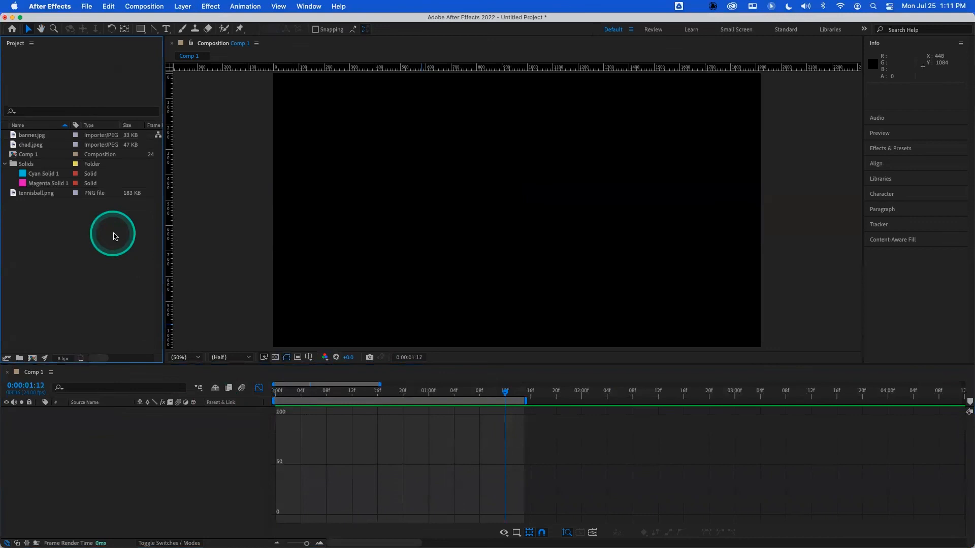
double_click(114, 235)
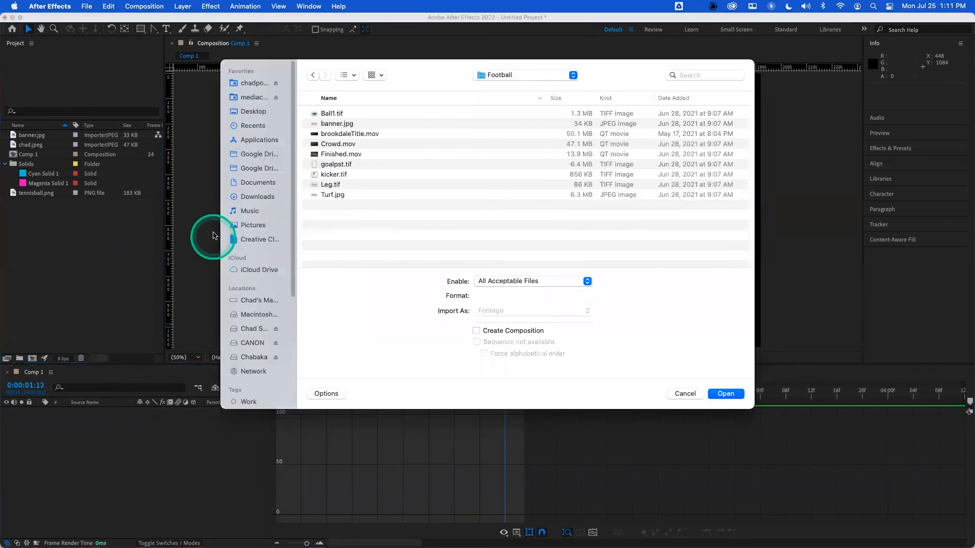
left_click(504, 75)
left_click(464, 86)
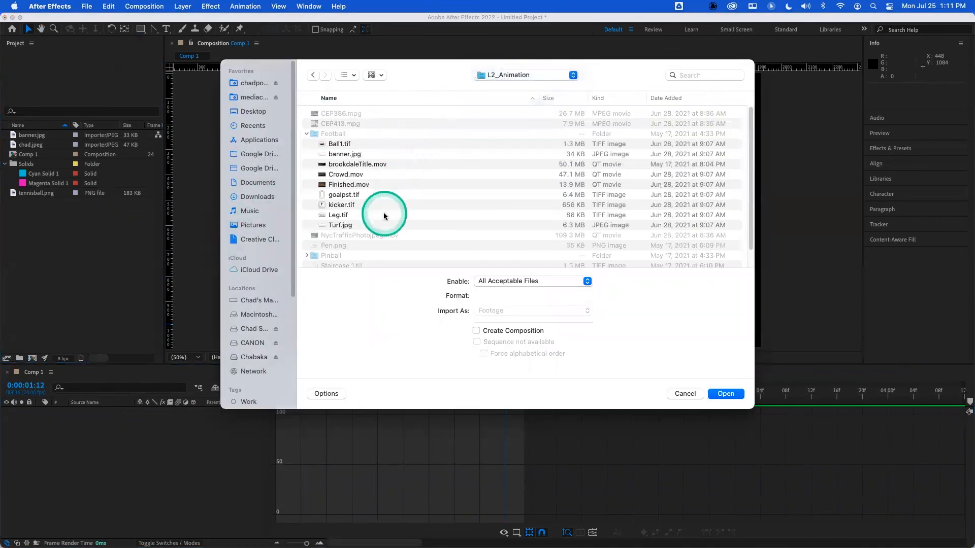
scroll(357, 263, "down", 3)
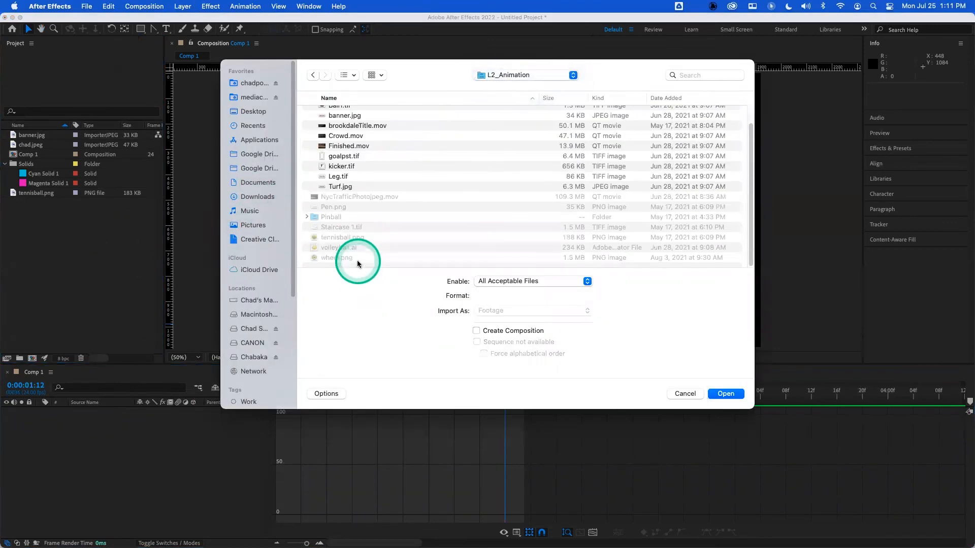
left_click(326, 257)
left_click(726, 393)
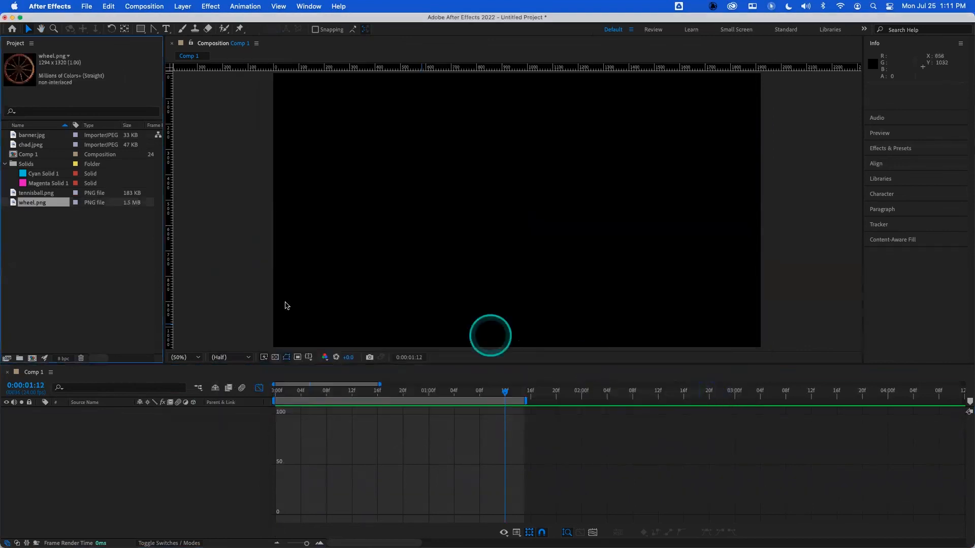
- Add the wheel to the composition and move its anchor point onto the hub centre
left_click_drag(70, 315, 98, 446)
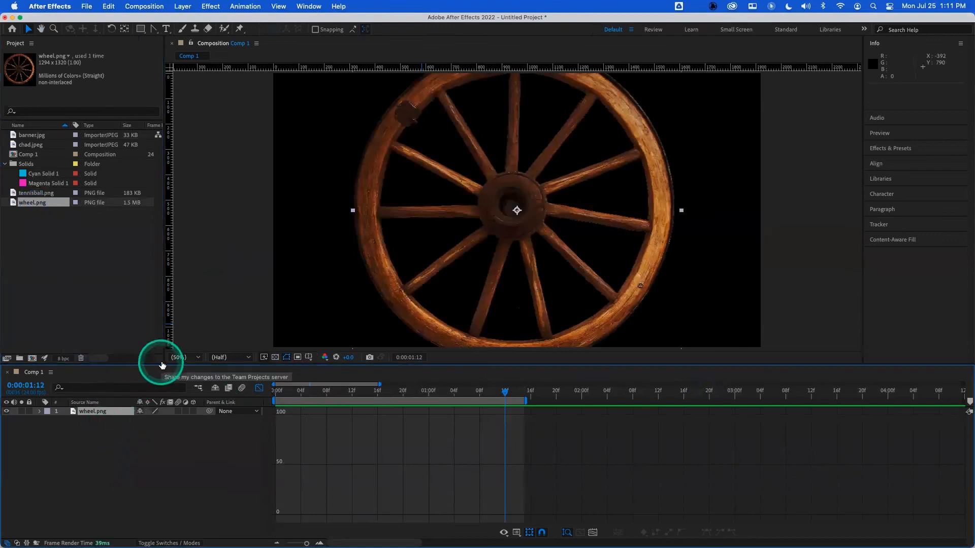
key("y")
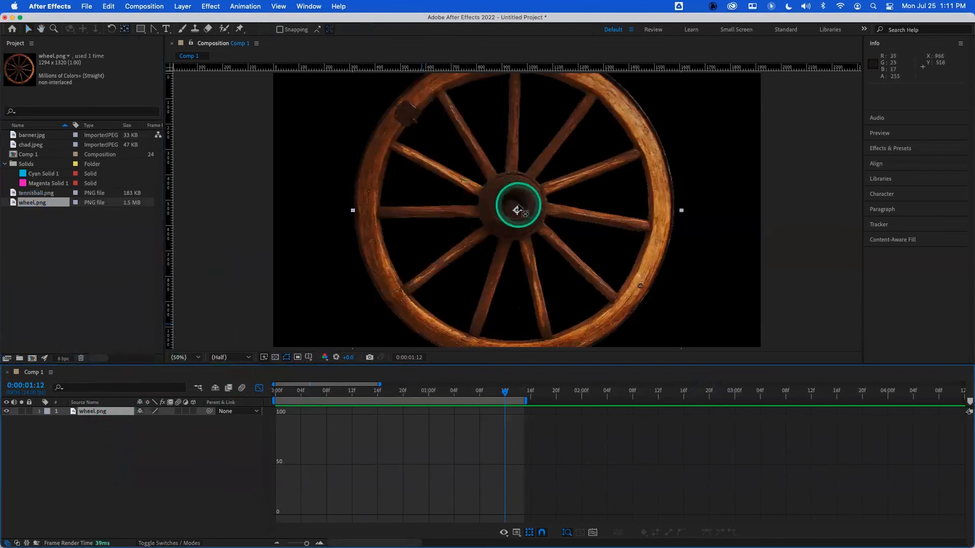
left_click_drag(517, 210, 515, 210)
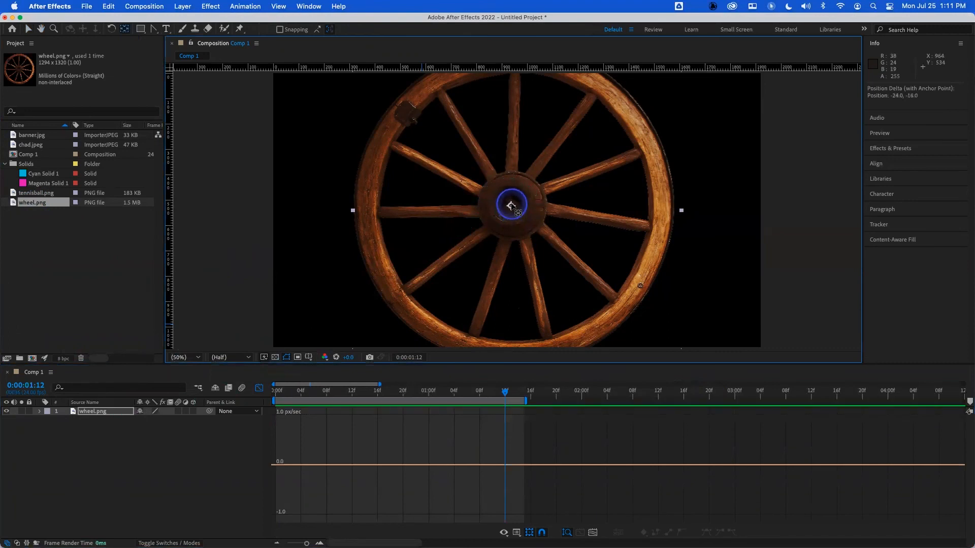
- Scale the wheel layer to 80% and set a rotation keyframe at frame 0
left_click(259, 388)
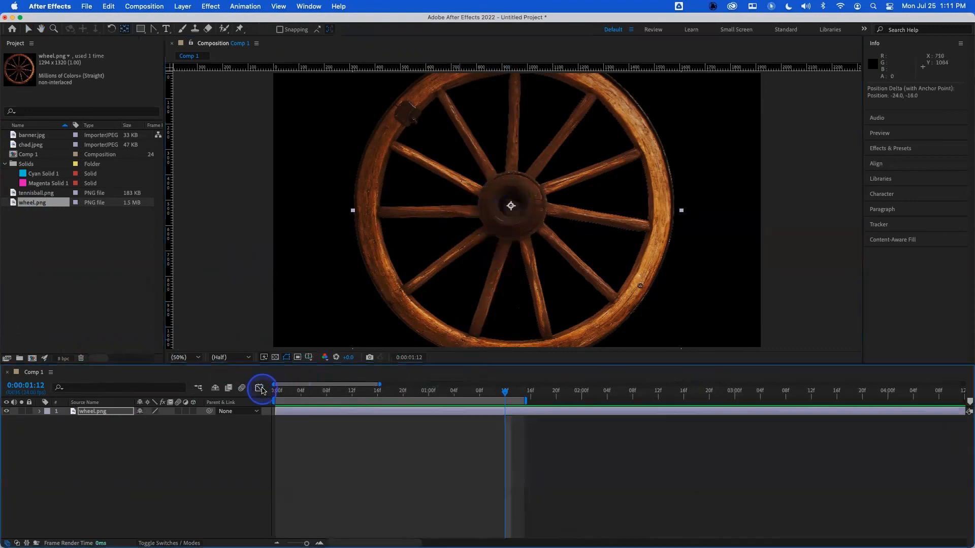
left_click_drag(293, 395, 245, 400)
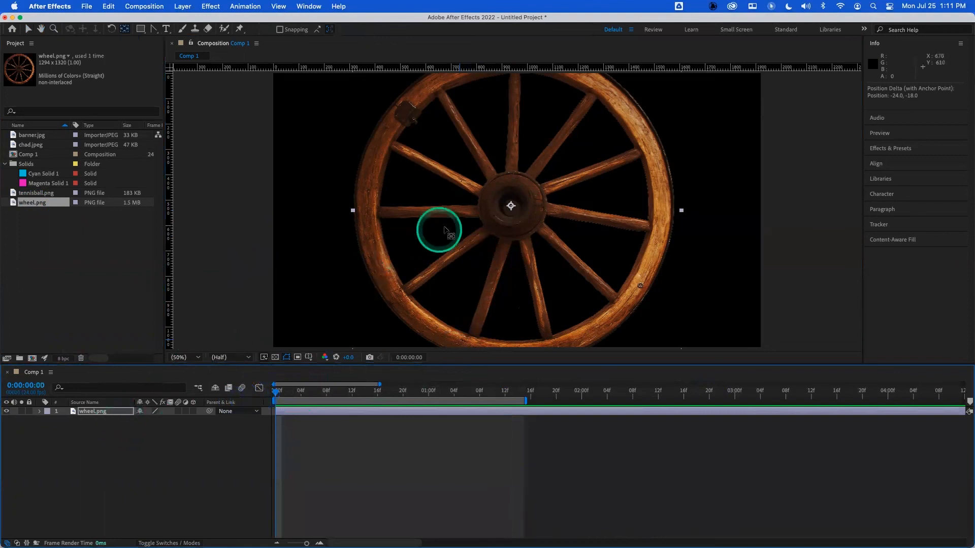
scroll(470, 224, "up", 1)
scroll(469, 224, "down", 1)
key("s")
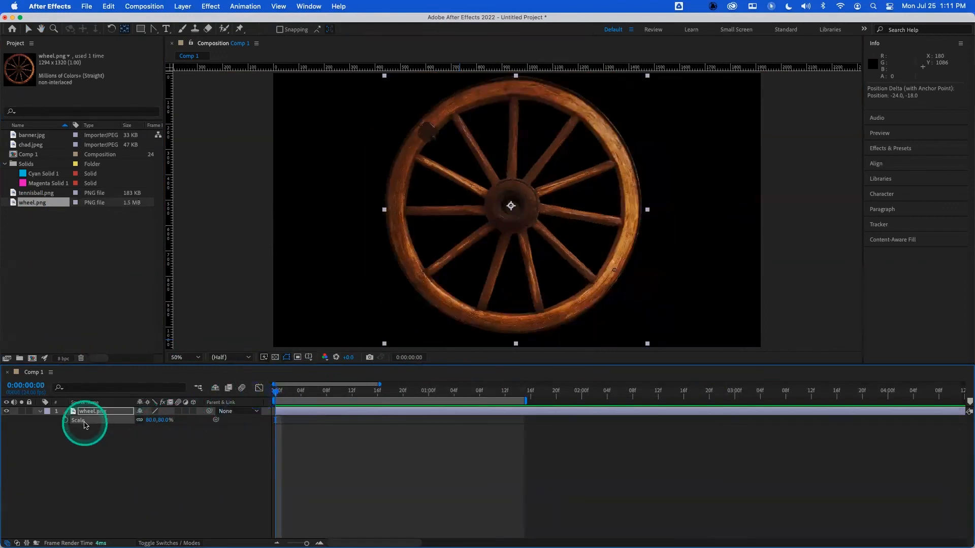
key("r")
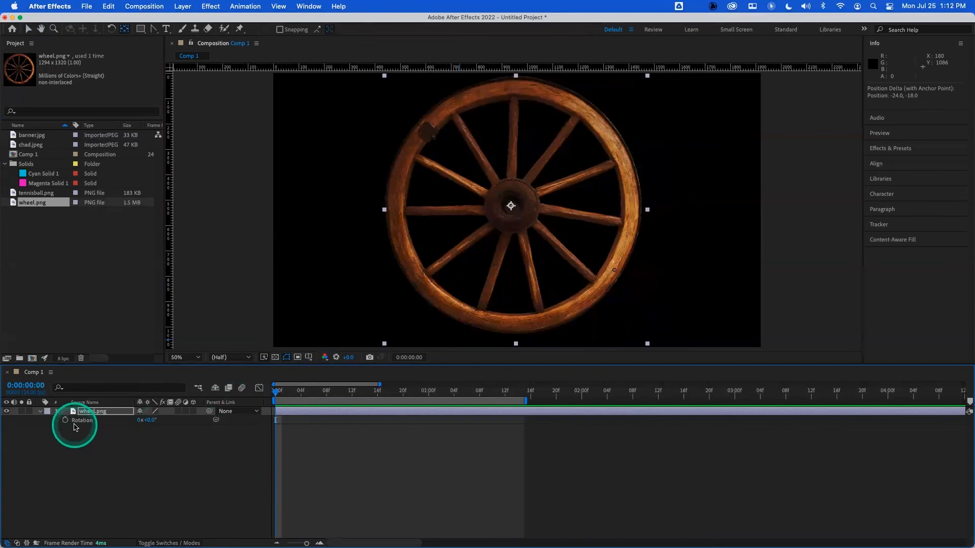
left_click(65, 420)
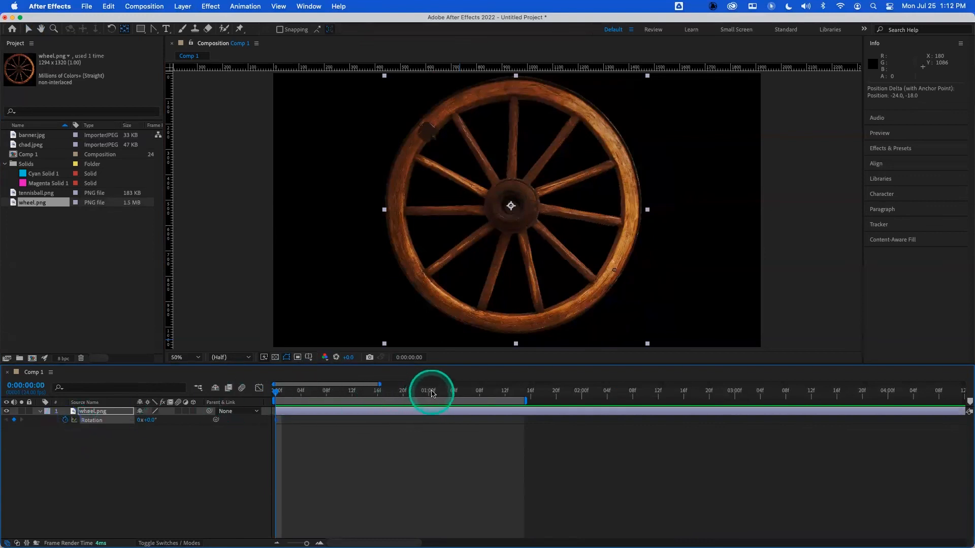
- Add a rotation keyframe of one full turn at 1 second on the wheel and preview the spin from the start
left_click(429, 392)
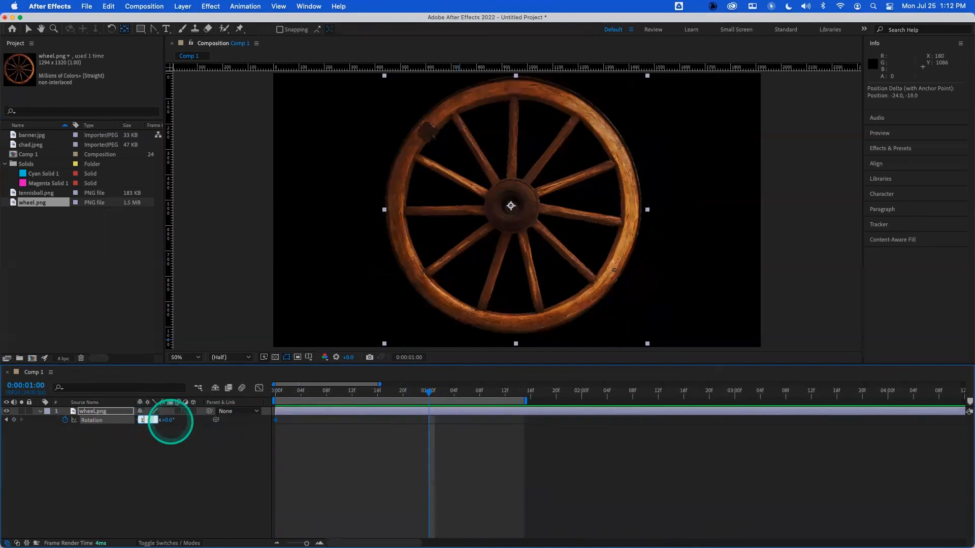
left_click(267, 394)
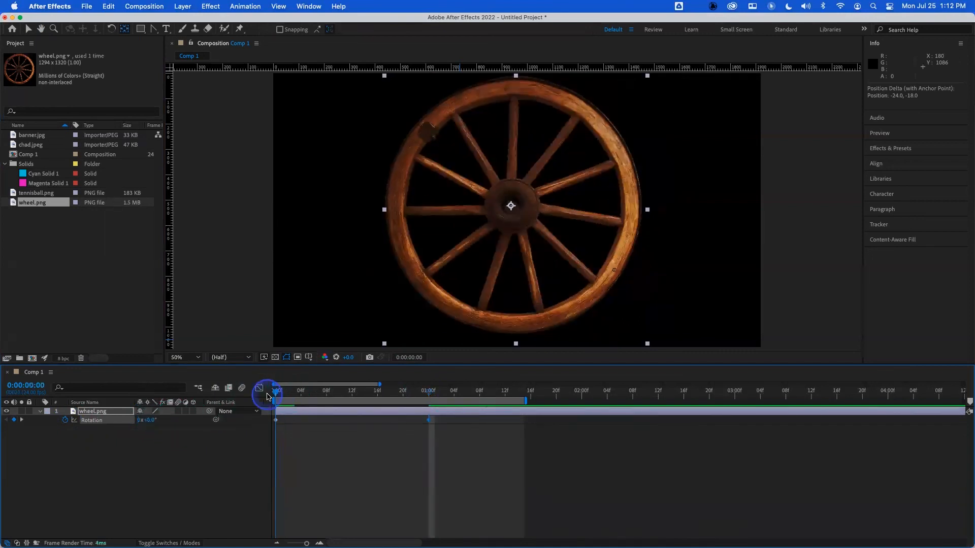
key("space")
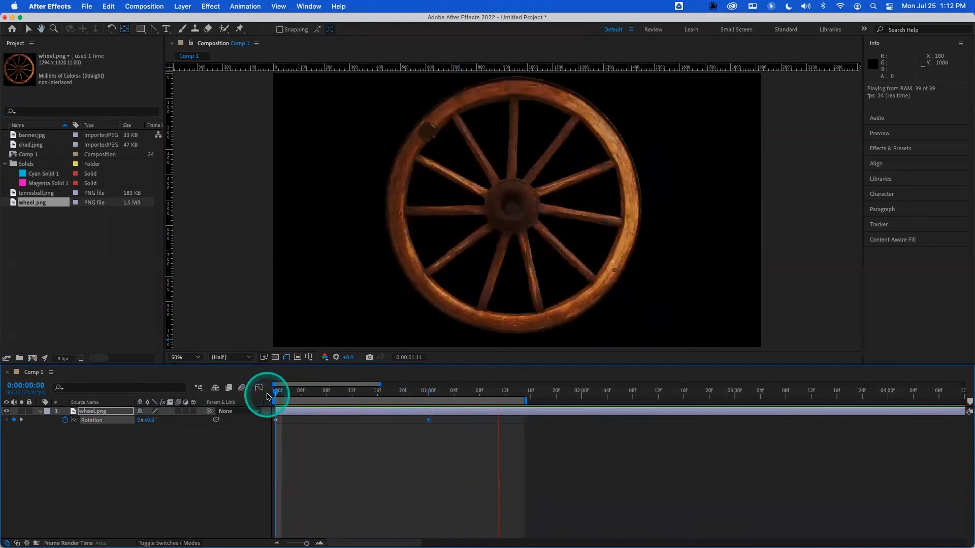
left_click(274, 393)
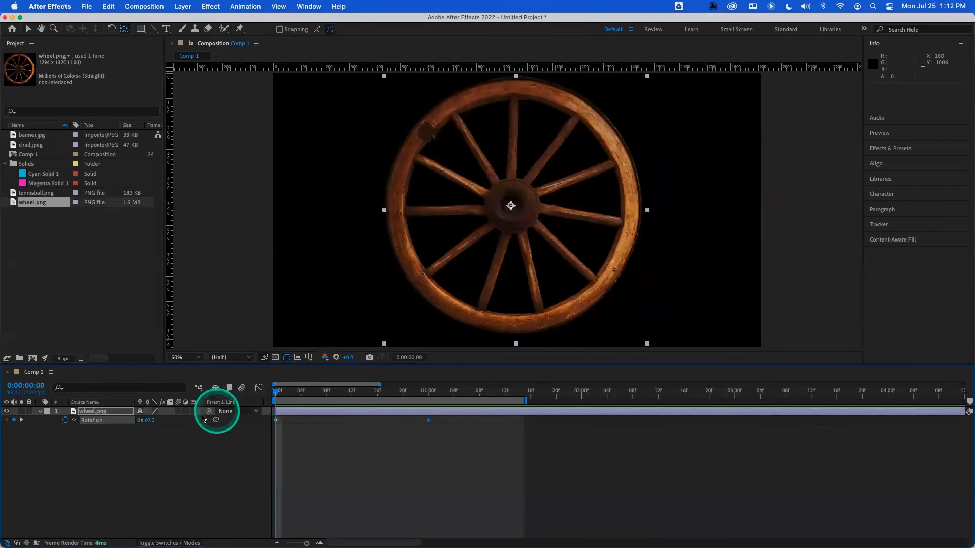
- Open the graph editor and reshape the rotation speed curve so it starts from zero and eases in, then preview
left_click(260, 389)
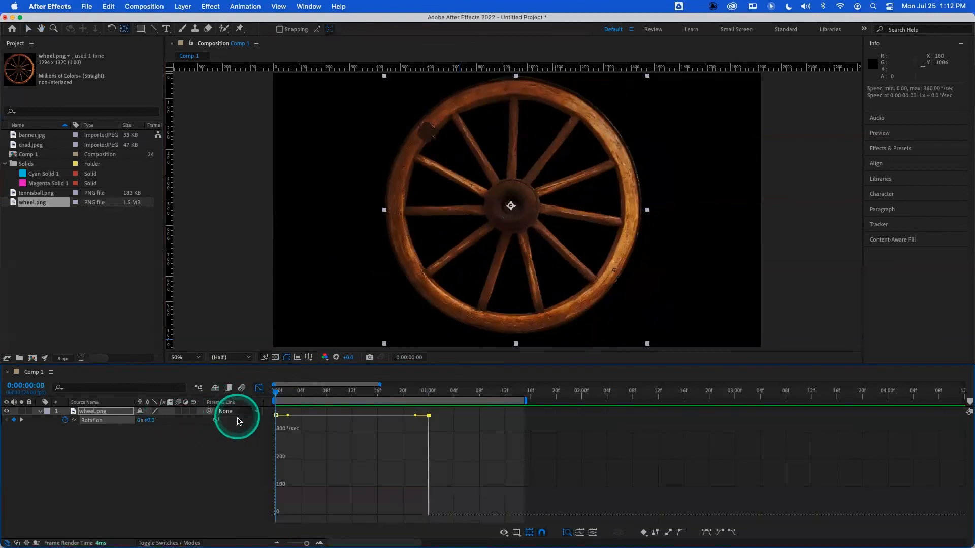
mouse_move(277, 415)
left_click_drag(274, 415, 275, 485)
mouse_move(431, 426)
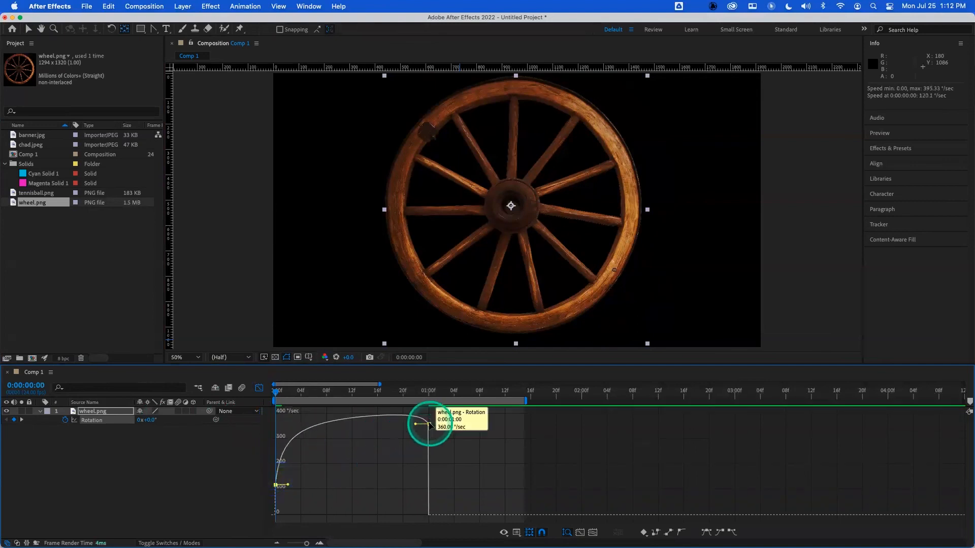
left_click_drag(428, 420, 420, 399)
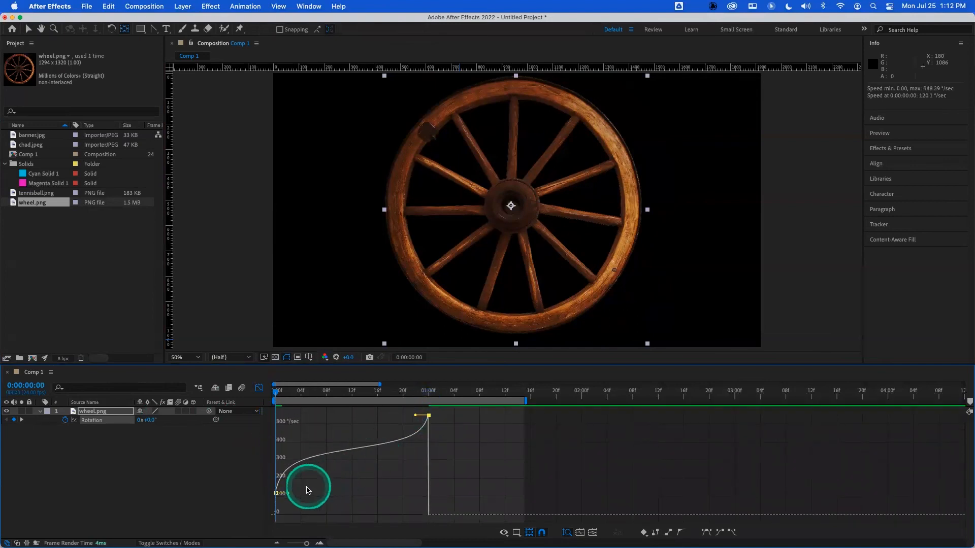
left_click_drag(288, 493, 274, 512)
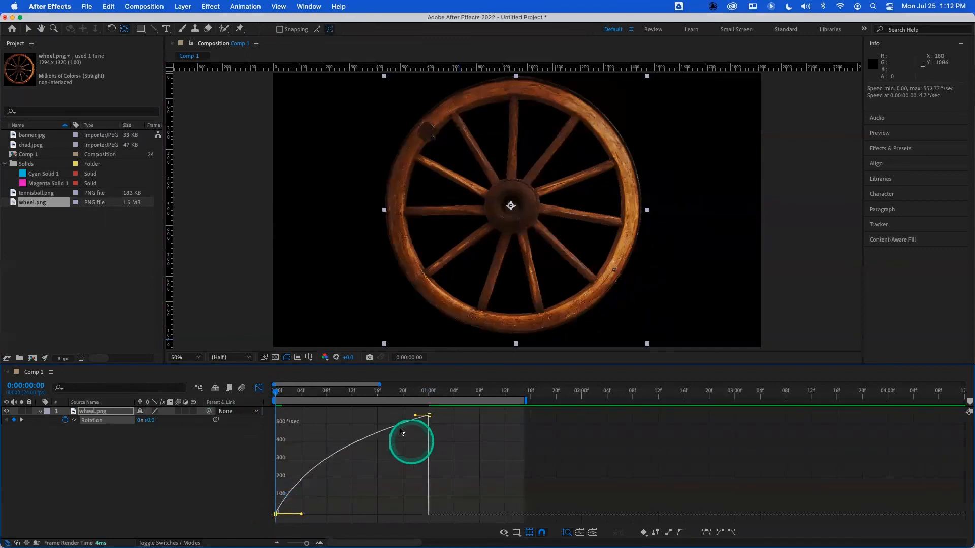
left_click(288, 394)
left_click_drag(287, 394, 273, 392)
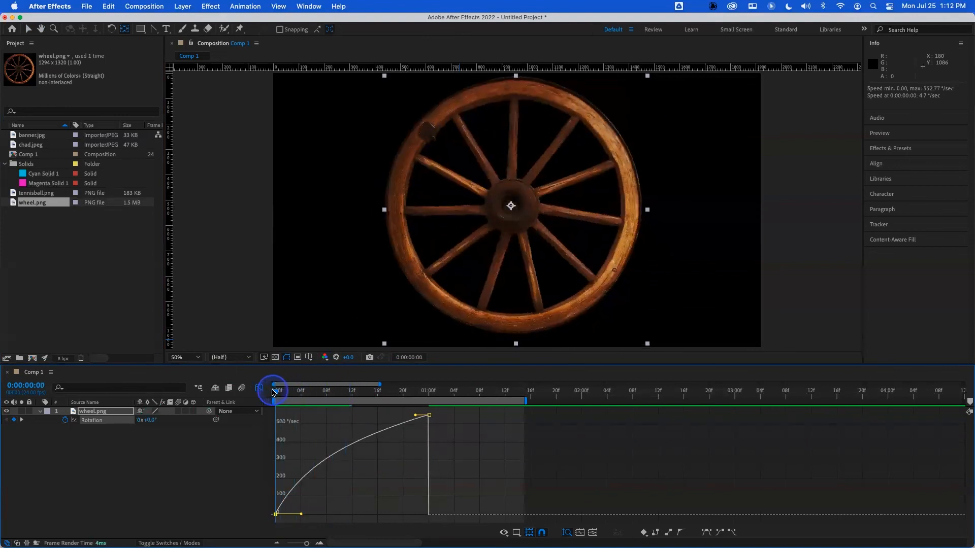
key("space")
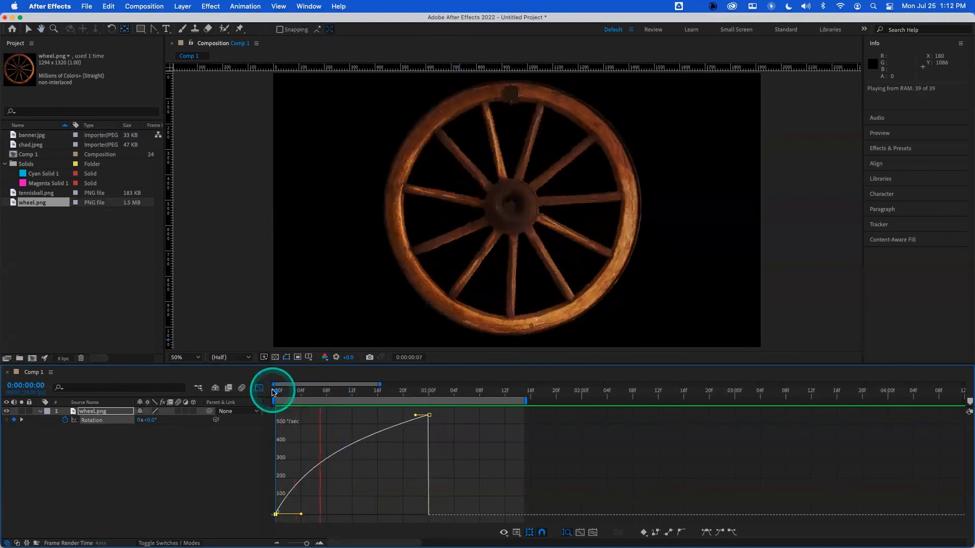
key("space")
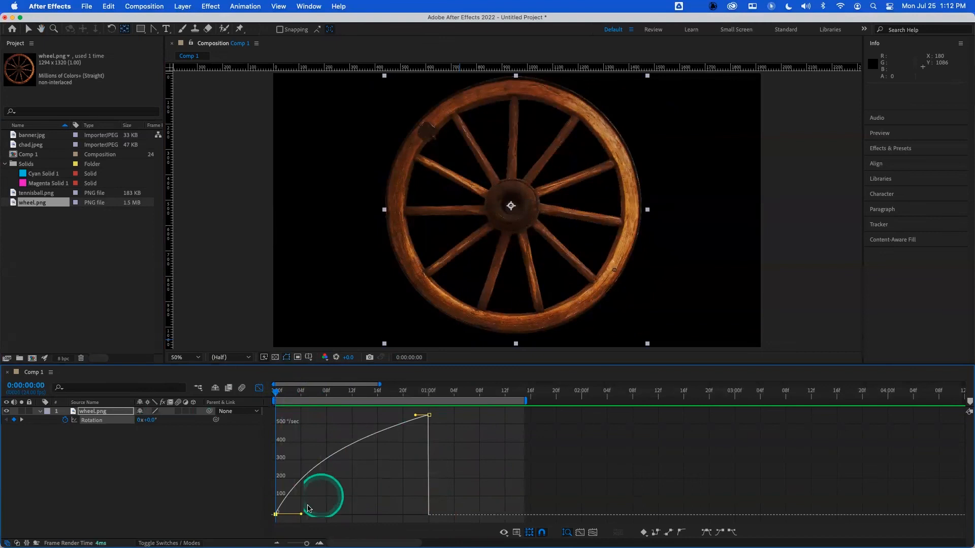
- Lengthen the first keyframe's influence handle for a stronger ease-in and preview the rotation
left_click_drag(301, 514, 333, 515)
left_click(297, 421)
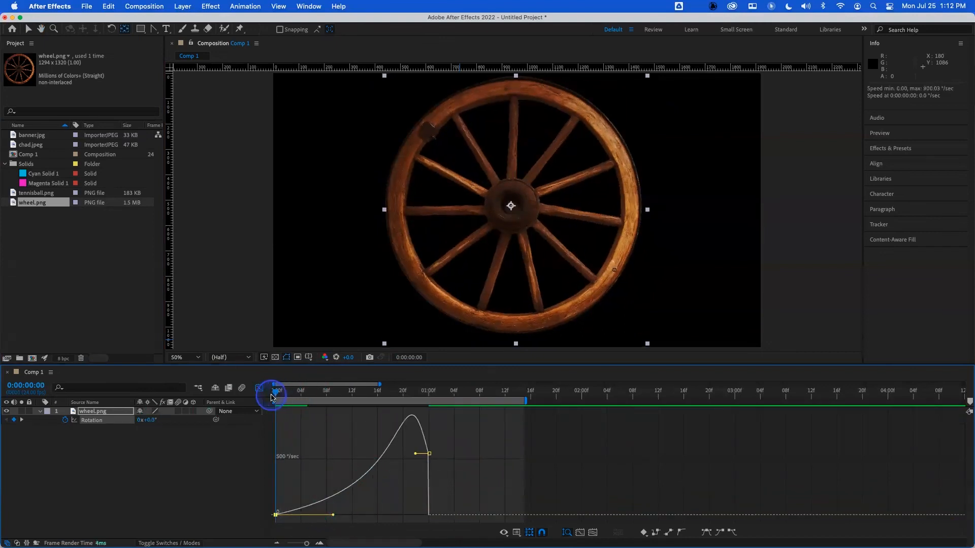
key("space")
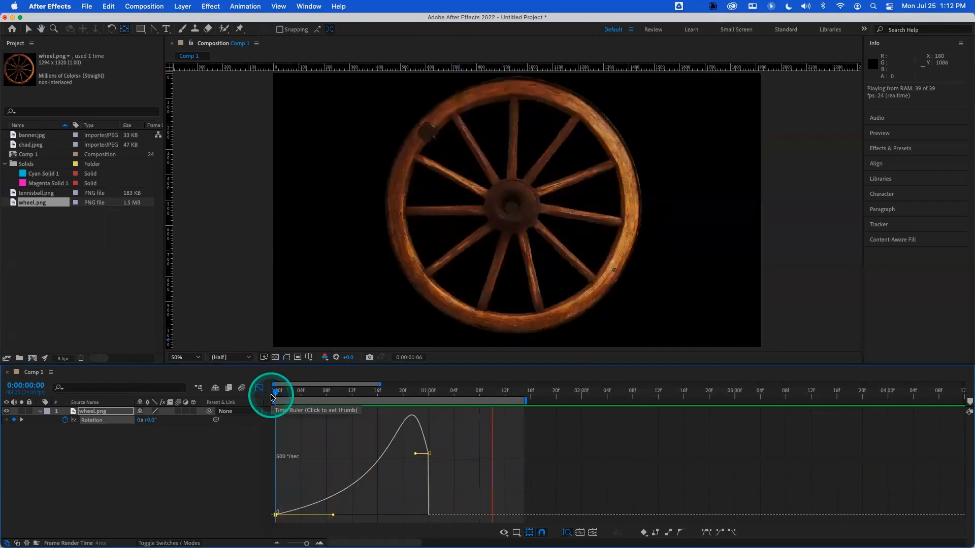
key("space")
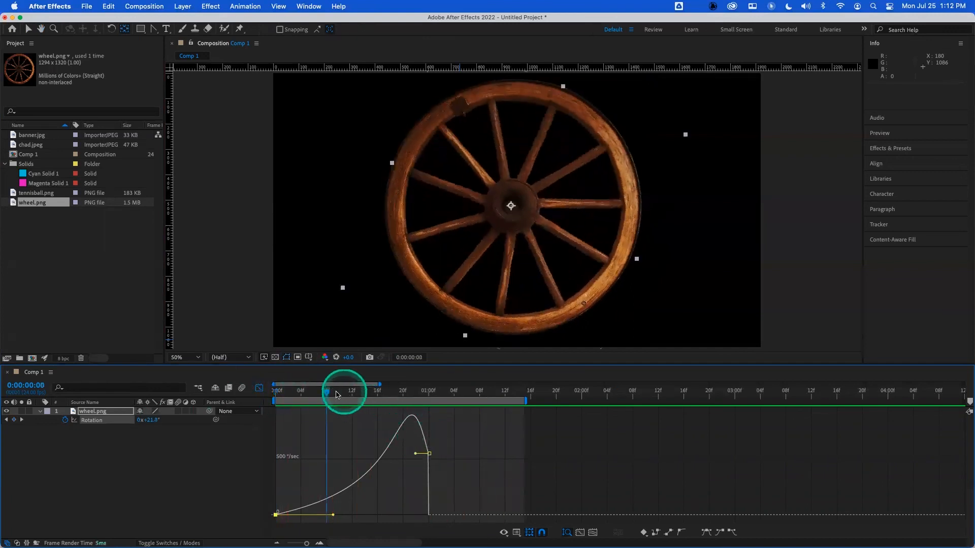
left_click(256, 397)
key("space")
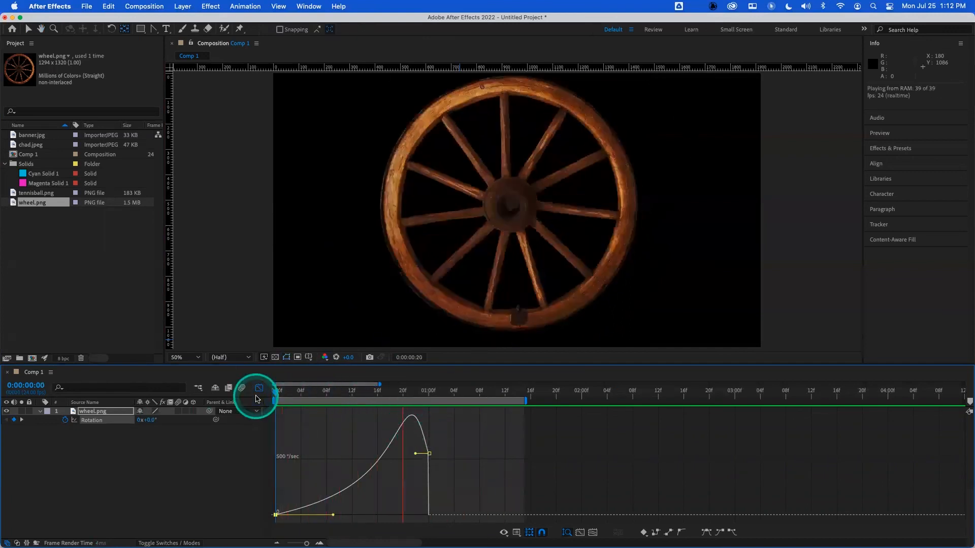
- Extend the work area to about 3 seconds 8 frames and drag the end rotation keyframe later in time
left_click(428, 454)
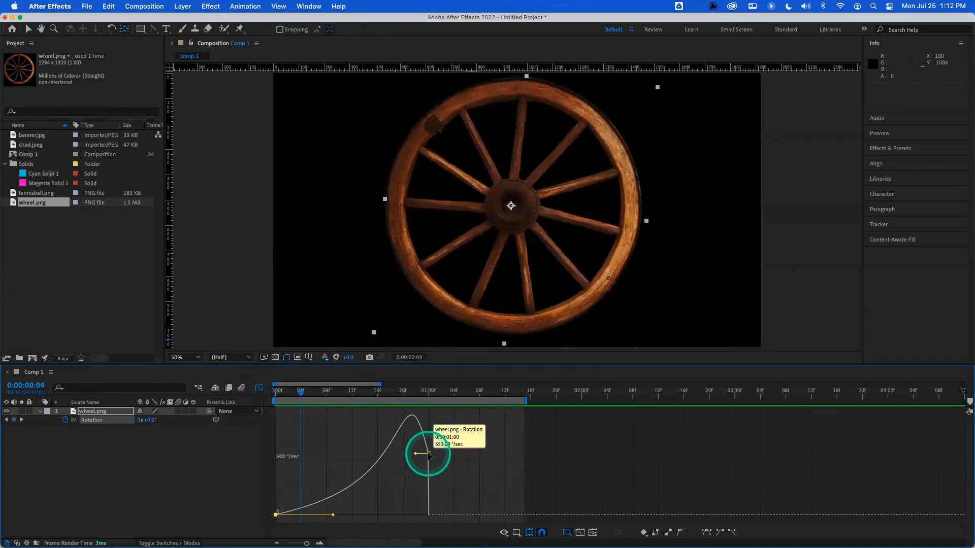
left_click_drag(526, 400, 793, 401)
mouse_move(430, 454)
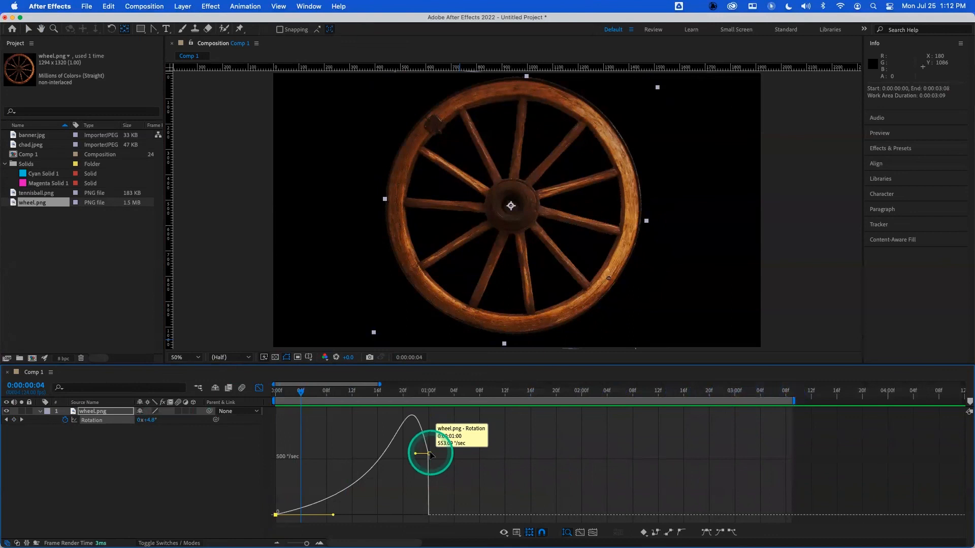
left_click_drag(430, 455, 709, 456)
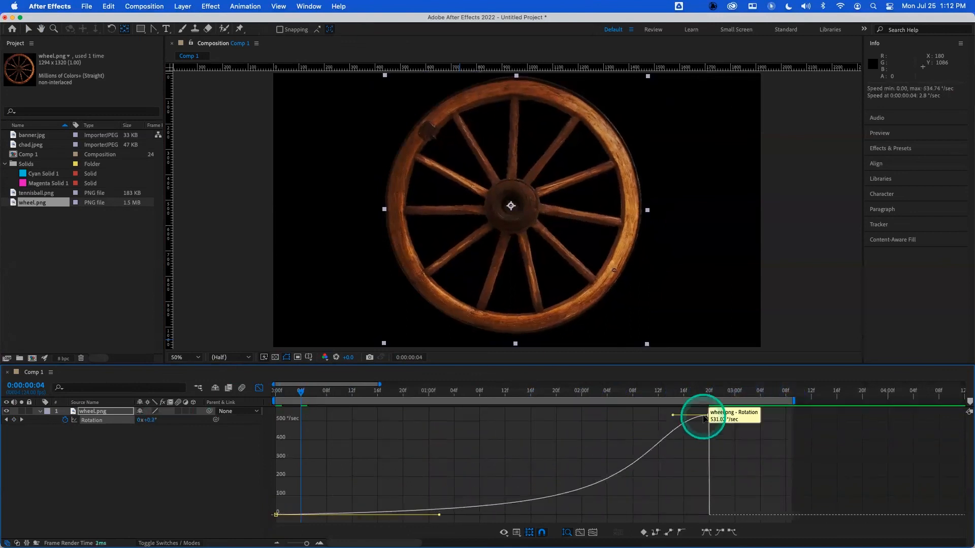
- Place the end keyframe at exactly 3 seconds and set its rotation to three full turns (1080°)
left_click(737, 395)
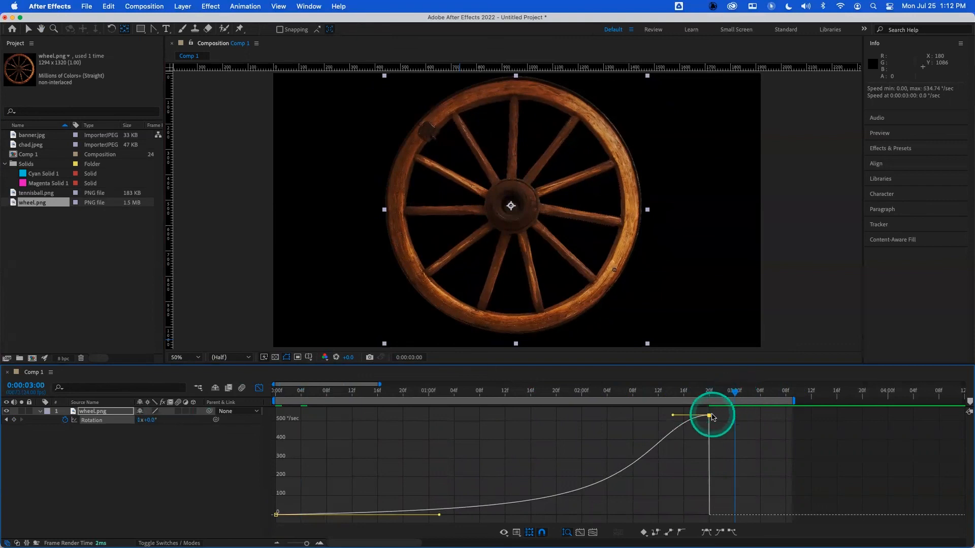
left_click_drag(710, 415, 735, 416)
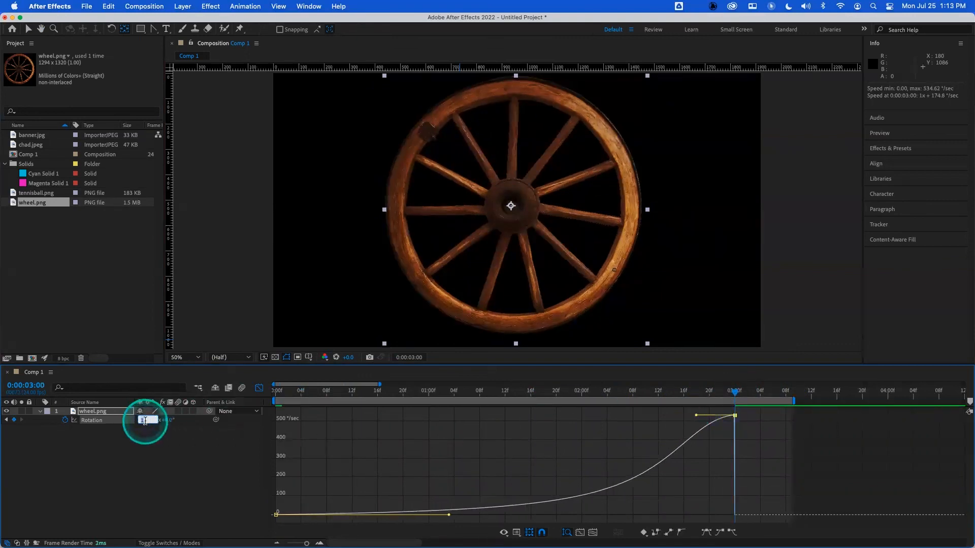
key("Return")
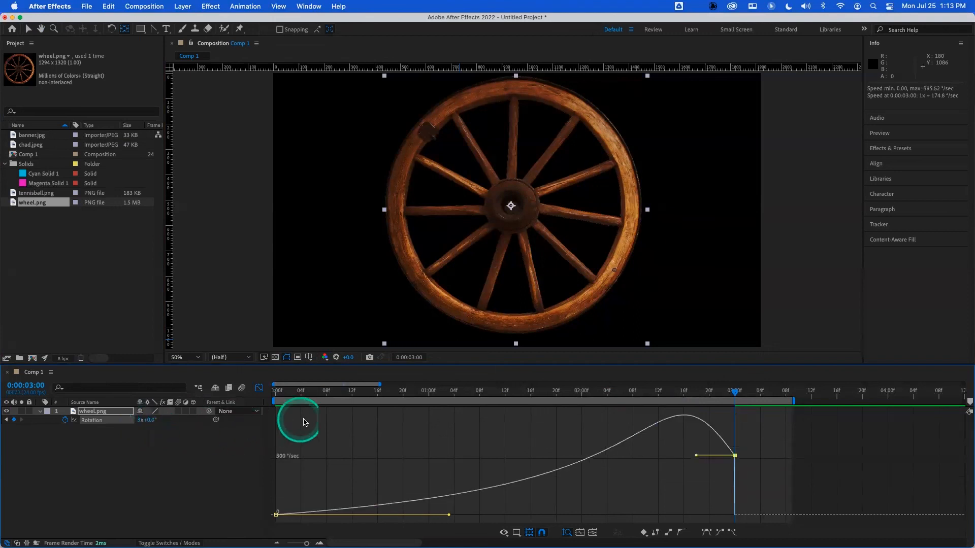
- Play back the wheel's rotation from the beginning
left_click_drag(320, 391, 265, 396)
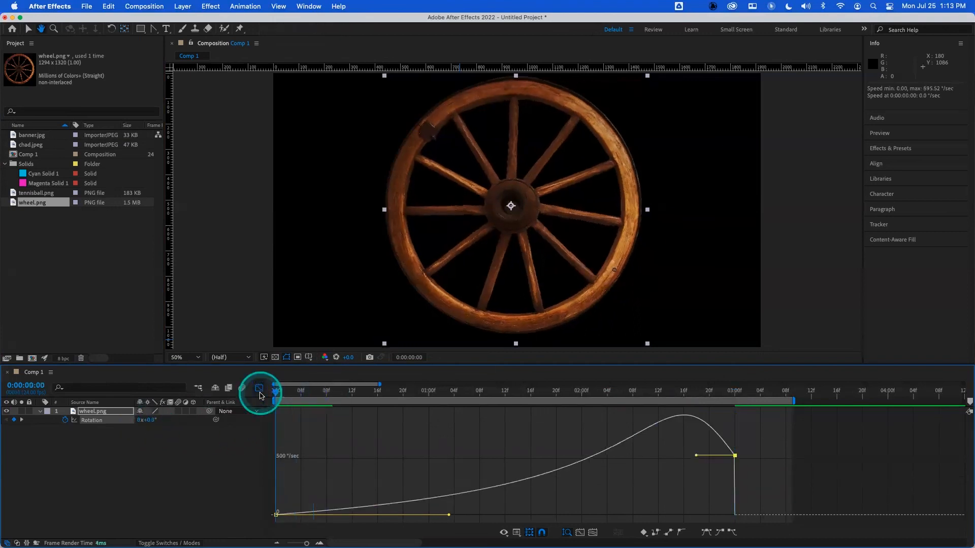
key("space")
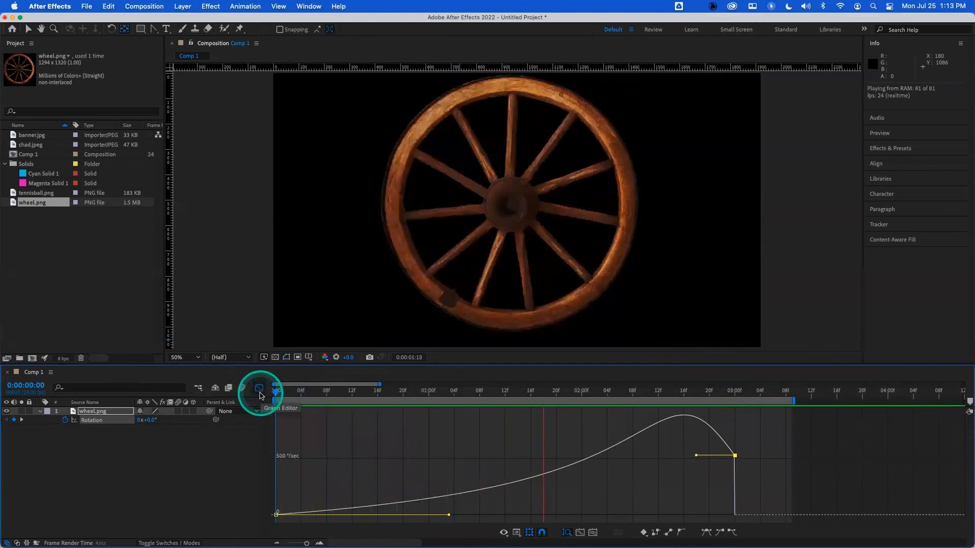
left_click_drag(325, 393, 252, 398)
key("space")
- Raise the end keyframe's speed so the wheel keeps spinning fast to the end, and preview it
left_click_drag(735, 456, 682, 419)
left_click(633, 392)
key("space")
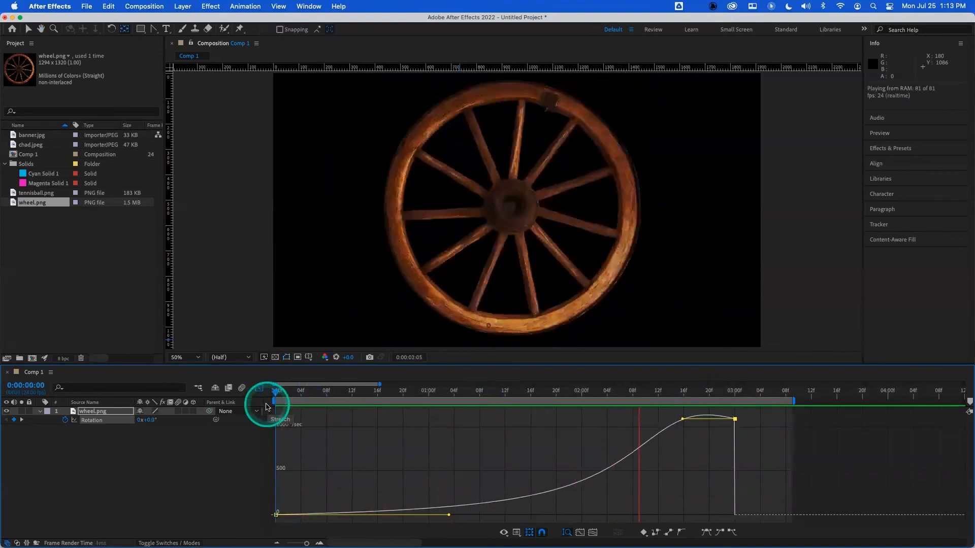
key("space")
left_click_drag(298, 394, 262, 395)
key("space")
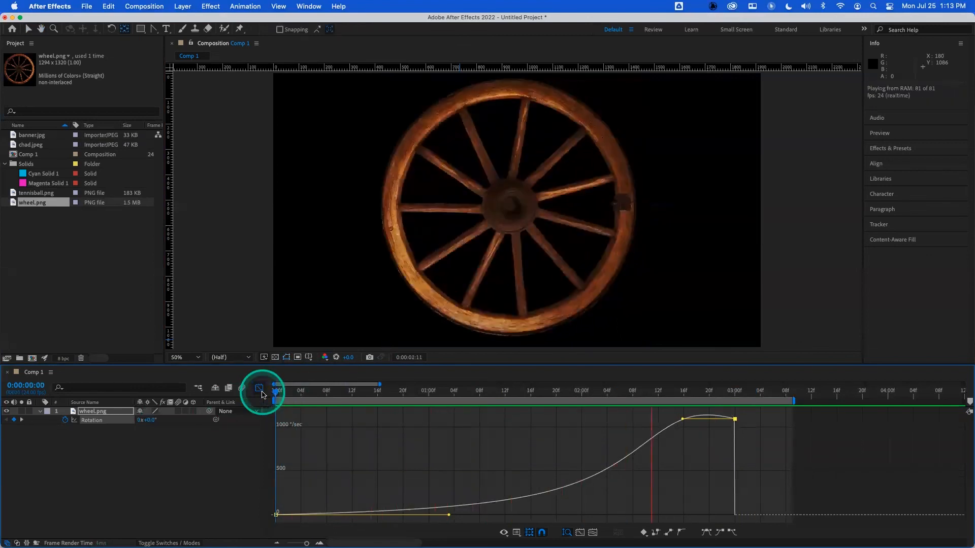
key("space")
left_click_drag(287, 393, 257, 393)
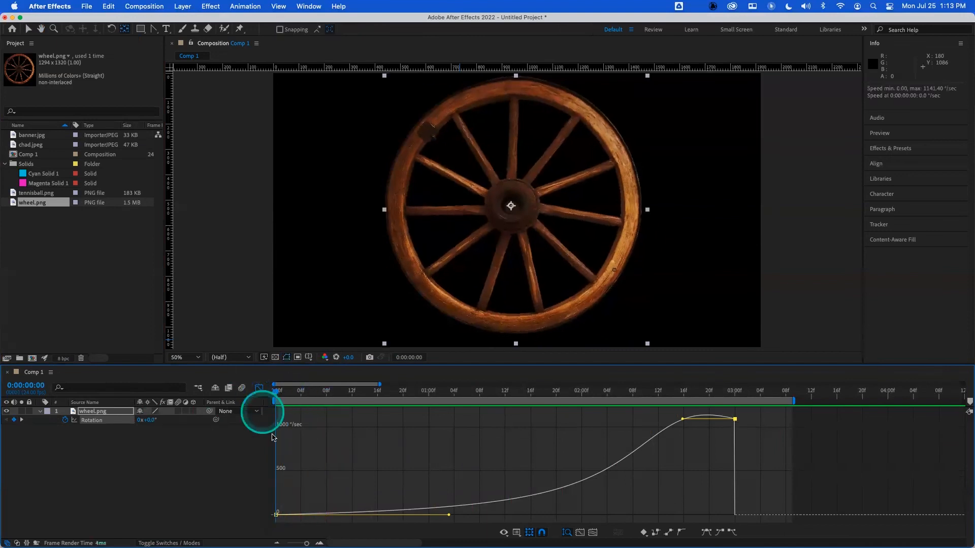
- Switch the graph editor to the value graph for the rotation property
right_click(322, 458)
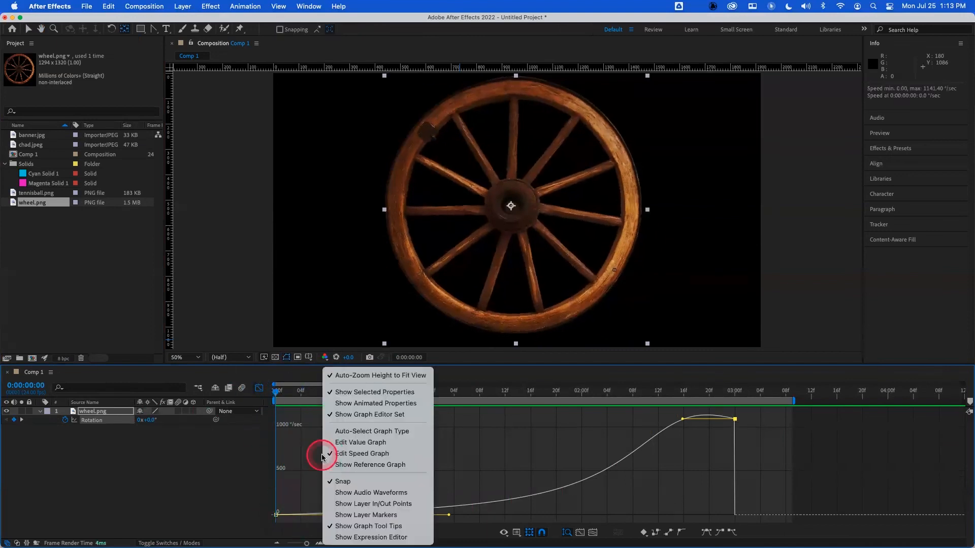
left_click(356, 442)
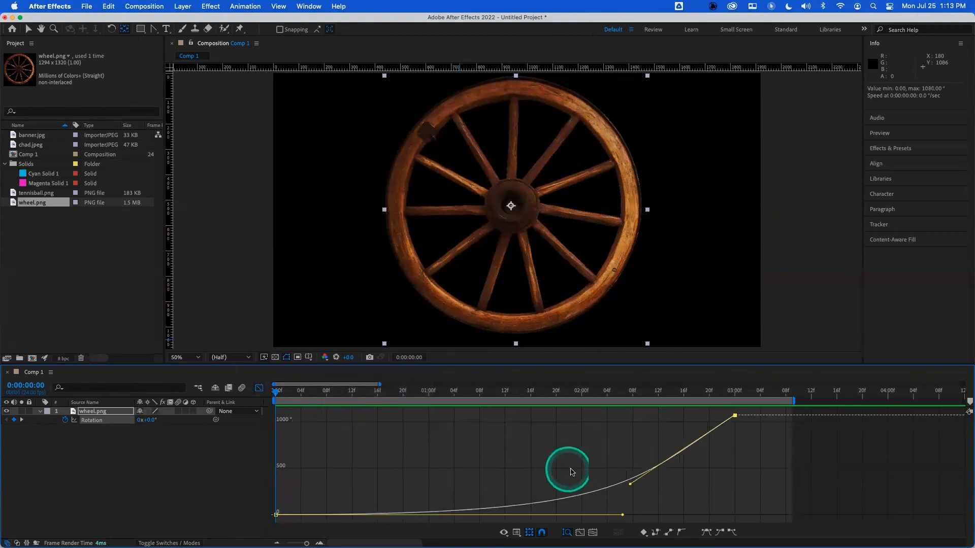
right_click(388, 452)
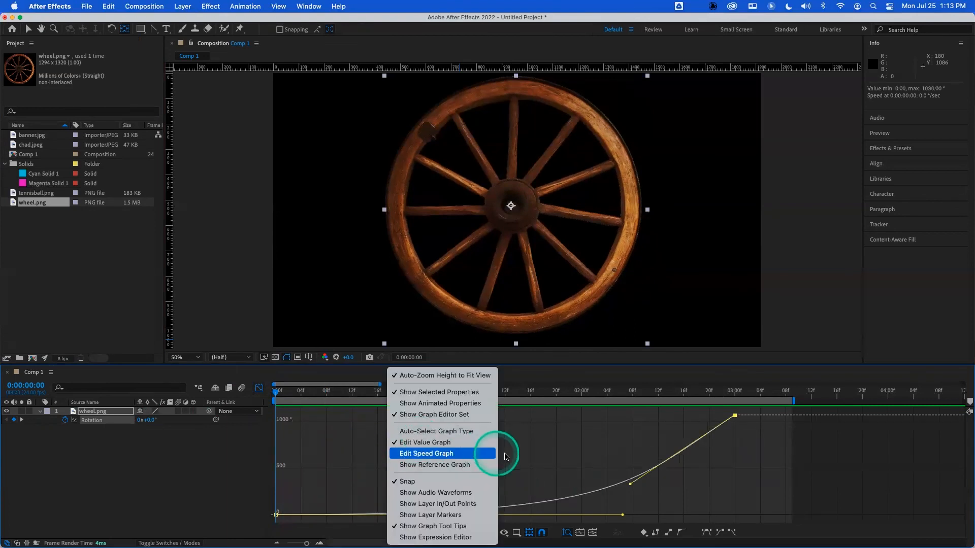
left_click(557, 452)
- Reshape the rotation value curve's bezier handles so the wheel winds backward before spinning forward
left_click_drag(623, 516, 319, 514)
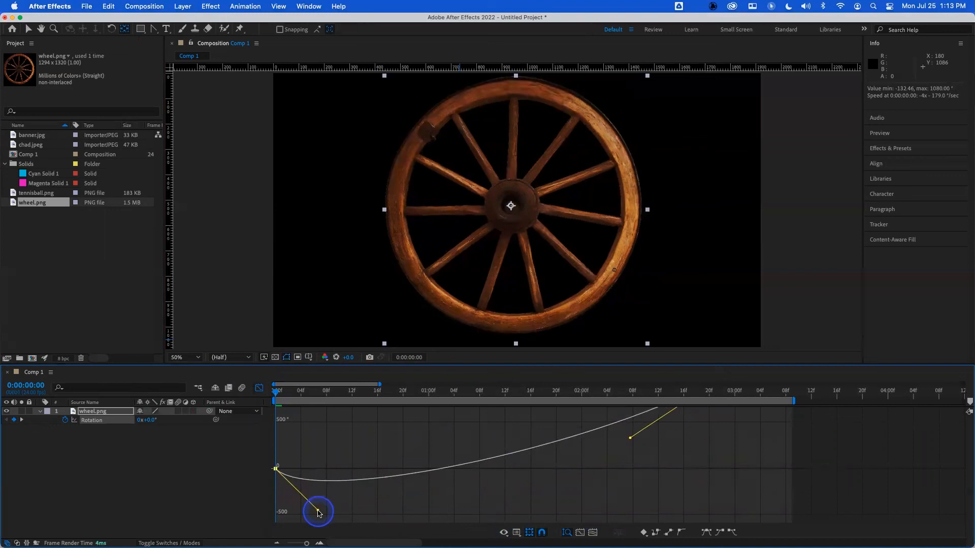
left_click_drag(315, 516, 315, 515)
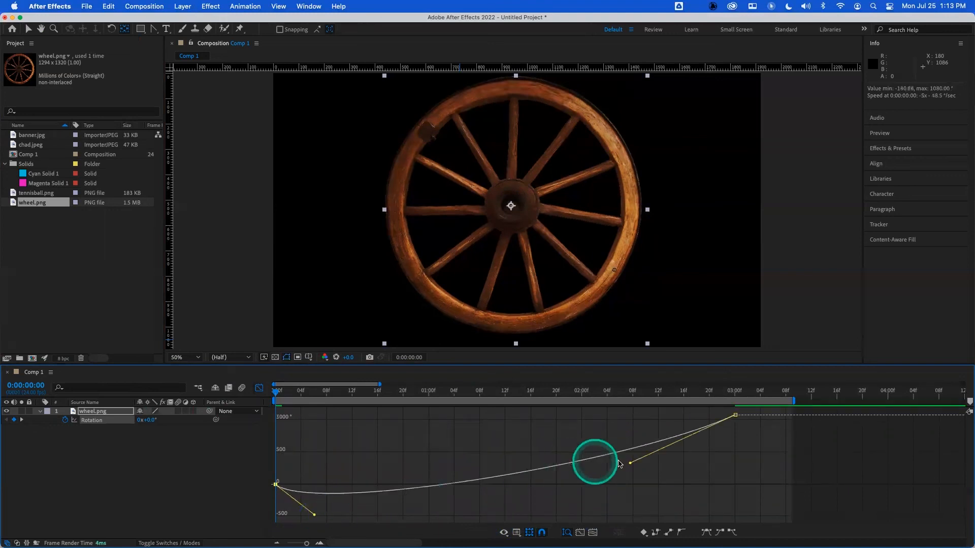
left_click_drag(631, 464, 566, 446)
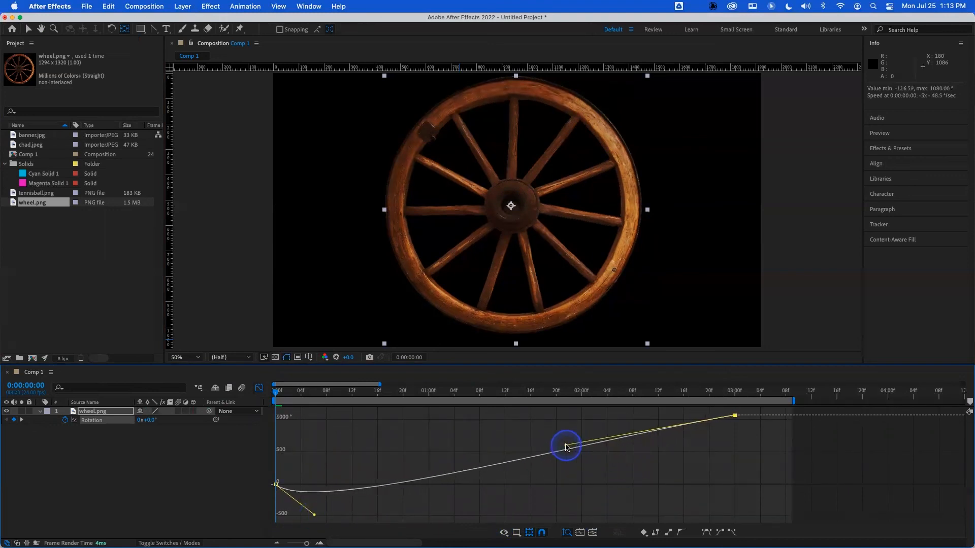
left_click_drag(312, 518, 279, 516)
- Preview the rotation, then lengthen the first keyframe's handle for a deeper backward wind-up
key("space")
left_click(259, 390)
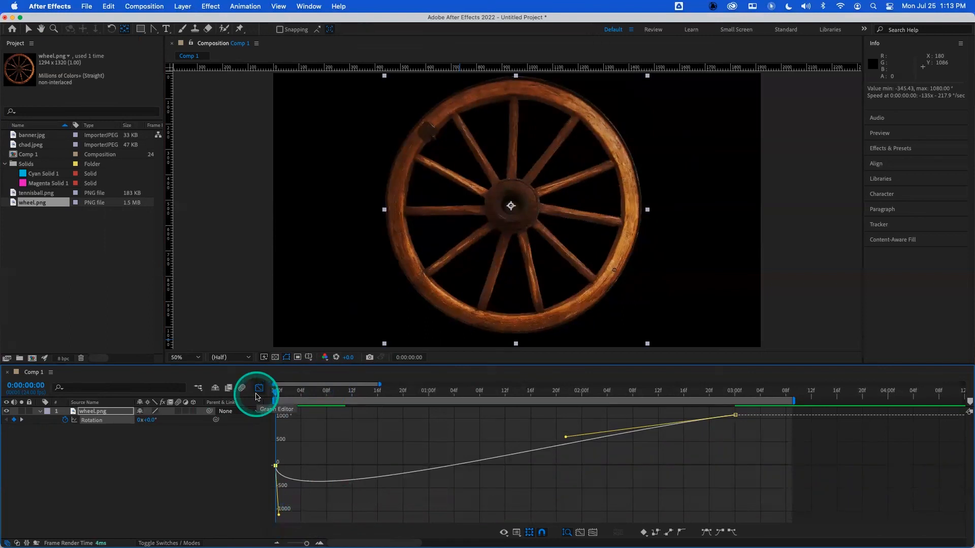
key("space")
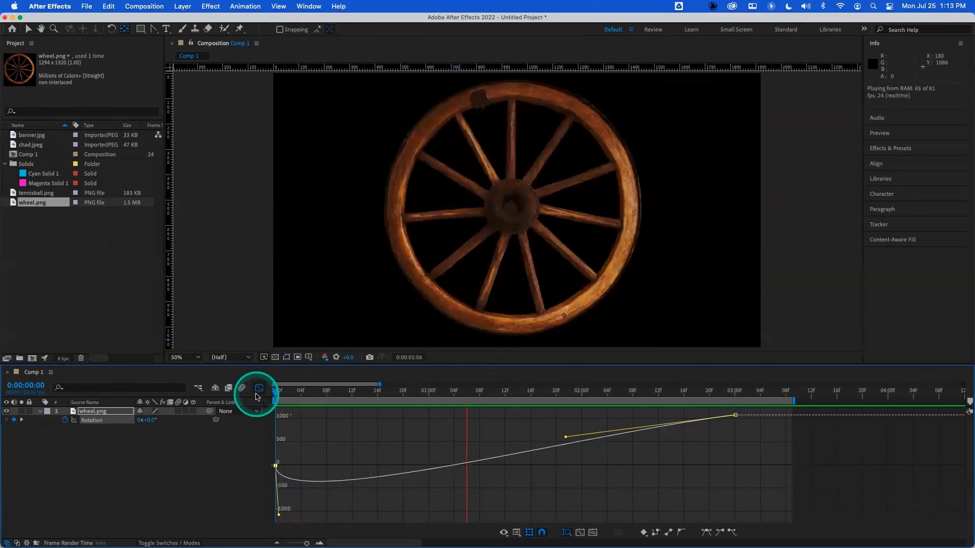
left_click(279, 515)
left_click_drag(278, 515, 377, 515)
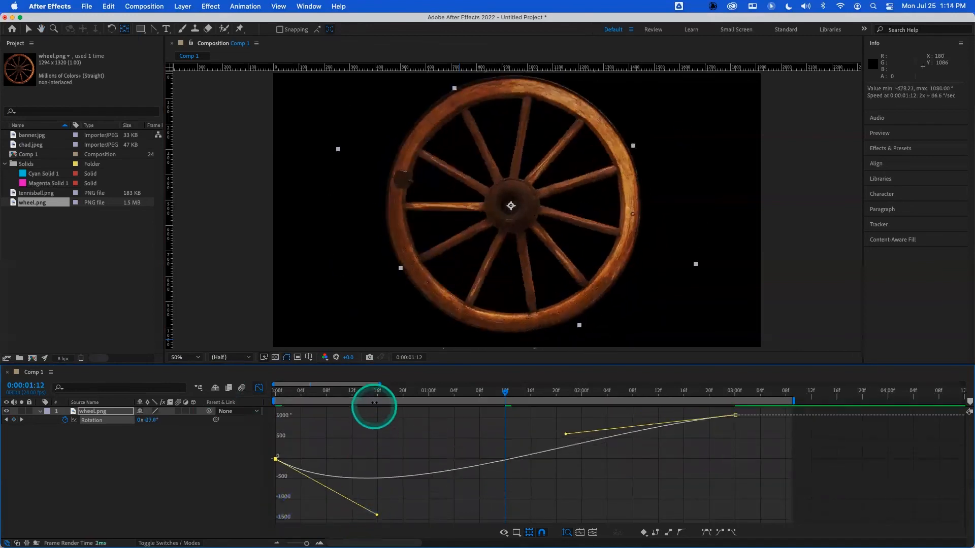
- Stretch the first rotation keyframe's bezier handle further right to prolong the backward wind-up, previewing the wheel around it
left_click(316, 393)
key("space")
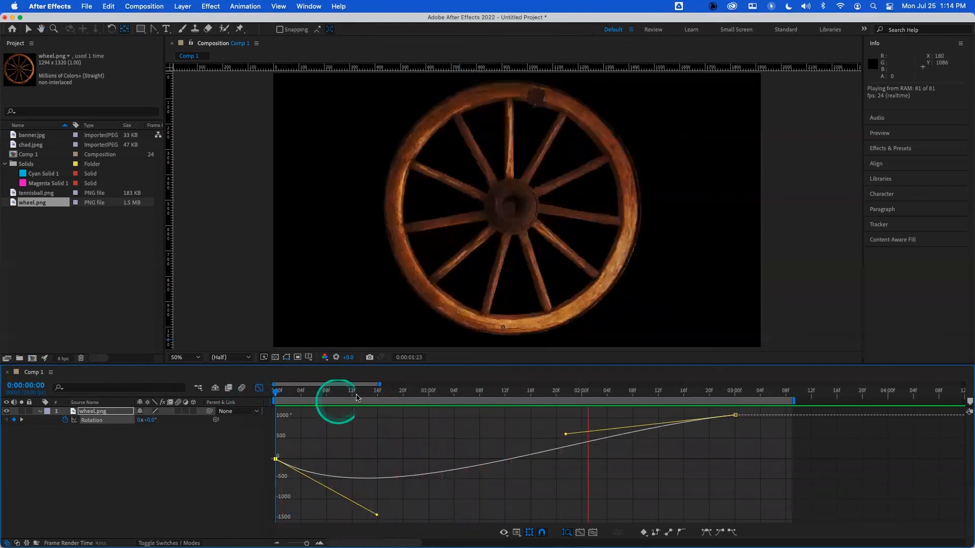
key("space")
left_click_drag(378, 516, 457, 515)
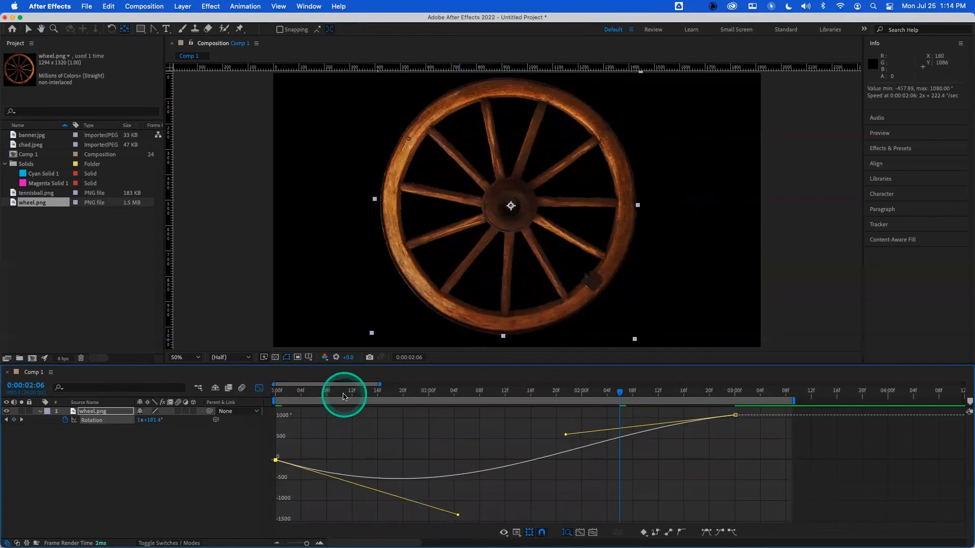
left_click(294, 393)
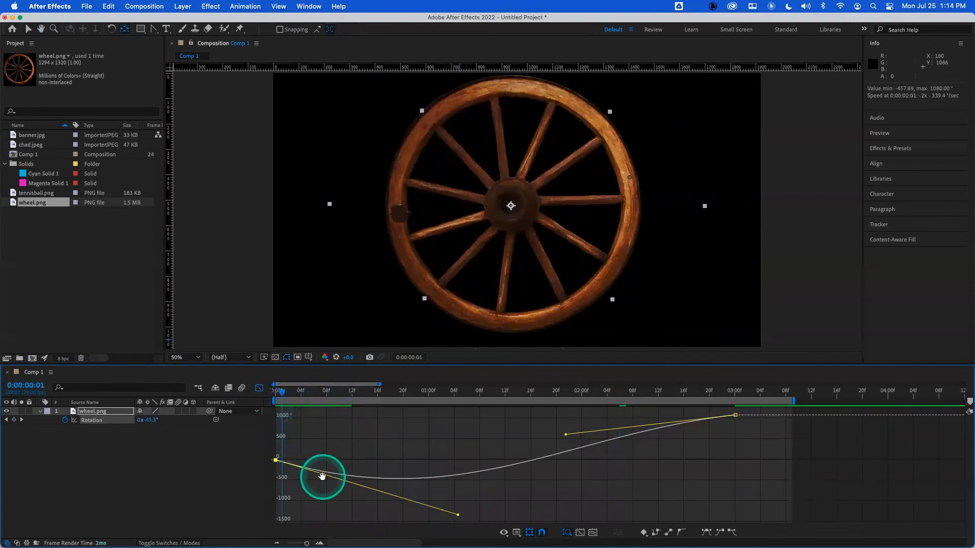
key("space")
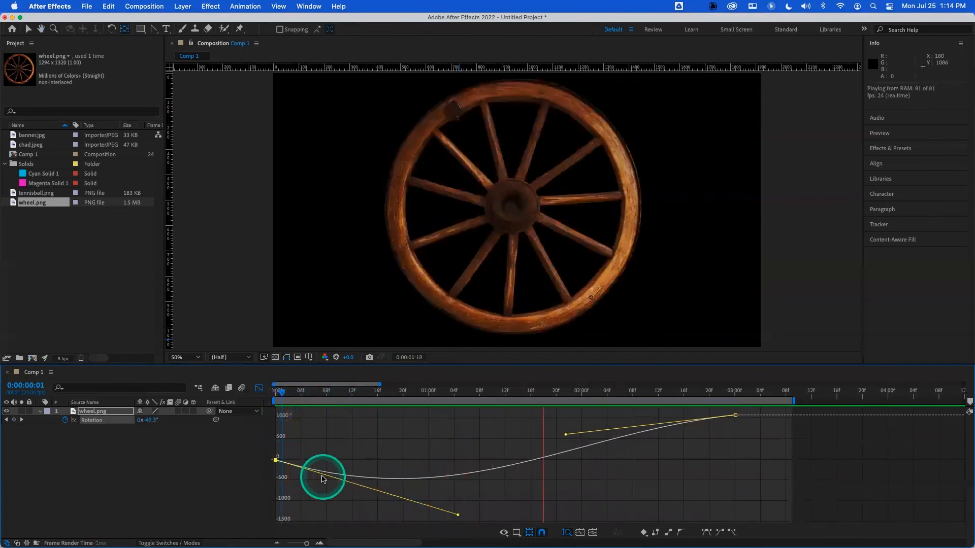
key("space")
- Shorten and raise the first keyframe's handle for a gentler wind-up, previewing the rotation from the start
left_click_drag(354, 393, 235, 400)
key("space")
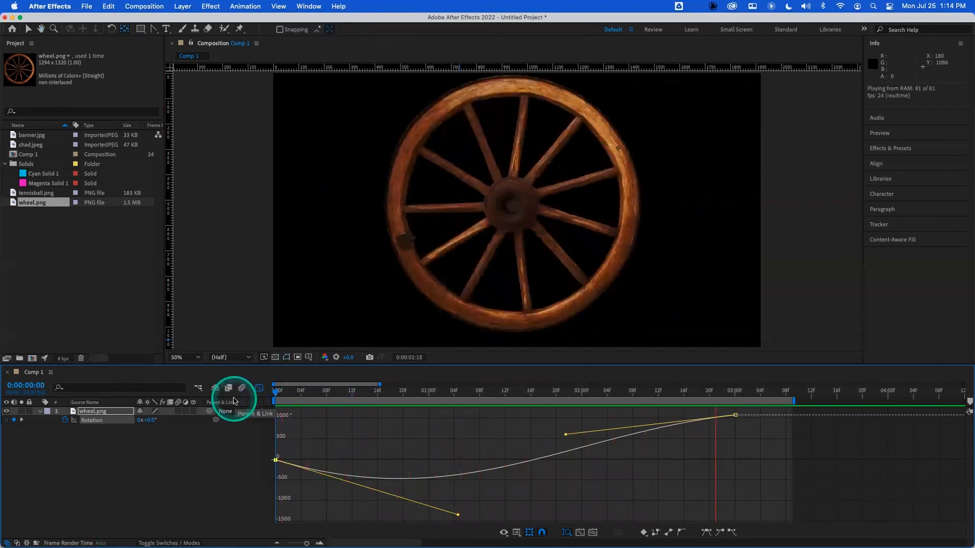
key("space")
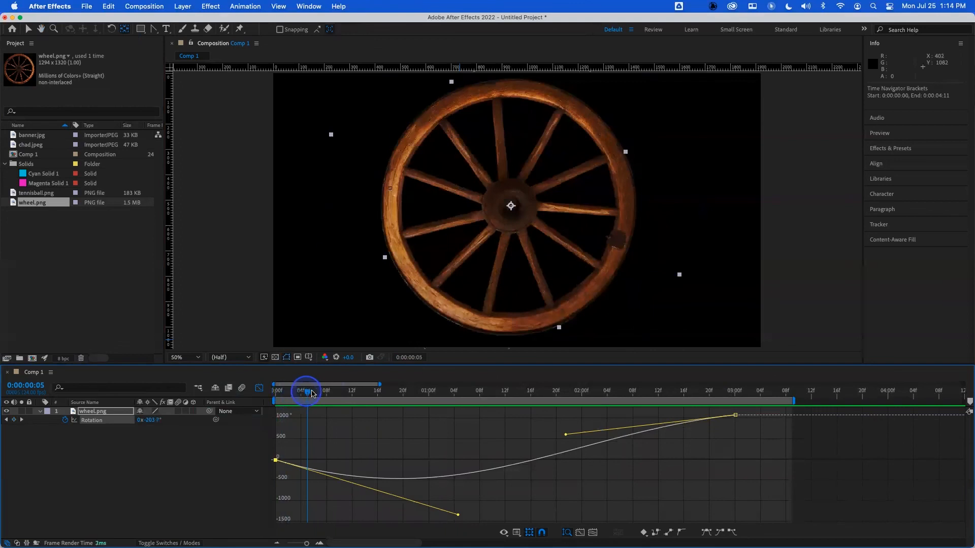
left_click_drag(458, 514, 408, 485)
left_click_drag(327, 391, 273, 397)
key("space")
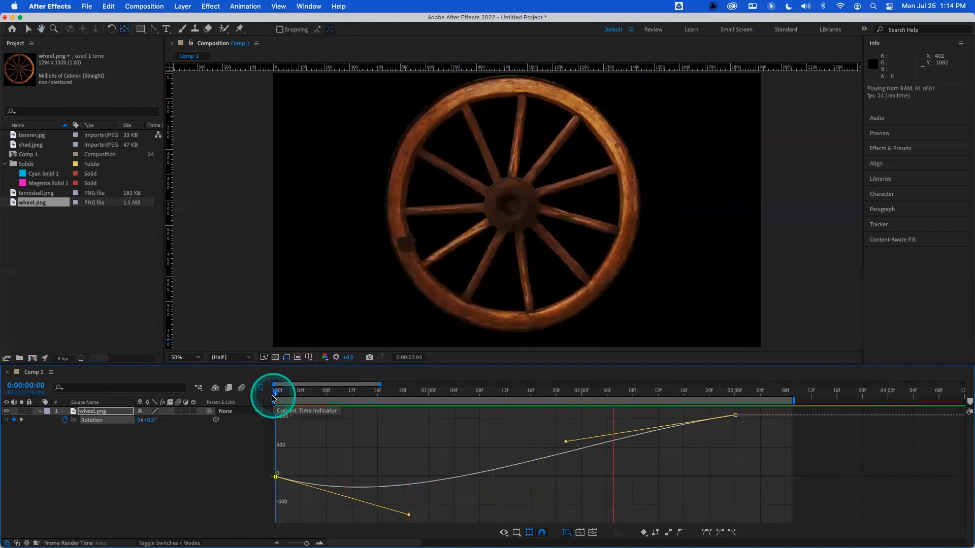
key("space")
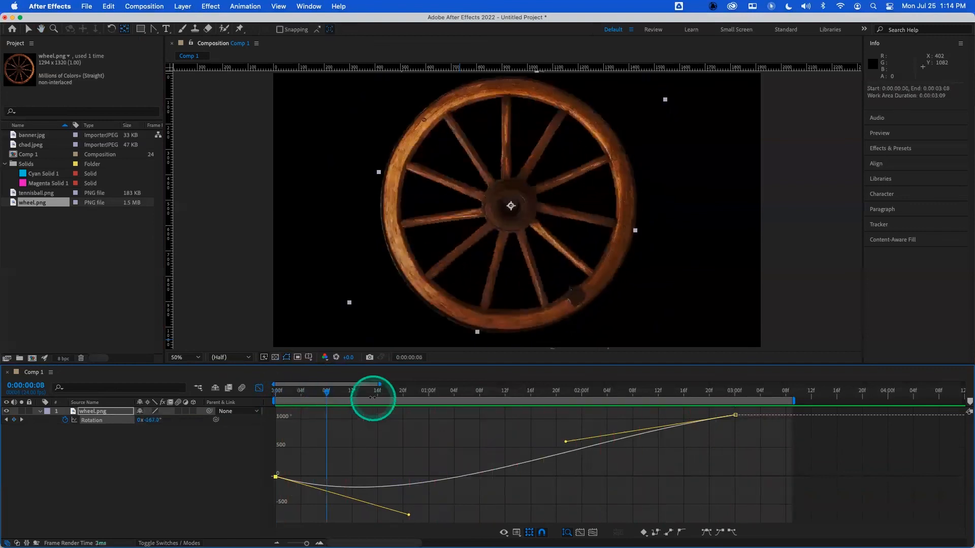
left_click_drag(327, 396, 263, 398)
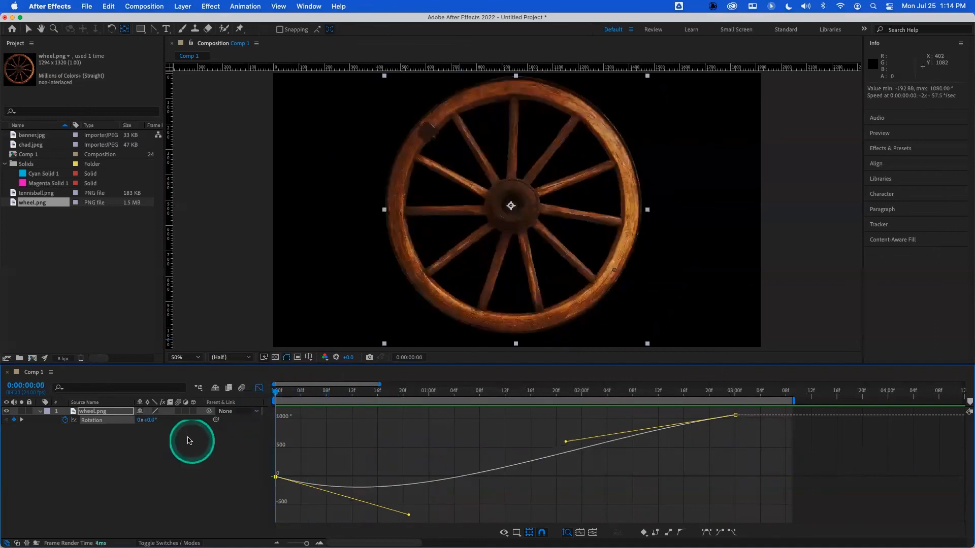
- Delete the wheel layer and import ShatnerA.png from the L1_Workflow folder
left_click(112, 414)
key("Delete")
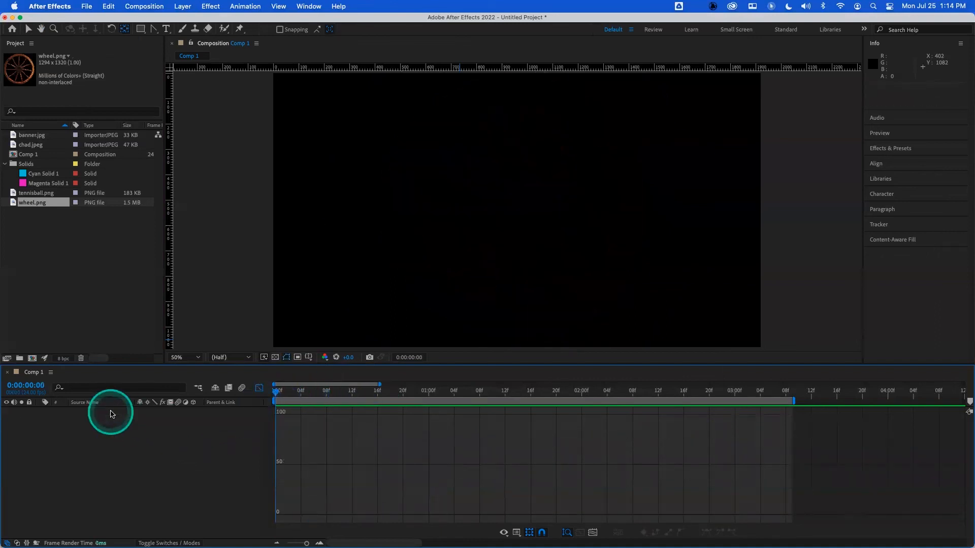
double_click(89, 278)
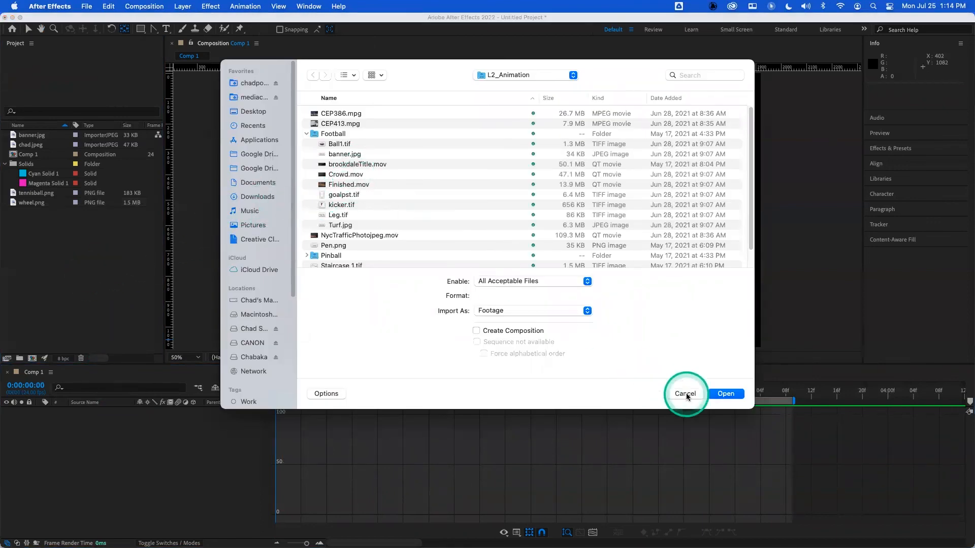
left_click(507, 75)
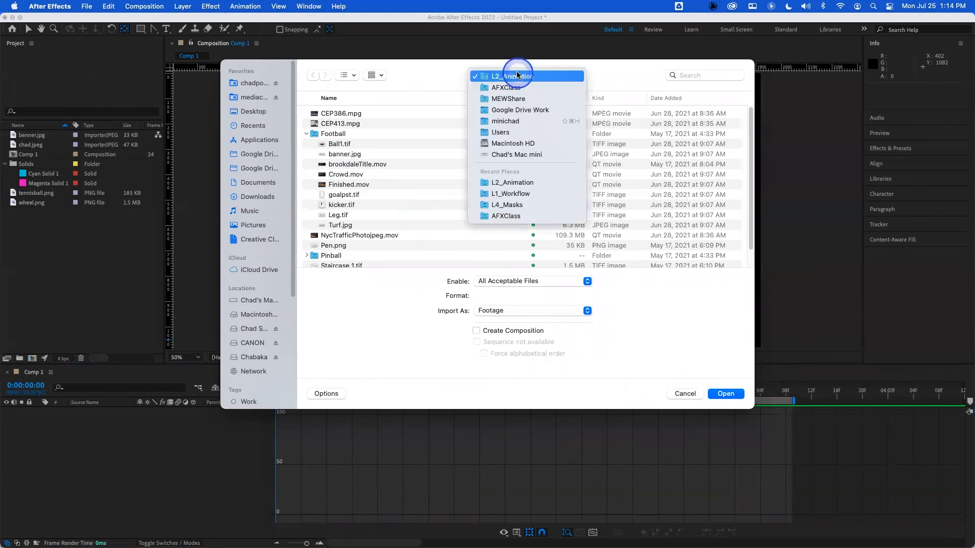
left_click(515, 194)
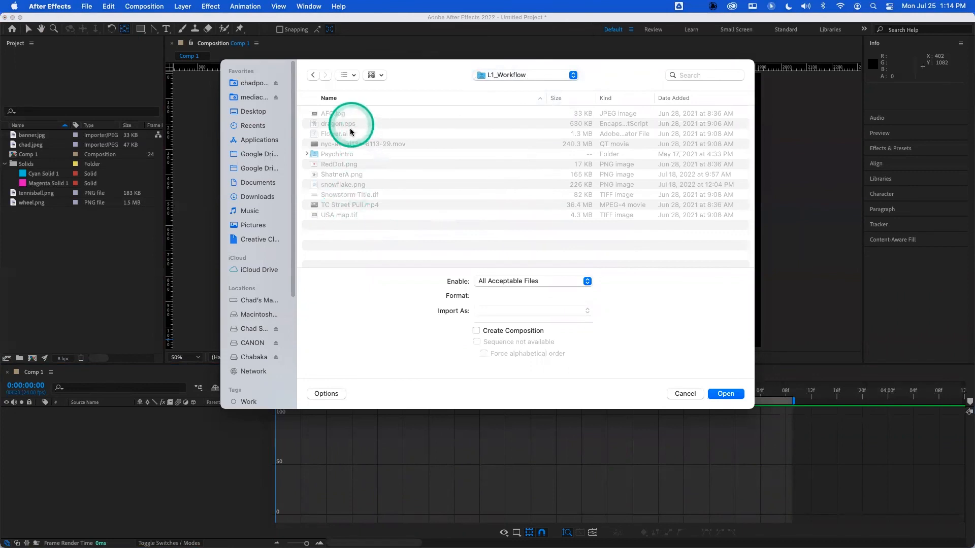
left_click(343, 214)
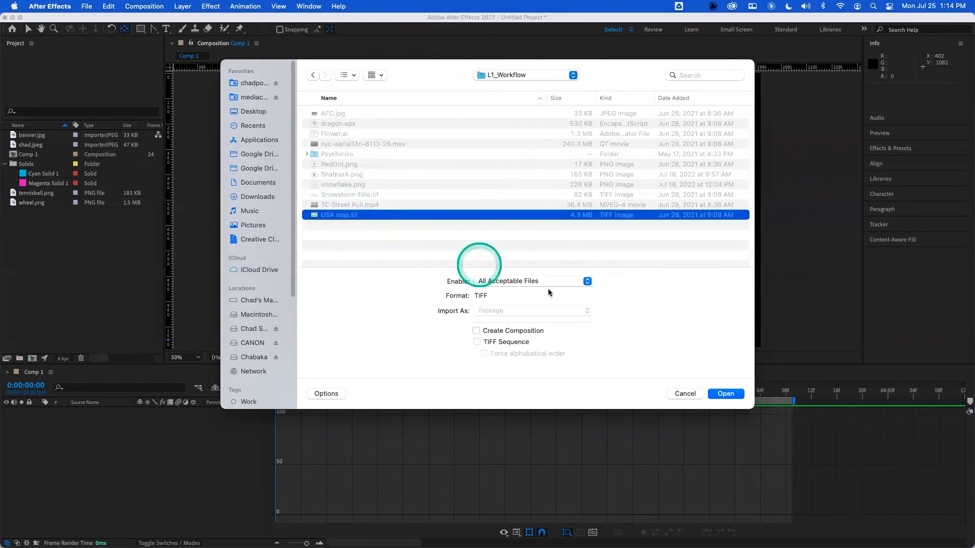
left_click(340, 174)
left_click(726, 394)
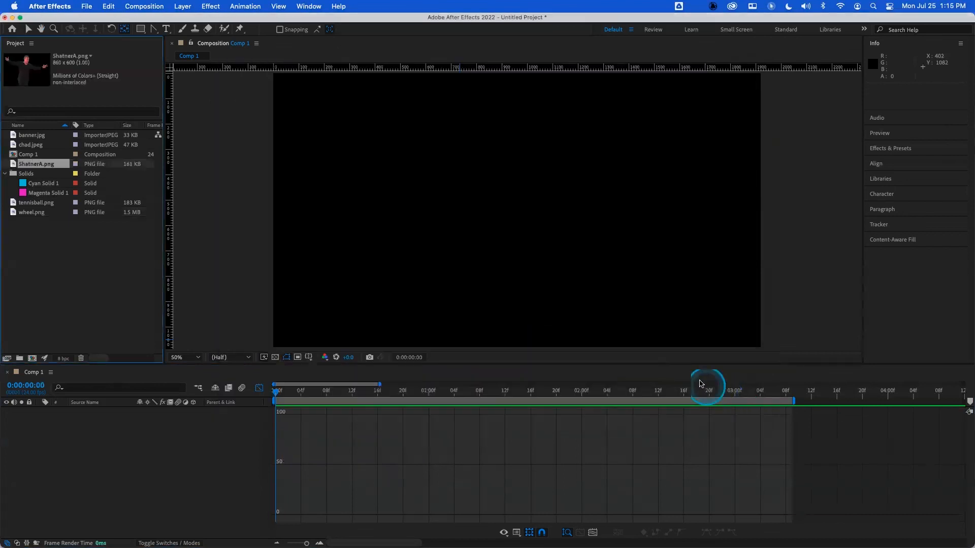
- Add ShatnerA.png to the composition and move its anchor point down to the figure's feet
left_click_drag(131, 381, 148, 449)
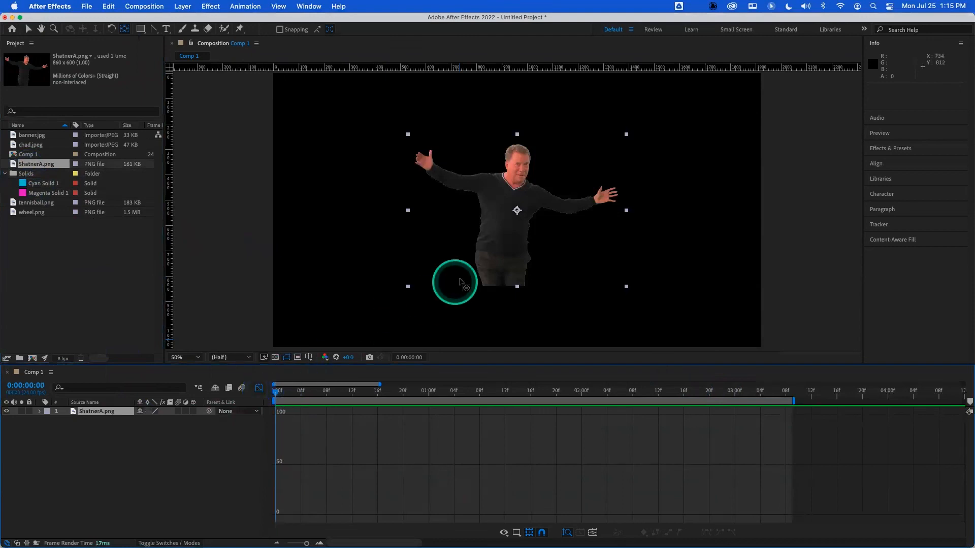
left_click_drag(517, 210, 504, 285)
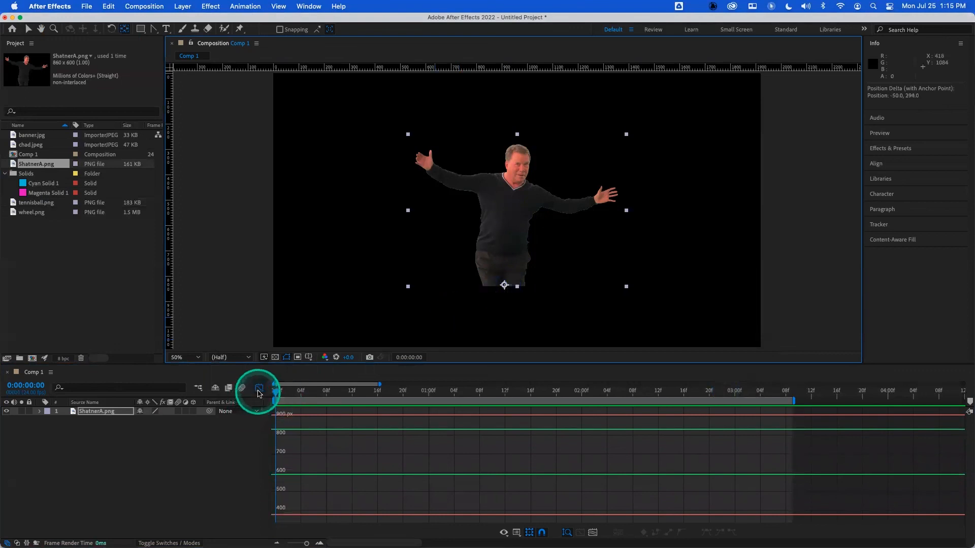
- Show the layer's Scale property, go to 1 second, and trim the work area to end about 1:10
left_click(259, 388)
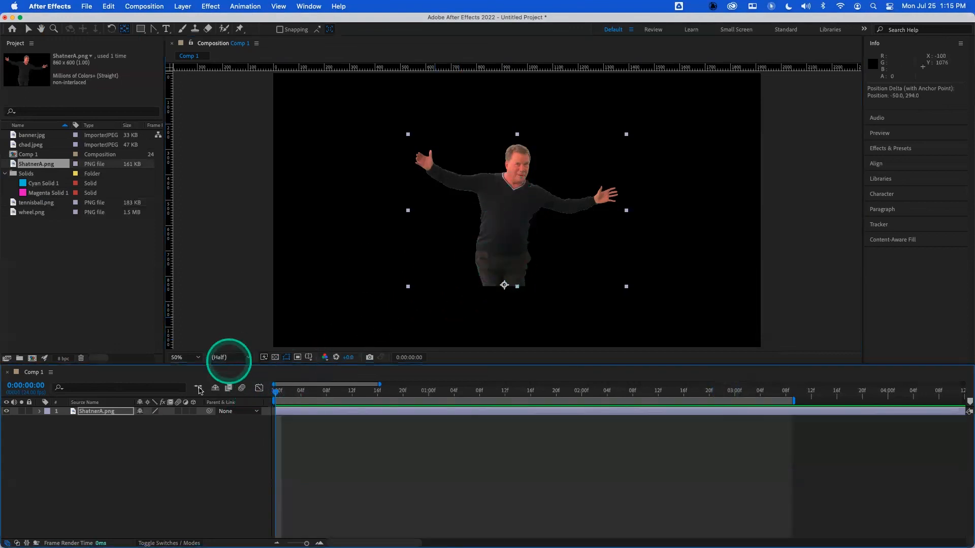
key("s")
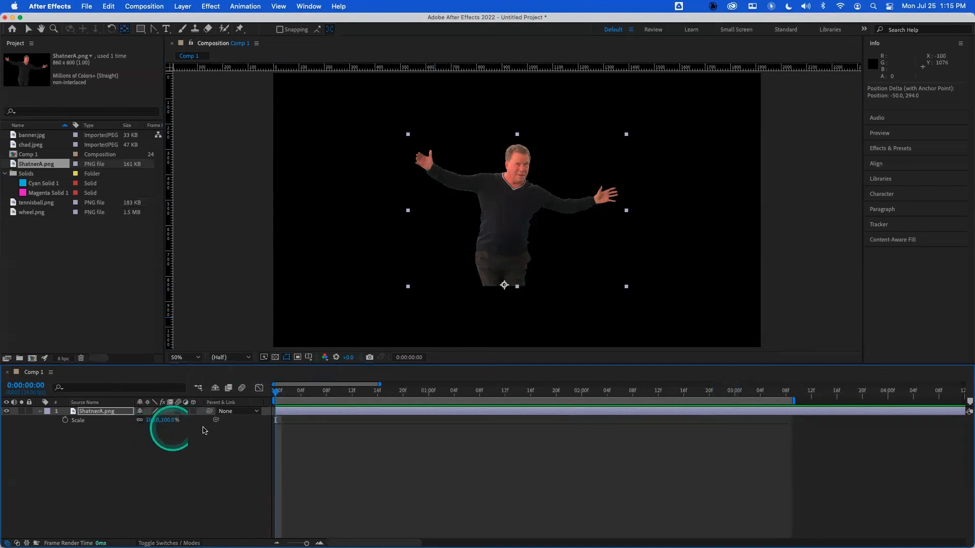
left_click(429, 395)
left_click_drag(793, 401, 499, 403)
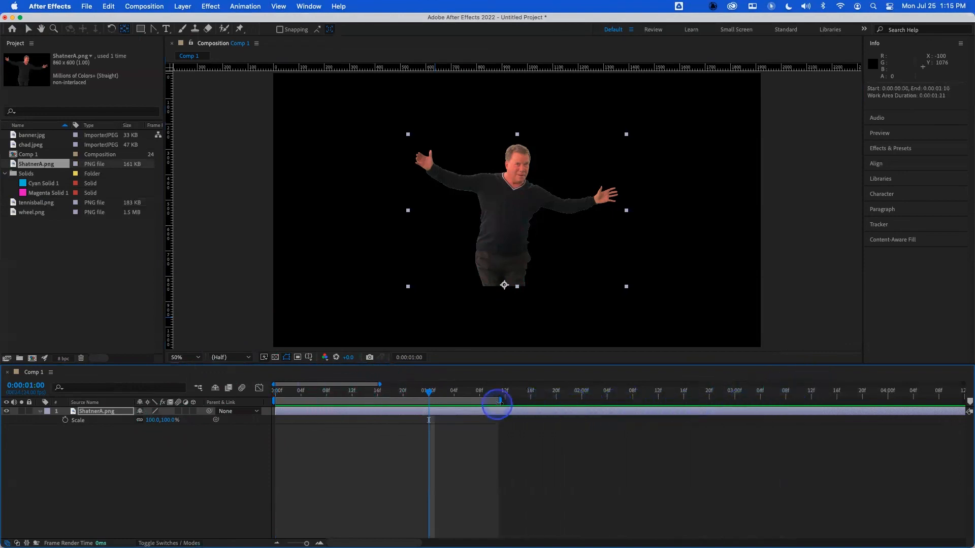
- Keyframe Scale at 100% at 1 second and set Scale to 0% at the start of the composition
left_click(65, 420)
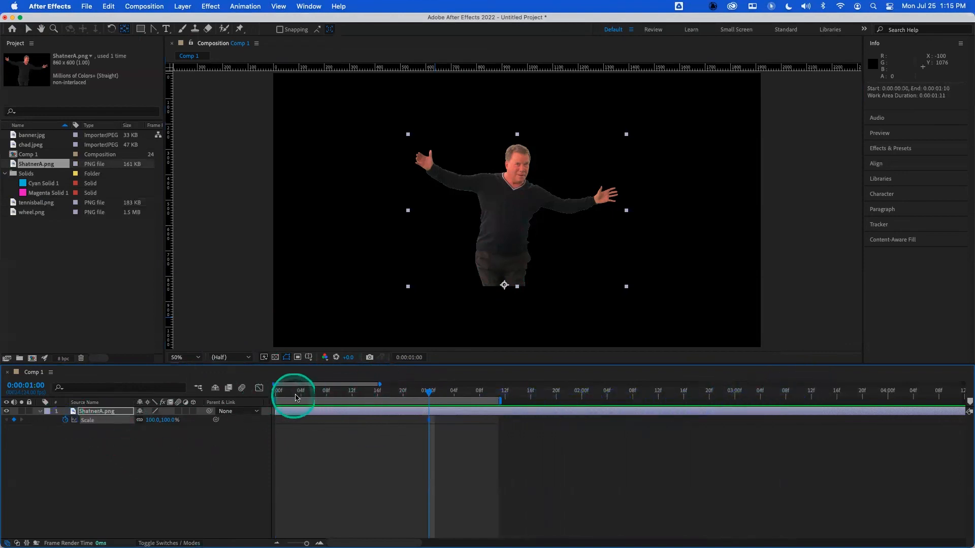
left_click_drag(298, 397, 276, 394)
left_click(151, 420)
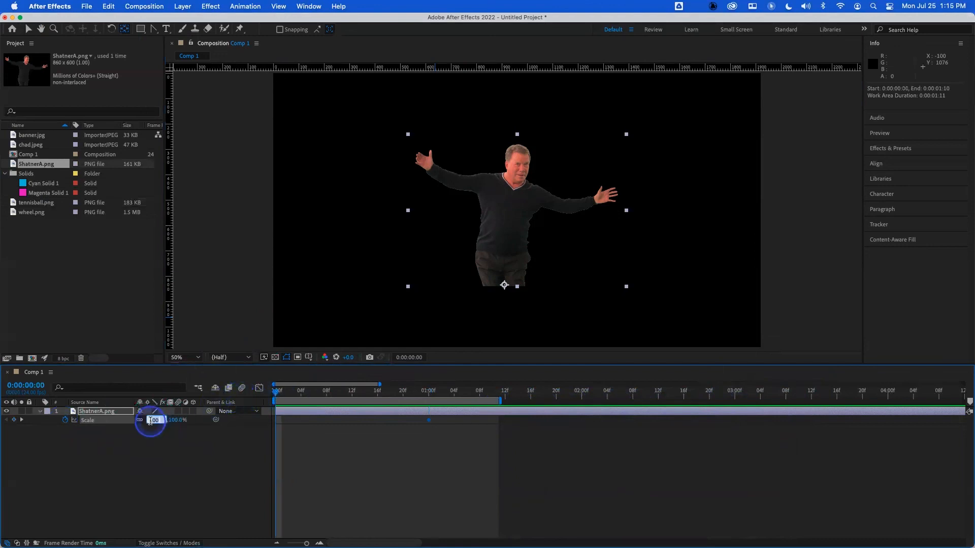
type("0")
key("Return")
- Preview the scale-up animation from the beginning
key("space")
key("space")
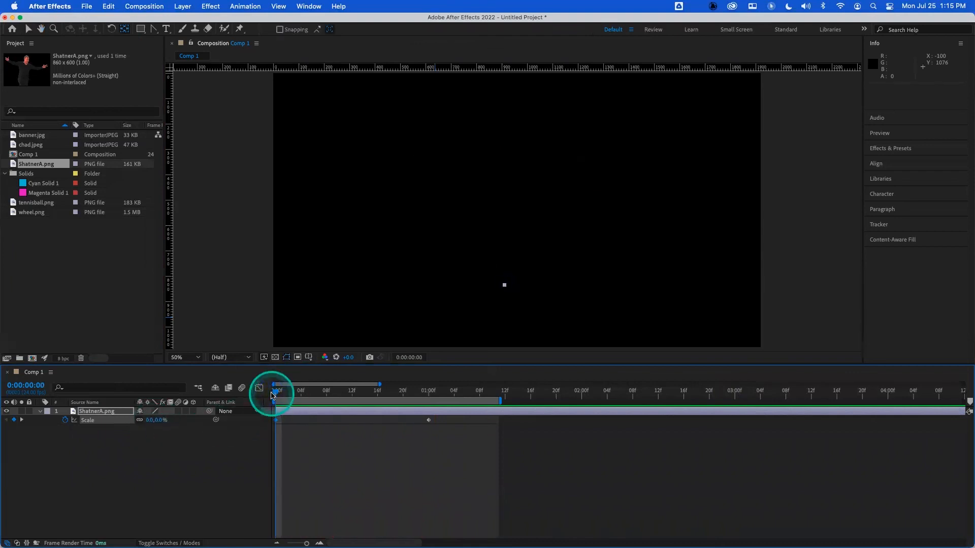
key("space")
left_click(281, 392)
key("space")
key("space")
key("Home")
key("space")
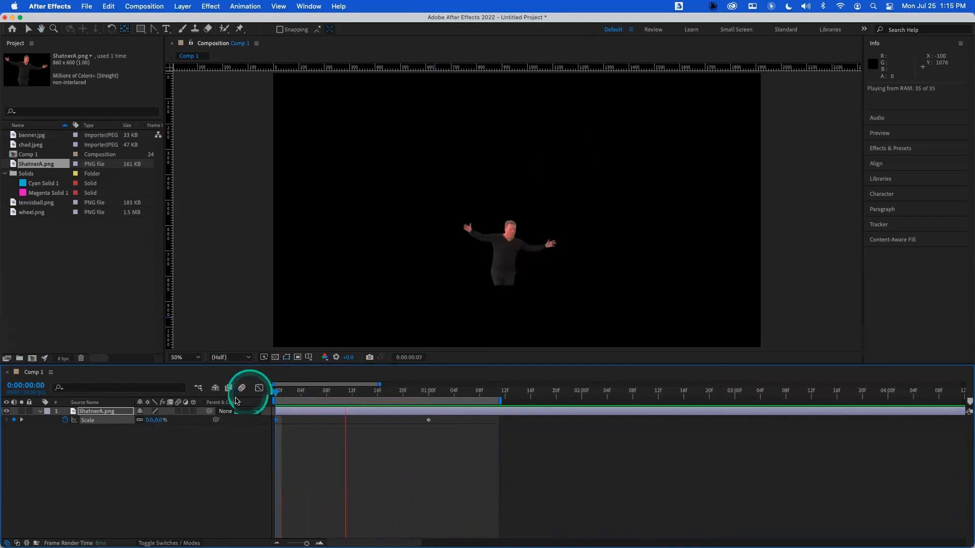
key("space")
- In the graph editor, pull the end Scale keyframe's incoming handle upward so the figure overshoots before settling at 100%
left_click(259, 388)
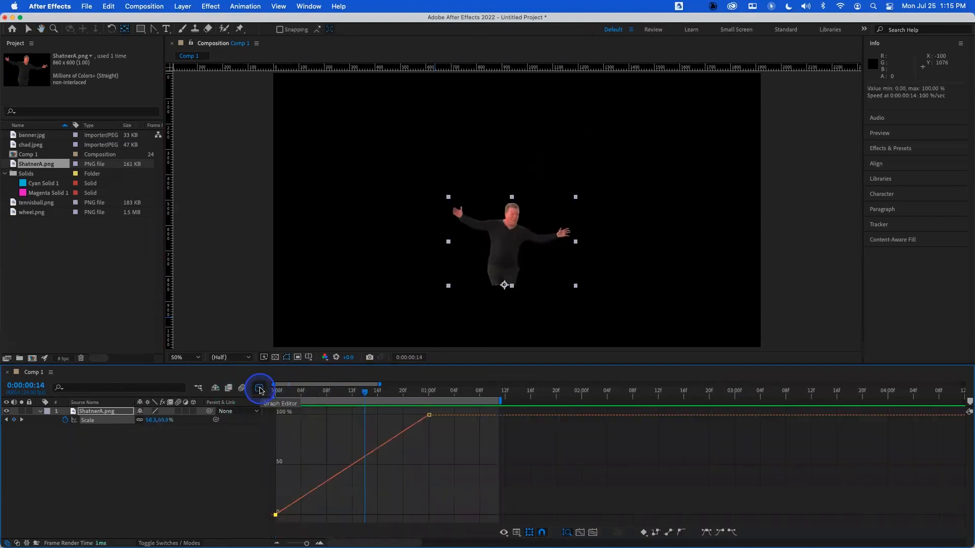
left_click(429, 416)
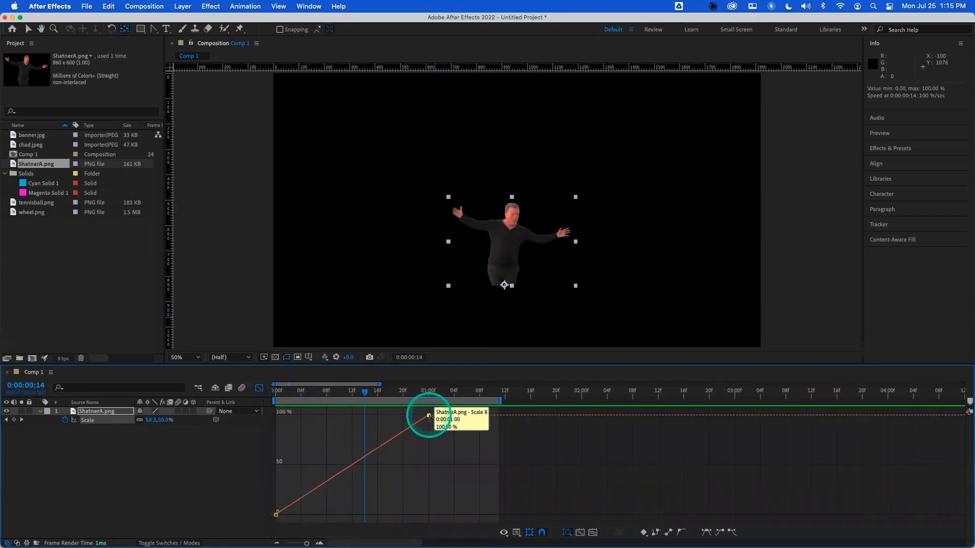
left_click_drag(429, 416, 409, 440)
left_click_drag(364, 392, 289, 396)
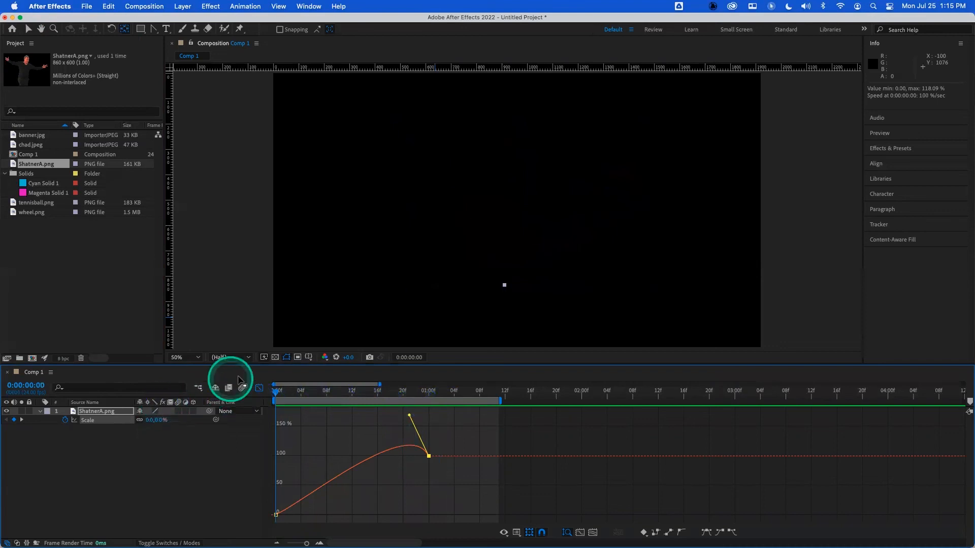
- Preview the overshooting scale animation
key("space")
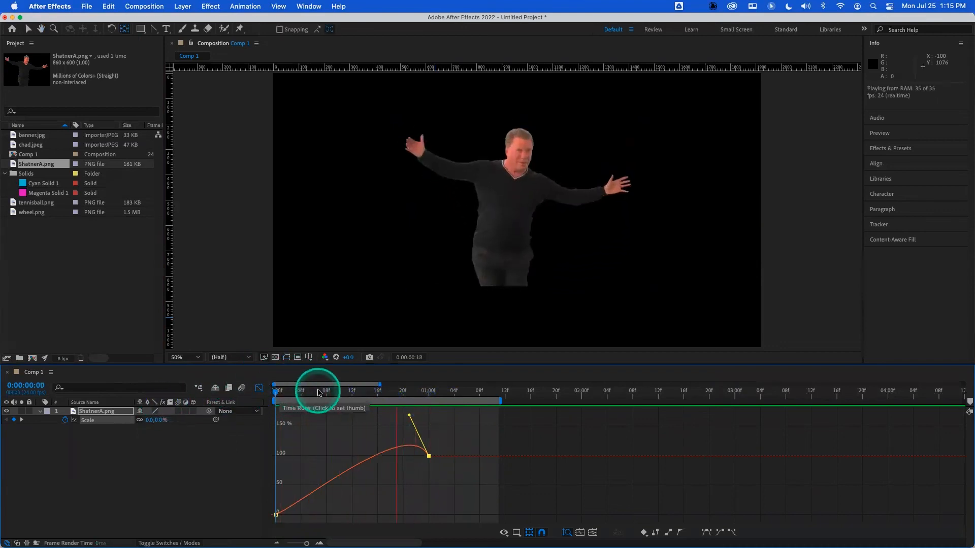
key("space")
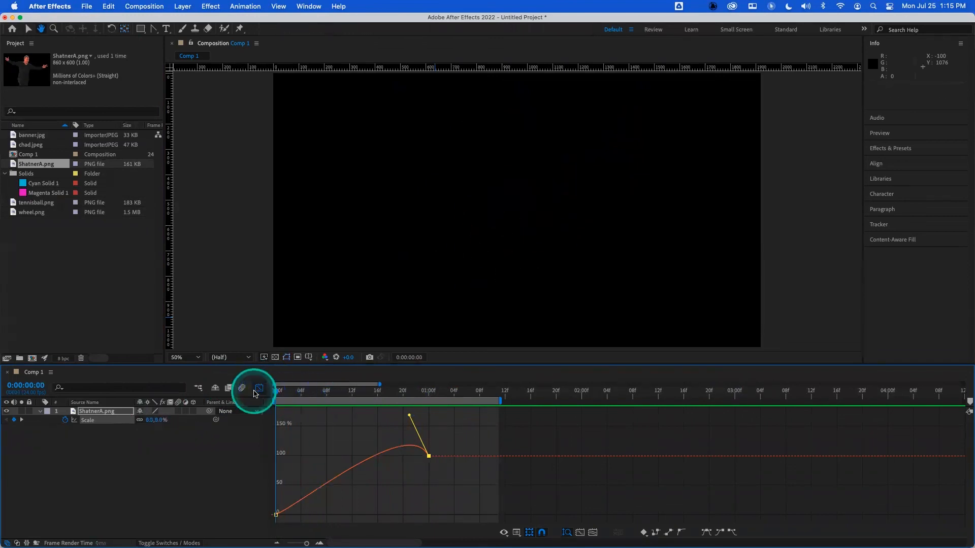
key("space")
key("space")
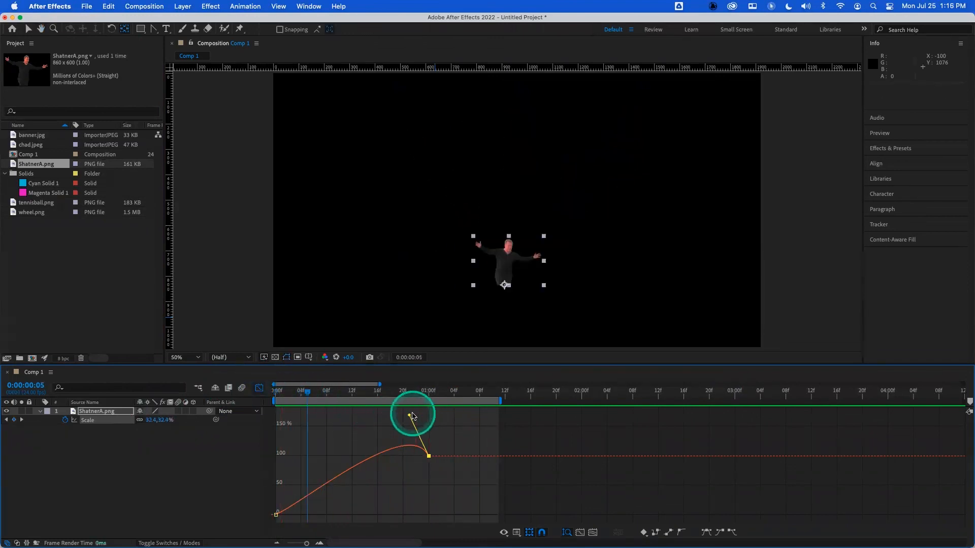
- Raise the end keyframe's handle higher for a stronger overshoot and preview the pop-in again
left_click_drag(409, 417, 407, 394)
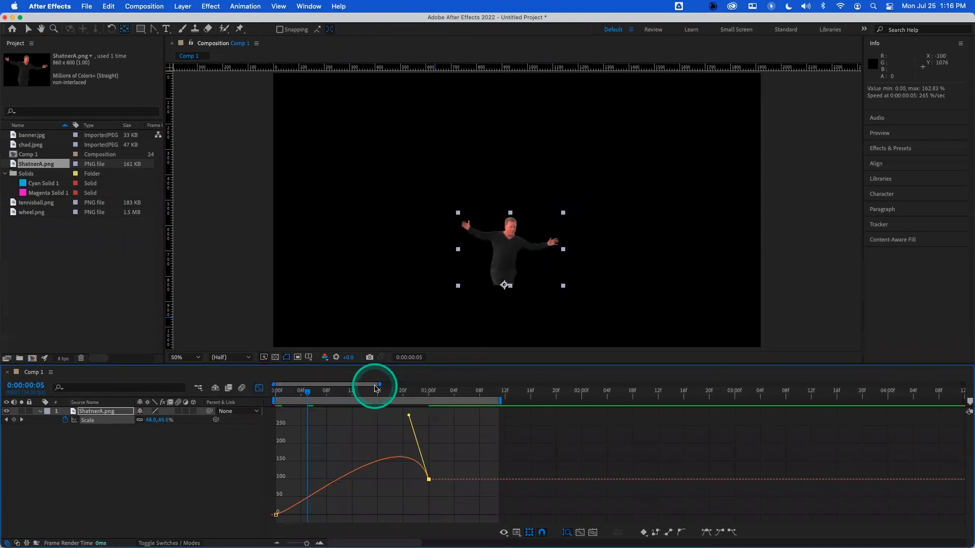
left_click_drag(308, 393, 239, 398)
key("space")
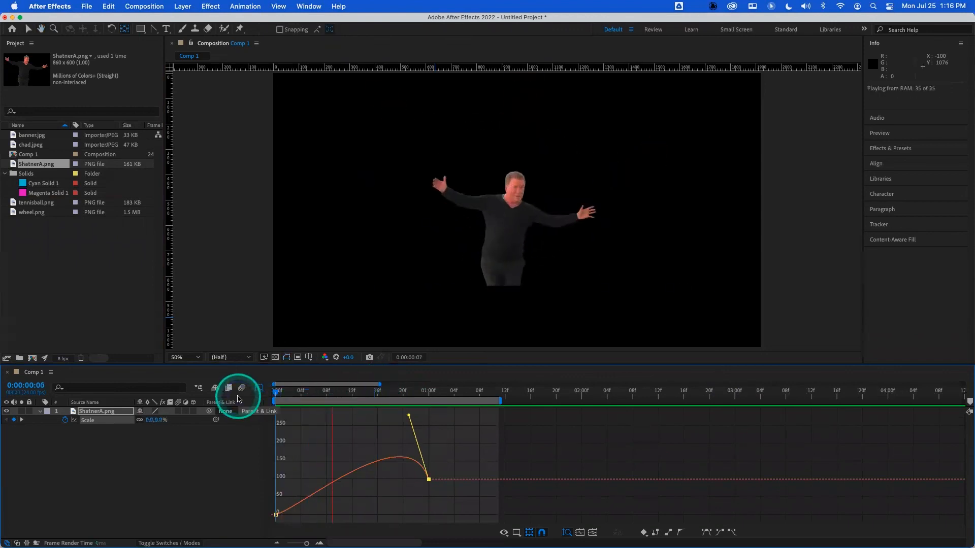
key("space")
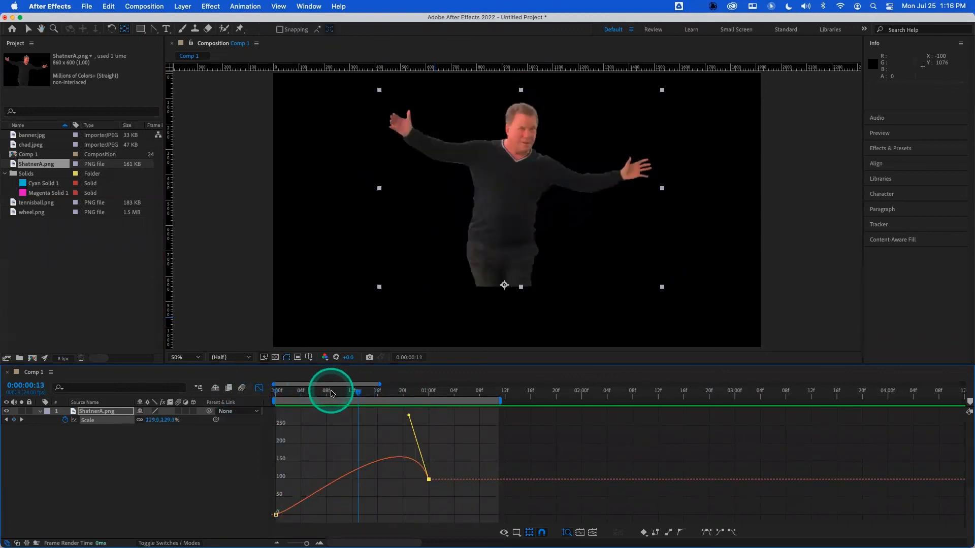
key("space")
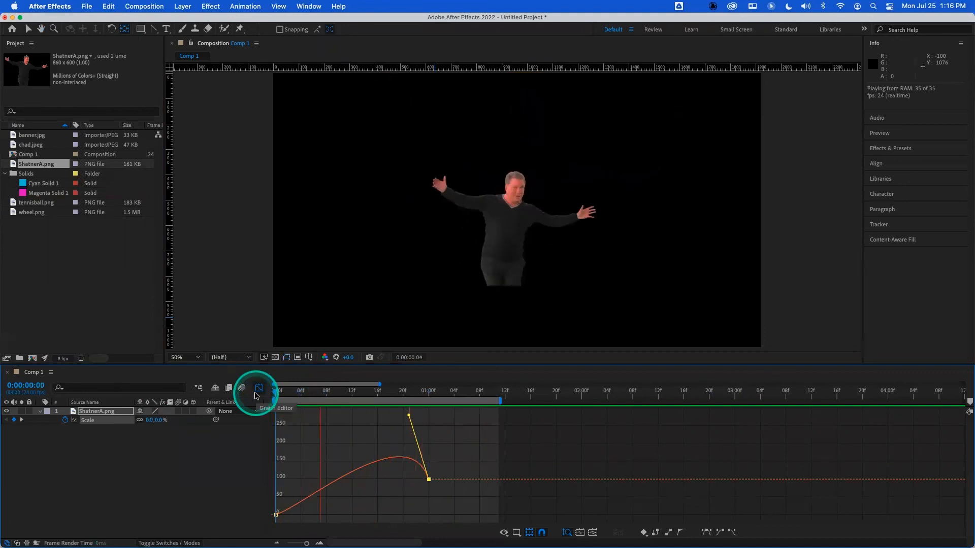
key("space")
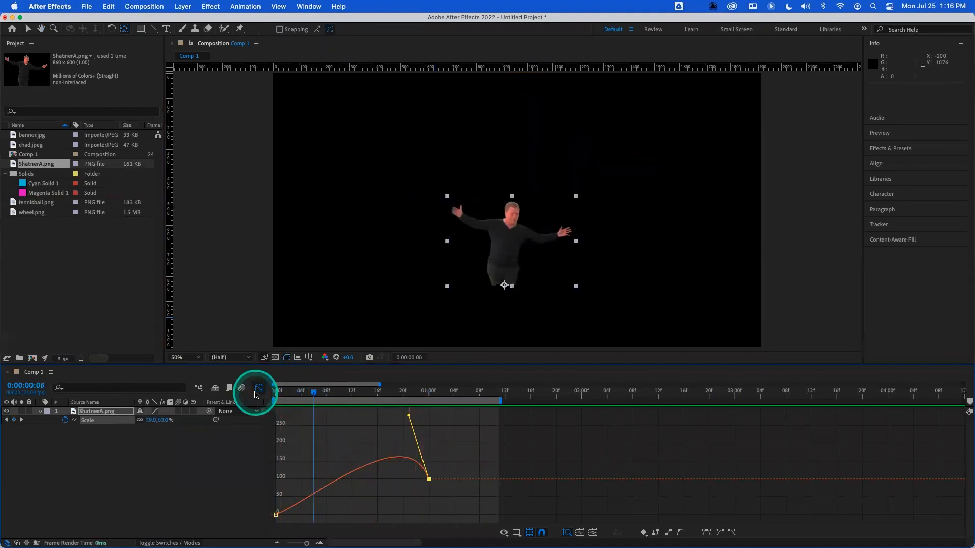
- Close the graph editor and delete the ShatnerA figure layer from the composition
left_click(257, 393)
left_click_drag(304, 389, 161, 400)
left_click(118, 413)
key("Delete")
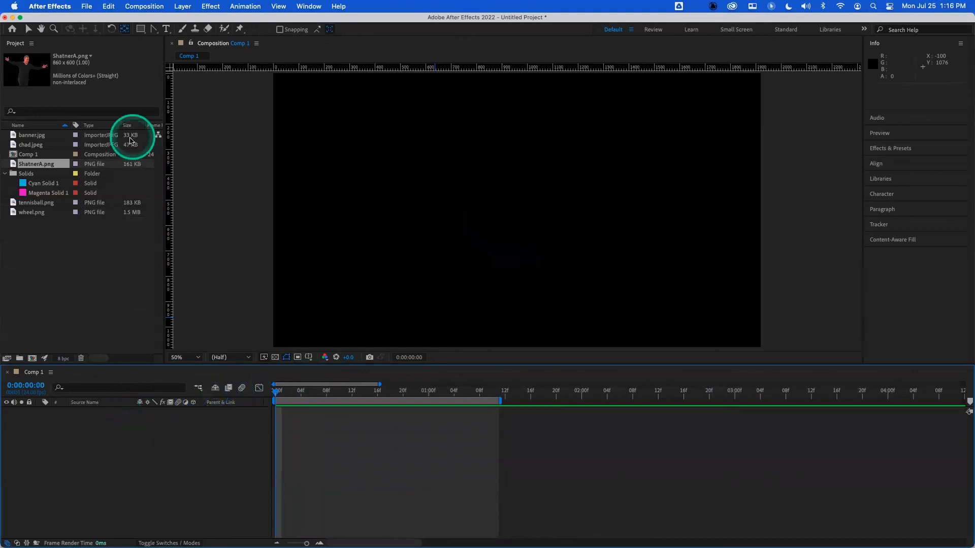
- Add banner.jpg to the composition and set a Position keyframe at 1 second
left_click_drag(32, 135, 163, 404)
left_click(429, 392)
key("p")
left_click(65, 420)
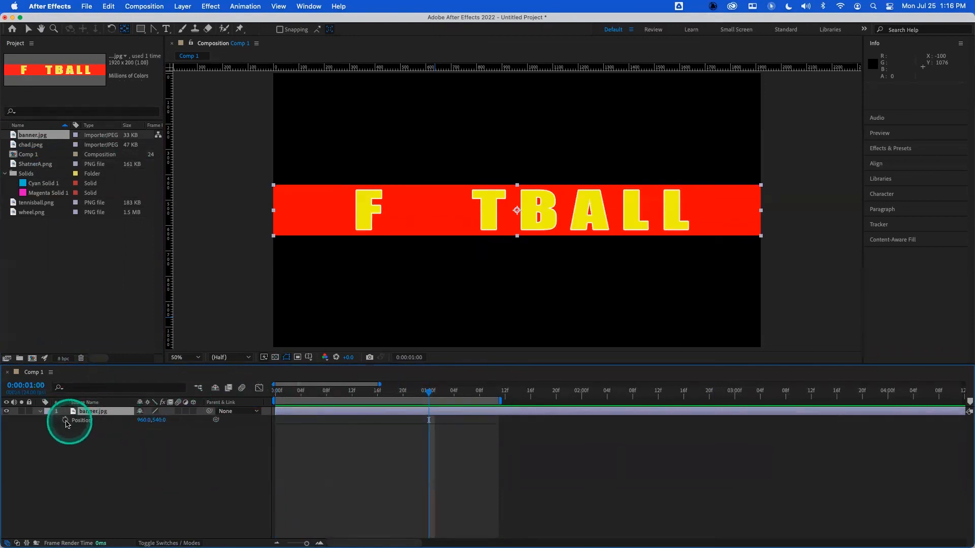
- At the composition start, move the banner off-screen left to X position -1062 and preview the slide-in
left_click_drag(298, 396, 274, 394)
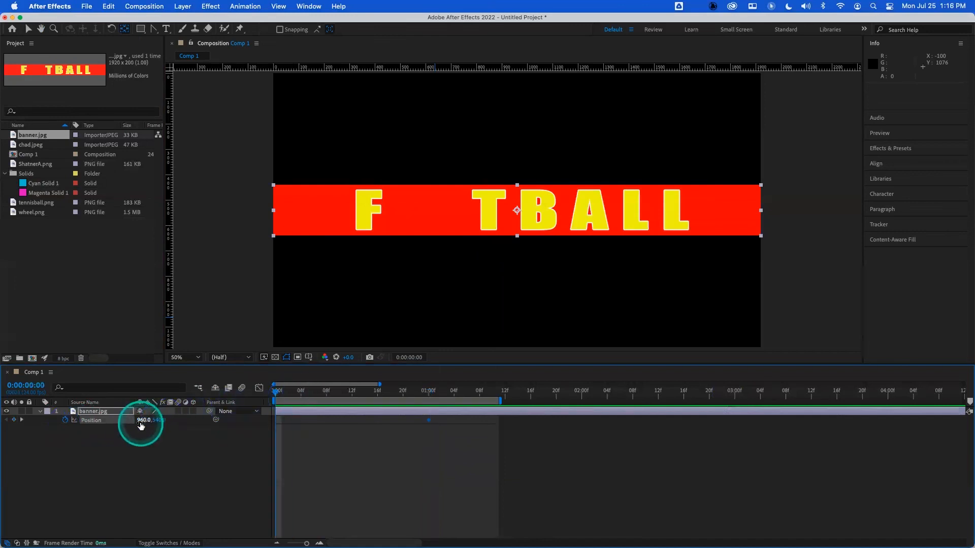
left_click_drag(152, 420, 34, 420)
key("space")
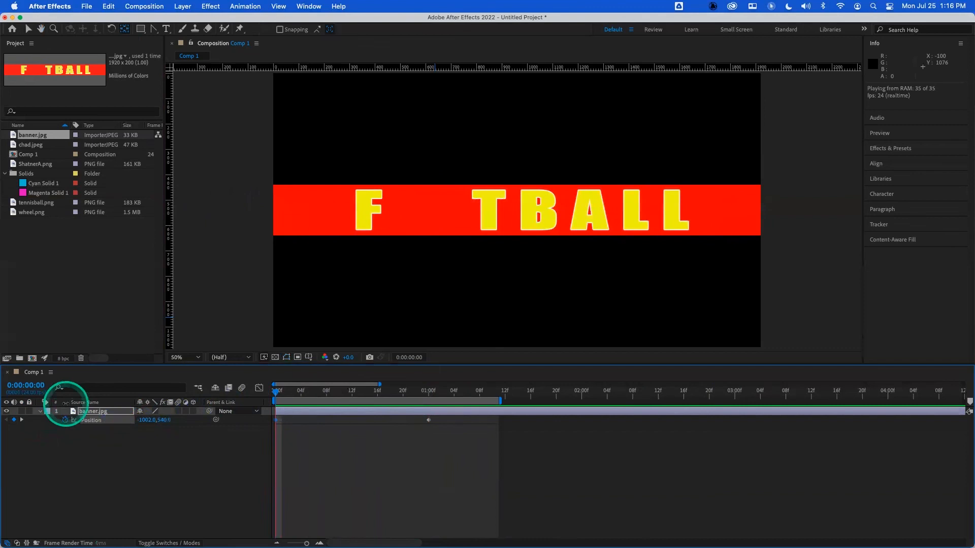
key("space")
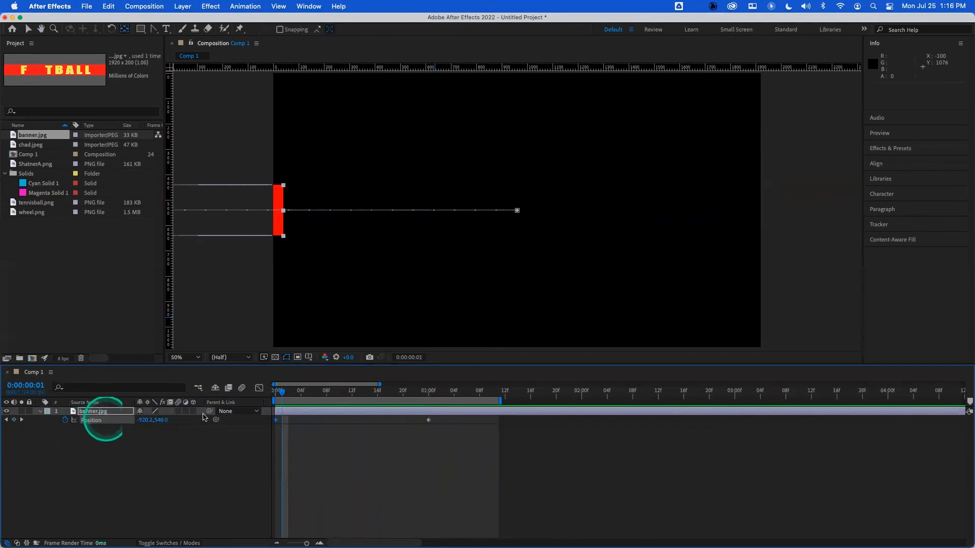
- Apply Easy Ease to both banner Position keyframes and preview the eased slide-in
left_click_drag(283, 396, 276, 392)
left_click(96, 426)
key("F9")
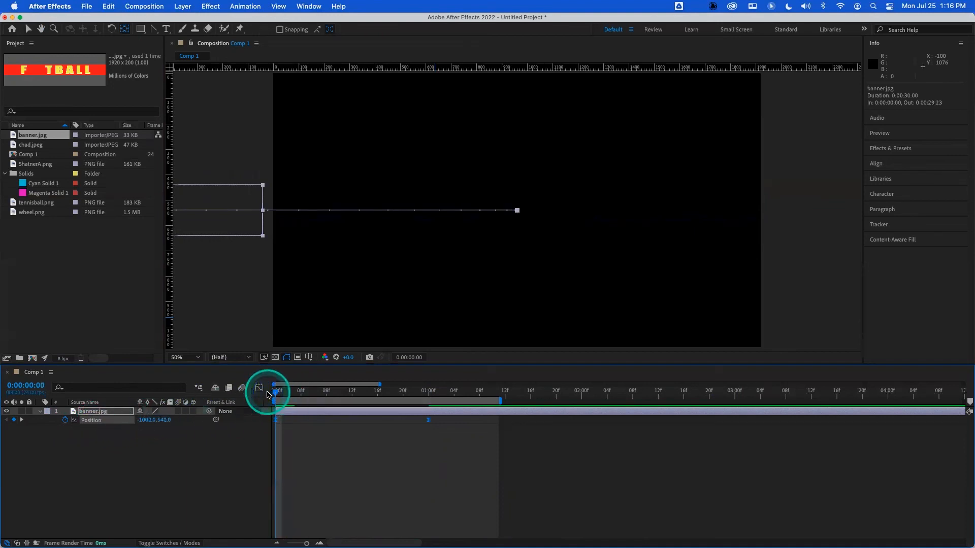
key("space")
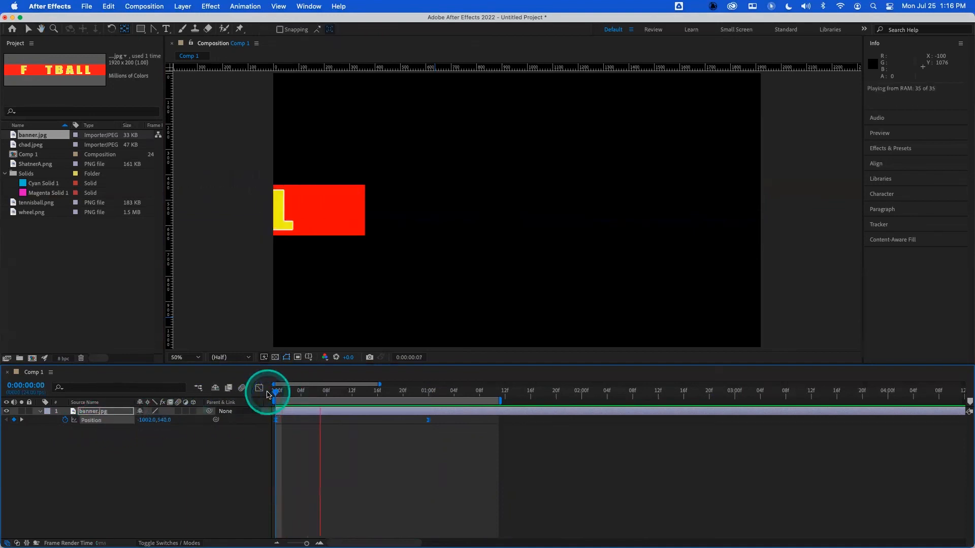
key("space")
- Delete the banner layer and return the current time to the start
left_click(118, 411)
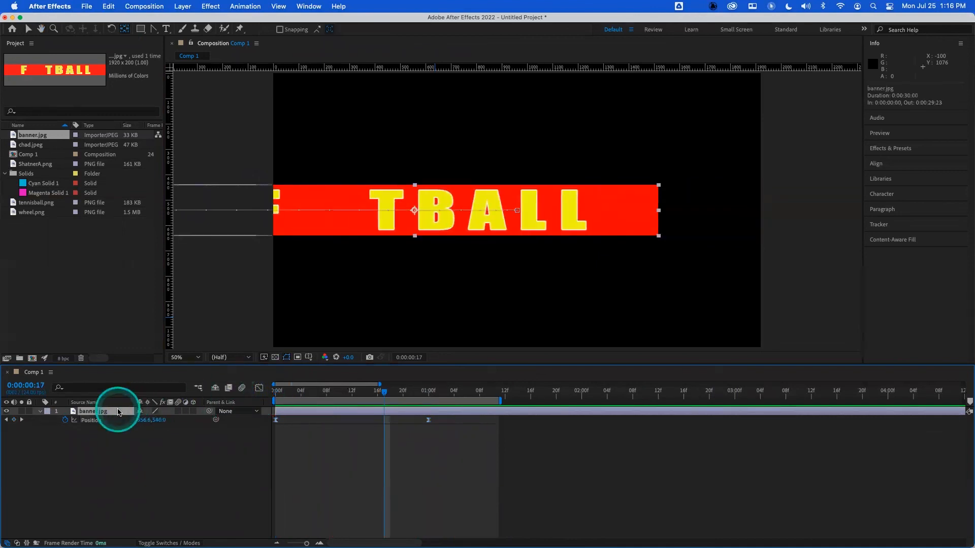
key("Delete")
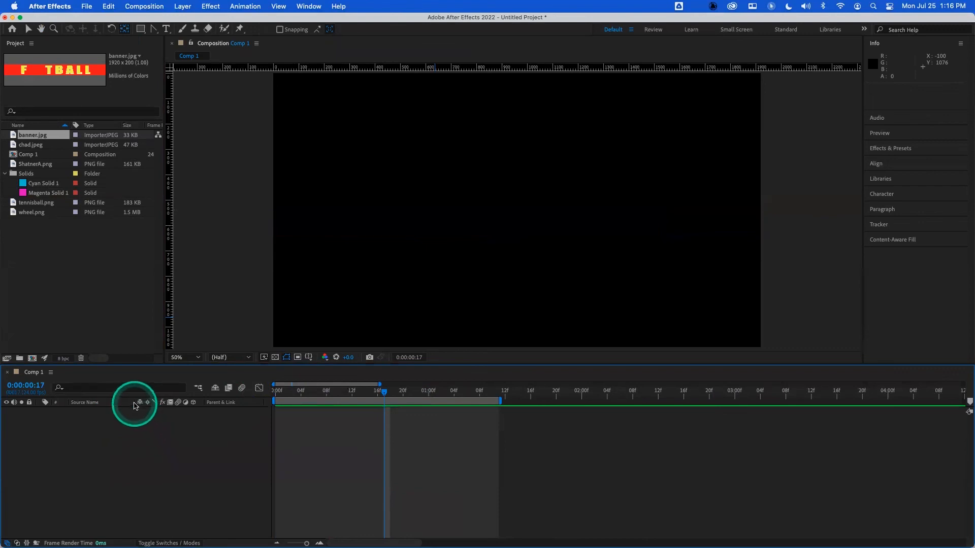
left_click_drag(319, 392, 218, 392)
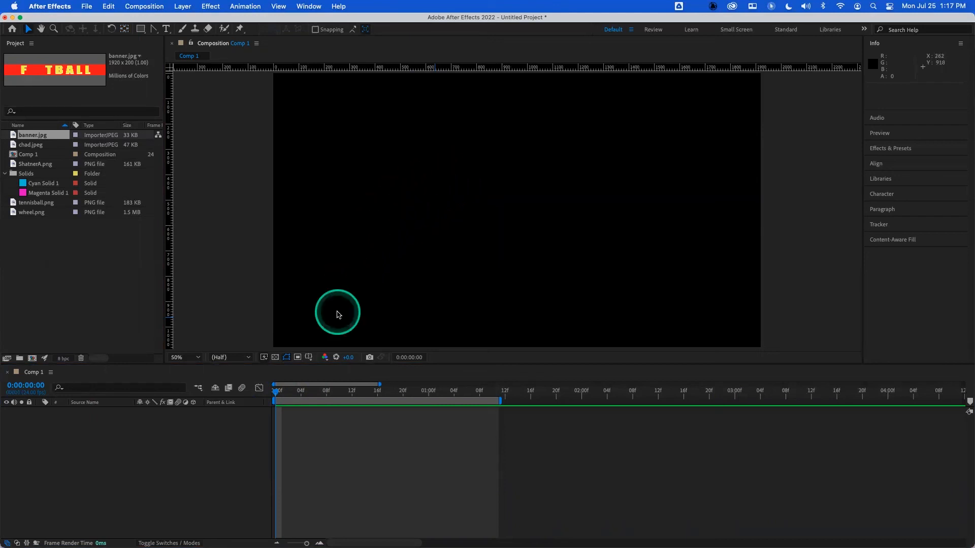
- Open the graph editor and extend the work area end to about 12 seconds
left_click(259, 388)
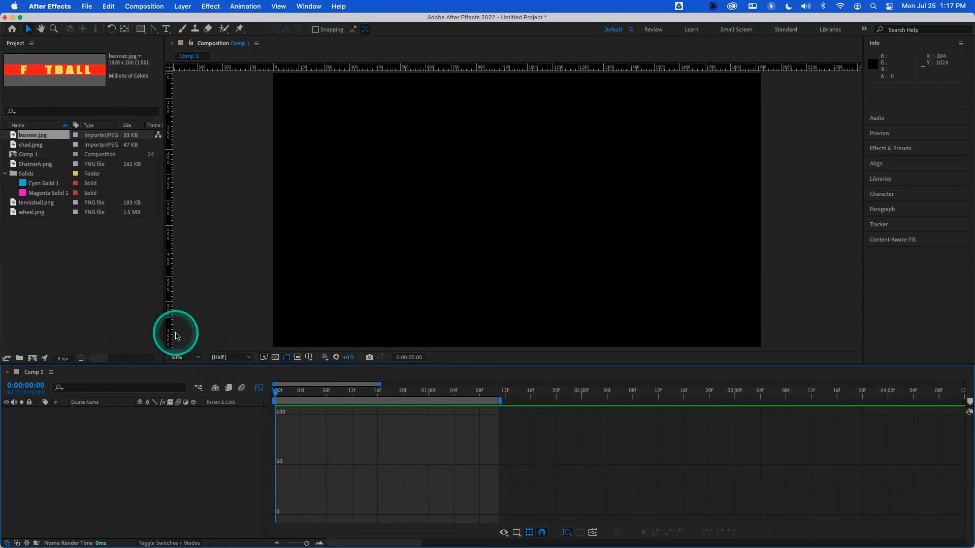
left_click_drag(501, 400, 795, 402)
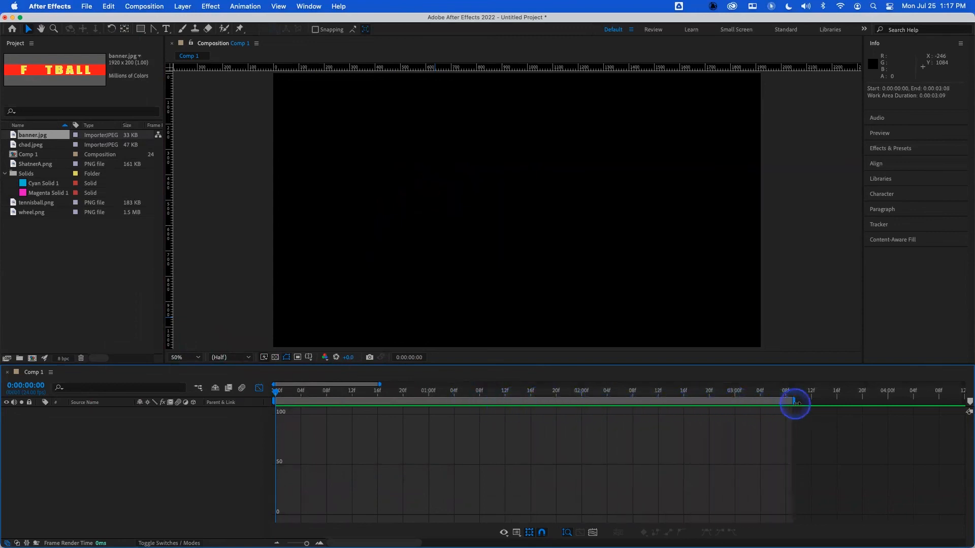
left_click_drag(306, 543, 287, 543)
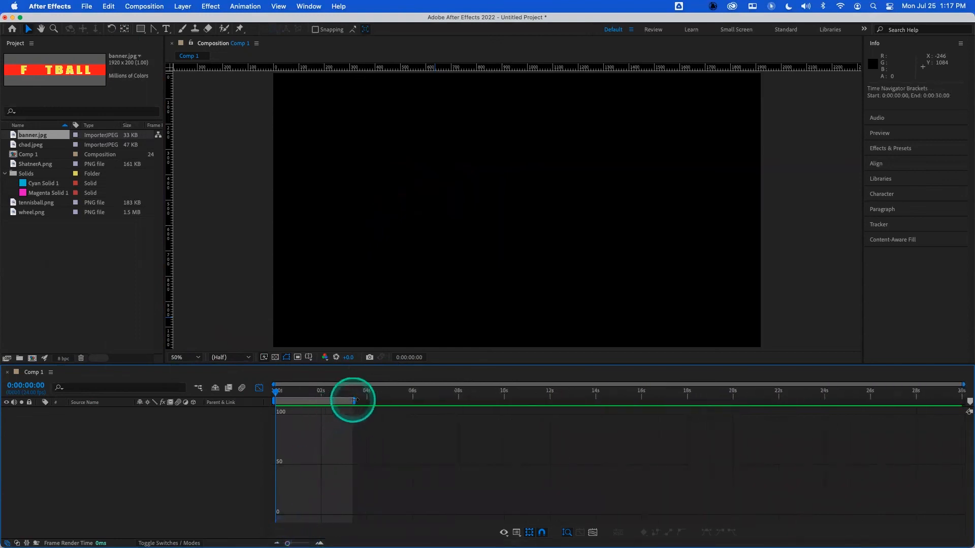
left_click_drag(353, 400, 562, 400)
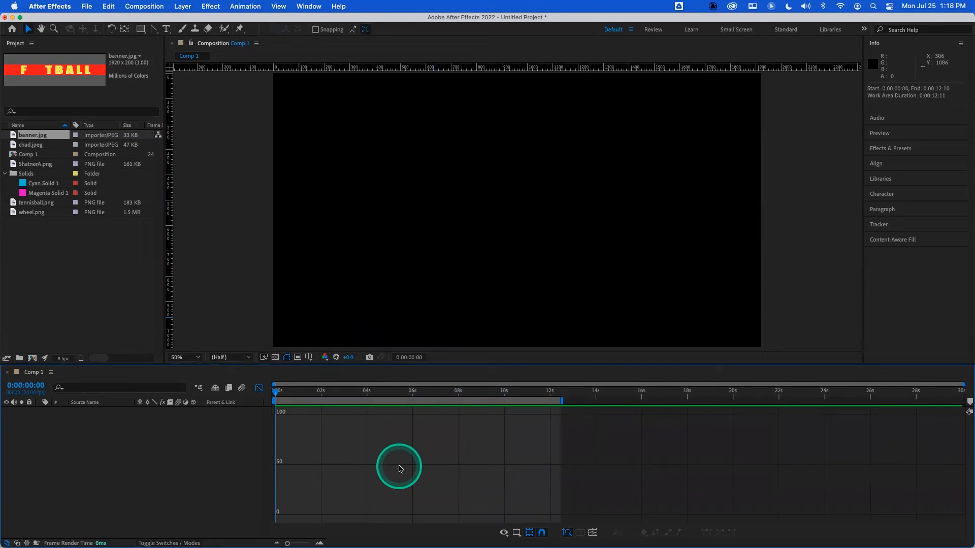
left_click_drag(350, 391, 290, 395)
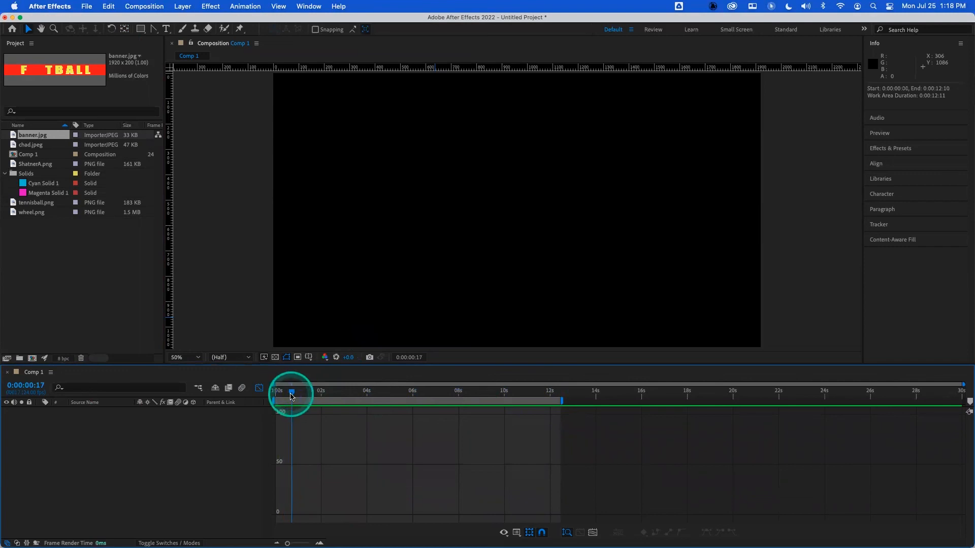
left_click_drag(292, 397, 273, 391)
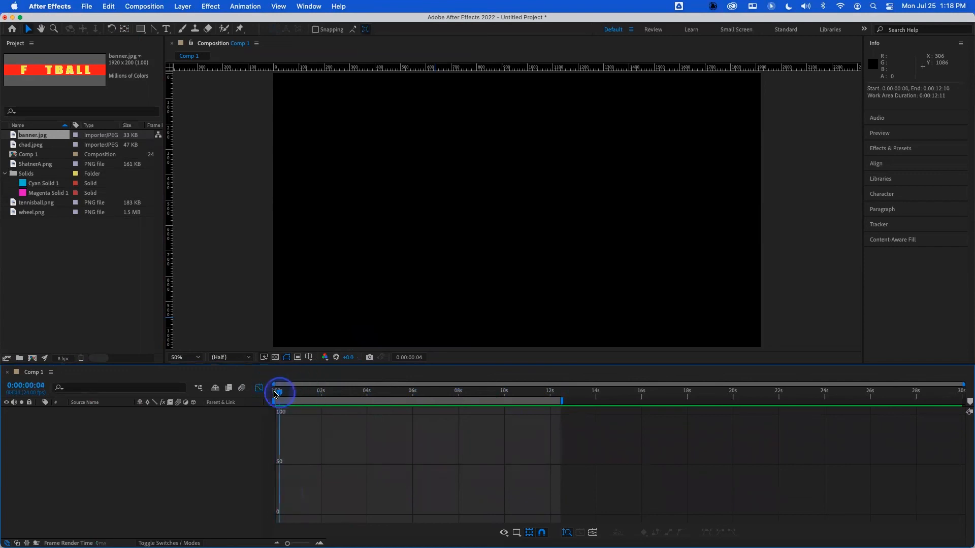
left_click_drag(272, 393, 270, 394)
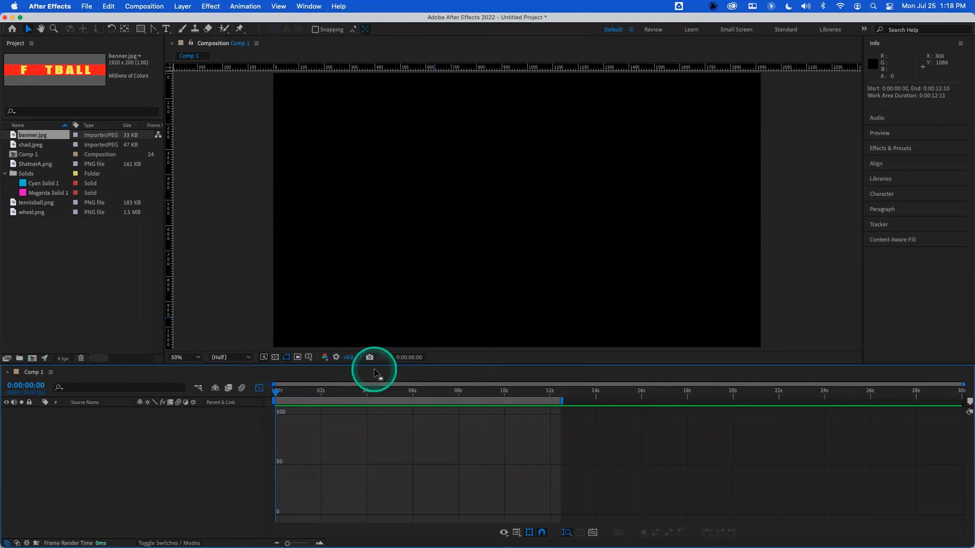
- Close the graph editor, return to the start, and hide the composition viewer's rulers
left_click_drag(317, 393, 257, 397)
left_click(258, 388)
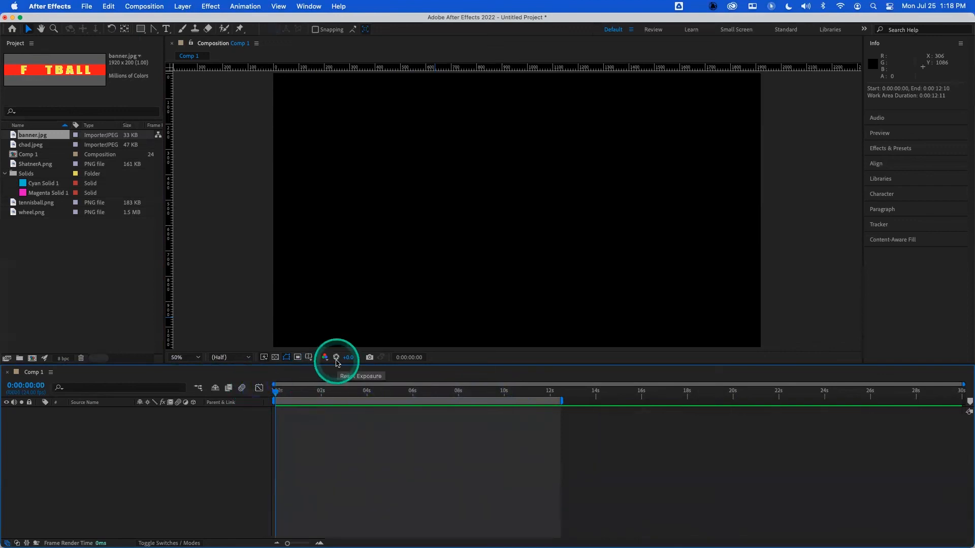
left_click_drag(321, 391, 271, 401)
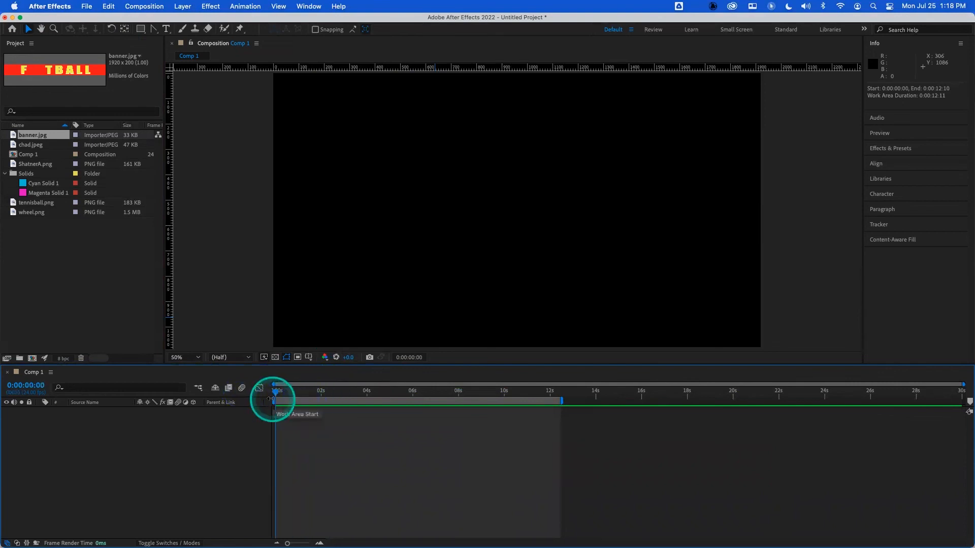
key("super+r")
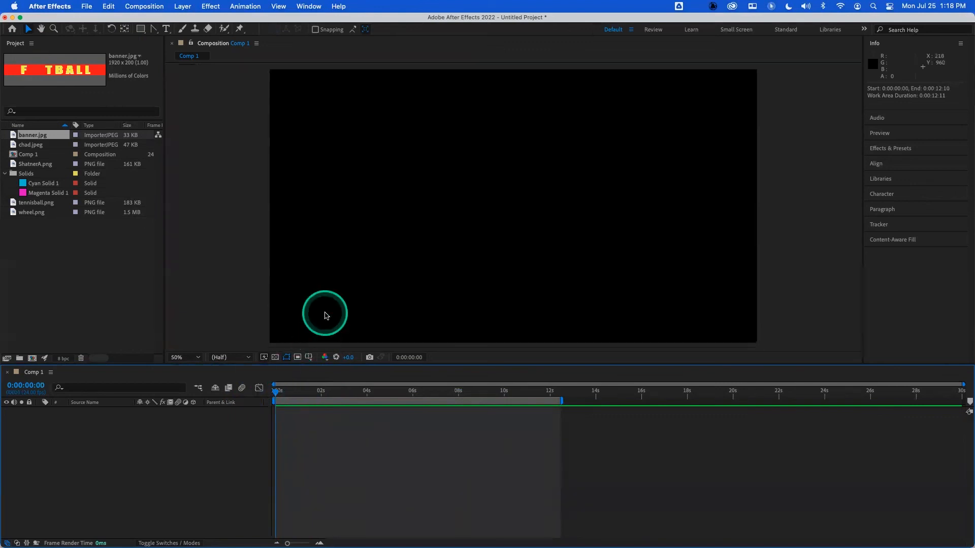